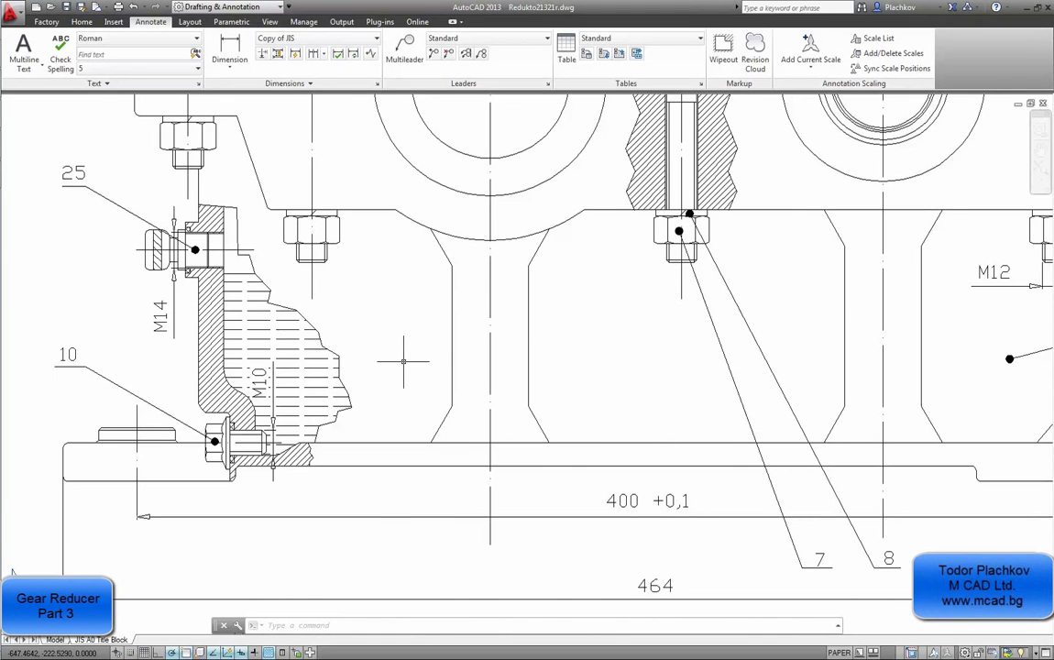
- Examine the front and side views of the reducer drawing for the shape and position of the housing ribs
{"action": "scroll", "coordinate": [399, 359], "scroll_direction": "down", "scroll_amount": 3}
{"action": "scroll", "coordinate": [878, 382], "scroll_direction": "up", "scroll_amount": 5}
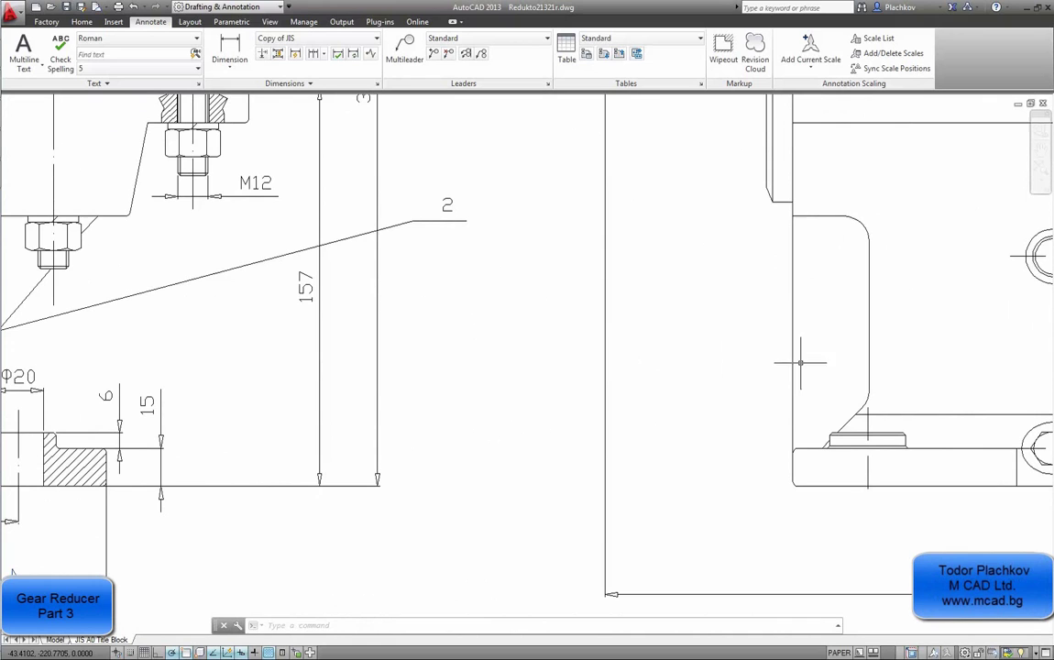
{"action": "scroll", "coordinate": [805, 222], "scroll_direction": "down", "scroll_amount": 1}
{"action": "mouse_move", "coordinate": [812, 269]}
{"action": "middle_mouse_down"}
{"action": "mouse_move", "coordinate": [584, 336]}
{"action": "mouse_move", "coordinate": [485, 341]}
{"action": "middle_mouse_up"}
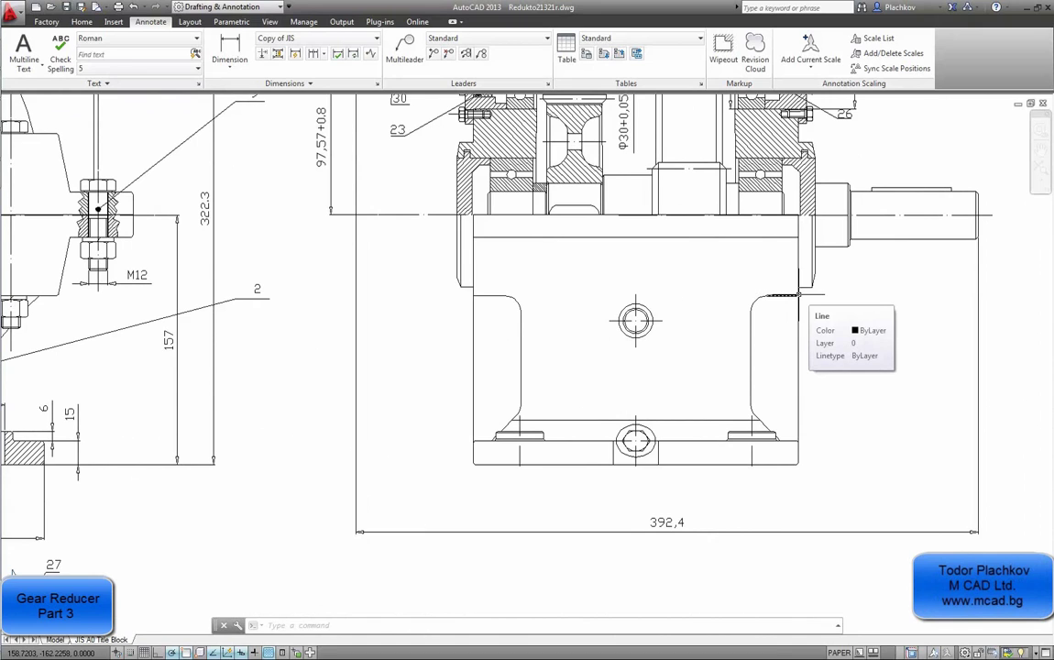
{"action": "middle_click_drag", "start_coordinate": [561, 359], "coordinate": [676, 363]}
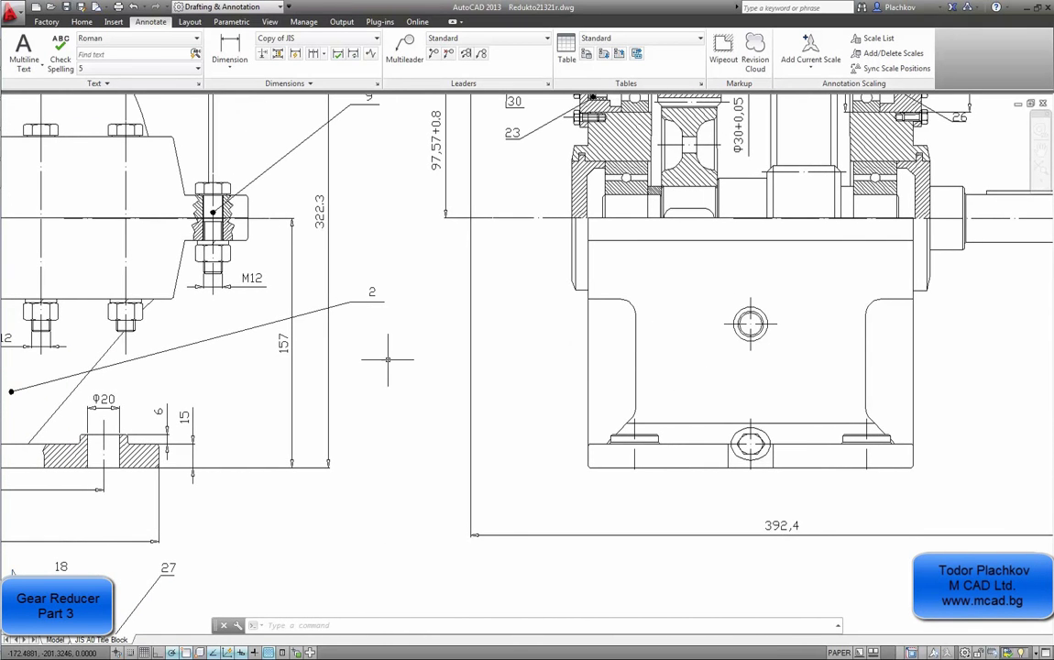
{"action": "middle_click_drag", "start_coordinate": [388, 359], "coordinate": [760, 356]}
{"action": "middle_click_drag", "start_coordinate": [404, 376], "coordinate": [789, 386]}
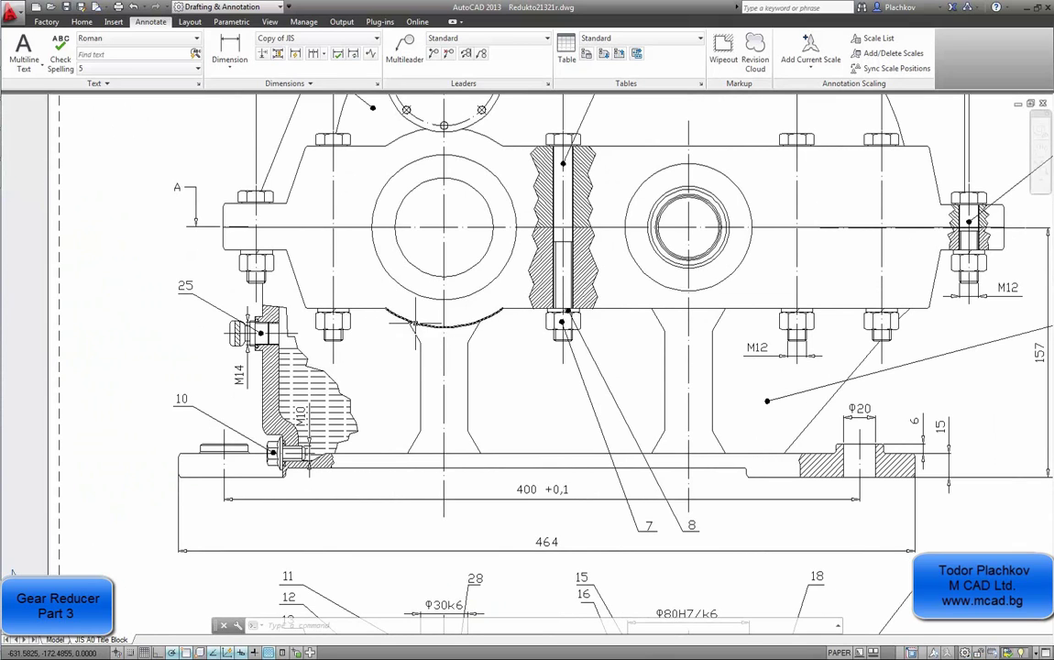
{"action": "middle_click_drag", "start_coordinate": [375, 332], "coordinate": [374, 295]}
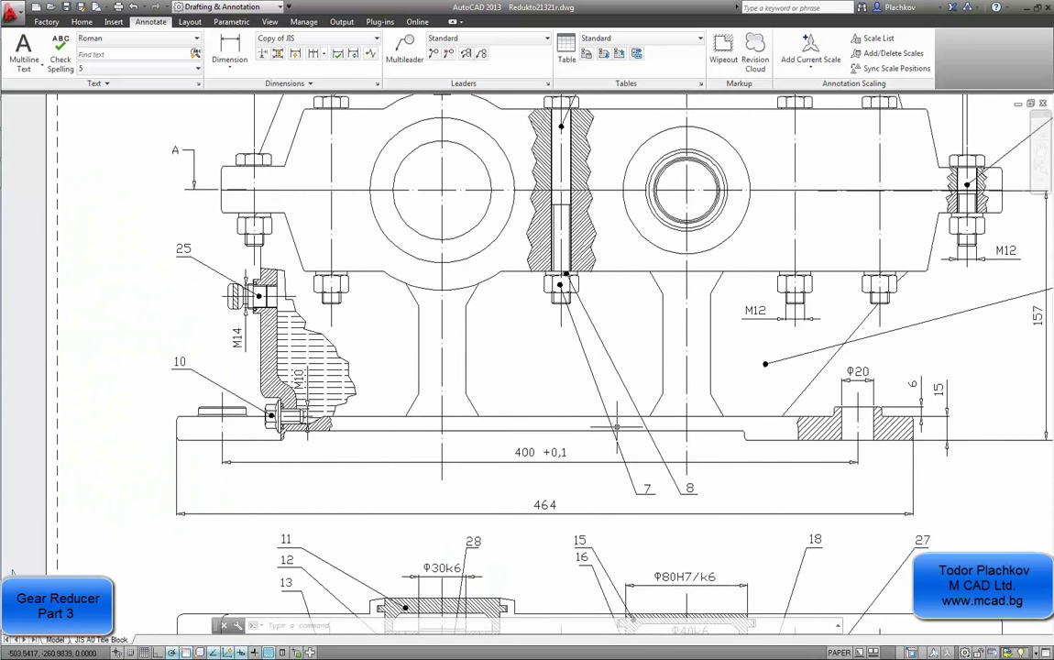
- Measure the horizontal distance from the base plate's left end to the first rib's foot with a linear dimension, without placing it
{"action": "left_click", "coordinate": [229, 47]}
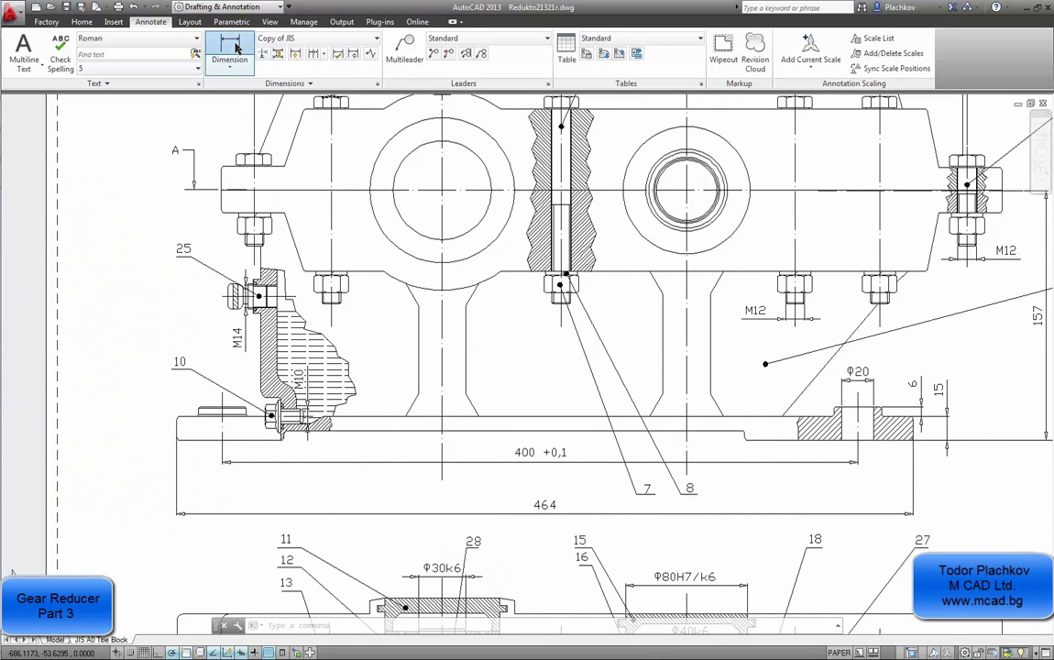
{"action": "left_click", "coordinate": [180, 417]}
{"action": "left_click", "coordinate": [404, 418]}
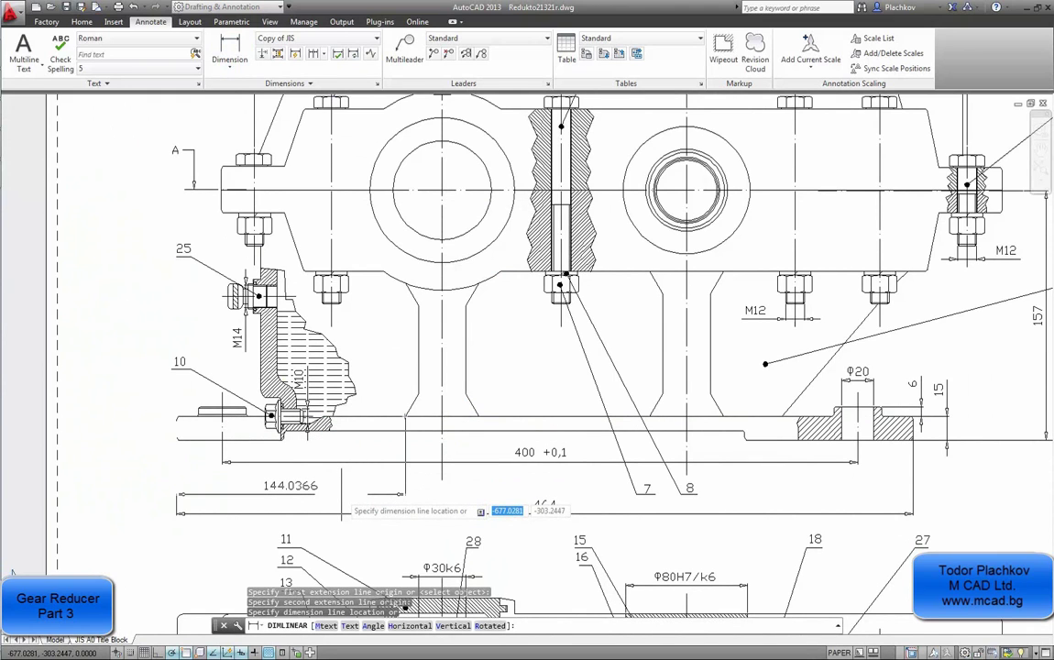
{"action": "key", "text": "Escape"}
- Measure the height of the first rib's sloped foot with a linear dimension, without placing it
{"action": "key", "text": "Return"}
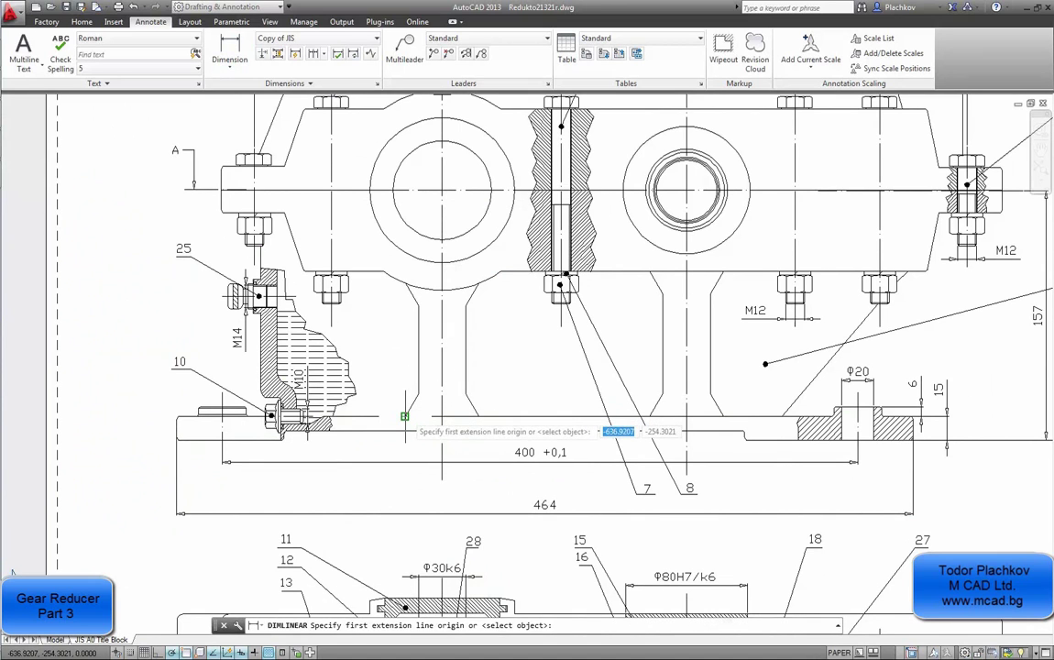
{"action": "left_click", "coordinate": [404, 418]}
{"action": "left_click", "coordinate": [390, 392]}
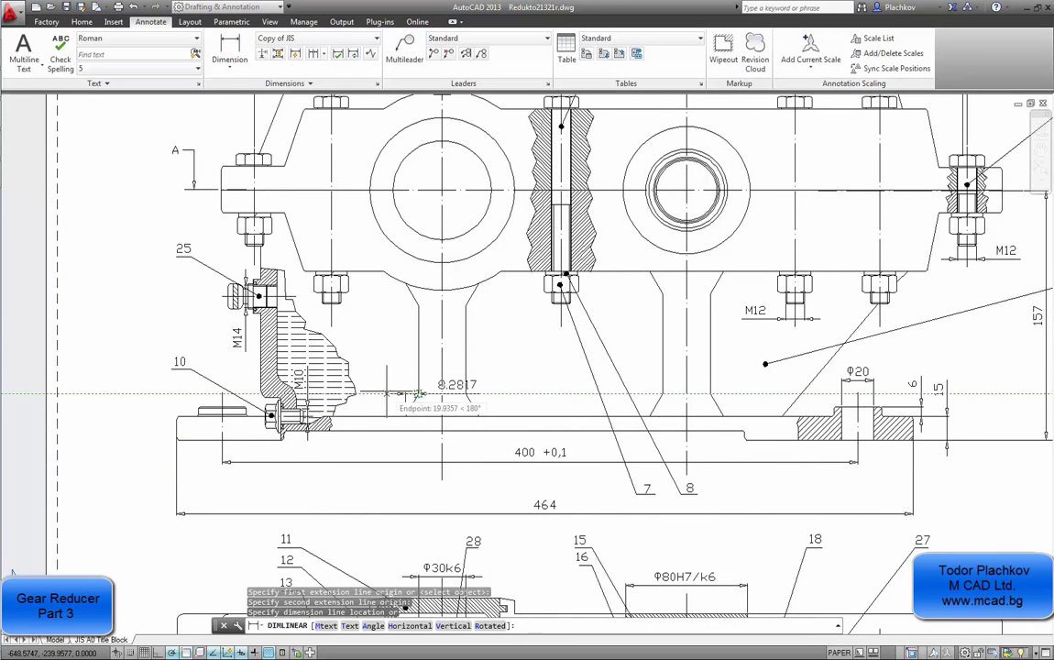
{"action": "scroll", "coordinate": [412, 390], "scroll_direction": "up", "scroll_amount": 2}
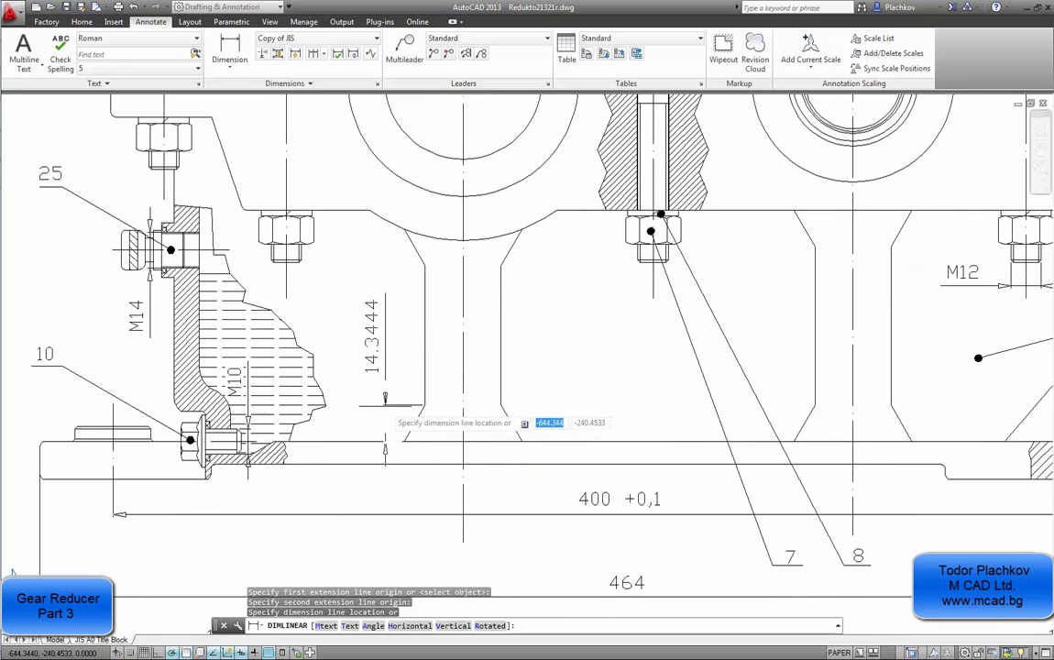
{"action": "key", "text": "Escape"}
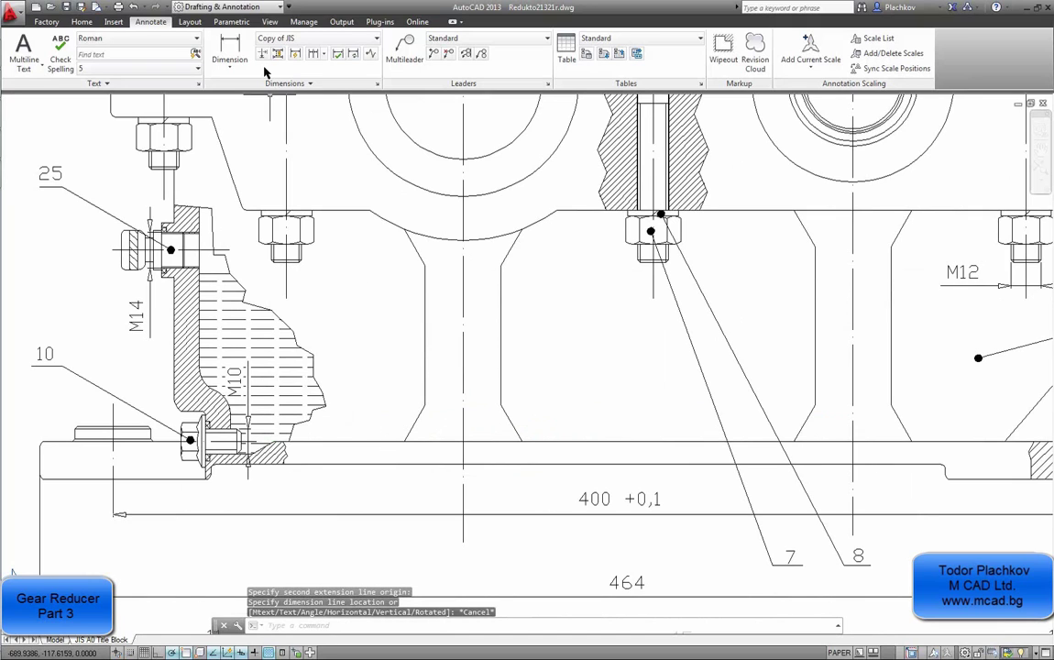
- Measure the angle between the base plate's top line and the rib's sloped foot with an angular dimension, without placing it
{"action": "left_click", "coordinate": [229, 66]}
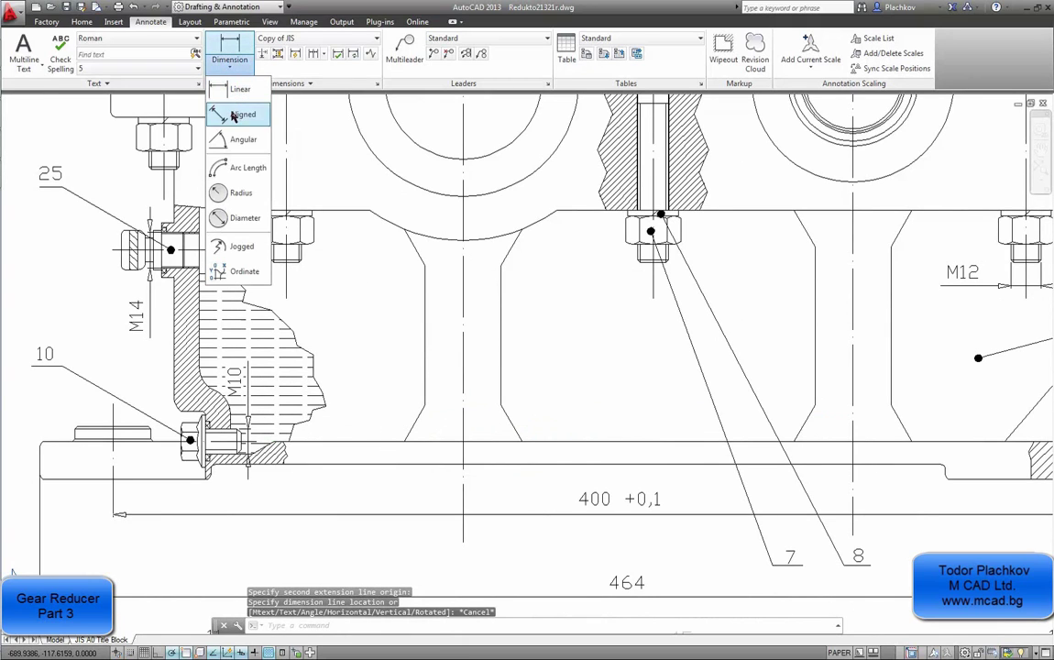
{"action": "left_click", "coordinate": [240, 140]}
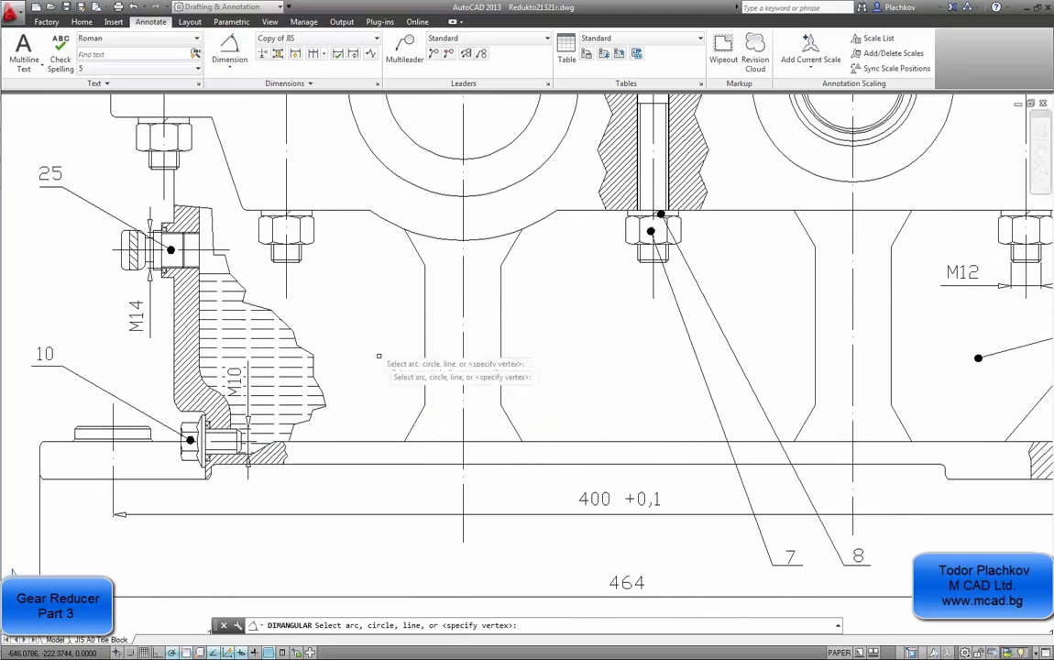
{"action": "left_click", "coordinate": [404, 441]}
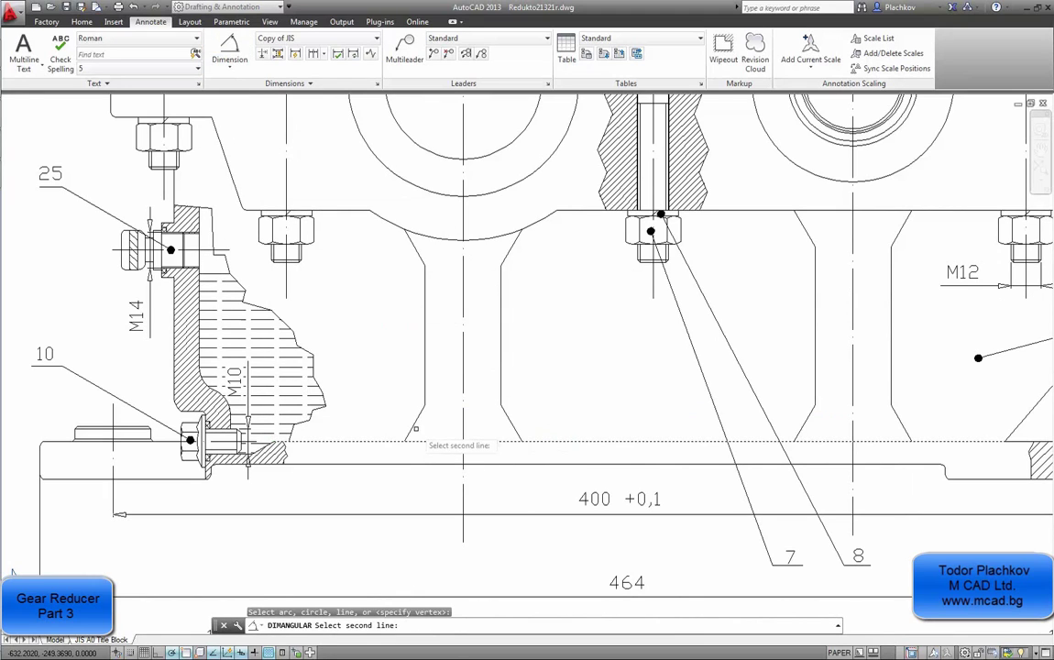
{"action": "left_click", "coordinate": [413, 423]}
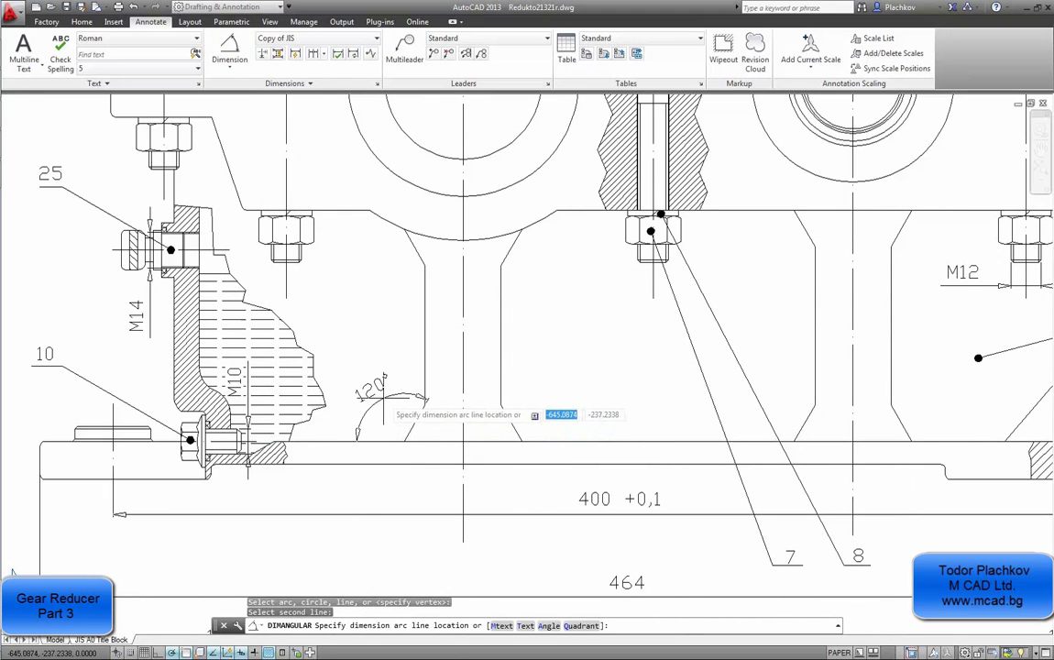
{"action": "key", "text": "Escape"}
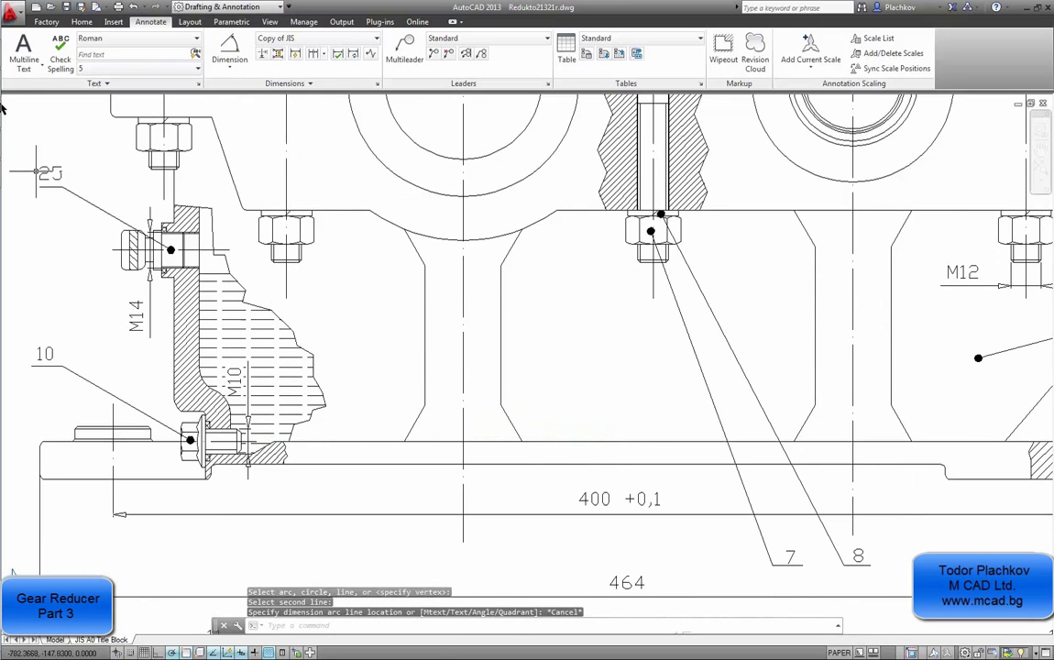
- Switch to the housing part in Autodesk Inventor and create a new sketch on the base plate's long front face
{"action": "mouse_move", "coordinate": [4, 128]}
{"action": "left_click", "coordinate": [9, 89]}
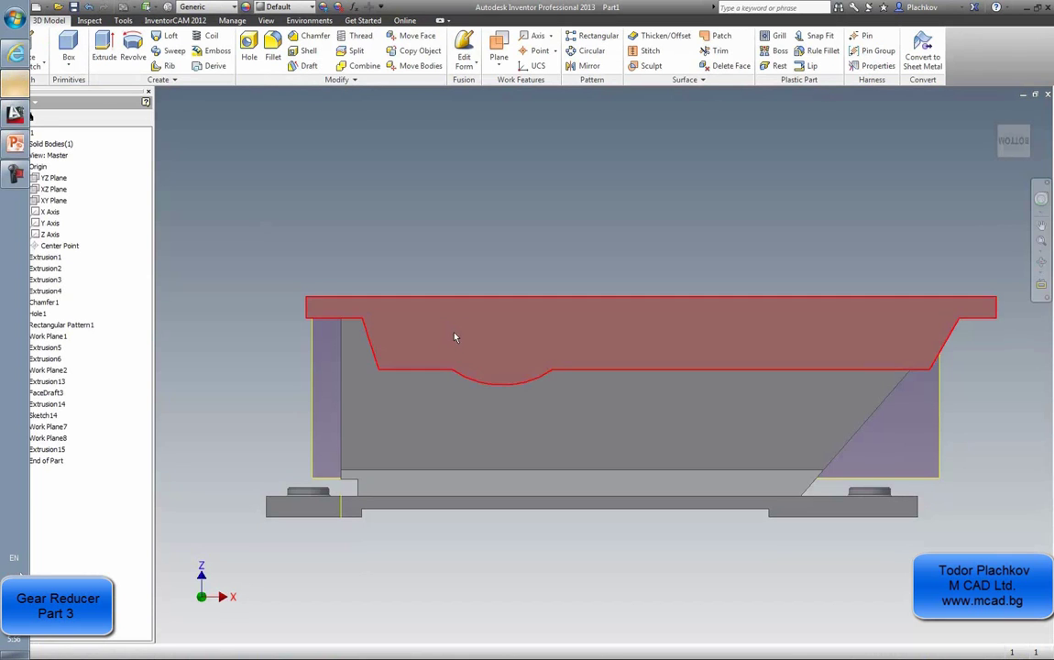
{"action": "key", "text": "F4"}
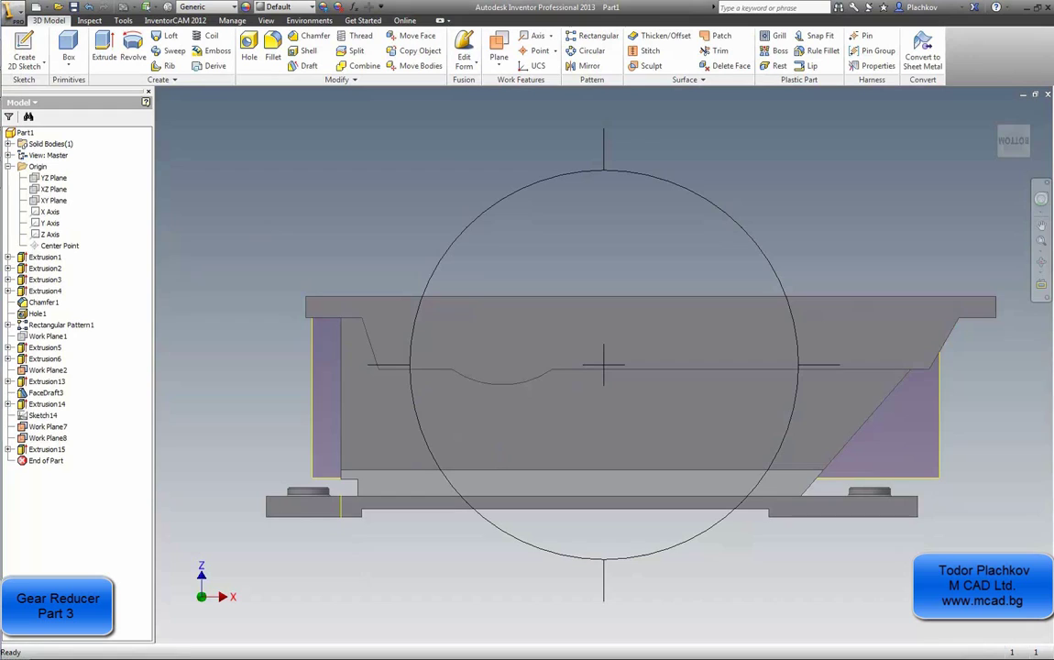
{"action": "left_click_drag", "start_coordinate": [437, 432], "coordinate": [504, 437]}
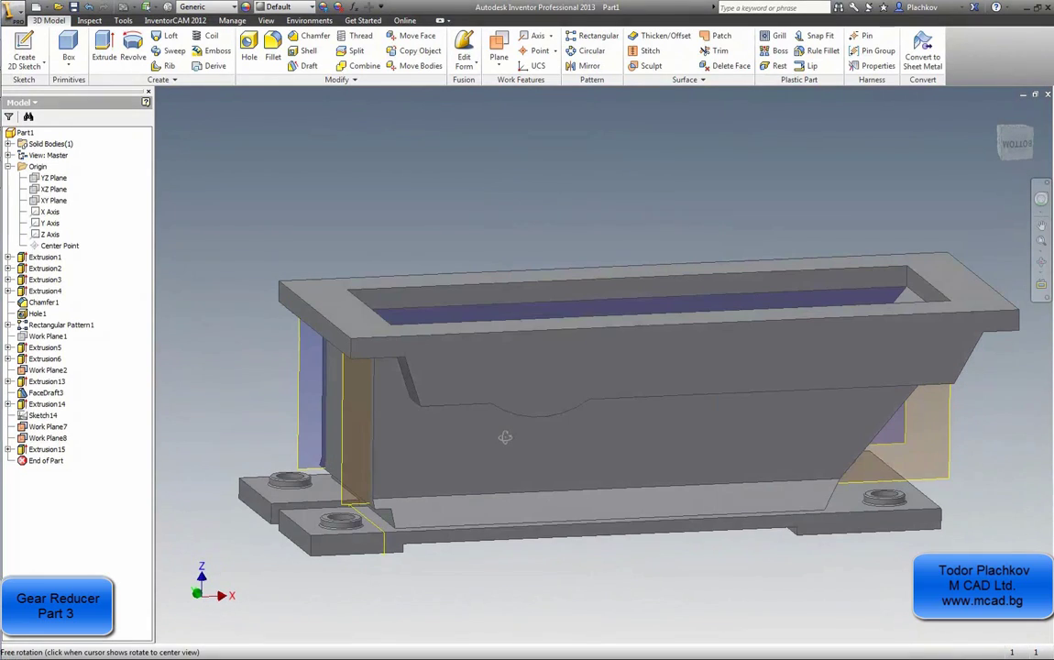
{"action": "left_click", "coordinate": [407, 544]}
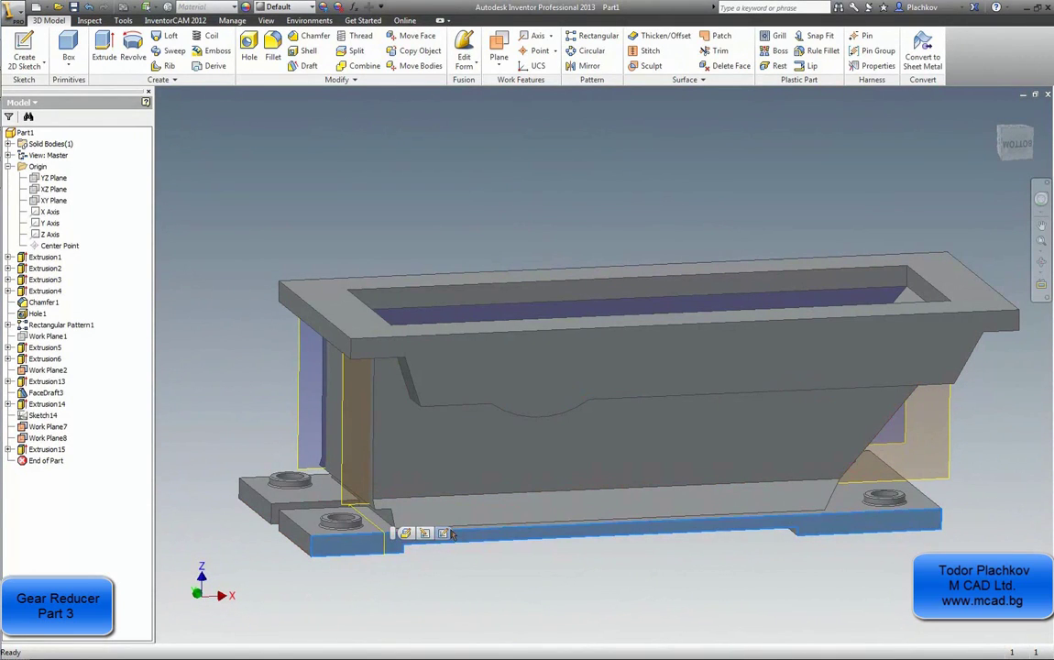
{"action": "left_click", "coordinate": [445, 533]}
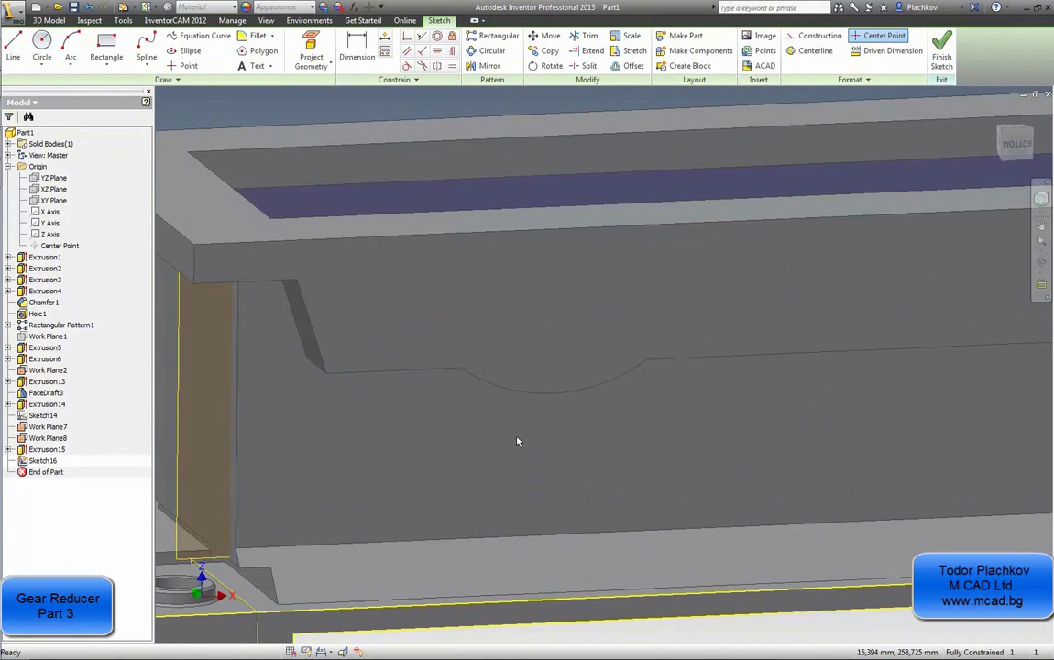
- Project the curved lower edge of the housing's upper flange into the sketch
{"action": "scroll", "coordinate": [517, 442], "scroll_direction": "up", "scroll_amount": 2}
{"action": "middle_click_drag", "start_coordinate": [515, 436], "coordinate": [499, 434], "text": "shift"}
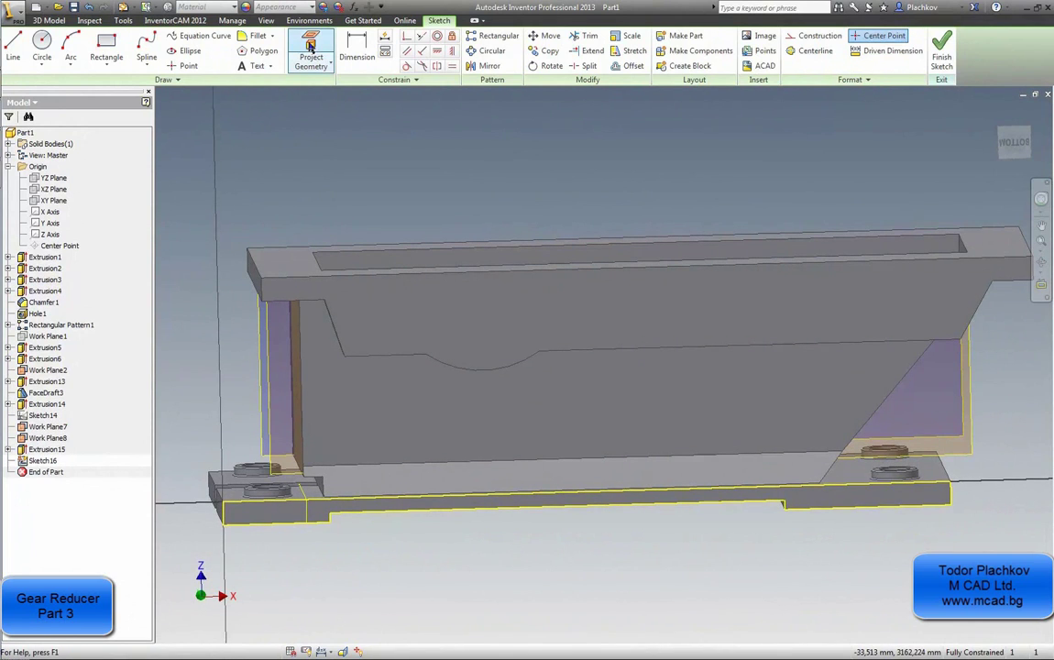
{"action": "left_click", "coordinate": [312, 43]}
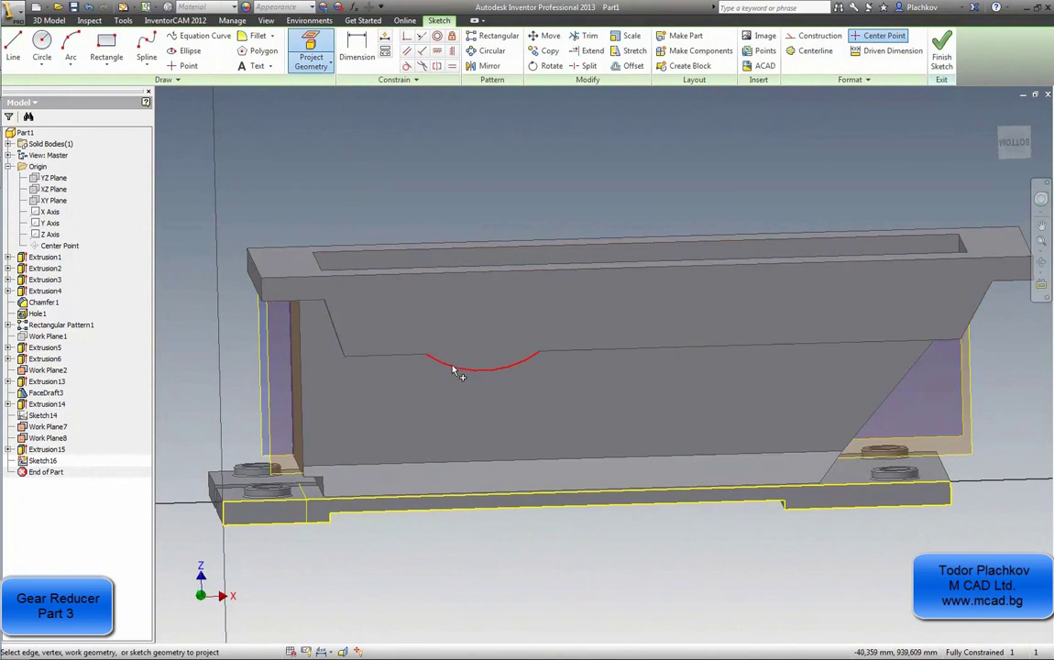
{"action": "left_click", "coordinate": [452, 369]}
{"action": "middle_click_drag", "start_coordinate": [496, 236], "coordinate": [494, 191]}
{"action": "scroll", "coordinate": [449, 283], "scroll_direction": "down", "scroll_amount": 3}
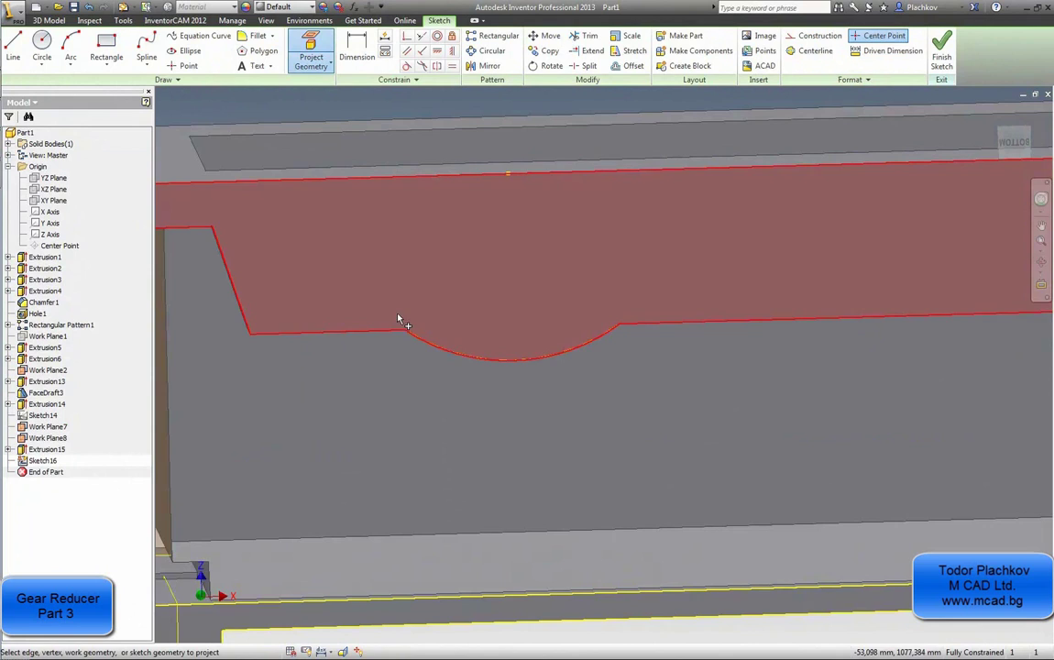
{"action": "scroll", "coordinate": [495, 197], "scroll_direction": "down", "scroll_amount": 5}
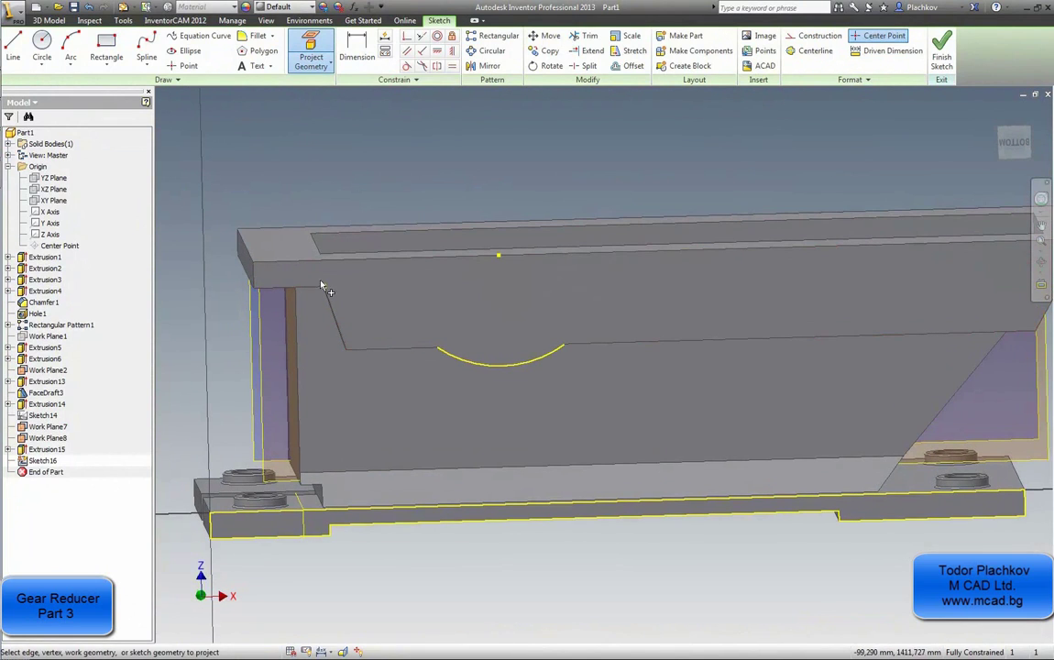
- Sketch a three-segment rib side from the base's top edge to the projected arc, with a vertical segment about 38 mm and an upper slant about 17 mm
{"action": "left_click", "coordinate": [13, 46]}
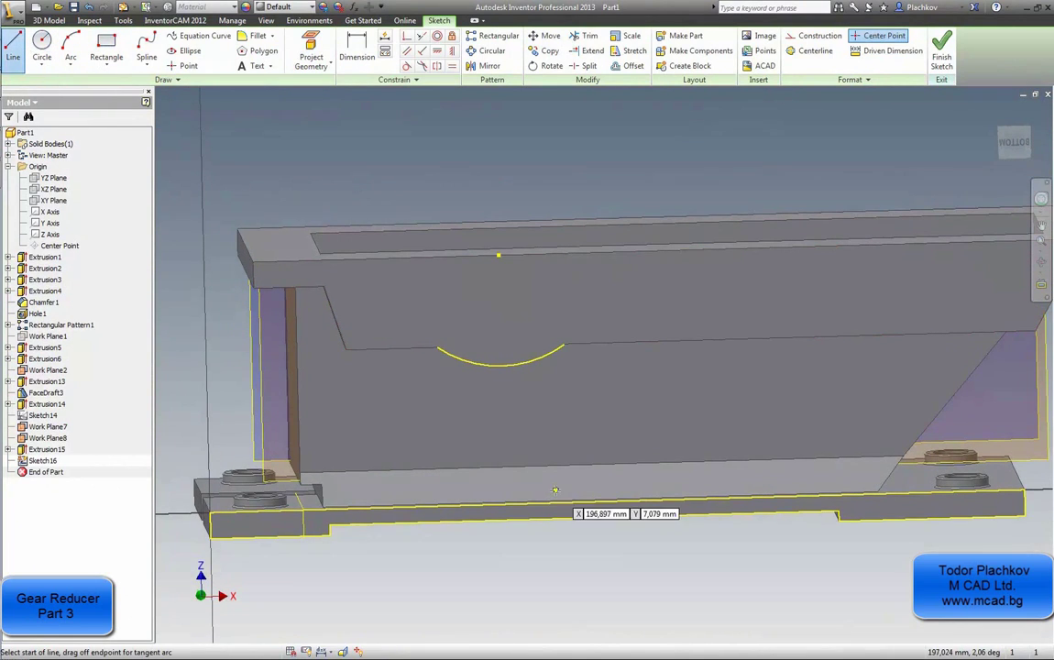
{"action": "scroll", "coordinate": [443, 488], "scroll_direction": "up", "scroll_amount": 3}
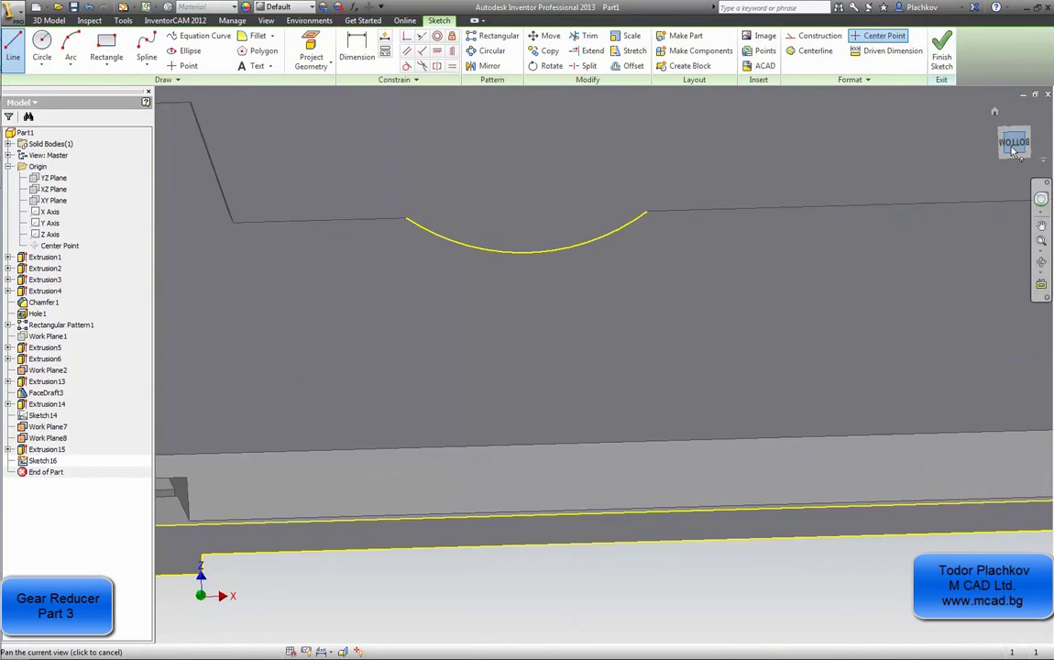
{"action": "scroll", "coordinate": [533, 396], "scroll_direction": "down", "scroll_amount": 4}
{"action": "scroll", "coordinate": [532, 397], "scroll_direction": "up", "scroll_amount": 3}
{"action": "scroll", "coordinate": [466, 502], "scroll_direction": "up", "scroll_amount": 2}
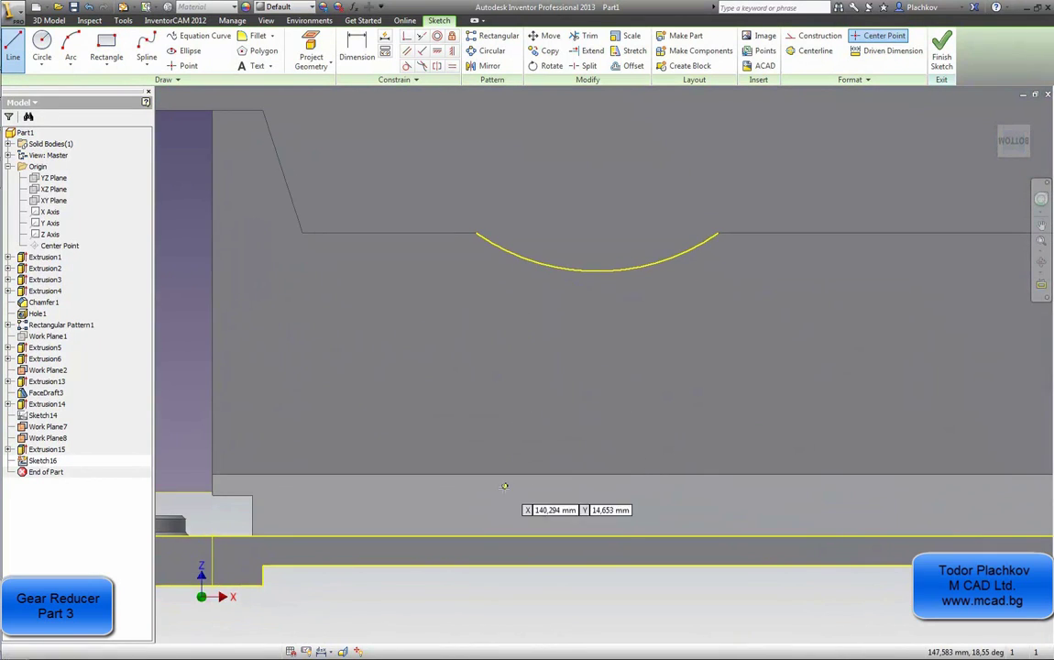
{"action": "left_click", "coordinate": [485, 535]}
{"action": "left_click", "coordinate": [548, 431]}
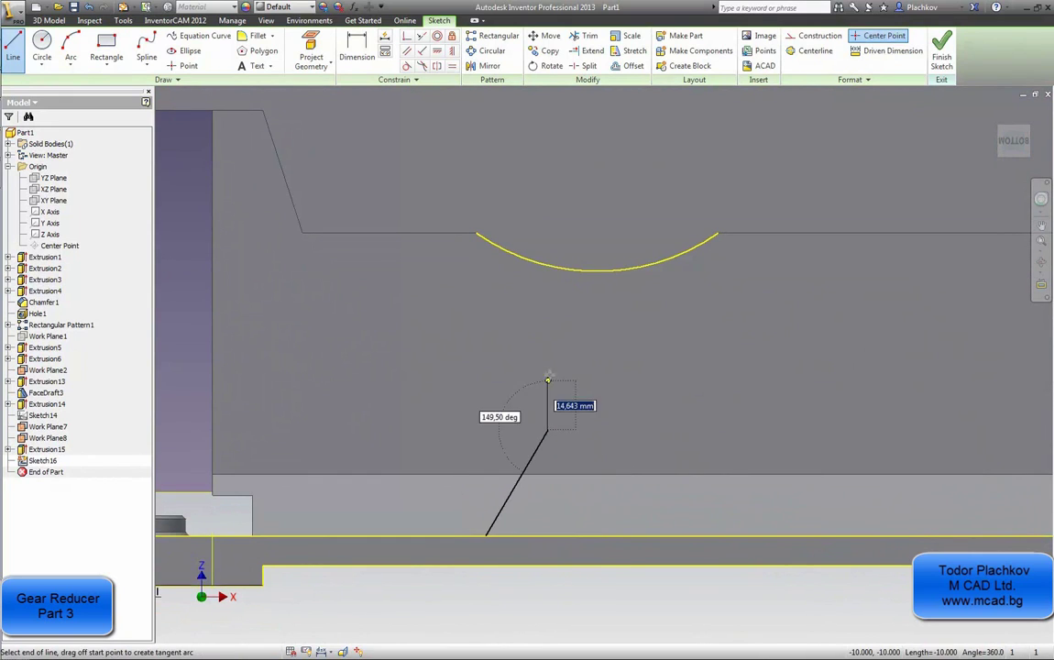
{"action": "left_click", "coordinate": [546, 302]}
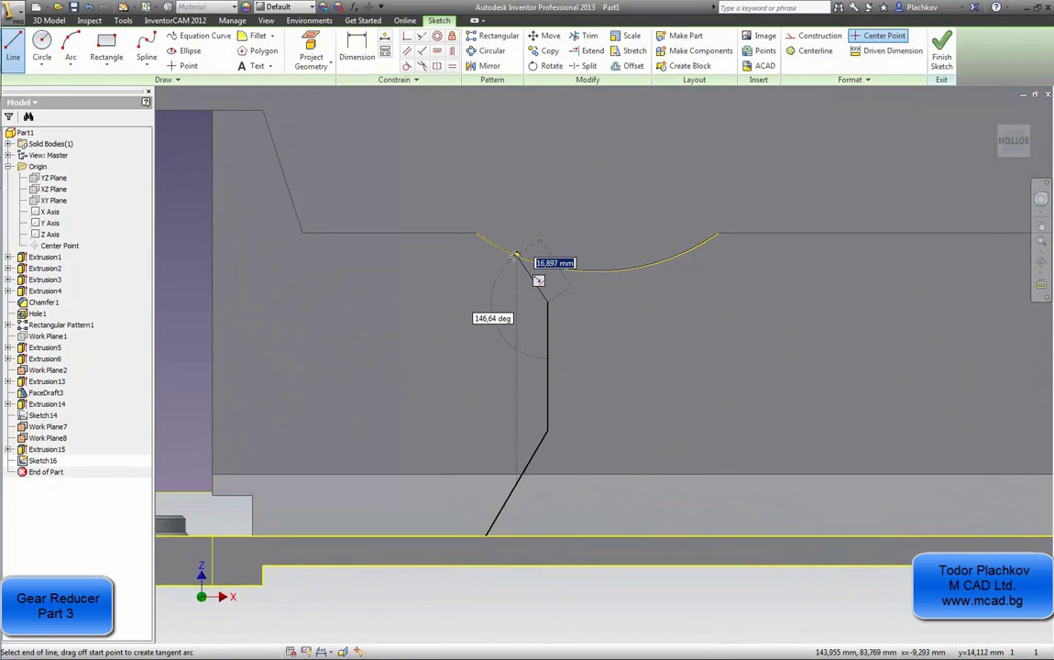
{"action": "left_click", "coordinate": [515, 255]}
{"action": "key", "text": "Escape"}
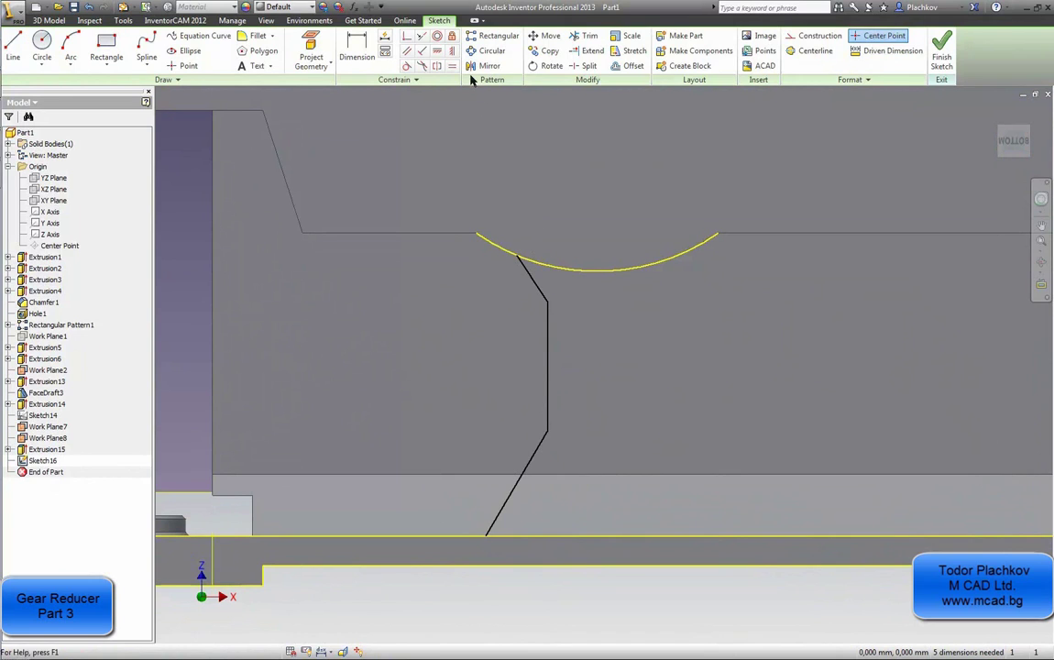
- Dimension the rib profile's foot point at 144 mm horizontally from the base plate's outer end
{"action": "scroll", "coordinate": [422, 257], "scroll_direction": "up", "scroll_amount": 2}
{"action": "middle_click_drag", "start_coordinate": [423, 258], "coordinate": [447, 280]}
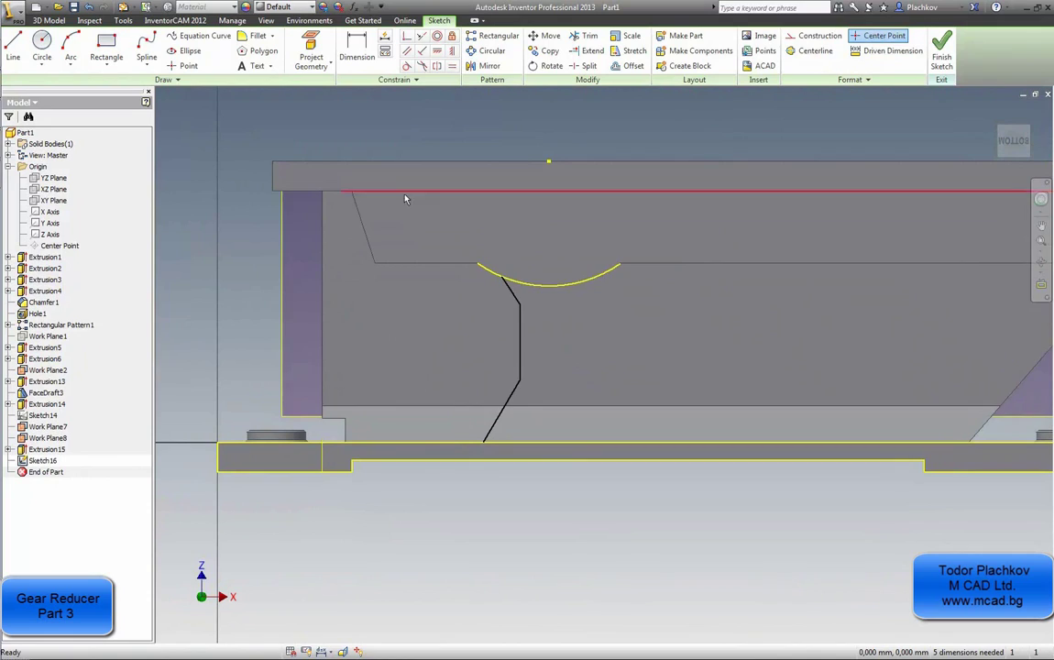
{"action": "left_click", "coordinate": [353, 41]}
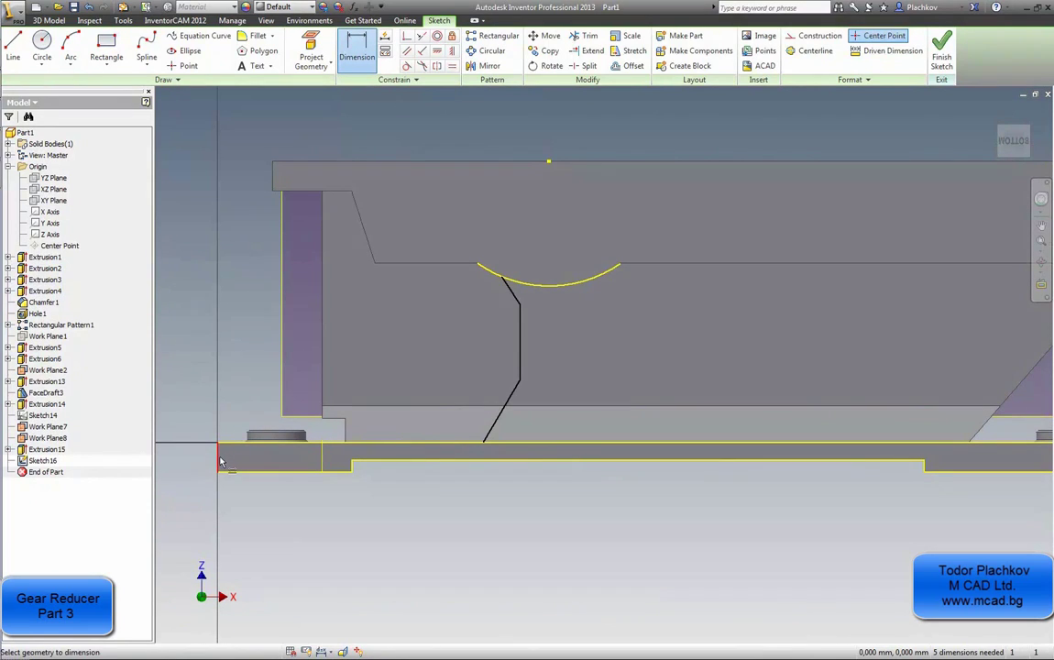
{"action": "left_click", "coordinate": [482, 449]}
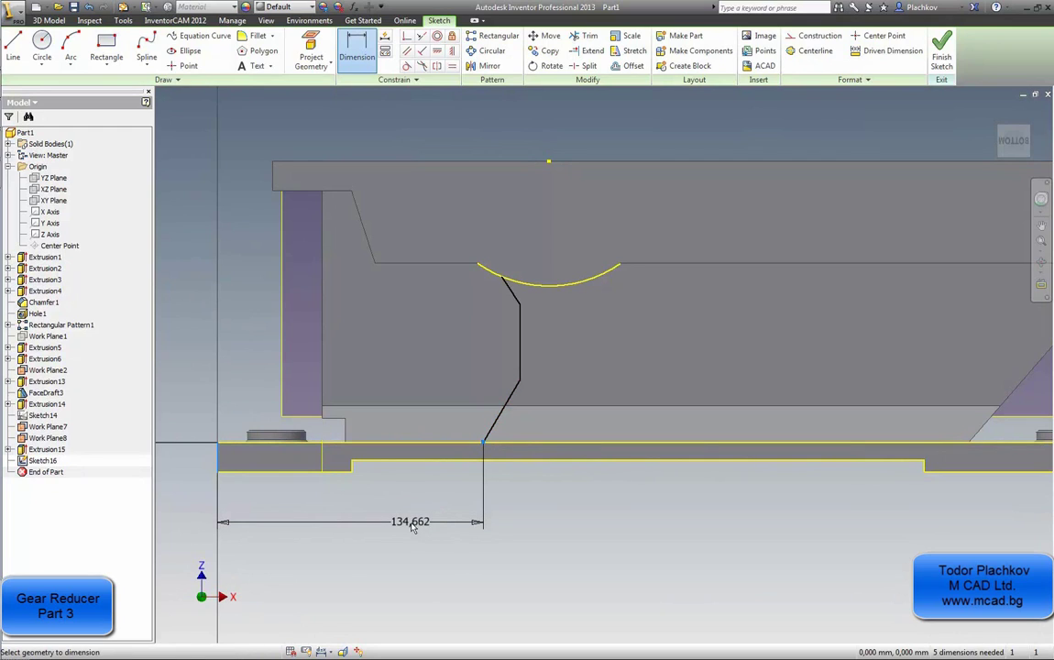
{"action": "left_click", "coordinate": [412, 522]}
{"action": "type", "text": "14"}
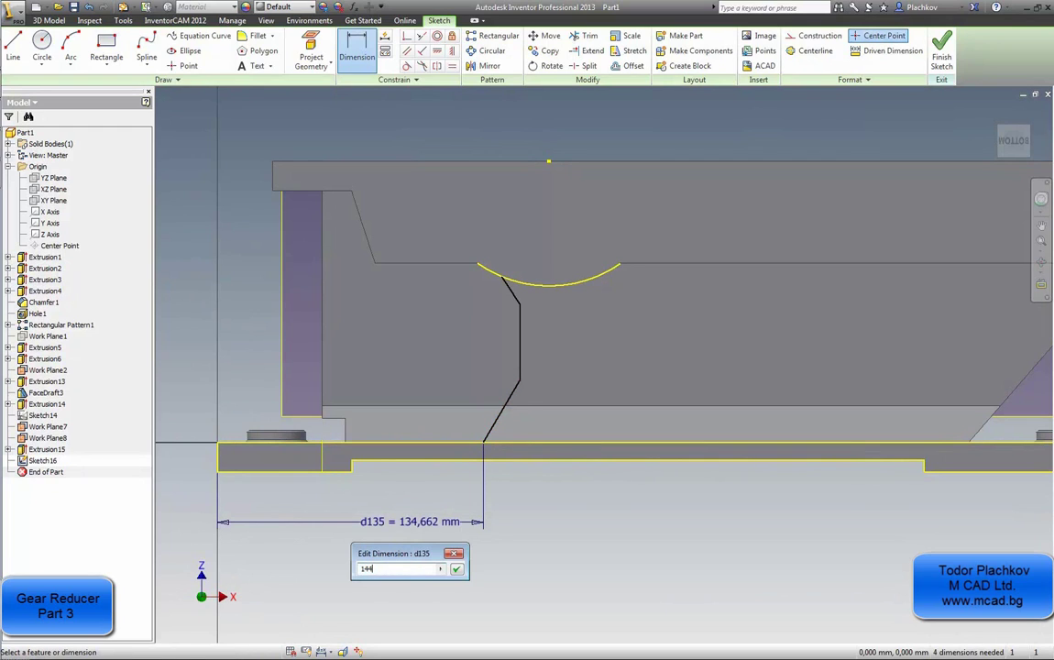
{"action": "type", "text": "4"}
{"action": "key", "text": "Return"}
{"action": "scroll", "coordinate": [550, 270], "scroll_direction": "up", "scroll_amount": 3}
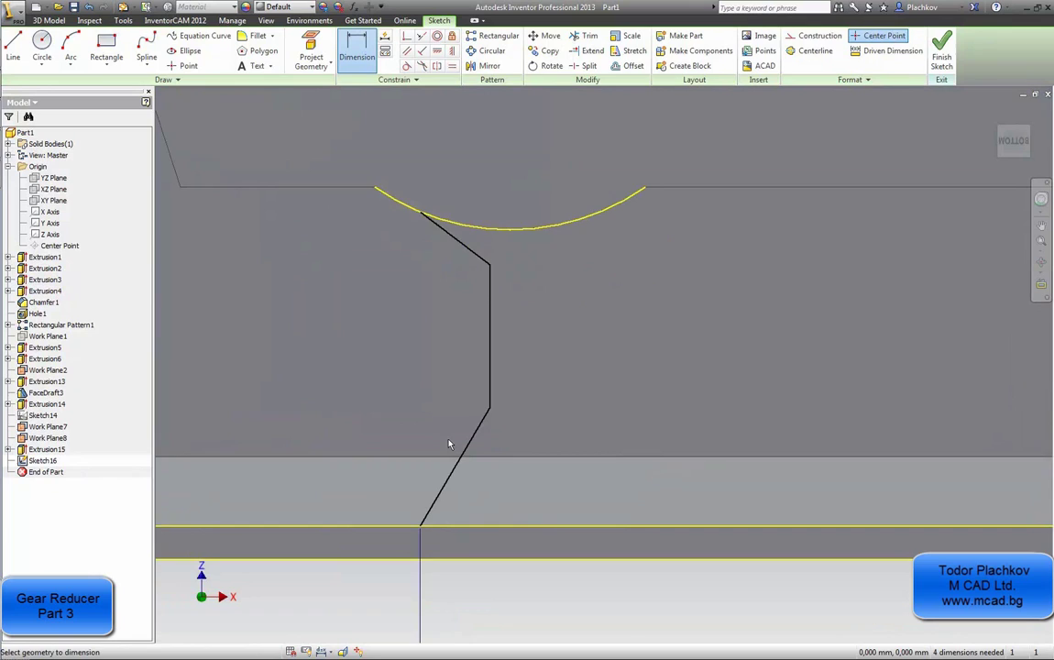
{"action": "scroll", "coordinate": [449, 444], "scroll_direction": "down", "scroll_amount": 2}
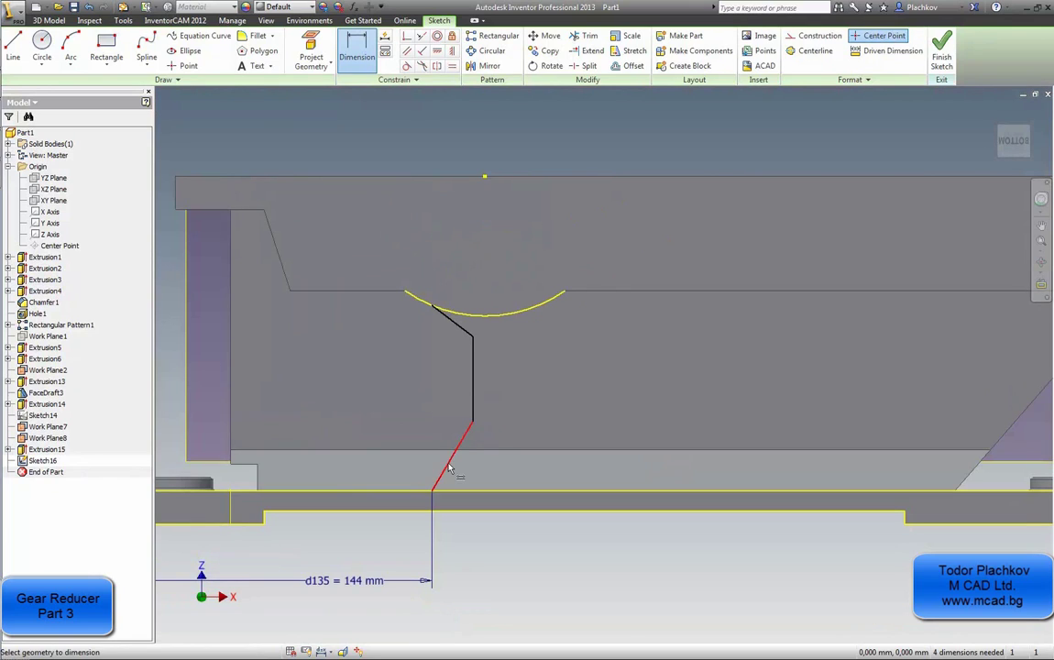
{"action": "scroll", "coordinate": [478, 467], "scroll_direction": "up", "scroll_amount": 3}
{"action": "left_click", "coordinate": [429, 440]}
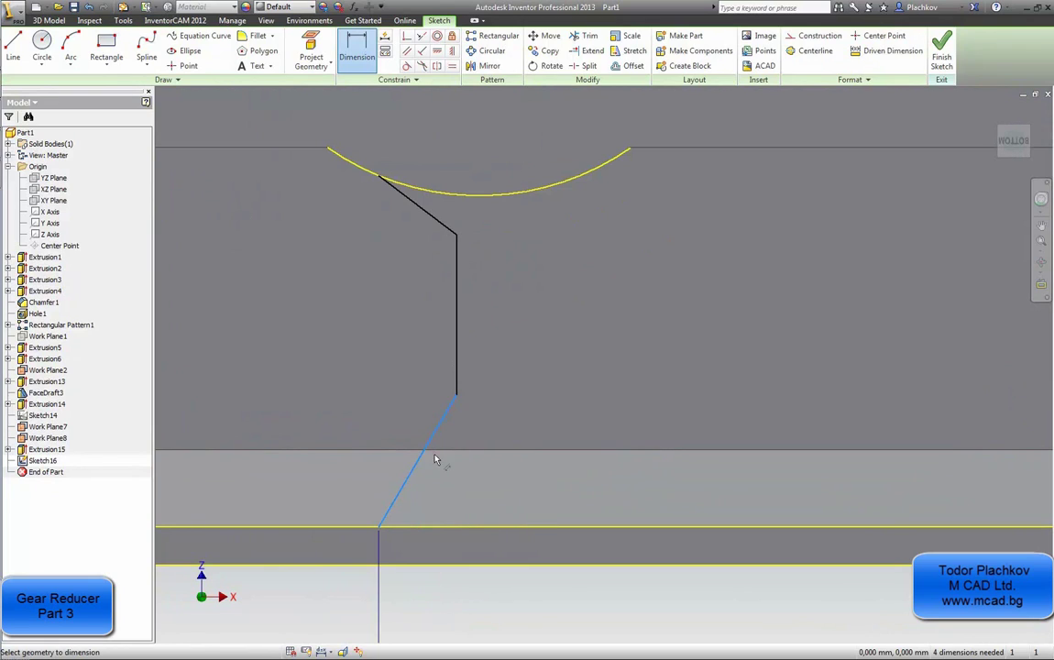
{"action": "scroll", "coordinate": [420, 474], "scroll_direction": "up", "scroll_amount": 2}
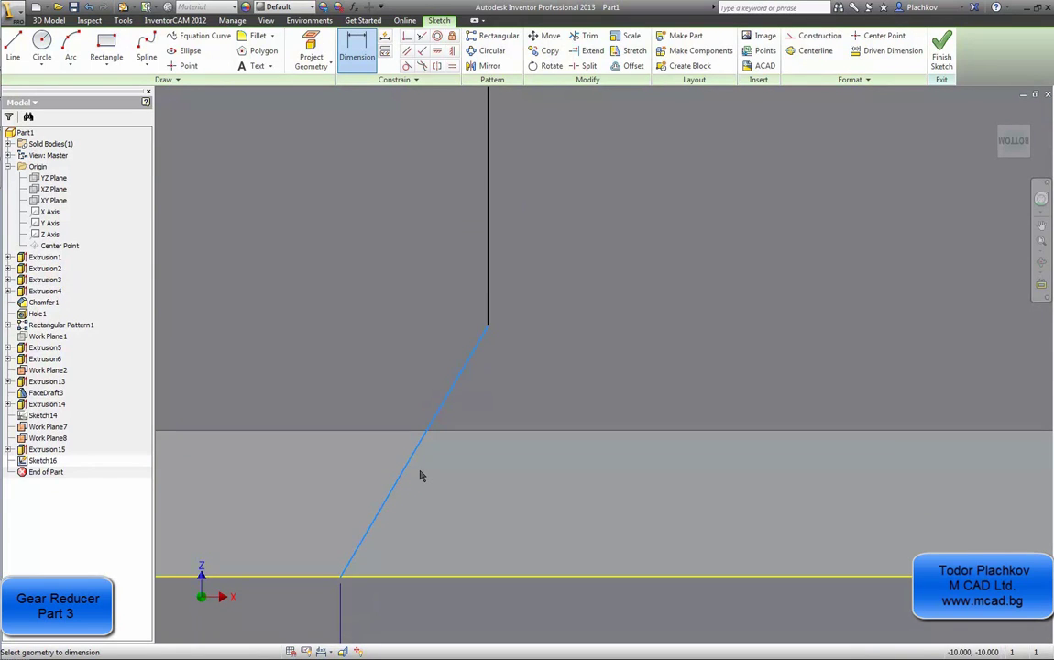
{"action": "left_click", "coordinate": [405, 465]}
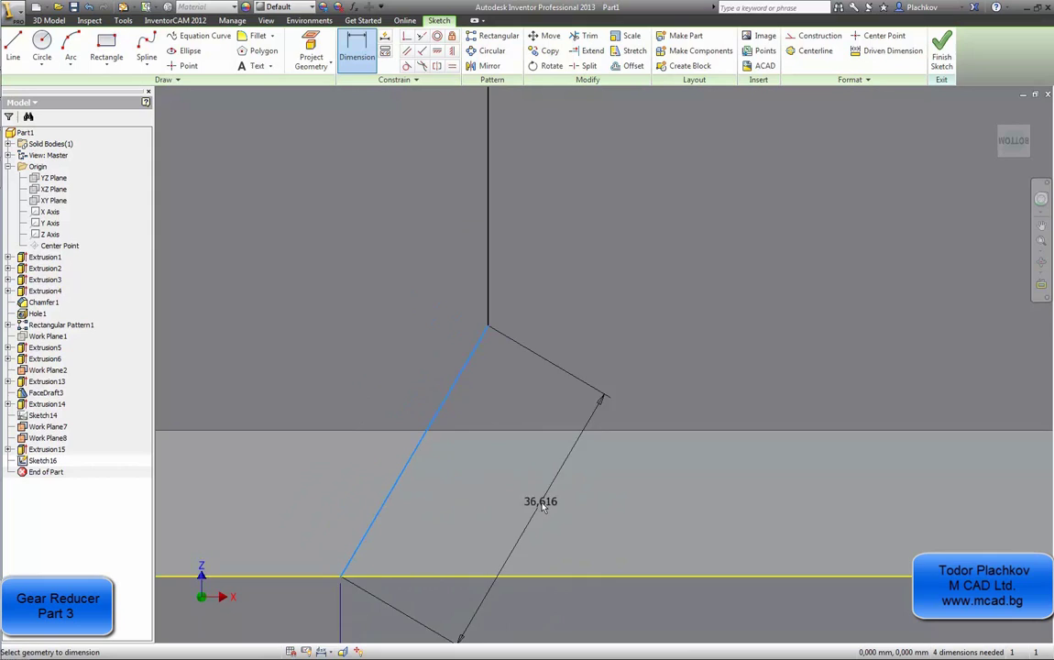
{"action": "key", "text": "Escape"}
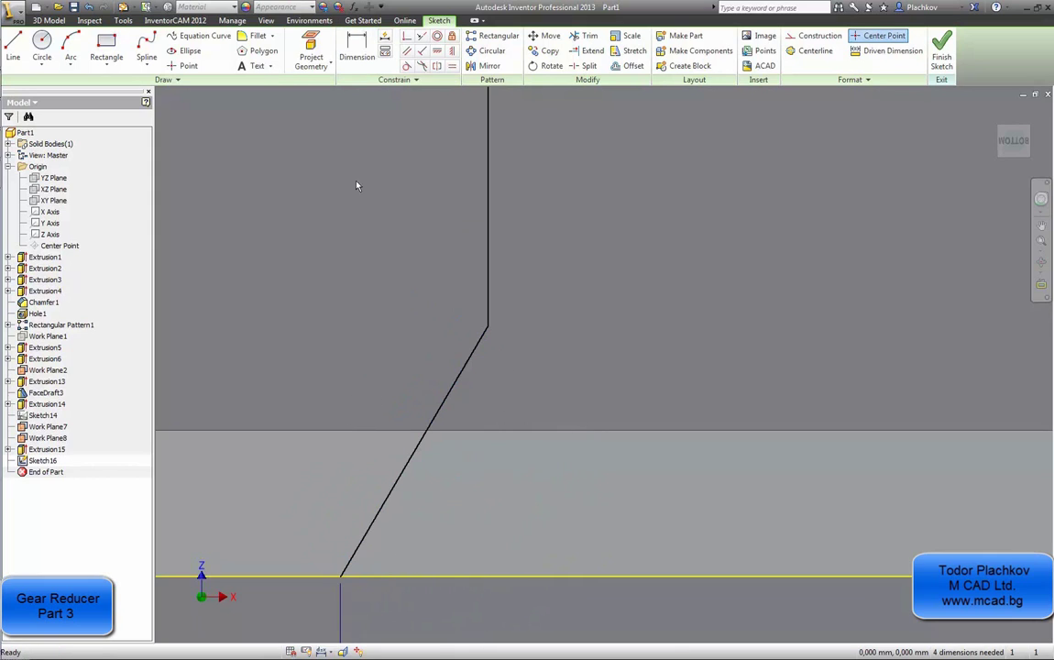
- Dimension the vertical height of the rib's lower slanted segment at 14.3 mm
{"action": "left_click", "coordinate": [354, 44]}
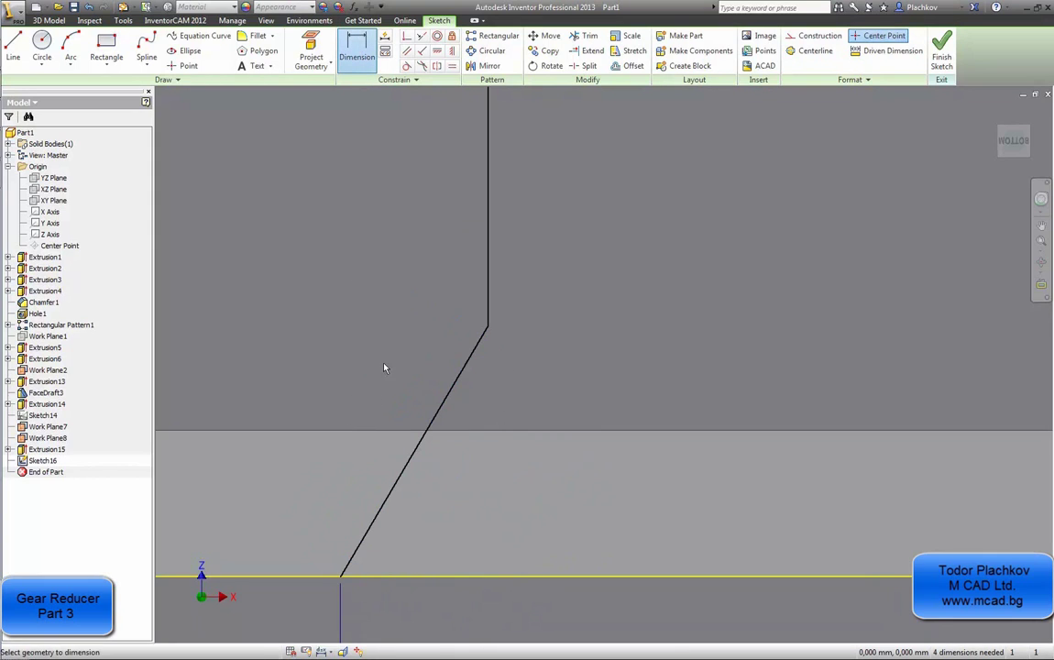
{"action": "left_click", "coordinate": [417, 464]}
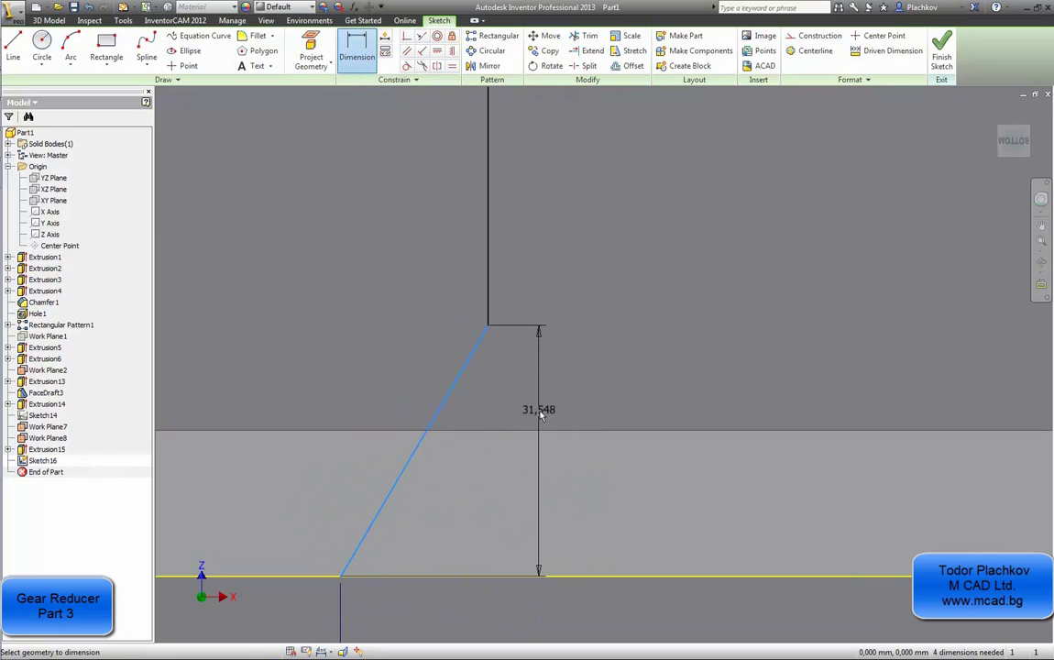
{"action": "scroll", "coordinate": [537, 412], "scroll_direction": "down", "scroll_amount": 2}
{"action": "left_click", "coordinate": [373, 465]}
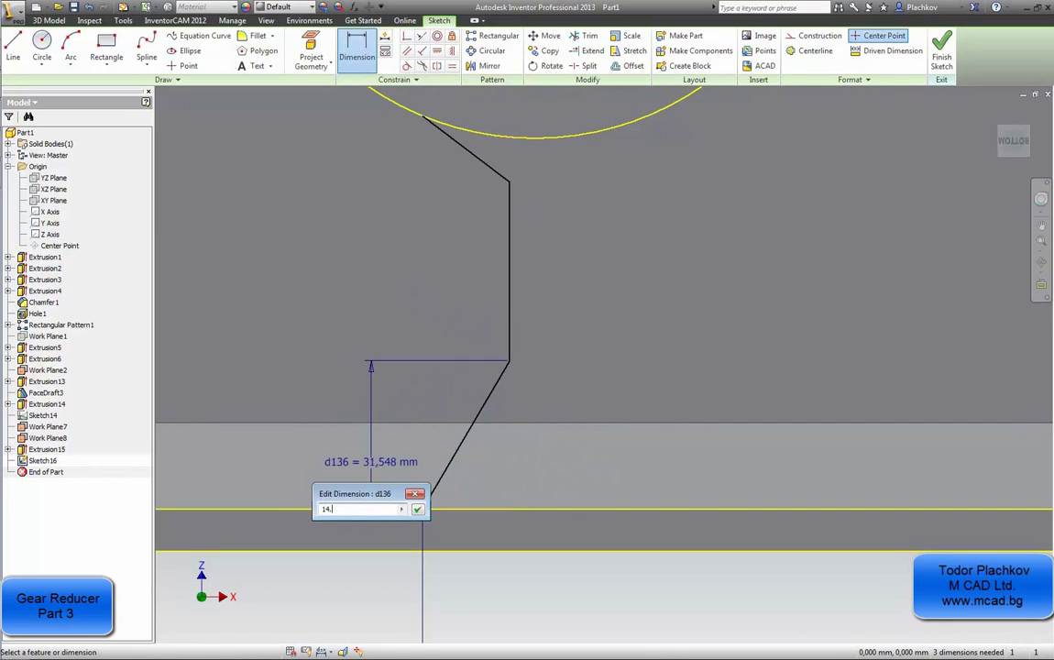
{"action": "type", "text": "14.3"}
{"action": "key", "text": "Return"}
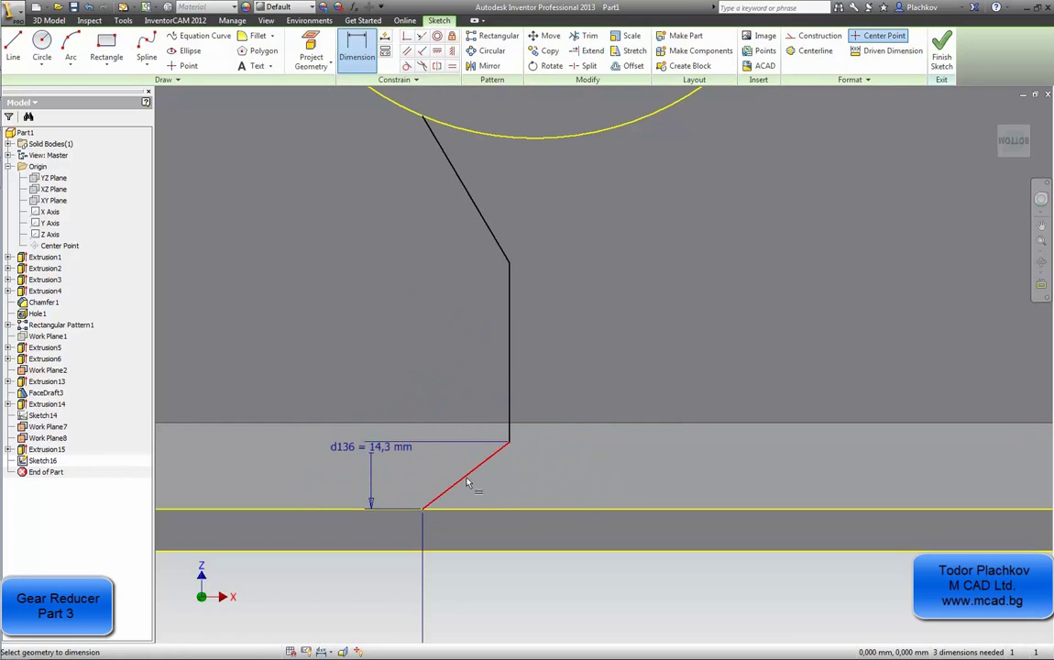
- Dimension the angle between the base's top edge and the rib's lower slanted segment at 120 degrees
{"action": "left_click", "coordinate": [324, 512]}
{"action": "left_click", "coordinate": [322, 405]}
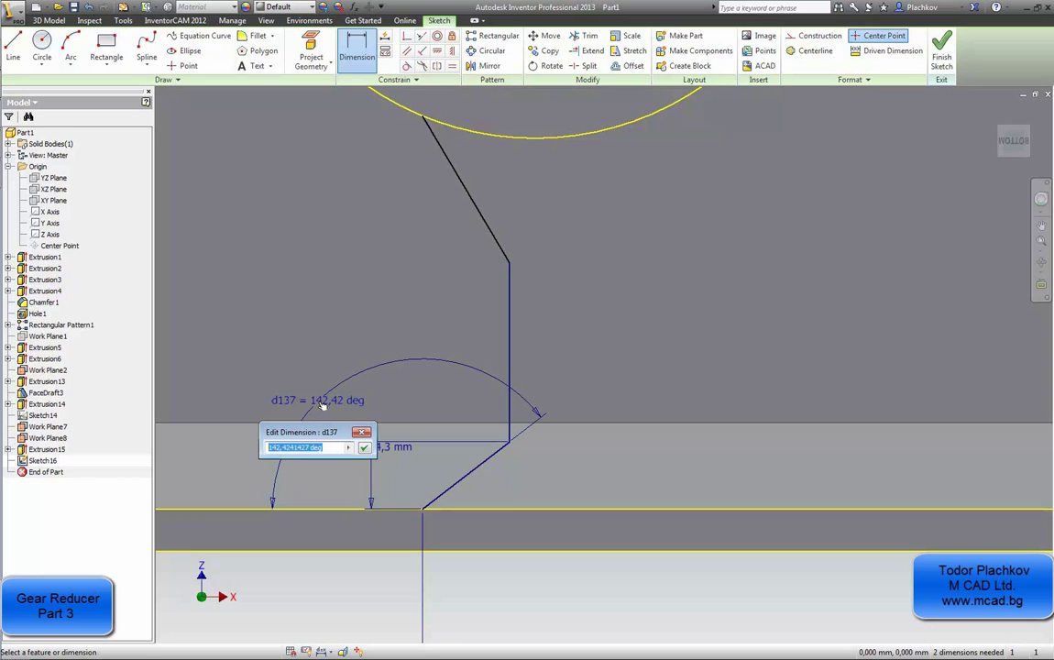
{"action": "type", "text": "120"}
{"action": "key", "text": "Return"}
{"action": "scroll", "coordinate": [359, 418], "scroll_direction": "up", "scroll_amount": 2}
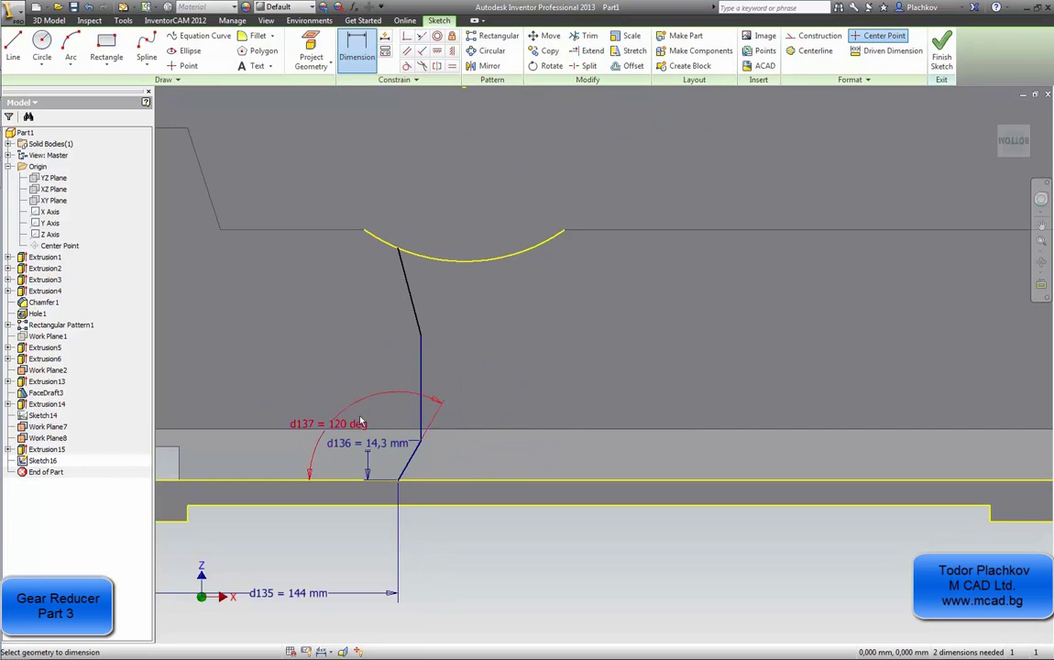
{"action": "scroll", "coordinate": [418, 313], "scroll_direction": "down", "scroll_amount": 2}
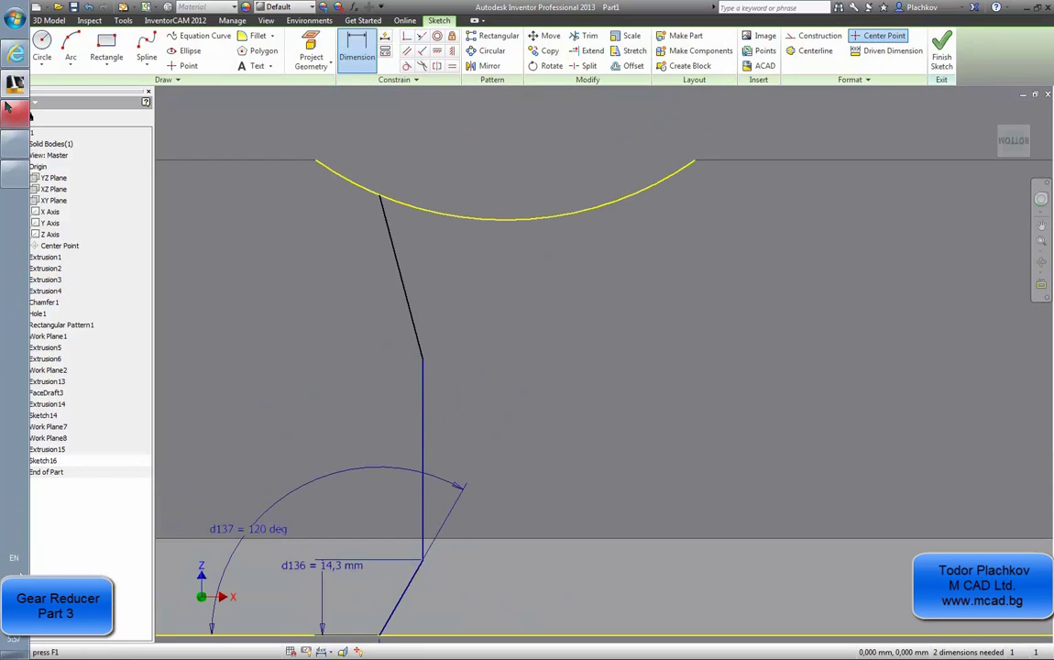
- Switch to the AutoCAD drawing and measure the angle between the rib's vertical edge and upper slant with an angular dimension, without placing it
{"action": "left_click", "coordinate": [7, 108]}
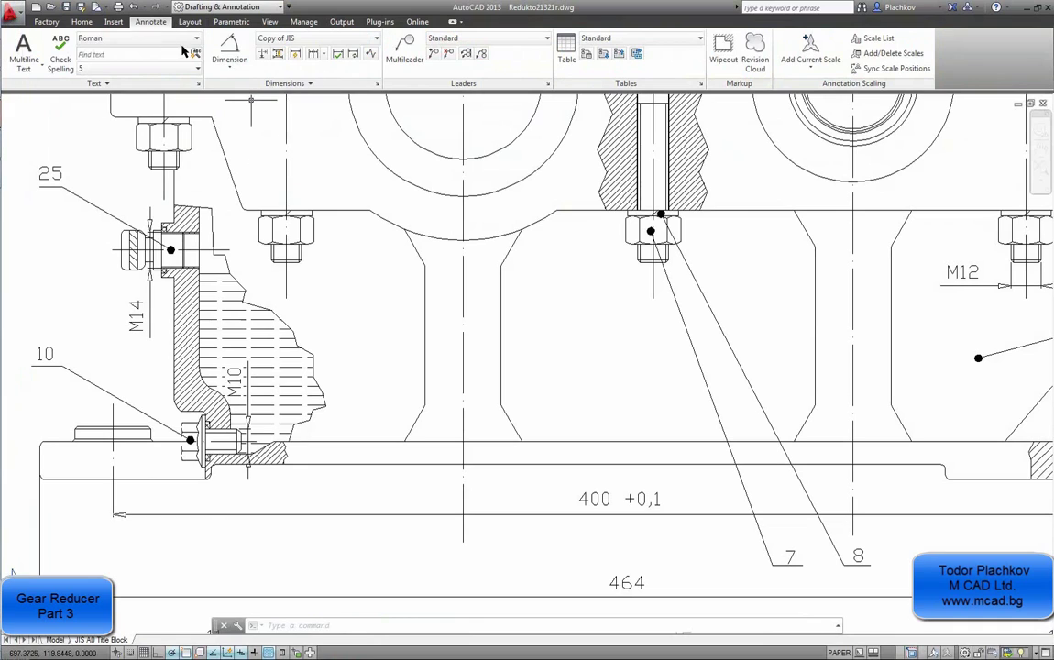
{"action": "left_click", "coordinate": [229, 55]}
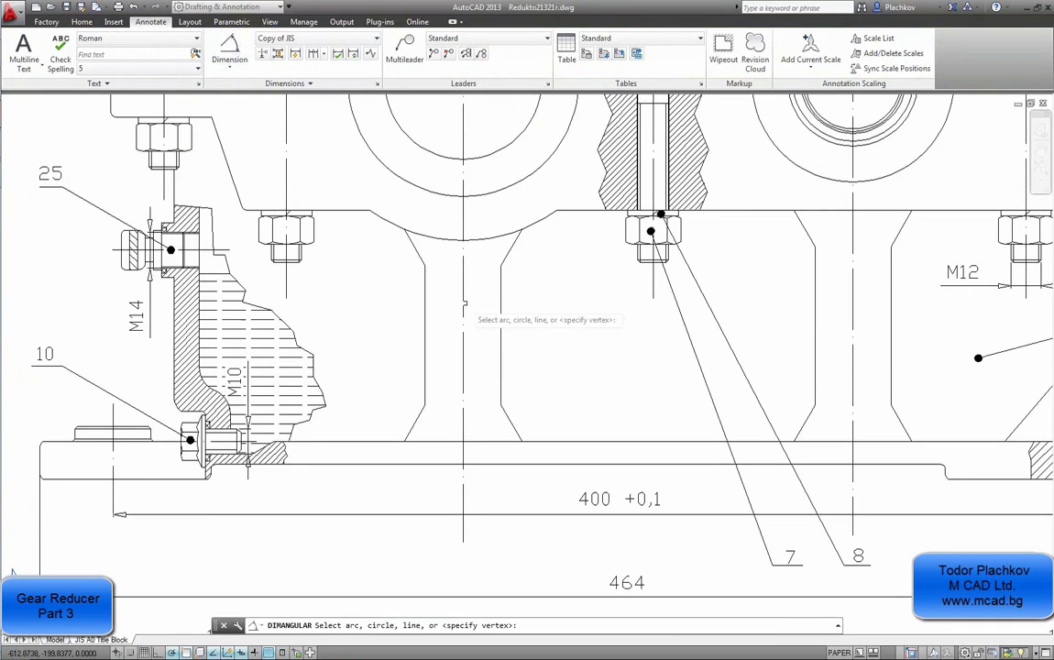
{"action": "left_click", "coordinate": [424, 273]}
{"action": "left_click", "coordinate": [420, 259]}
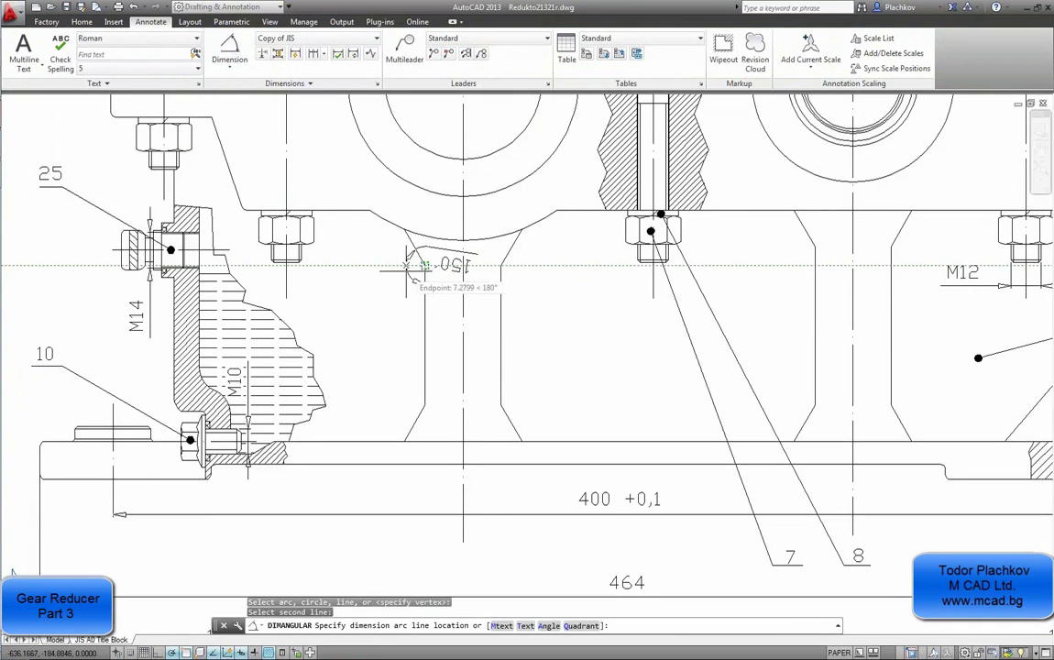
- Measure the length of the rib's vertical edge with a linear dimension, without placing it
{"action": "left_click", "coordinate": [229, 64]}
{"action": "left_click", "coordinate": [237, 88]}
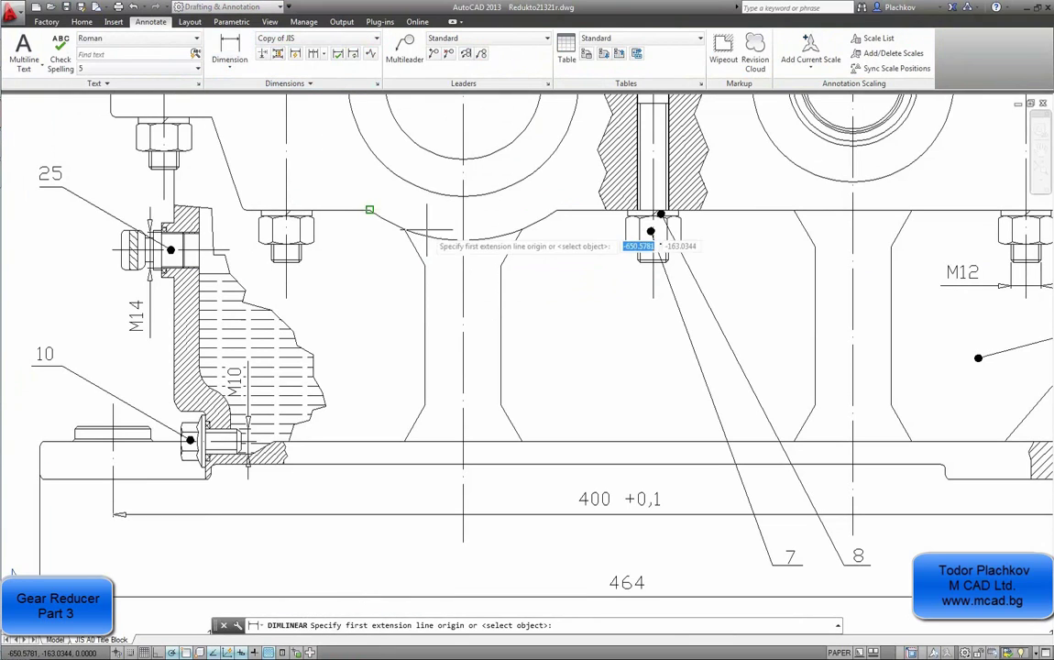
{"action": "left_click", "coordinate": [423, 401]}
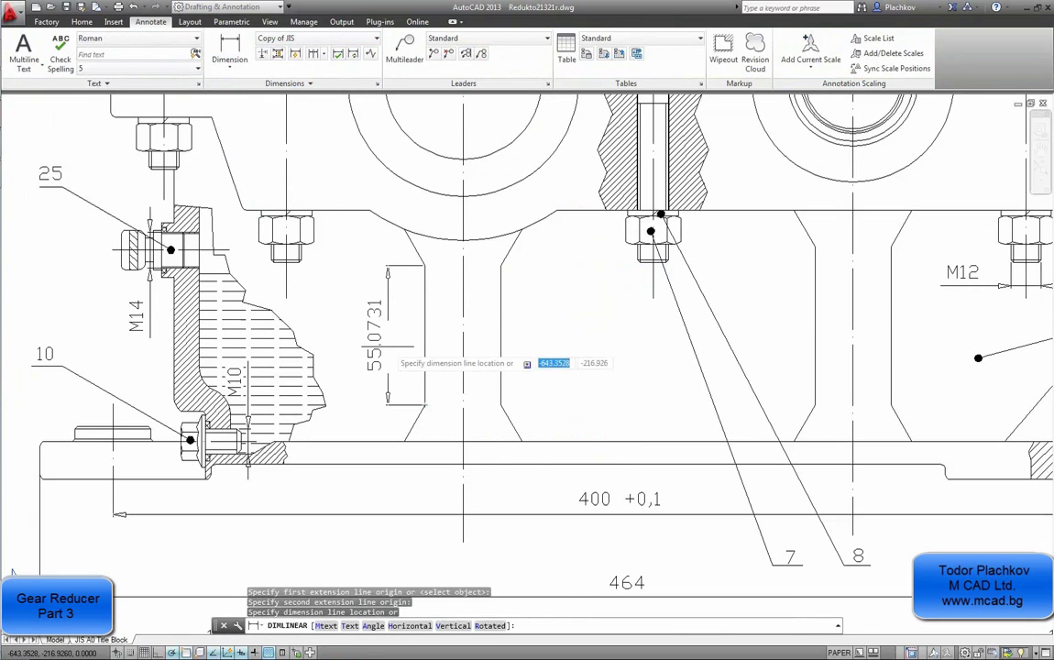
{"action": "key", "text": "Escape"}
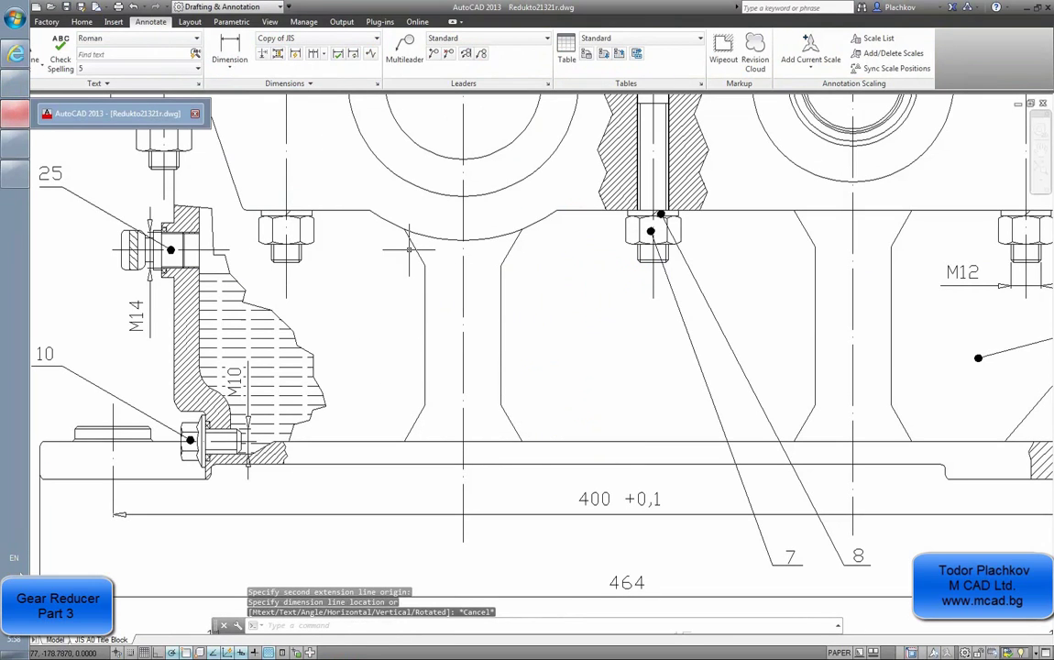
- Switch back to the housing part in Inventor and dimension the rib's vertical segment at 155 mm
{"action": "left_click", "coordinate": [10, 84]}
{"action": "scroll", "coordinate": [387, 296], "scroll_direction": "up", "scroll_amount": 1}
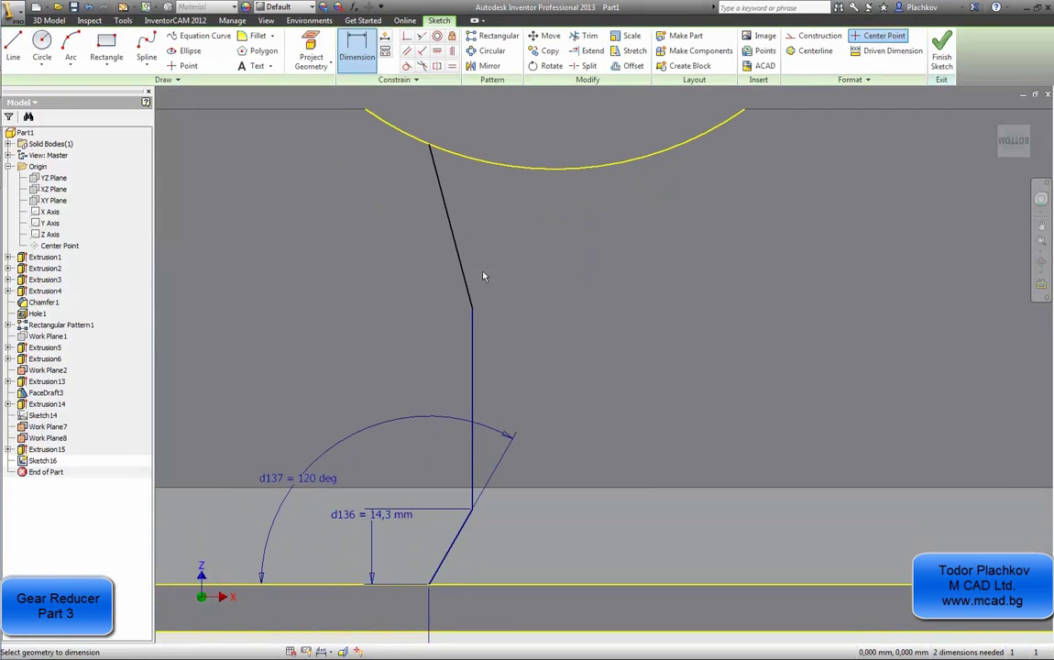
{"action": "left_click", "coordinate": [359, 42]}
{"action": "left_click", "coordinate": [472, 361]}
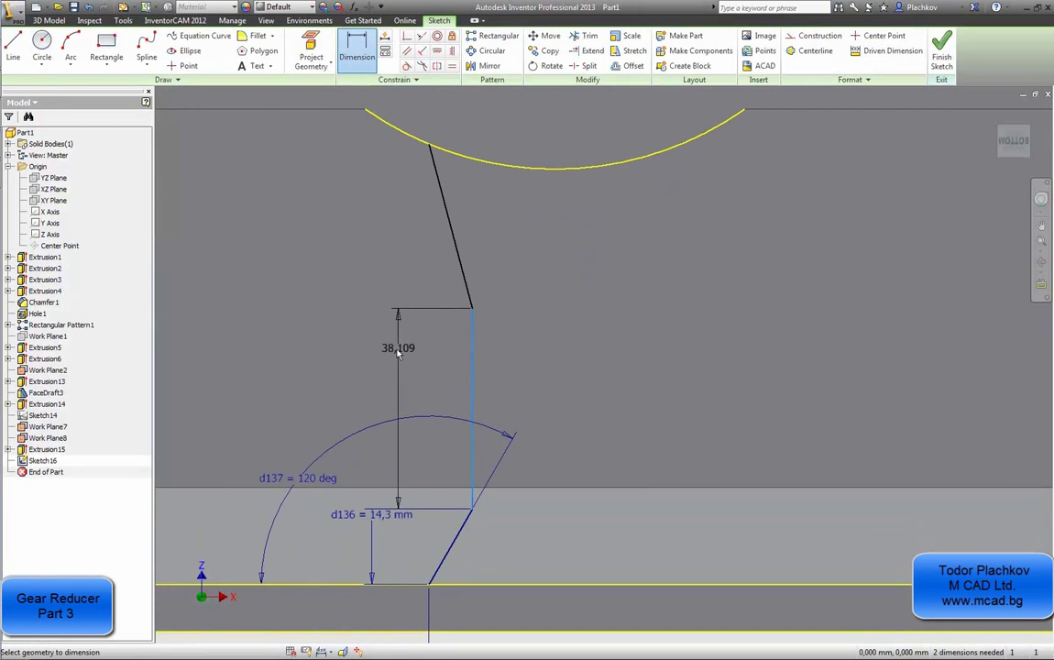
{"action": "left_click", "coordinate": [396, 351]}
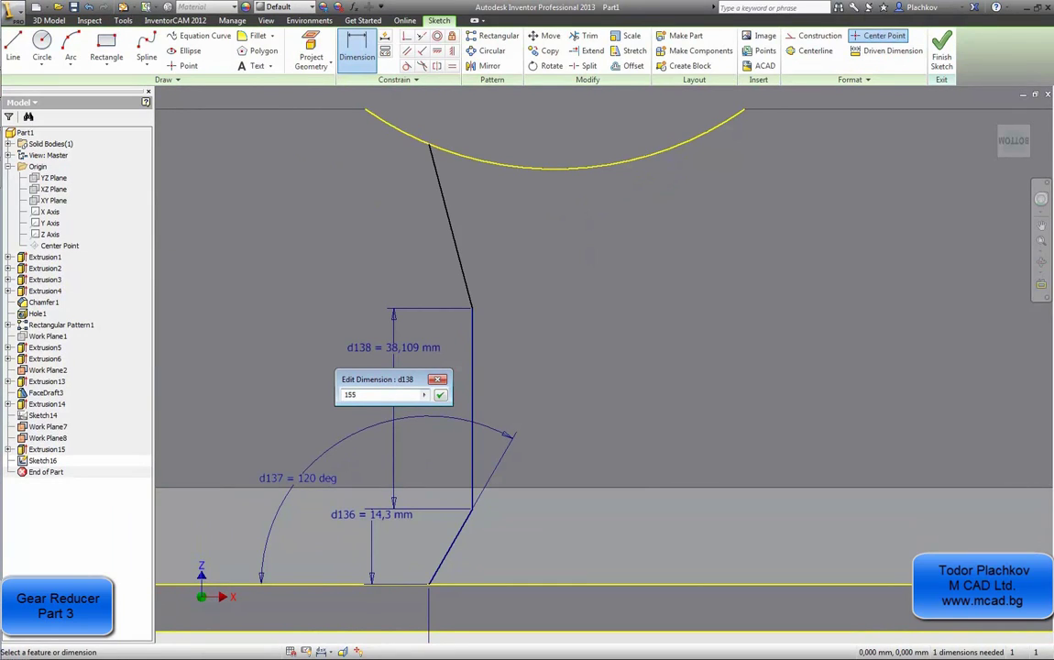
{"action": "key", "text": "Return"}
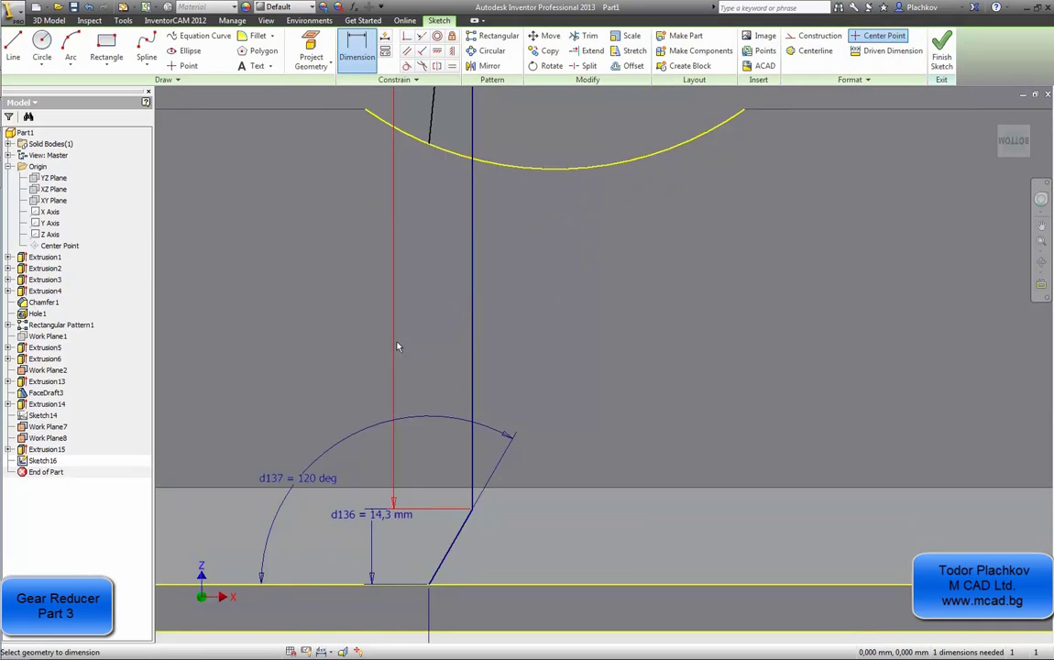
- Correct the length dimension of the rib's vertical segment to 55 mm
{"action": "scroll", "coordinate": [402, 365], "scroll_direction": "up", "scroll_amount": 2}
{"action": "middle_click_drag", "start_coordinate": [396, 109], "coordinate": [408, 250]}
{"action": "double_click", "coordinate": [416, 213]}
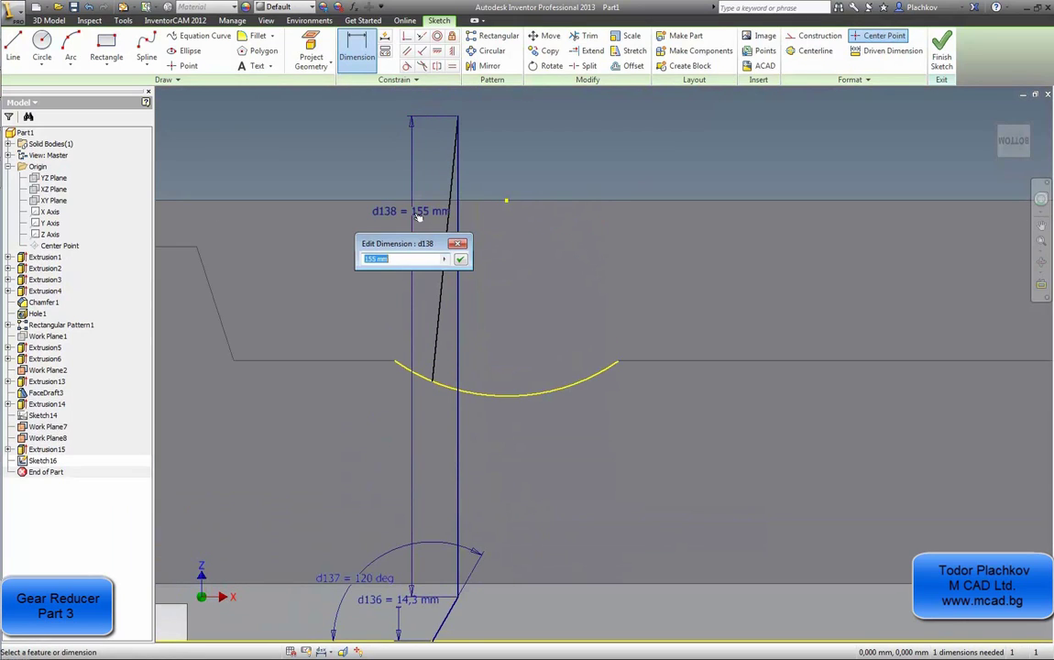
{"action": "type", "text": "55"}
{"action": "key", "text": "Return"}
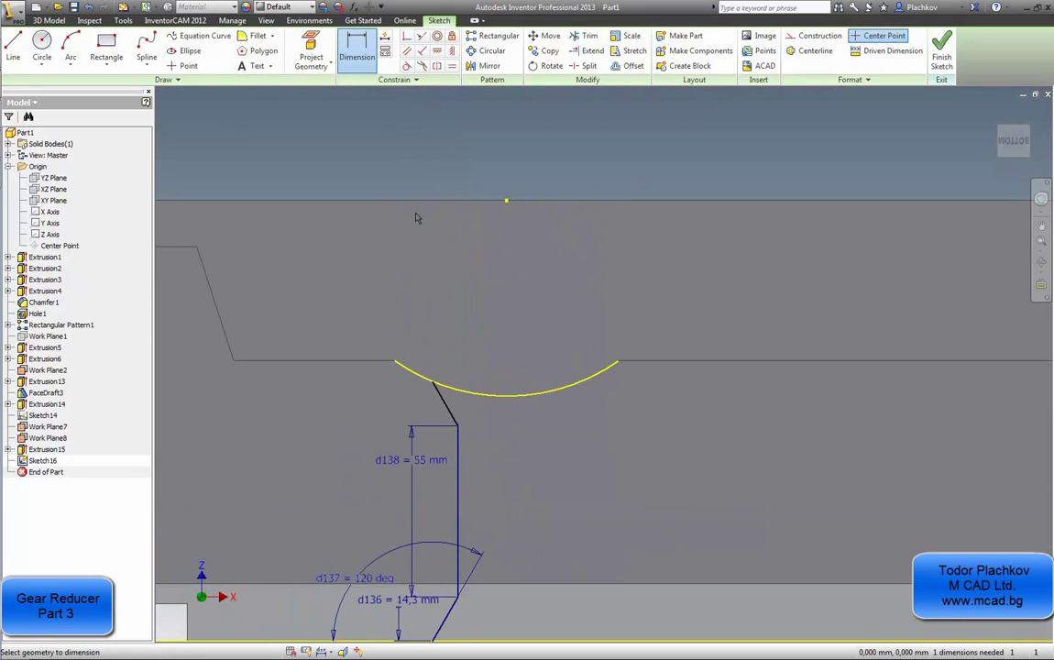
- Dimension the angle between the rib's vertical segment and its upper slanted segment at 150 degrees
{"action": "scroll", "coordinate": [467, 445], "scroll_direction": "up", "scroll_amount": 3}
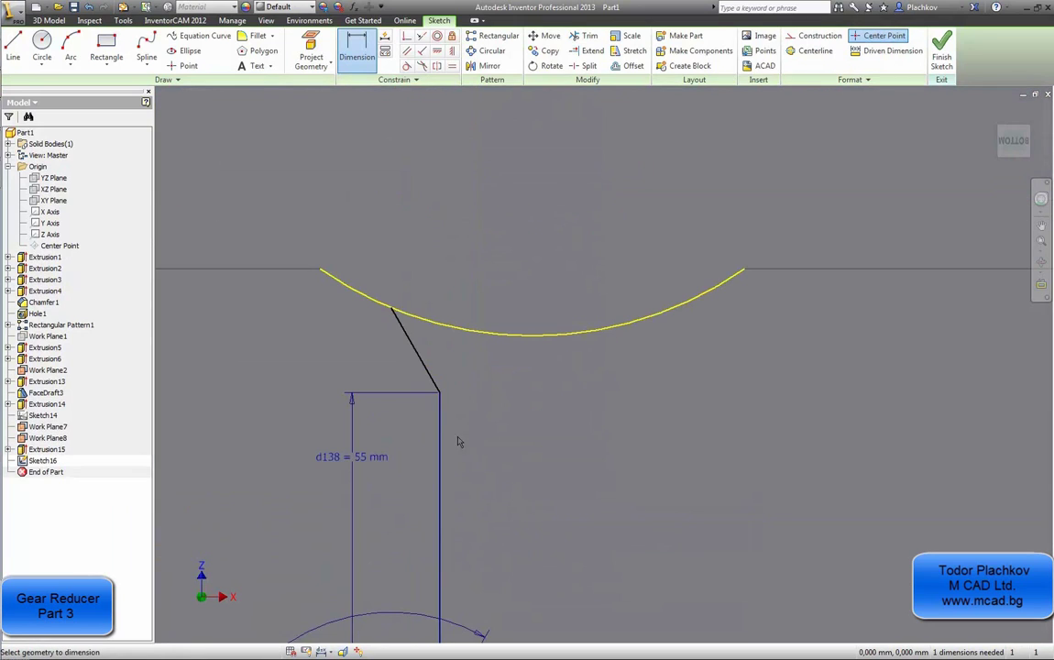
{"action": "left_click", "coordinate": [426, 369]}
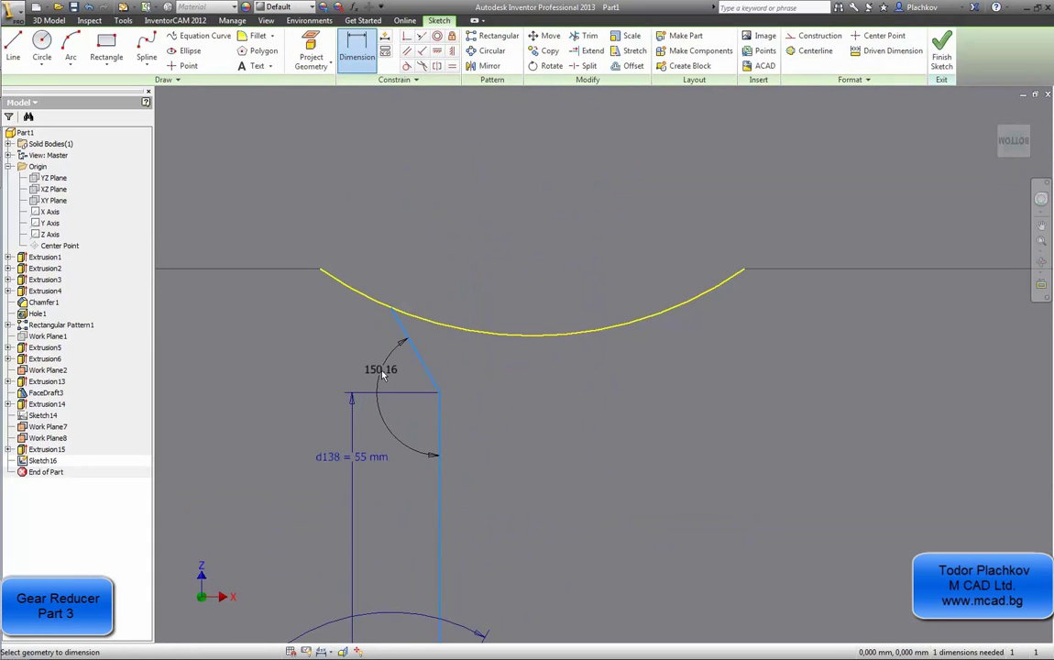
{"action": "left_click", "coordinate": [383, 373]}
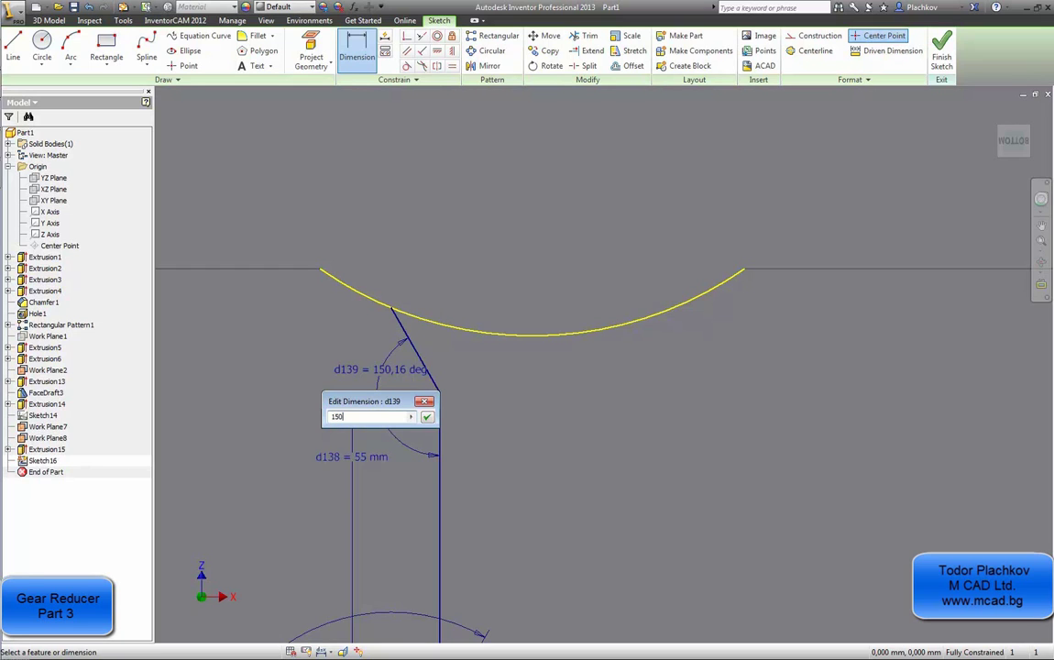
{"action": "key", "text": "Return"}
- Draw a vertical construction line from the yellow arc's center point down past the arc, beside the rib's half profile
{"action": "scroll", "coordinate": [547, 457], "scroll_direction": "up", "scroll_amount": 3}
{"action": "middle_click_drag", "start_coordinate": [547, 456], "coordinate": [530, 259]}
{"action": "middle_click_drag", "start_coordinate": [537, 135], "coordinate": [535, 266]}
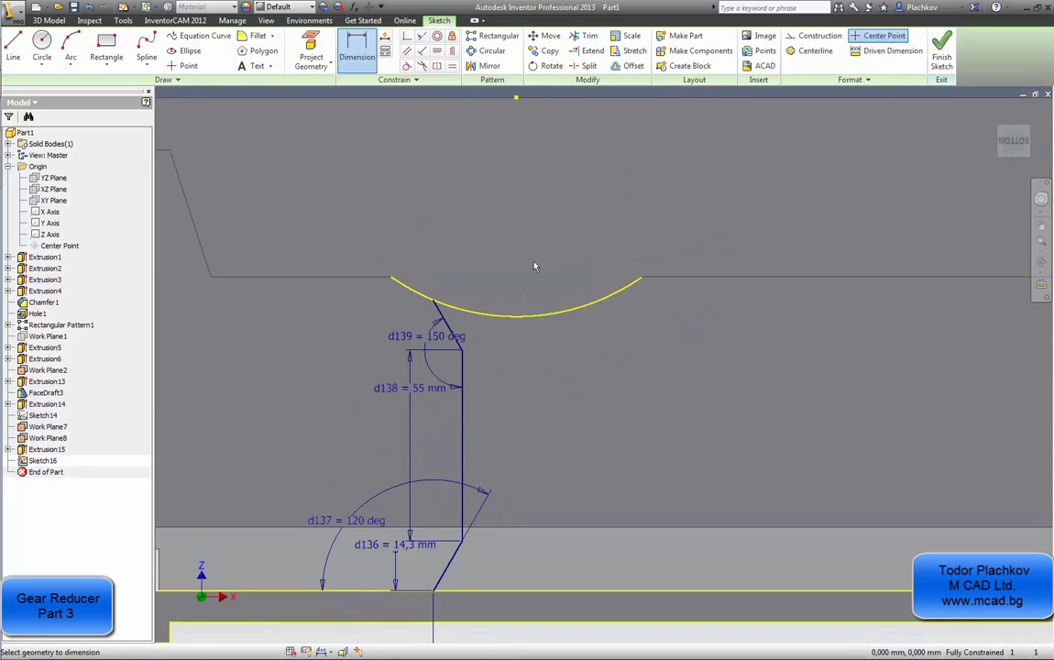
{"action": "left_click", "coordinate": [13, 48]}
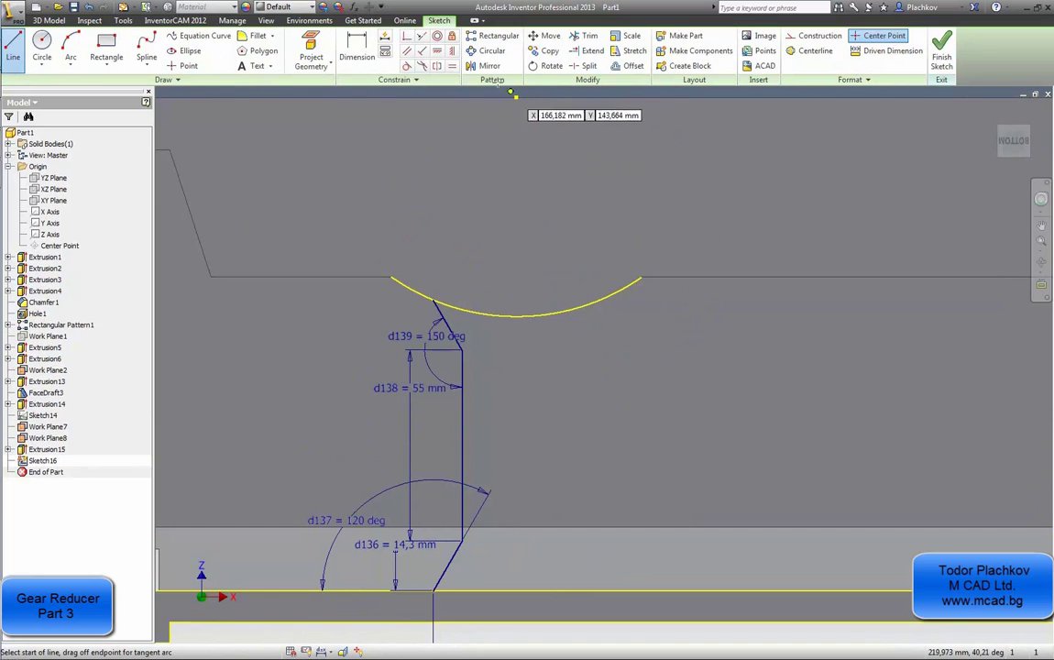
{"action": "left_click", "coordinate": [818, 36]}
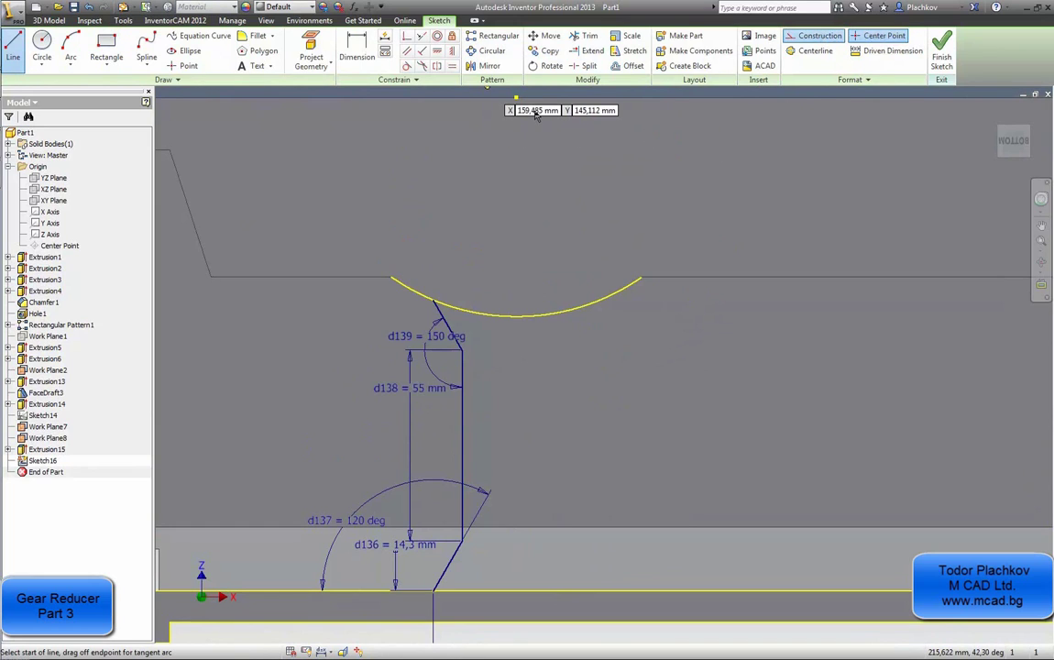
{"action": "left_click", "coordinate": [516, 95]}
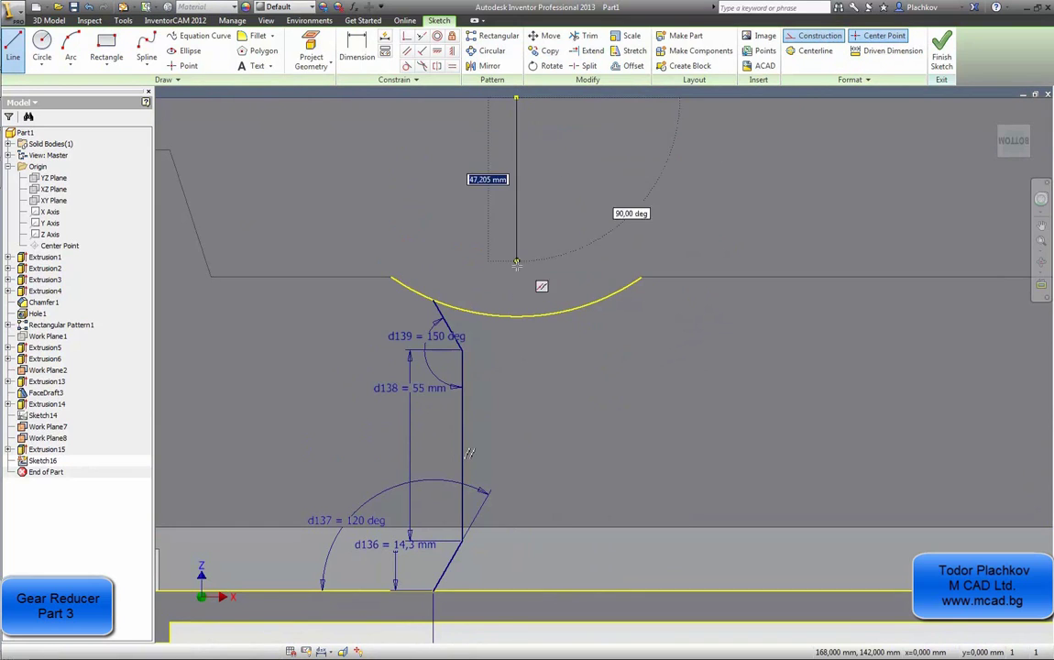
{"action": "left_click", "coordinate": [516, 401]}
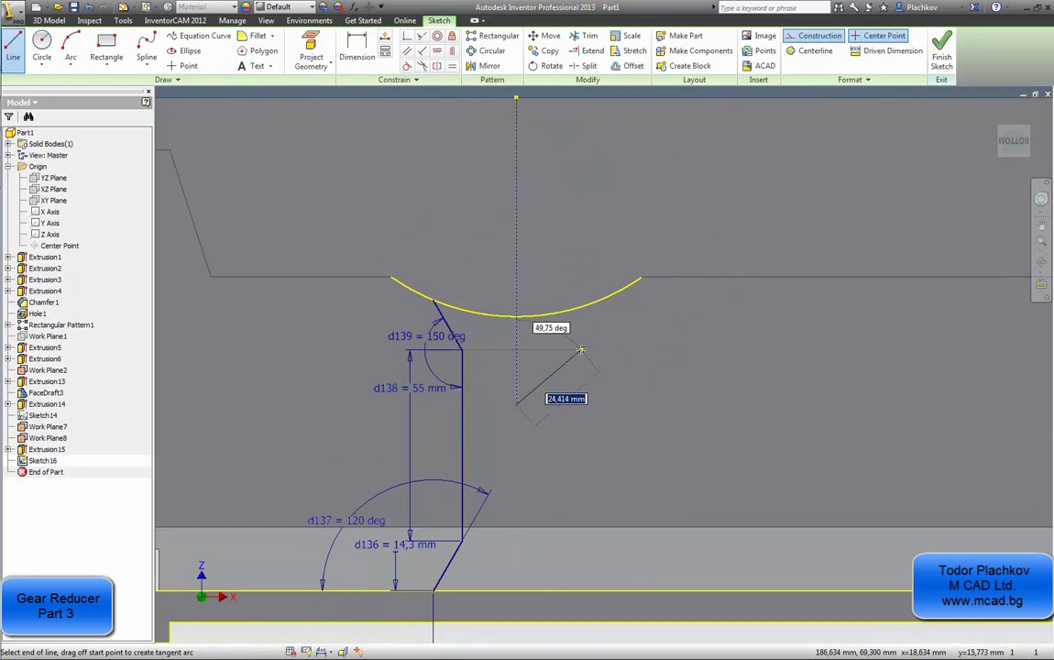
{"action": "key", "text": "Escape"}
{"action": "middle_click_drag", "start_coordinate": [562, 346], "coordinate": [557, 308]}
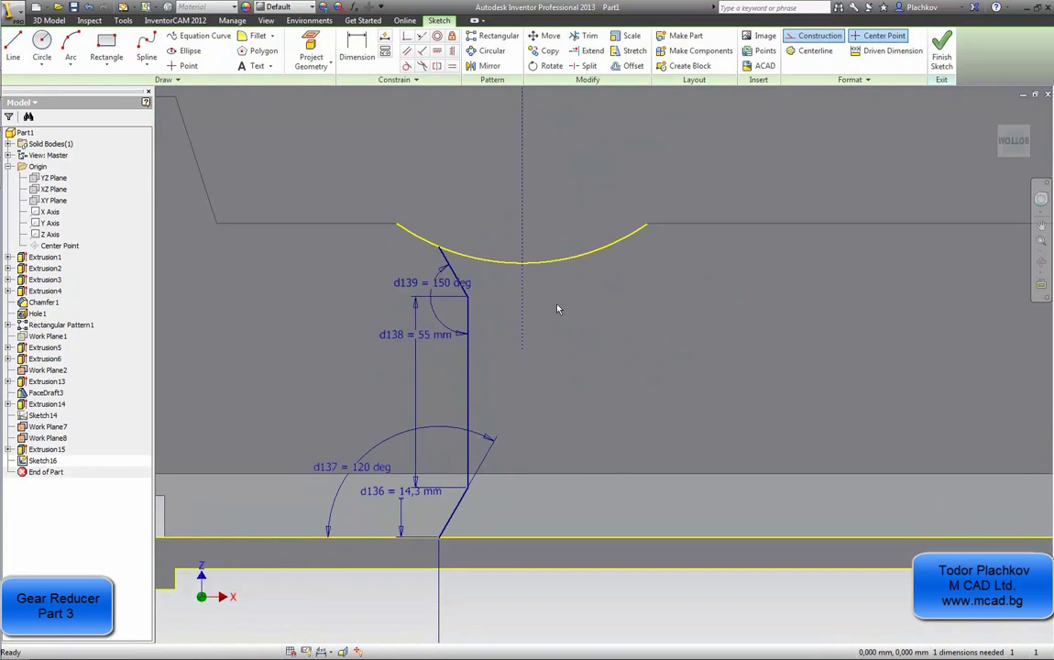
- Mirror the three rib profile lines about the vertical construction line
{"action": "left_click", "coordinate": [495, 71]}
{"action": "mouse_move", "coordinate": [364, 169]}
{"action": "left_mouse_down"}
{"action": "mouse_move", "coordinate": [501, 482]}
{"action": "mouse_move", "coordinate": [499, 540]}
{"action": "left_mouse_up"}
{"action": "right_click", "coordinate": [484, 196]}
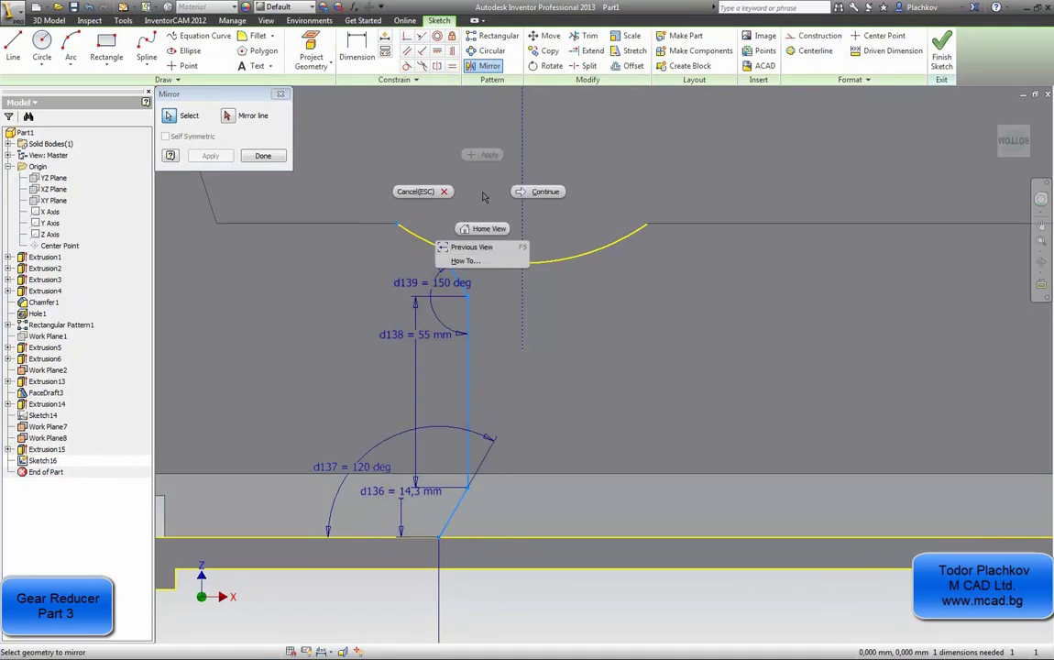
{"action": "left_click", "coordinate": [519, 193]}
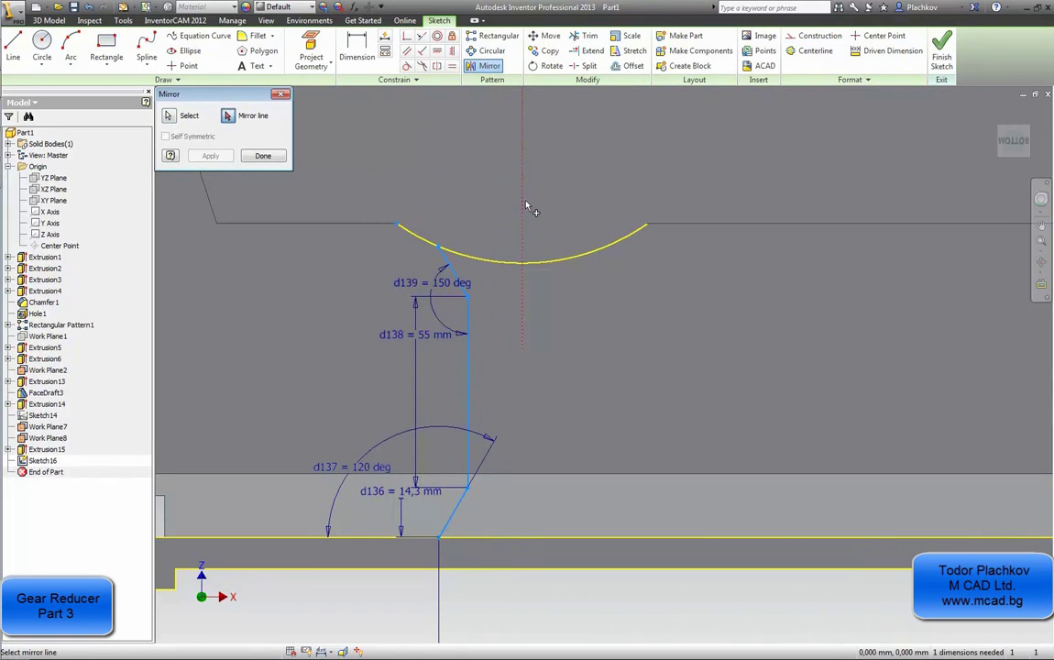
{"action": "left_click", "coordinate": [227, 158]}
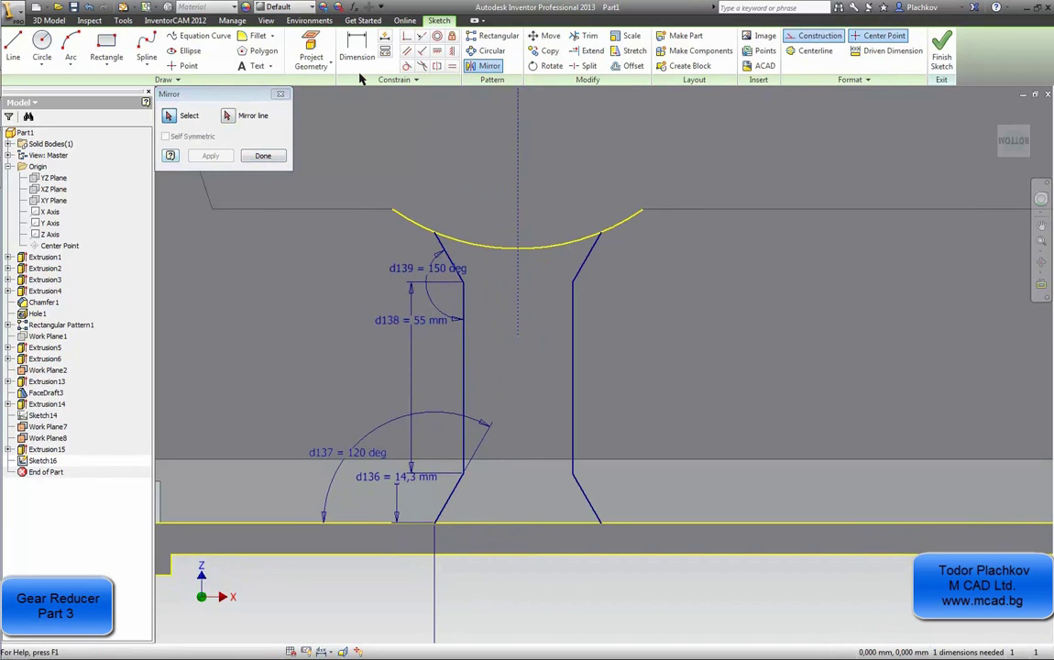
{"action": "left_click", "coordinate": [263, 156]}
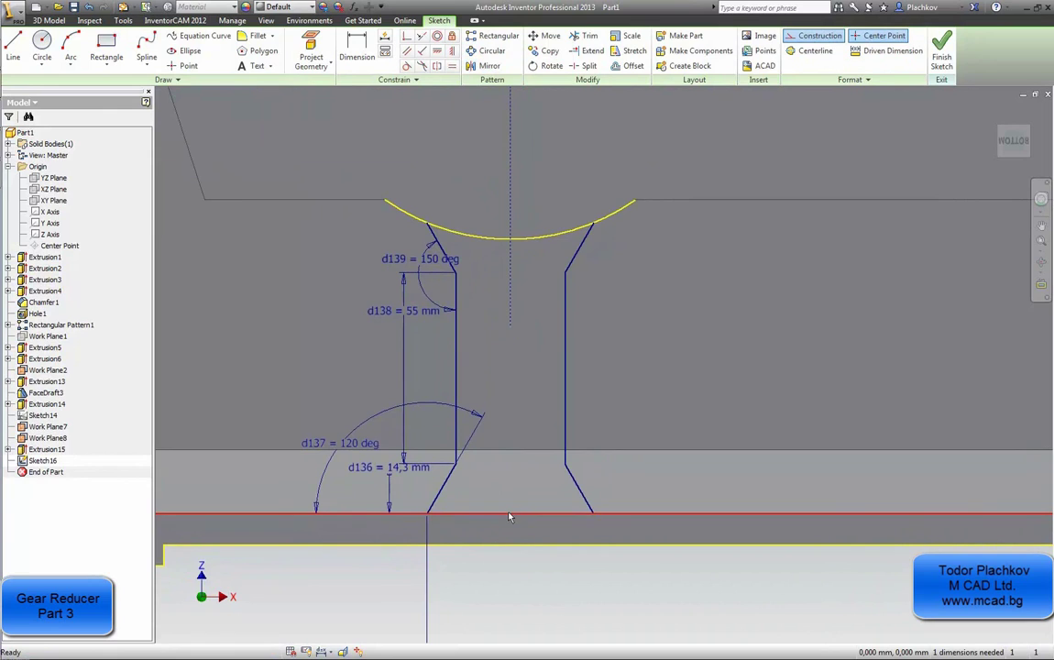
- Close the bottom of the rib profile with a 48 mm horizontal line between its two lower endpoints
{"action": "scroll", "coordinate": [519, 452], "scroll_direction": "down", "scroll_amount": 2}
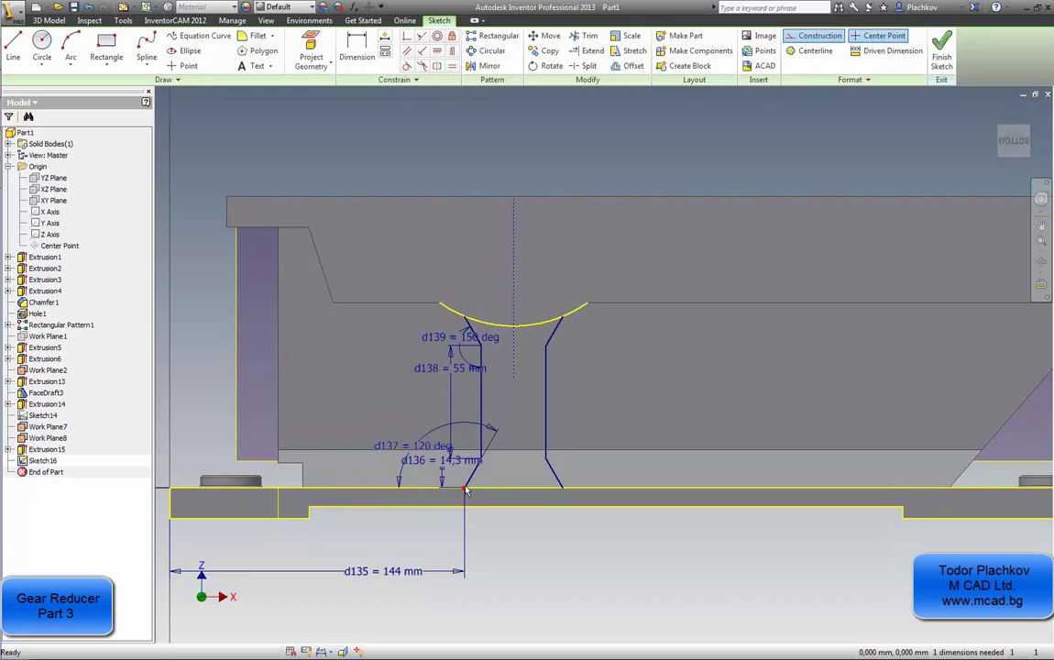
{"action": "scroll", "coordinate": [465, 491], "scroll_direction": "up", "scroll_amount": 2}
{"action": "scroll", "coordinate": [463, 492], "scroll_direction": "down", "scroll_amount": 2}
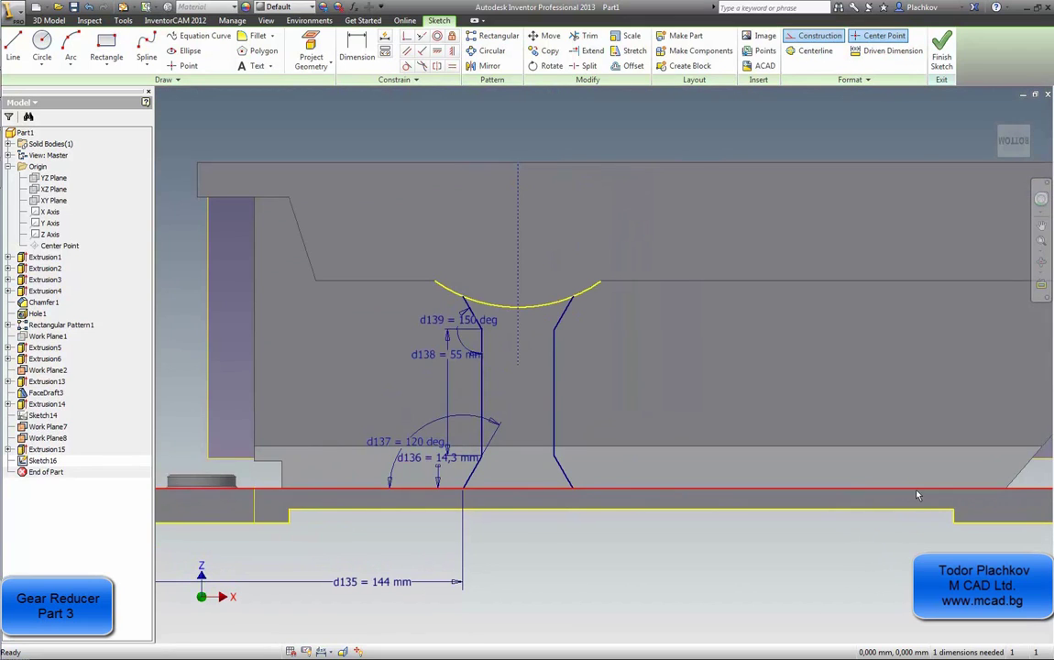
{"action": "scroll", "coordinate": [376, 497], "scroll_direction": "up", "scroll_amount": 2}
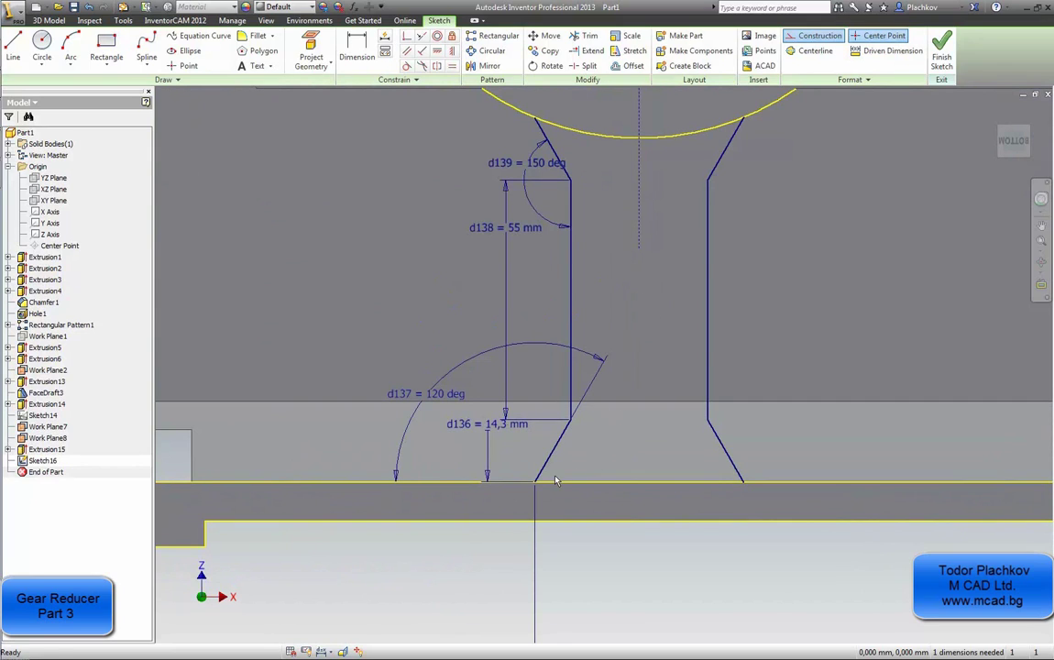
{"action": "left_click", "coordinate": [13, 46]}
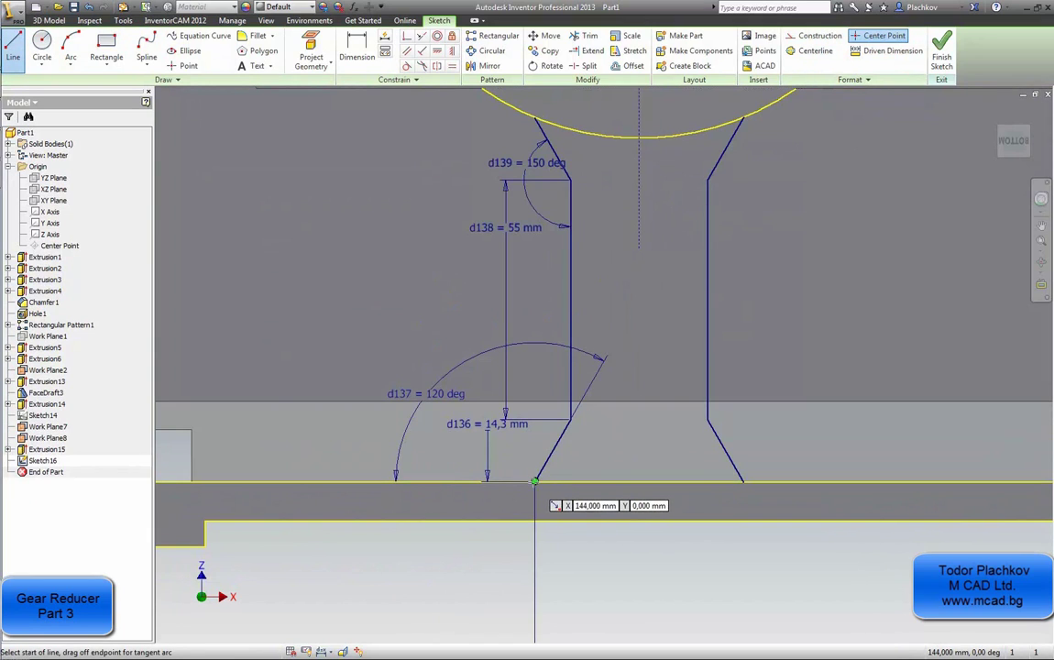
{"action": "left_click", "coordinate": [534, 480]}
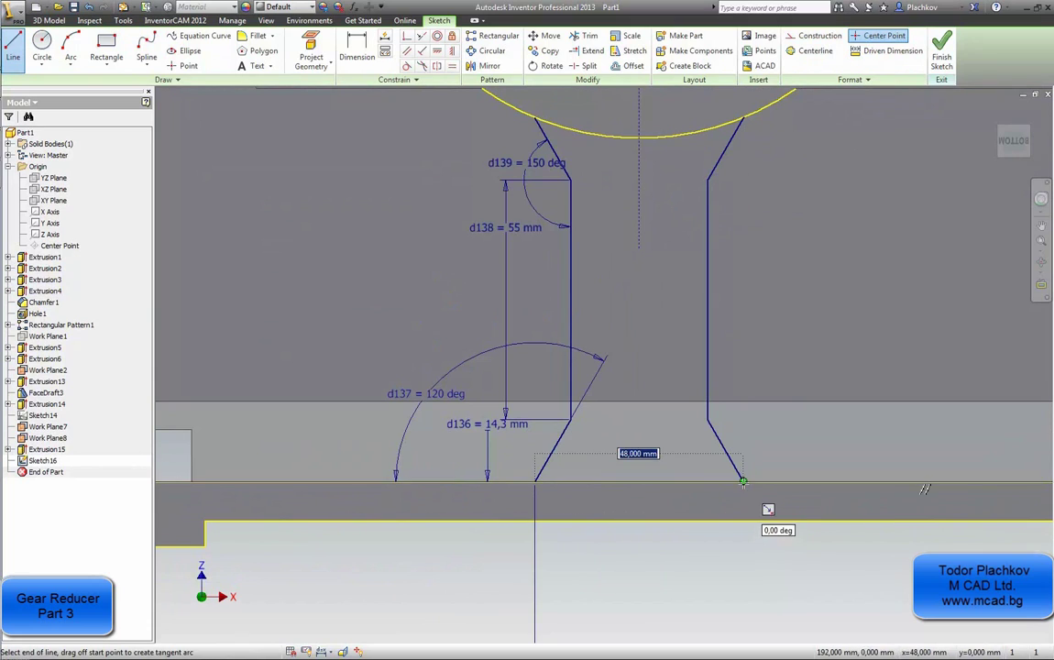
{"action": "left_click", "coordinate": [743, 480]}
- Try to close the top of the rib profile with a straight horizontal line between its upper endpoints
{"action": "middle_click_drag", "start_coordinate": [781, 341], "coordinate": [722, 493]}
{"action": "middle_click_drag", "start_coordinate": [695, 420], "coordinate": [669, 375], "text": "shift"}
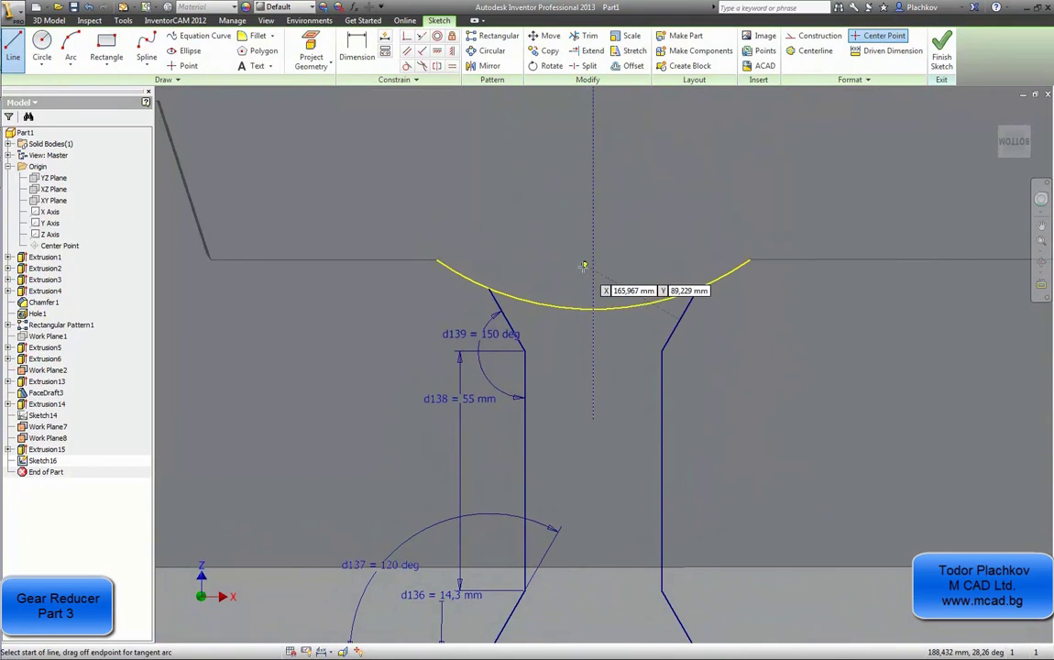
{"action": "left_click", "coordinate": [488, 288]}
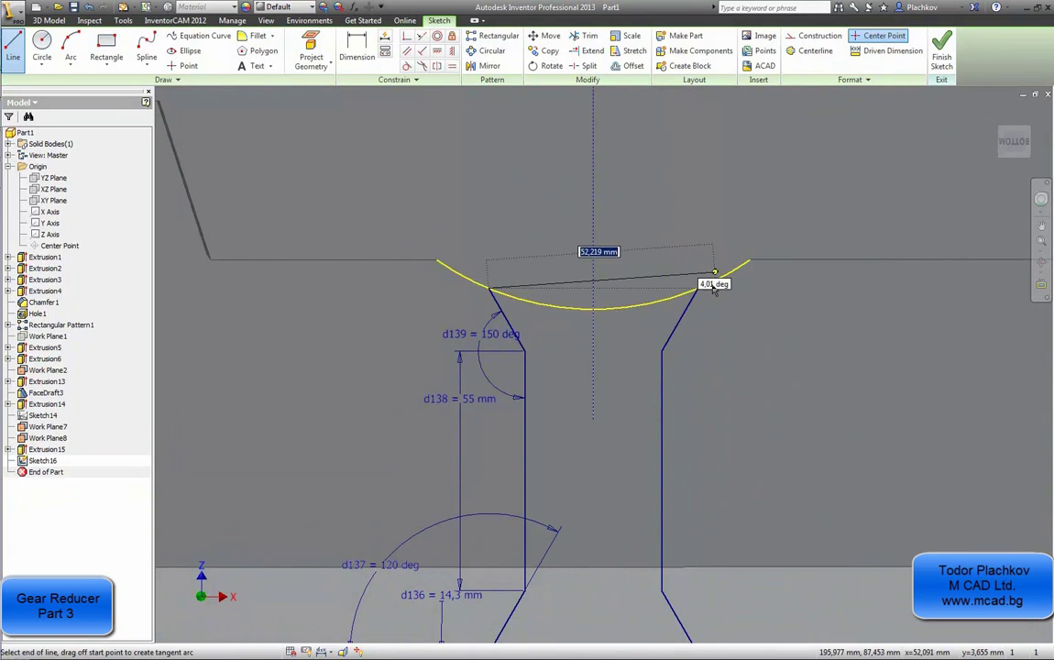
{"action": "double_click", "coordinate": [689, 289]}
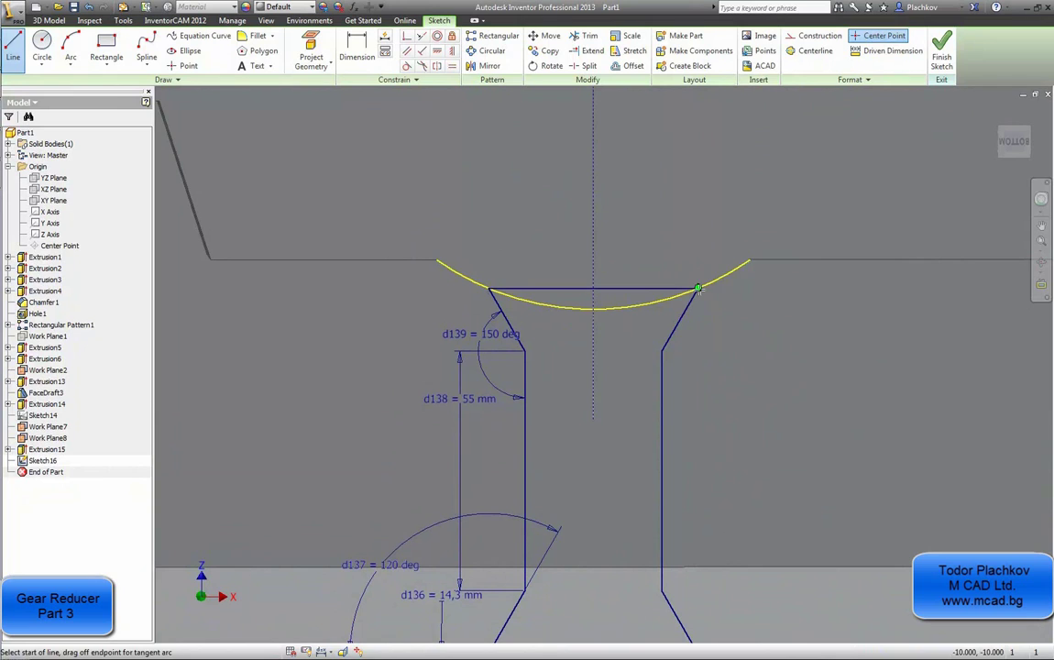
{"action": "middle_click_drag", "start_coordinate": [629, 270], "coordinate": [654, 273], "text": "shift"}
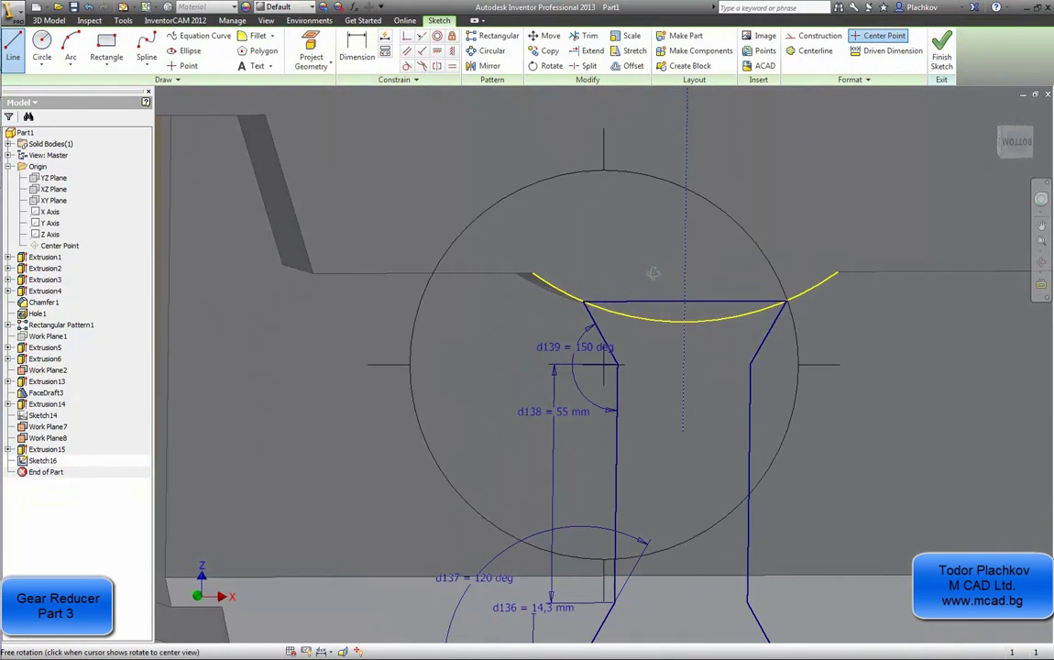
{"action": "scroll", "coordinate": [654, 273], "scroll_direction": "up", "scroll_amount": 3}
{"action": "scroll", "coordinate": [652, 311], "scroll_direction": "up", "scroll_amount": 3}
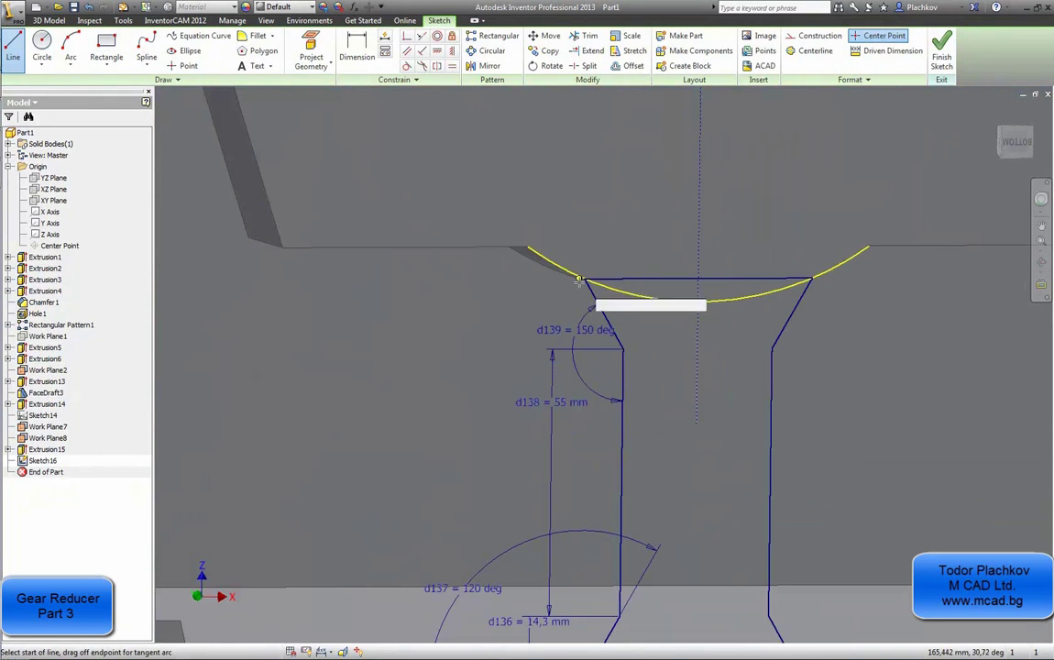
{"action": "key", "text": "Escape"}
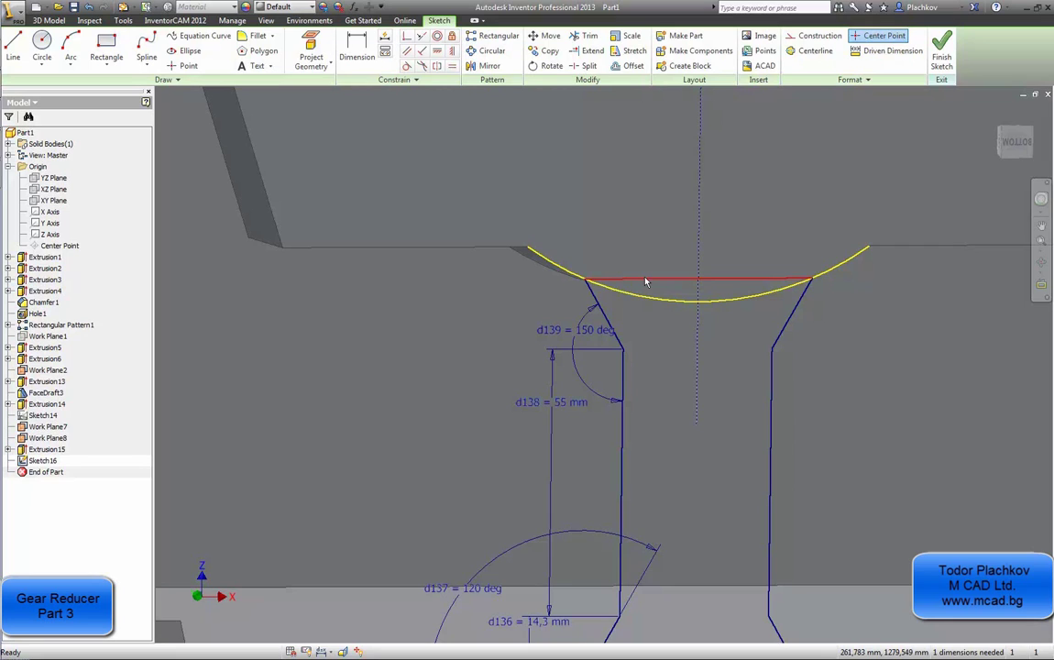
- Replace the straight top line with a three-point arc of 63 mm radius between the upper endpoints, following the projected arc
{"action": "middle_click_drag", "start_coordinate": [645, 281], "coordinate": [643, 261]}
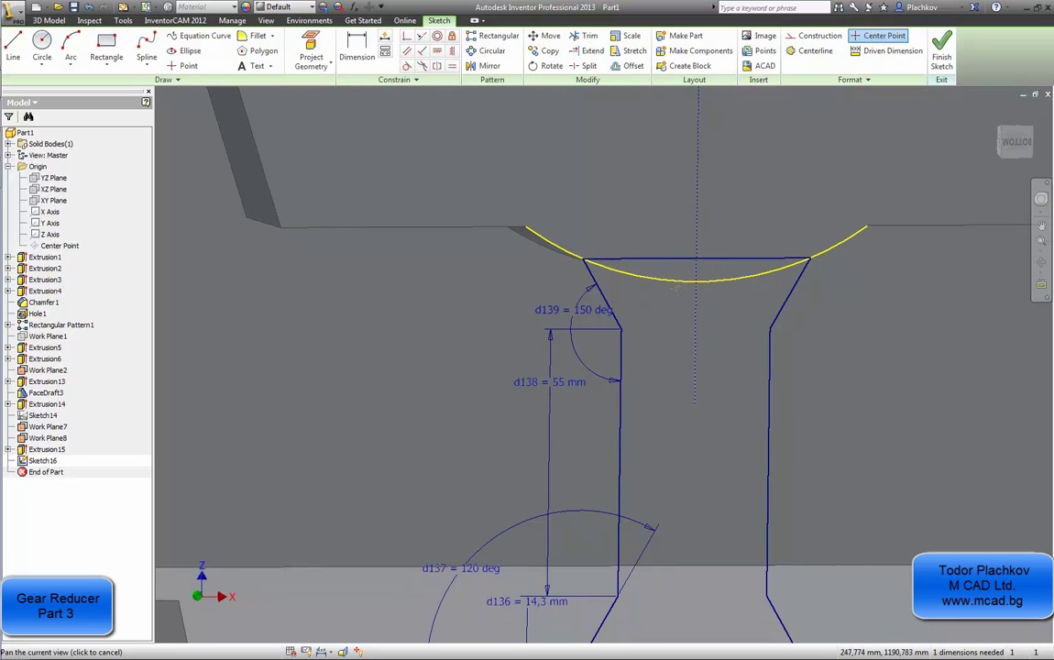
{"action": "left_click", "coordinate": [70, 46]}
{"action": "left_click", "coordinate": [583, 258]}
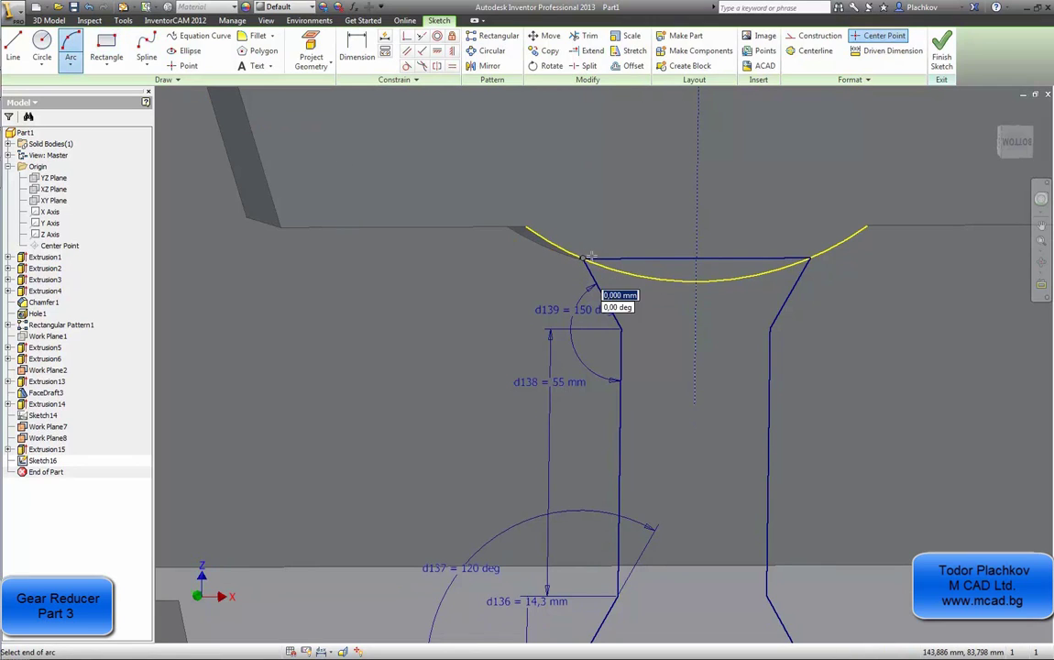
{"action": "left_click", "coordinate": [808, 259]}
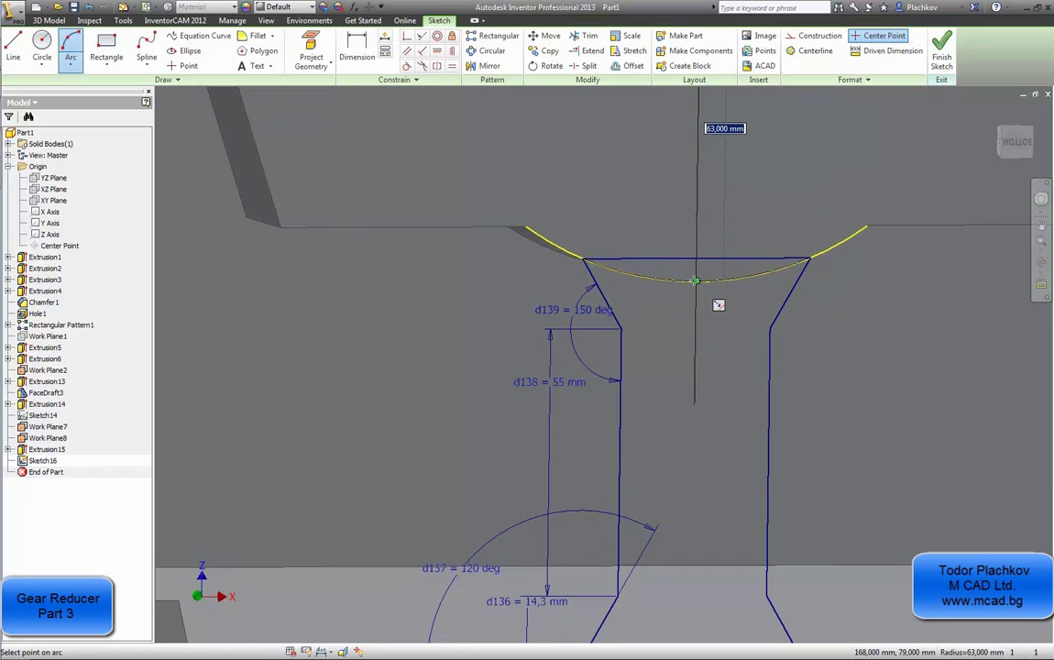
{"action": "left_click", "coordinate": [696, 280]}
{"action": "key", "text": "Escape"}
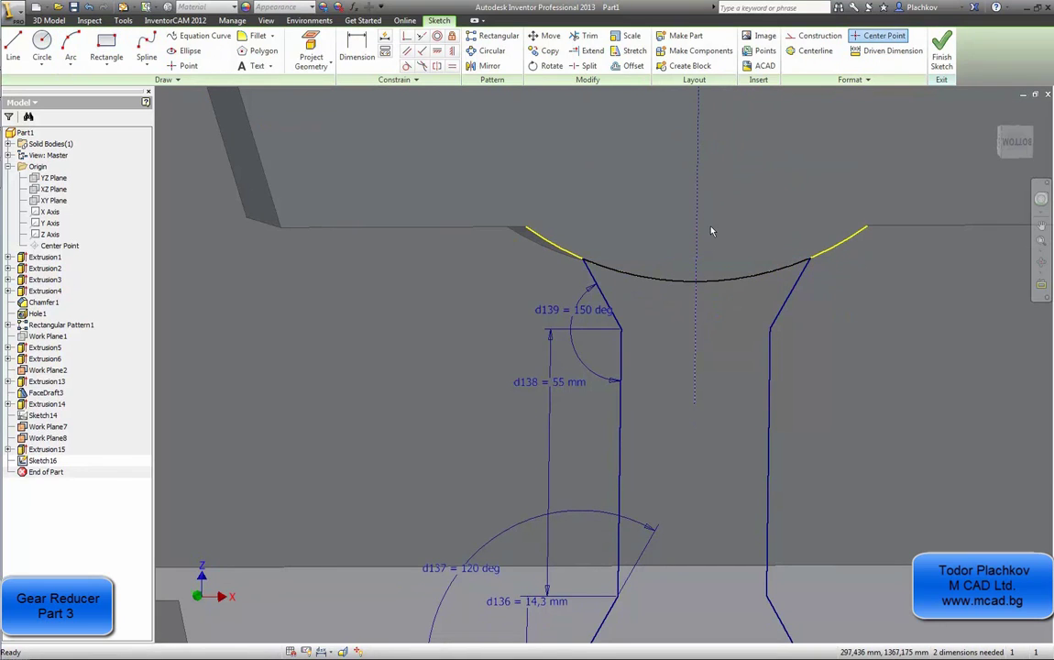
- Finish the sketch and extrude the closed rib profile with the To Next extent to join it to the housing wall
{"action": "scroll", "coordinate": [707, 236], "scroll_direction": "down", "scroll_amount": 3}
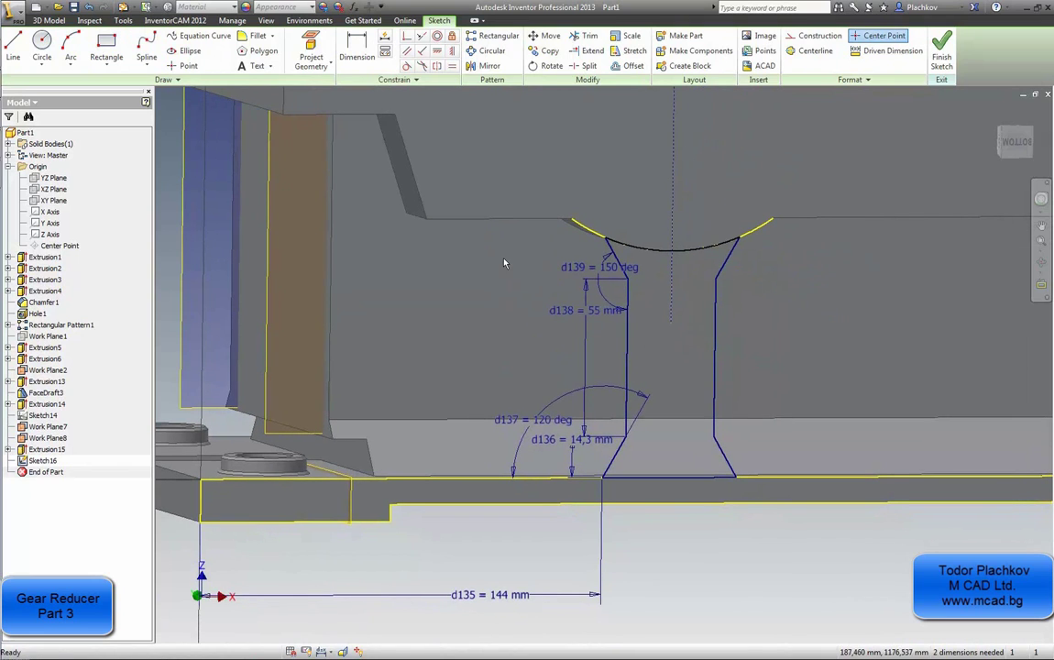
{"action": "left_click", "coordinate": [941, 53]}
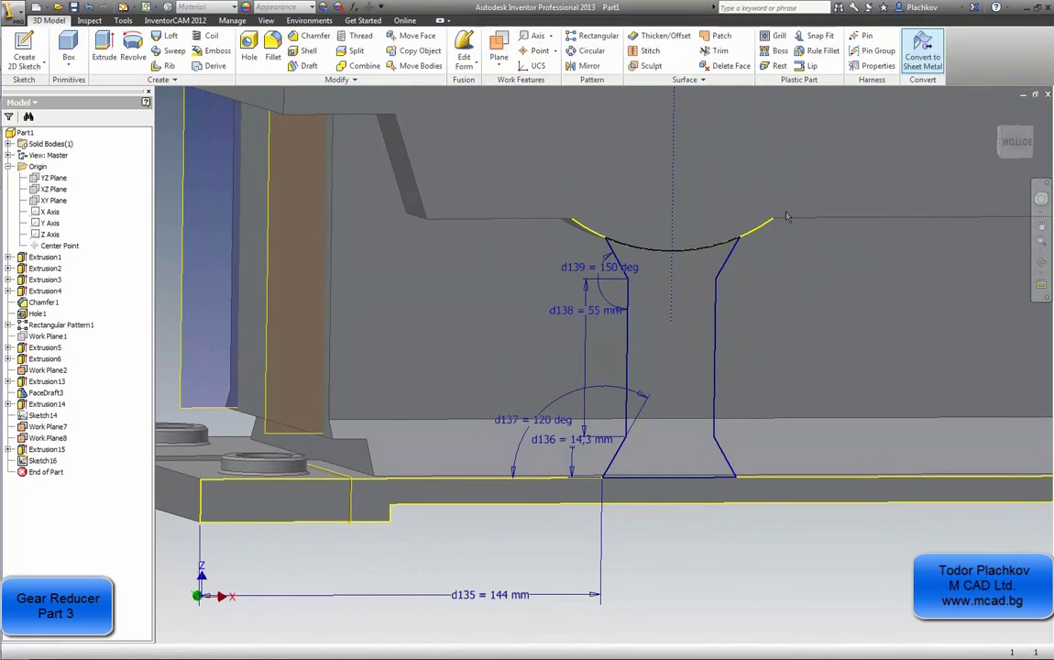
{"action": "right_click", "coordinate": [764, 565]}
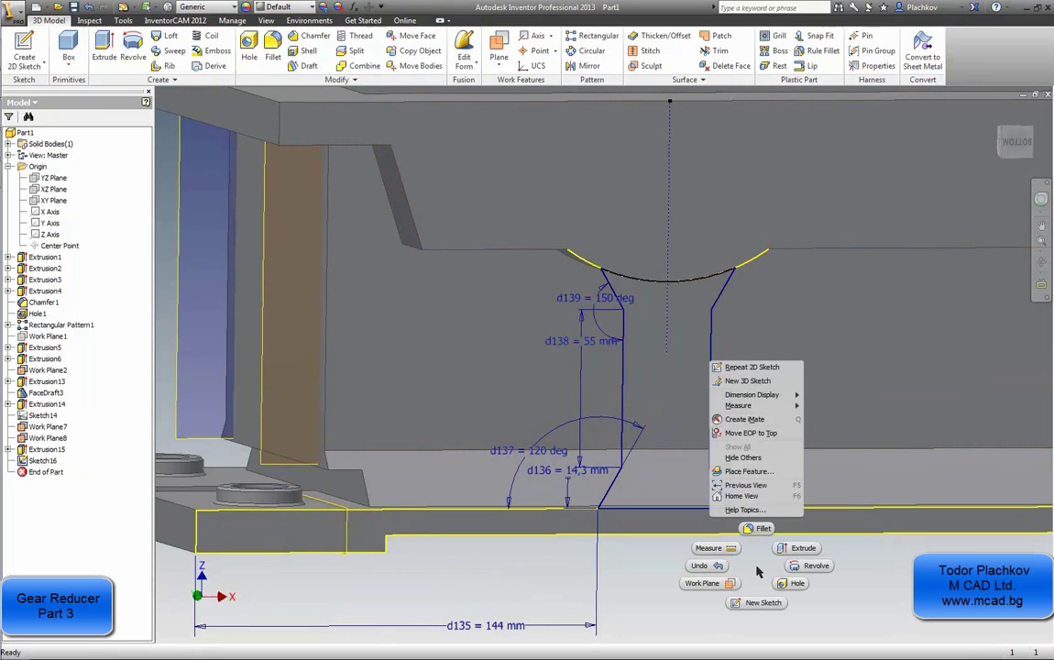
{"action": "left_click", "coordinate": [795, 548]}
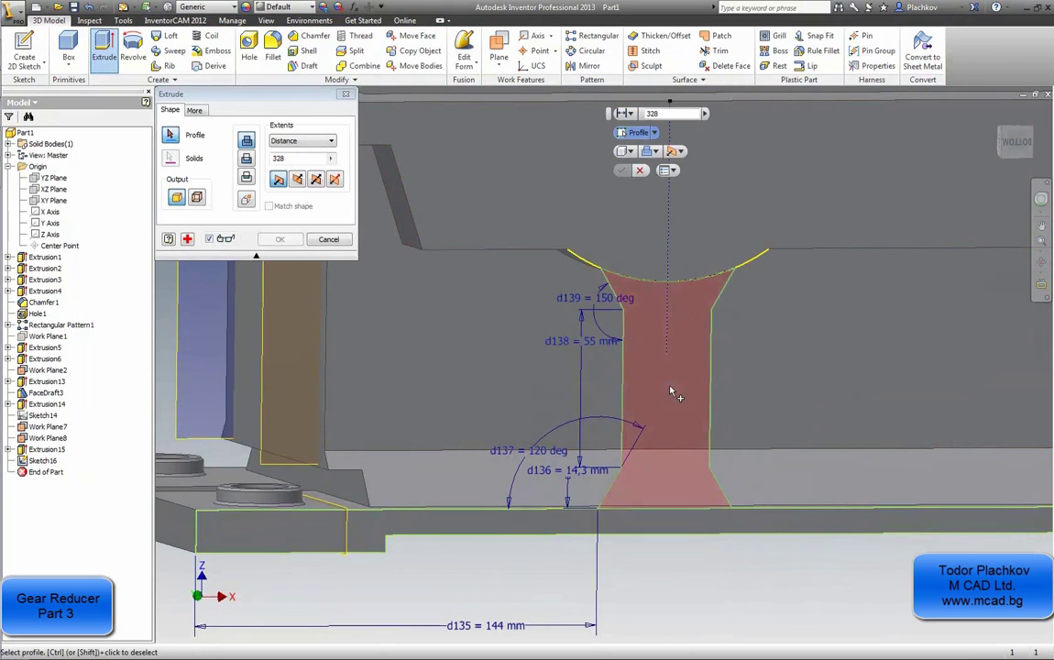
{"action": "left_click", "coordinate": [671, 390]}
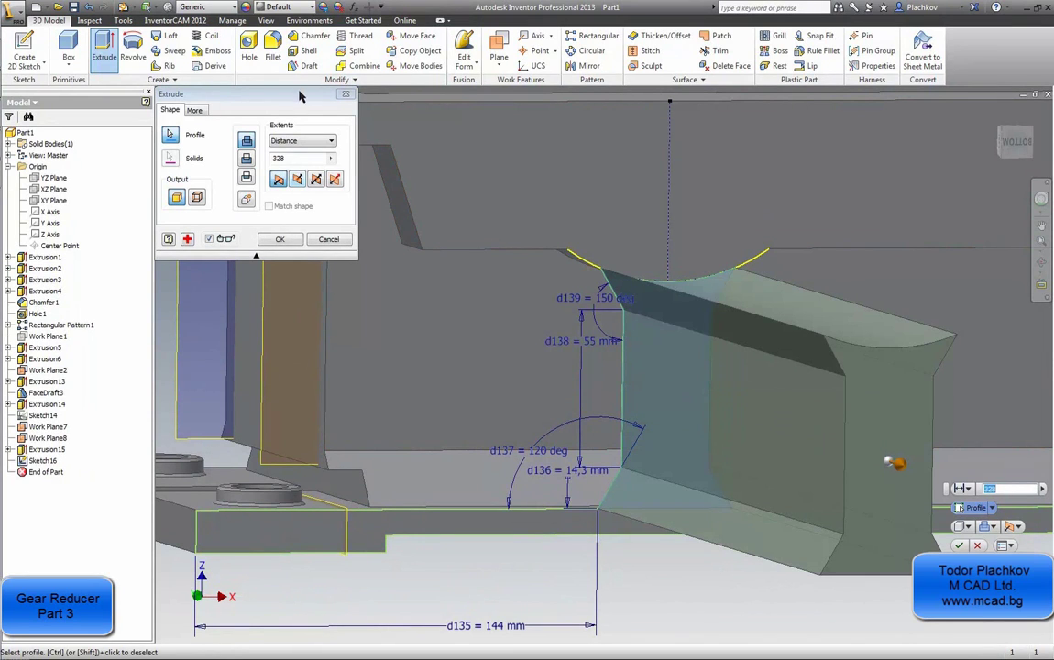
{"action": "left_click", "coordinate": [301, 142]}
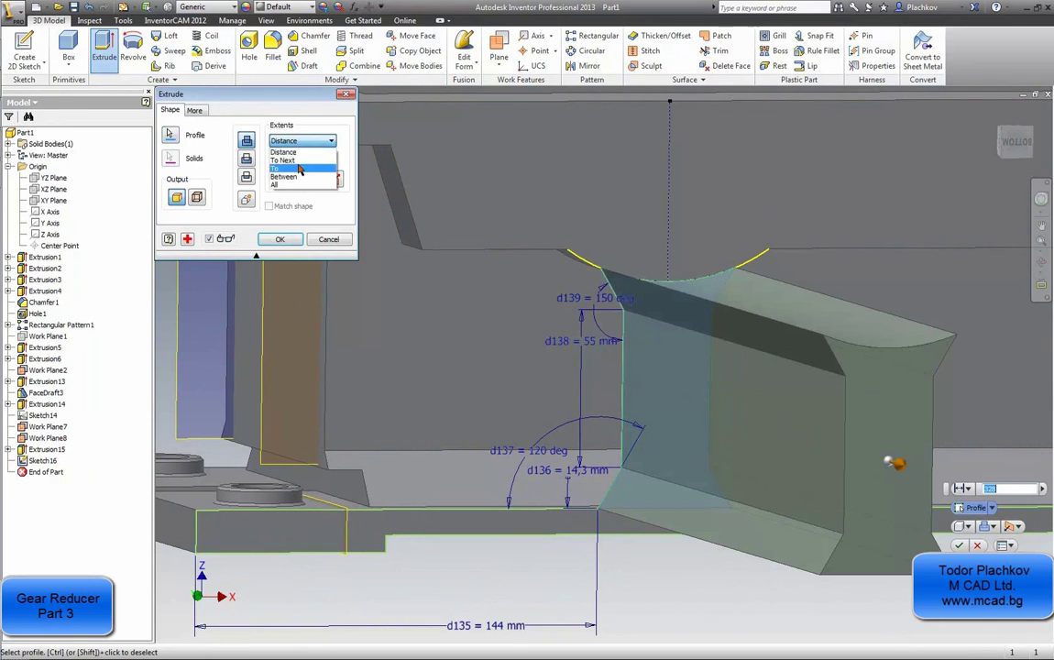
{"action": "left_click", "coordinate": [299, 161]}
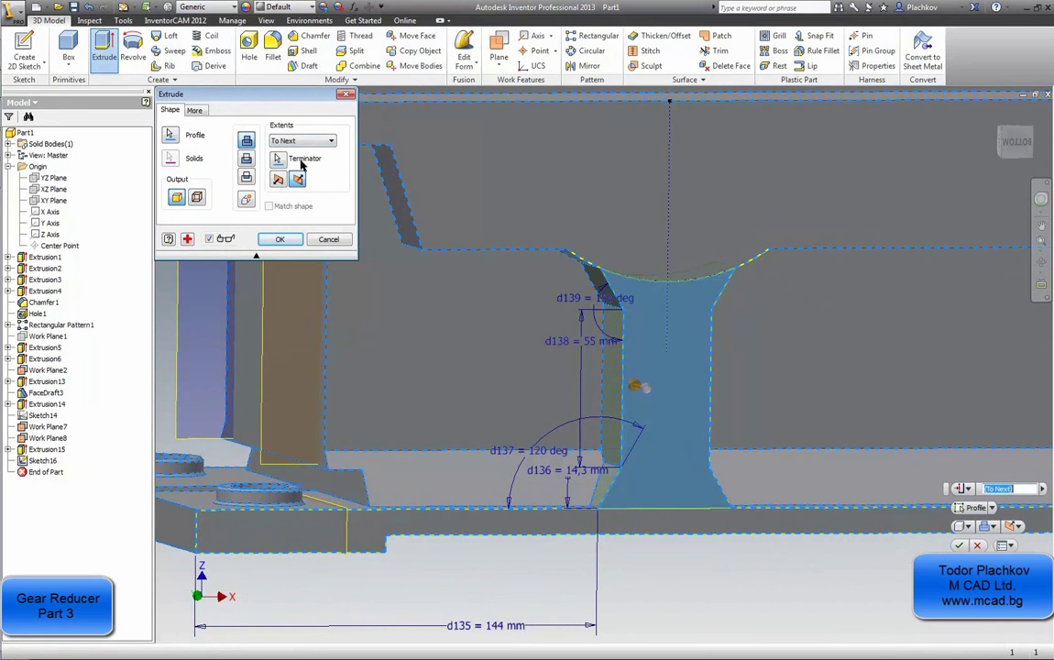
{"action": "mouse_move", "coordinate": [652, 312]}
{"action": "middle_mouse_down", "text": "shift"}
{"action": "mouse_move", "coordinate": [725, 308]}
{"action": "mouse_move", "coordinate": [714, 324]}
{"action": "mouse_move", "coordinate": [640, 310]}
{"action": "middle_mouse_up", "text": "shift"}
{"action": "left_click", "coordinate": [279, 238]}
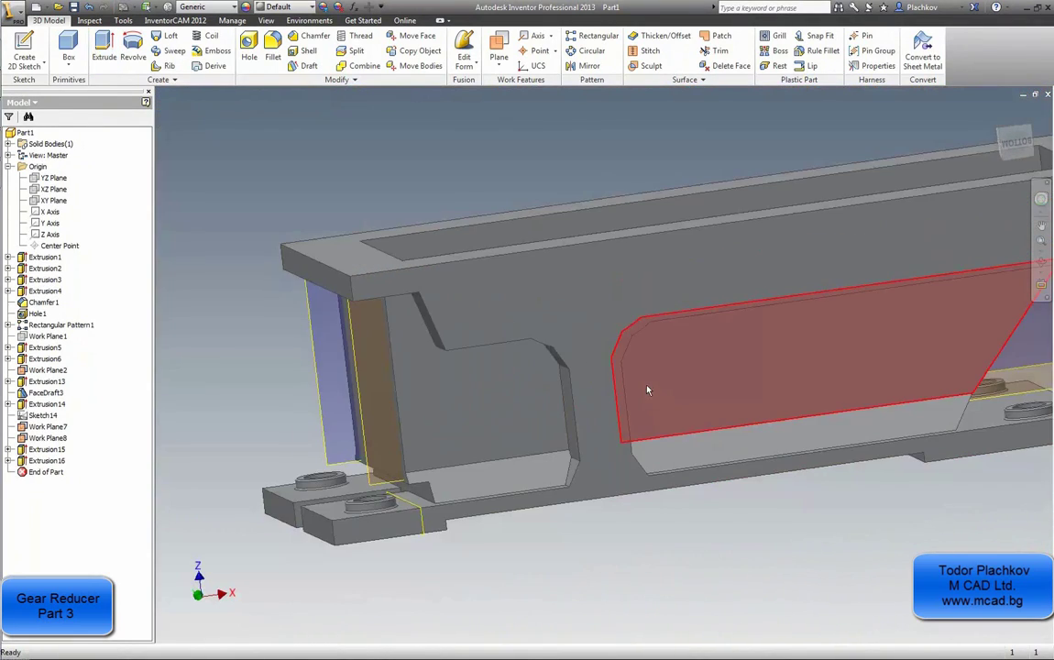
{"action": "middle_click_drag", "start_coordinate": [647, 390], "coordinate": [469, 413]}
- Switch to the AutoCAD drawing and measure the horizontal distance between the facing lower corners of the two ribs
{"action": "mouse_move", "coordinate": [4, 136]}
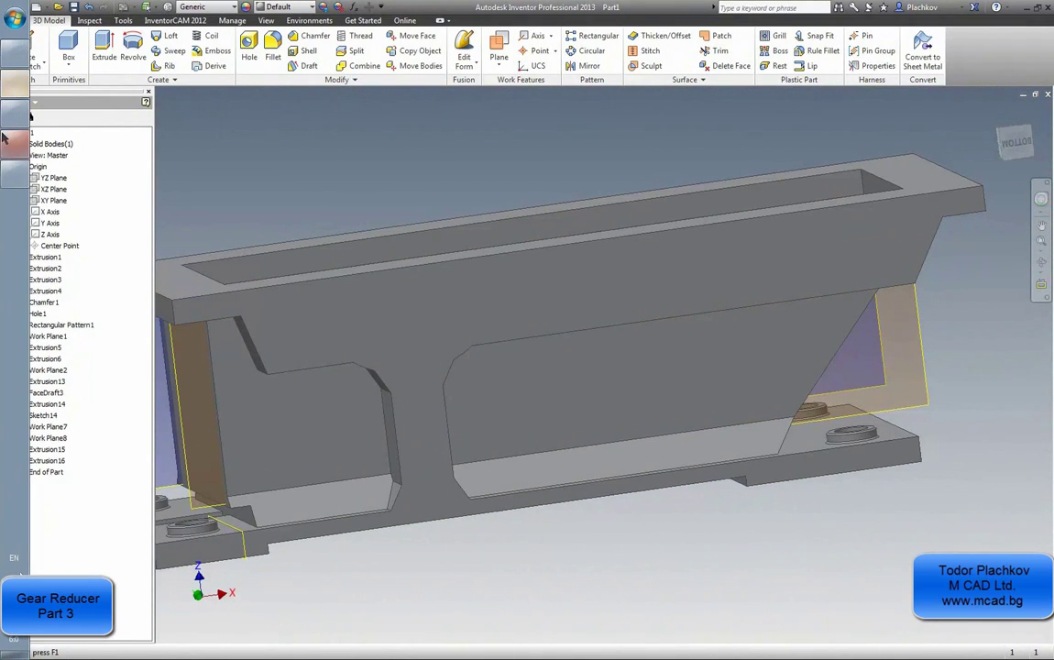
{"action": "left_click", "coordinate": [5, 115]}
{"action": "middle_click_drag", "start_coordinate": [543, 307], "coordinate": [304, 369]}
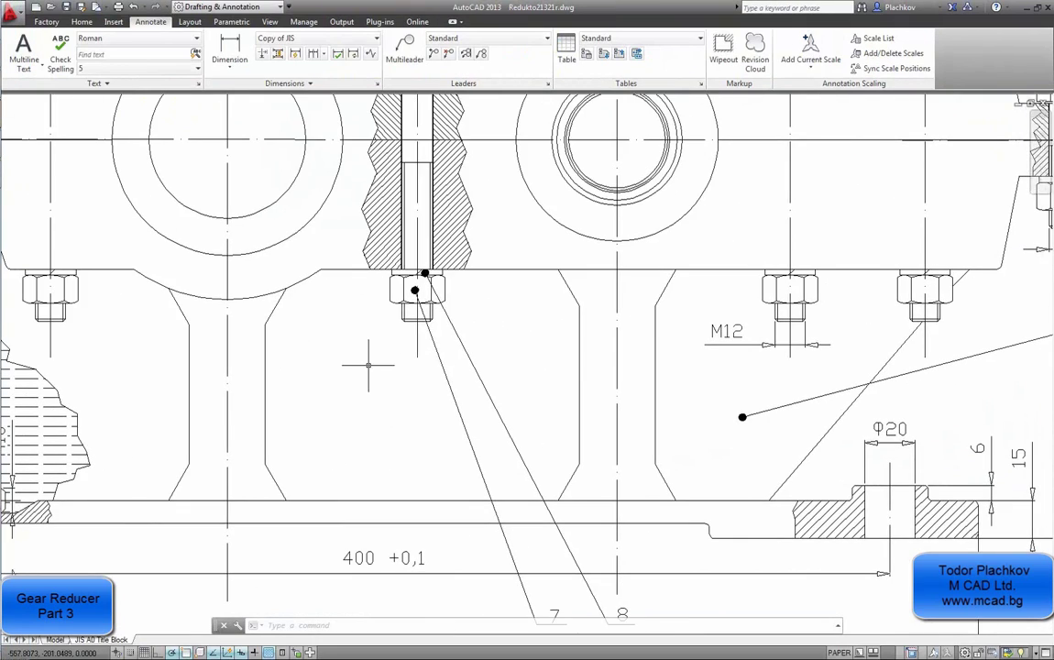
{"action": "middle_click_drag", "start_coordinate": [624, 390], "coordinate": [549, 383]}
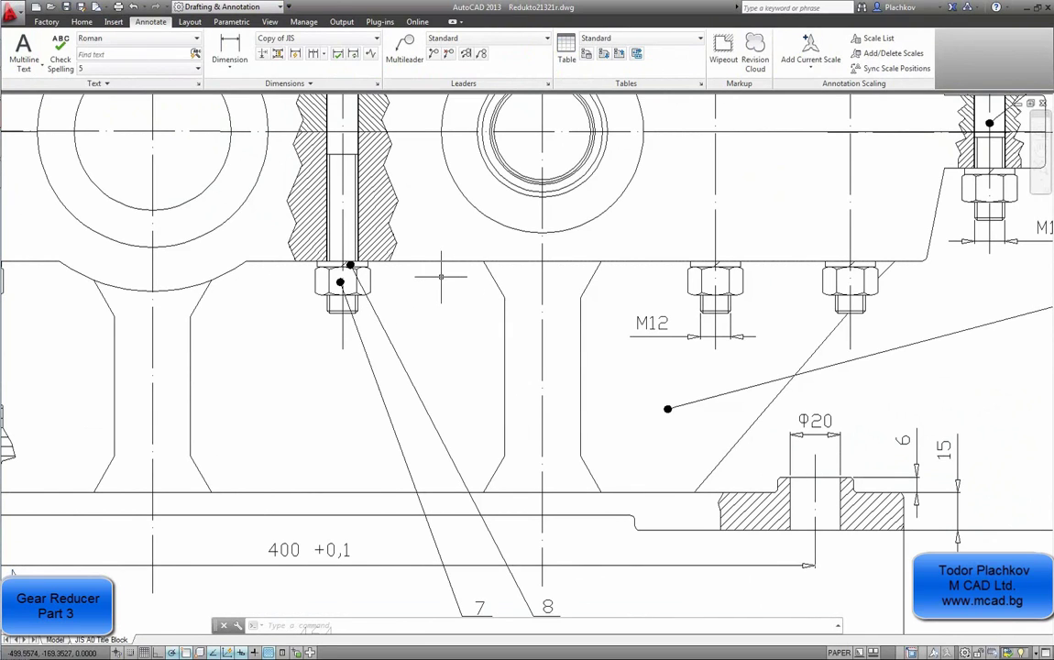
{"action": "left_click", "coordinate": [227, 50]}
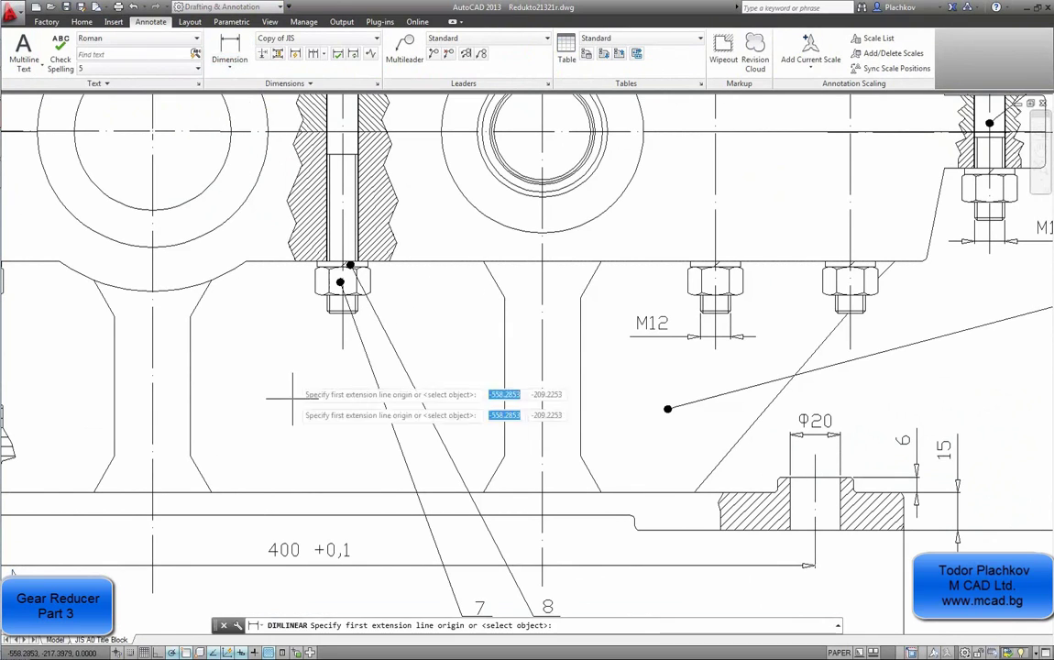
{"action": "left_click", "coordinate": [210, 492]}
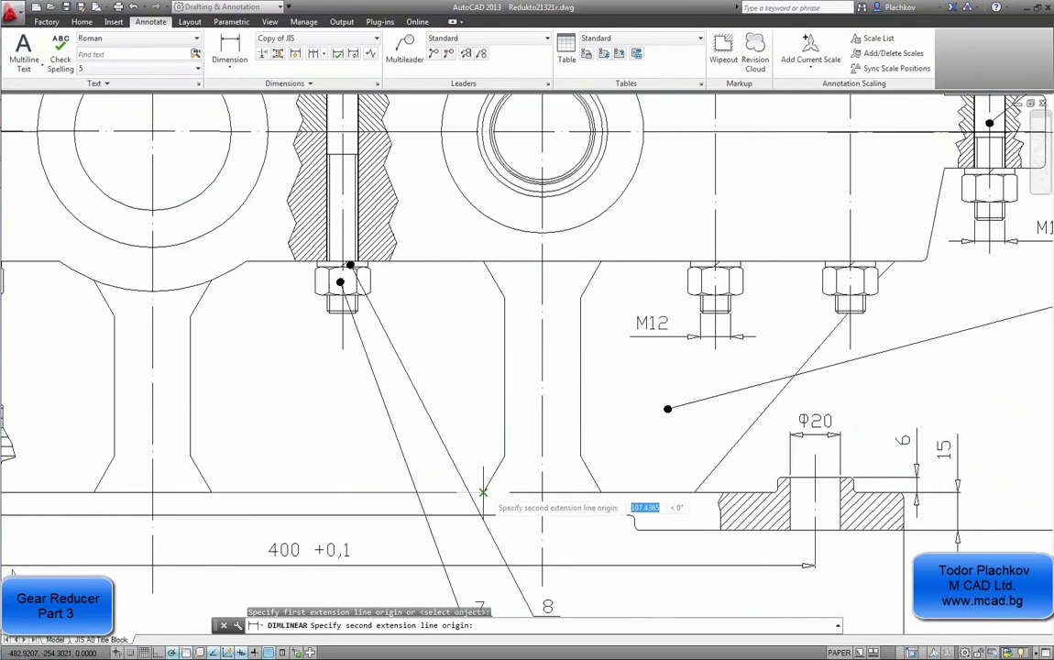
{"action": "left_click", "coordinate": [483, 492]}
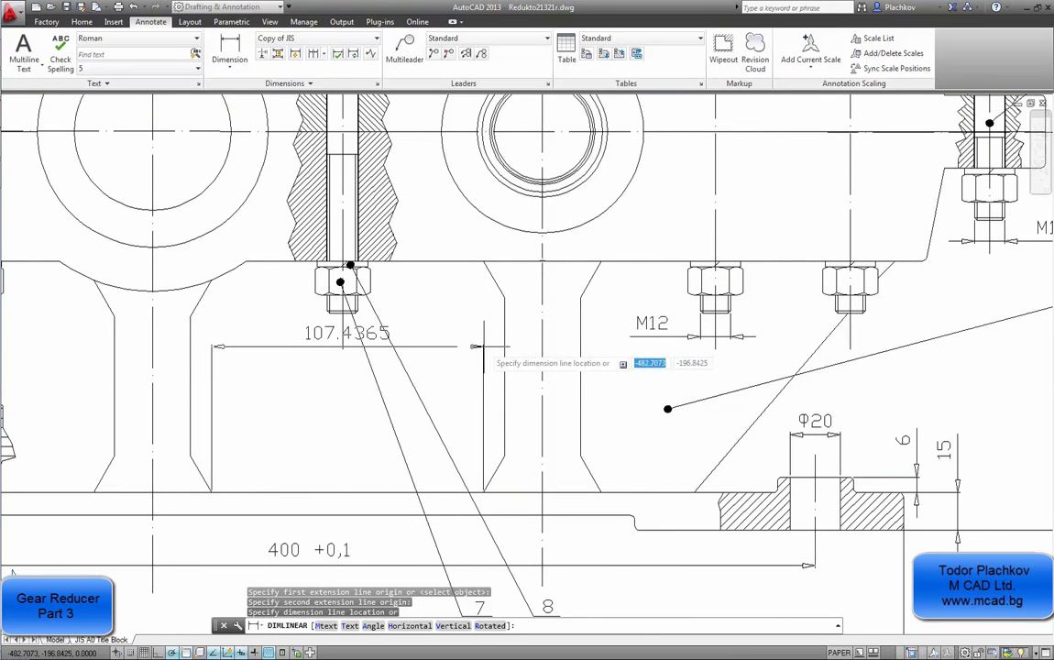
{"action": "key", "text": "Escape"}
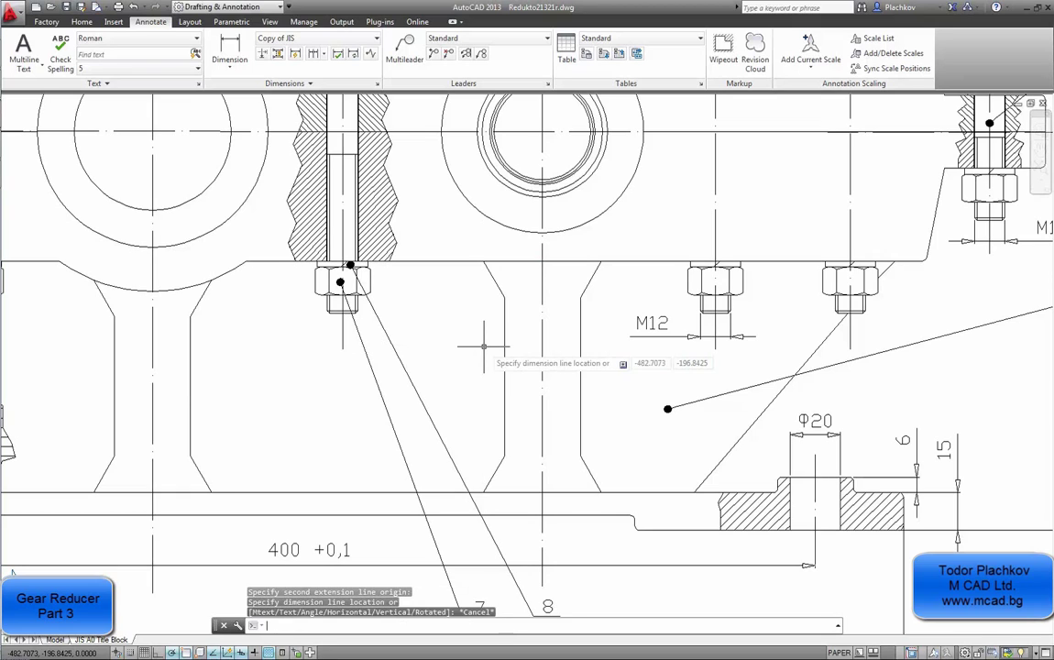
- Examine the drawing's plan view for the dimensioned distance between the two shaft axes, then return to the ribs in the front view
{"action": "scroll", "coordinate": [479, 345], "scroll_direction": "down", "scroll_amount": 3}
{"action": "scroll", "coordinate": [401, 495], "scroll_direction": "up", "scroll_amount": 2}
{"action": "middle_click_drag", "start_coordinate": [415, 495], "coordinate": [389, 138]}
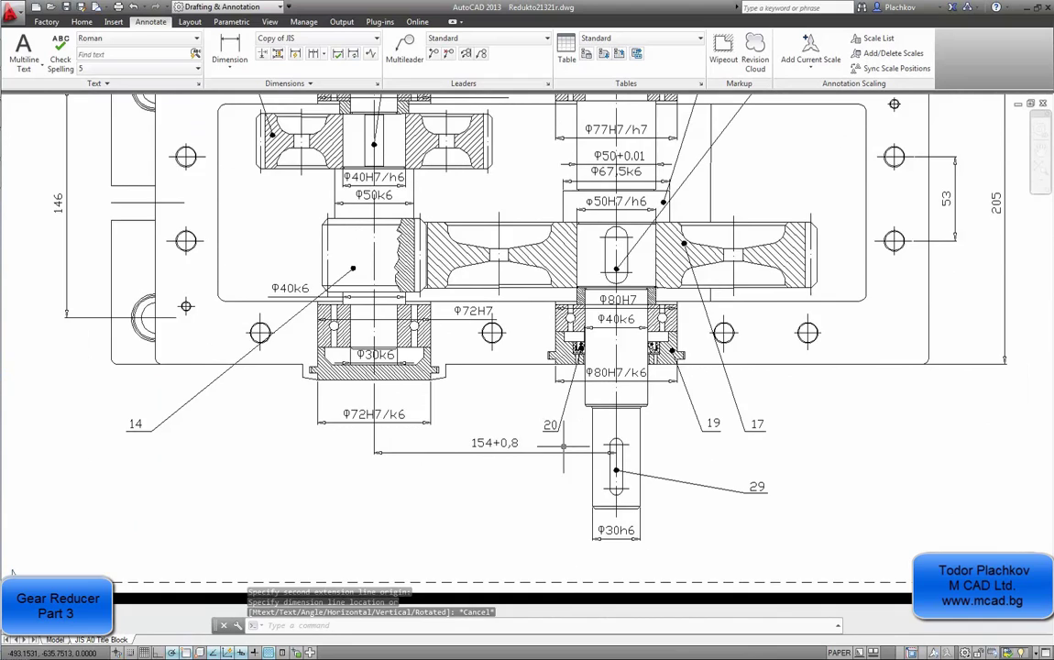
{"action": "scroll", "coordinate": [509, 448], "scroll_direction": "up", "scroll_amount": 2}
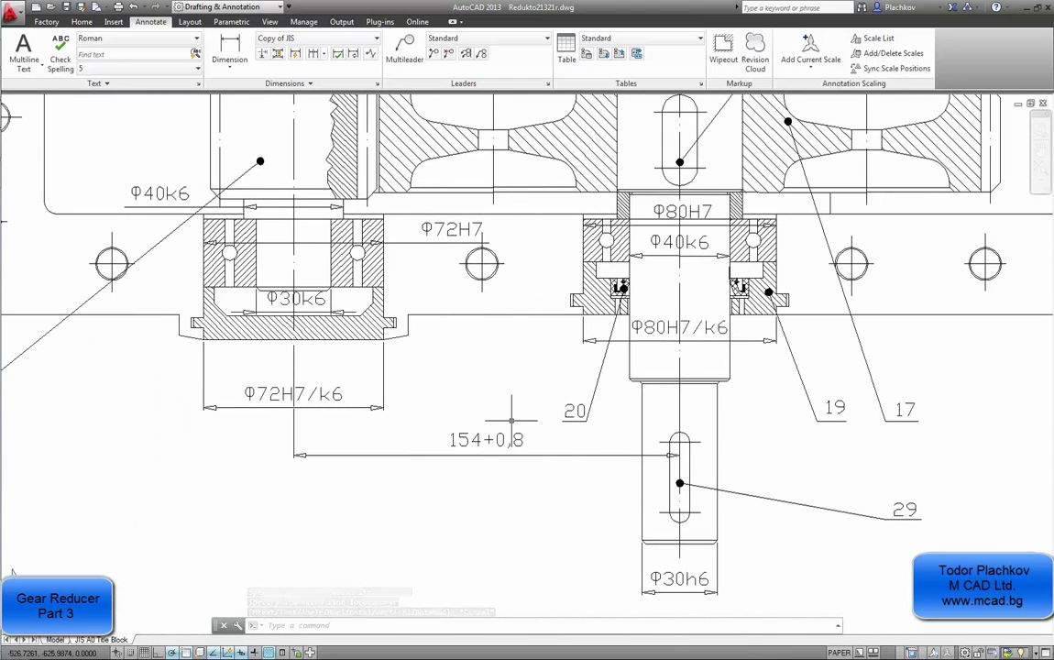
{"action": "scroll", "coordinate": [510, 418], "scroll_direction": "down", "scroll_amount": 2}
{"action": "middle_click_drag", "start_coordinate": [561, 116], "coordinate": [515, 602]}
{"action": "scroll", "coordinate": [506, 207], "scroll_direction": "up", "scroll_amount": 4}
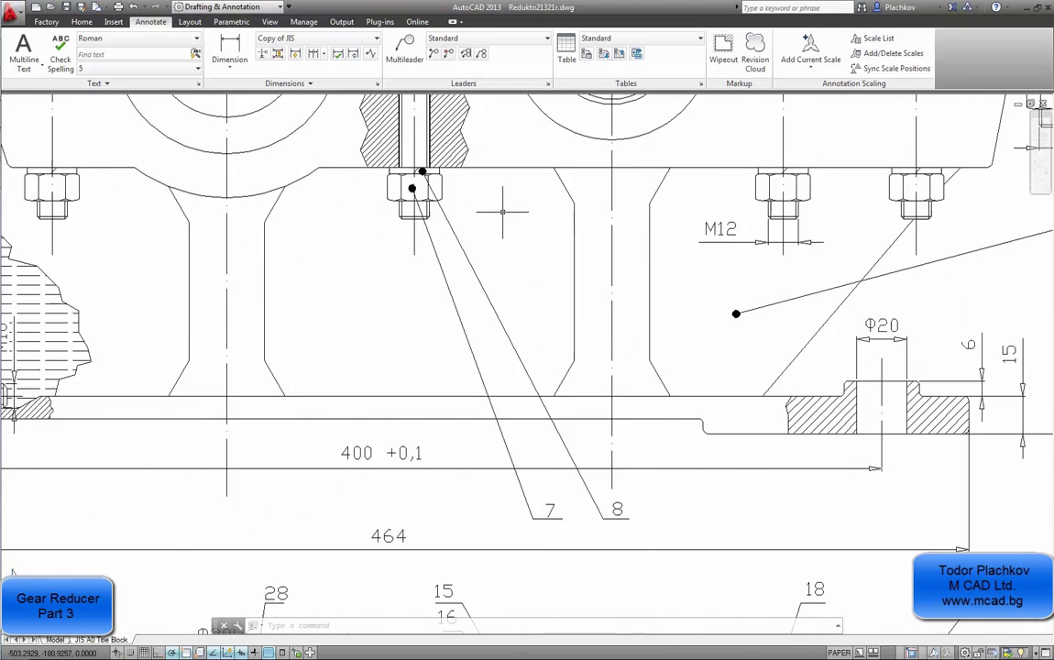
- Measure the half-width of the second rib's base from its centerline to the lower corner with a linear dimension
{"action": "left_click", "coordinate": [233, 46]}
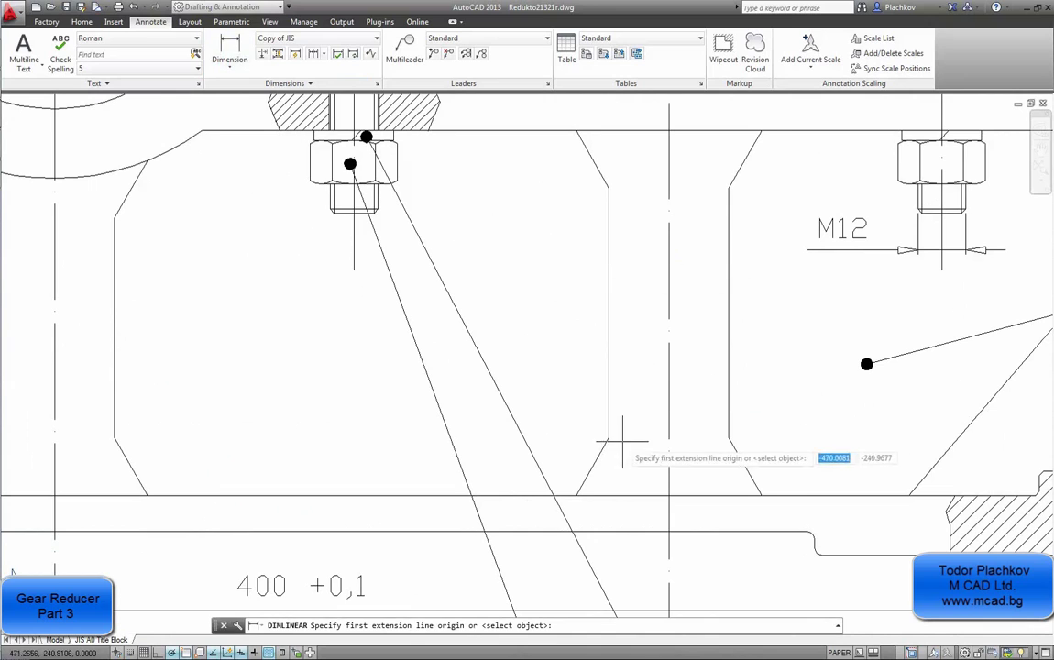
{"action": "left_click", "coordinate": [668, 496]}
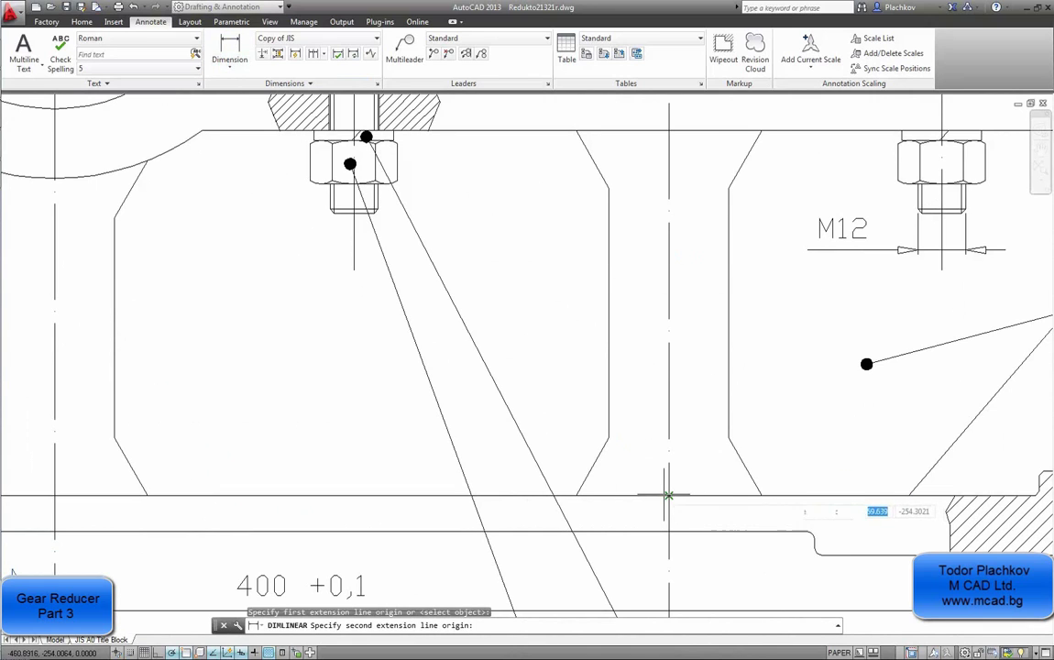
{"action": "left_click", "coordinate": [576, 495]}
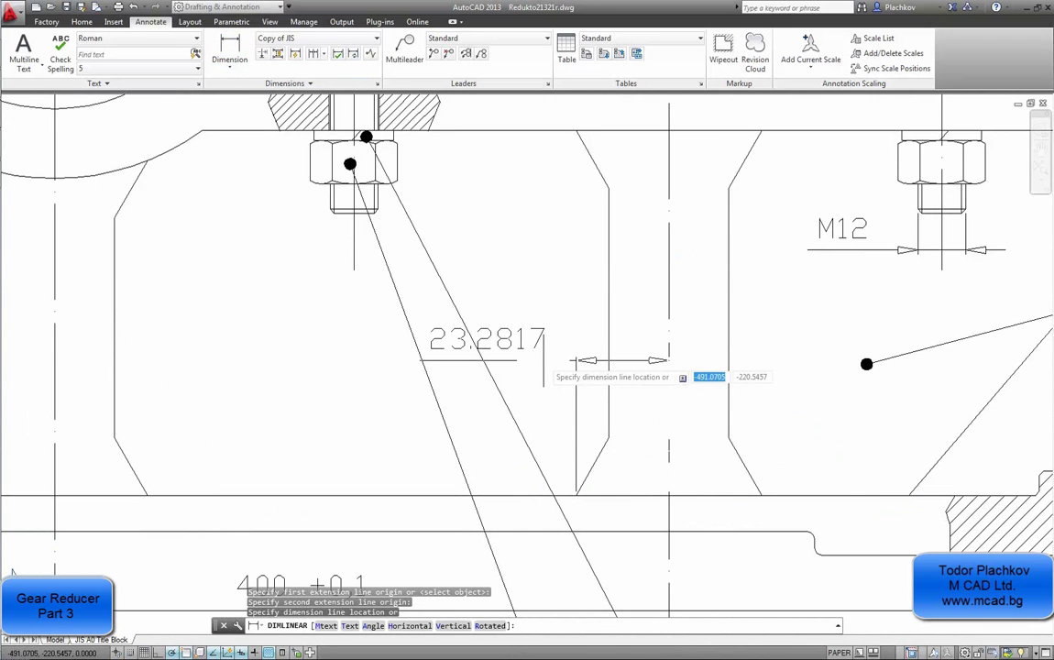
{"action": "key", "text": "Escape"}
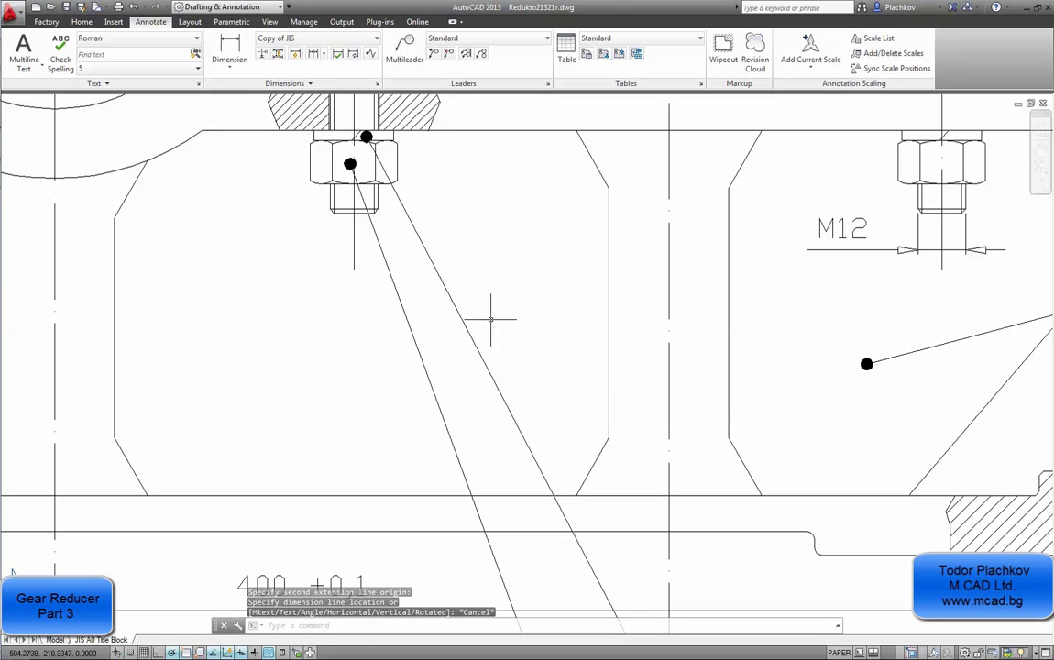
- Measure the vertical height of the second rib's lower sloped edge with a linear dimension
{"action": "left_click", "coordinate": [229, 64]}
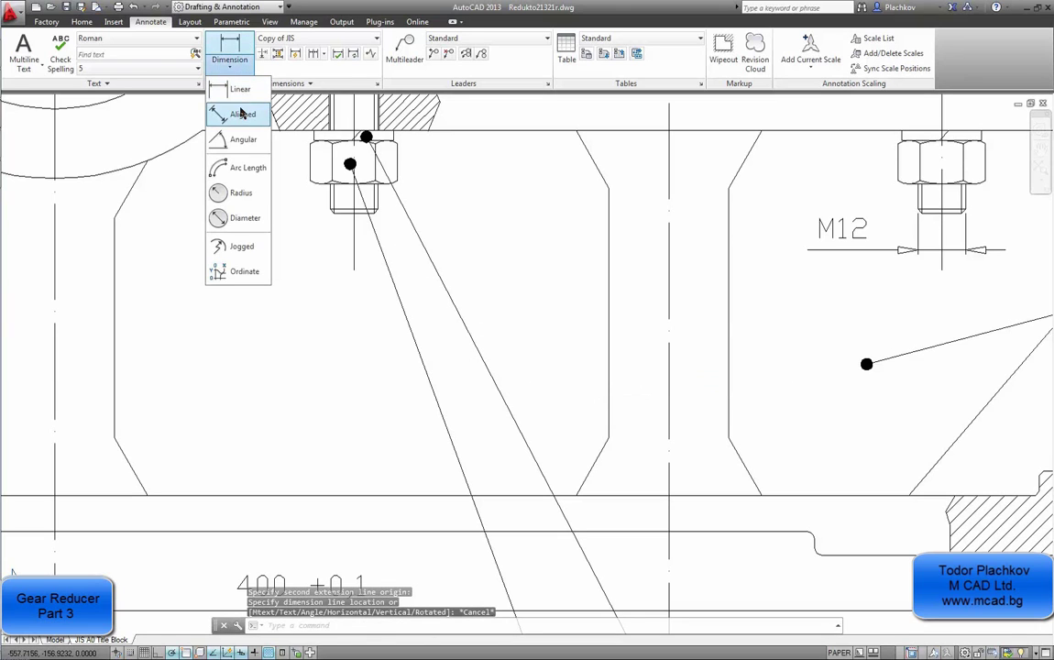
{"action": "left_click", "coordinate": [238, 89]}
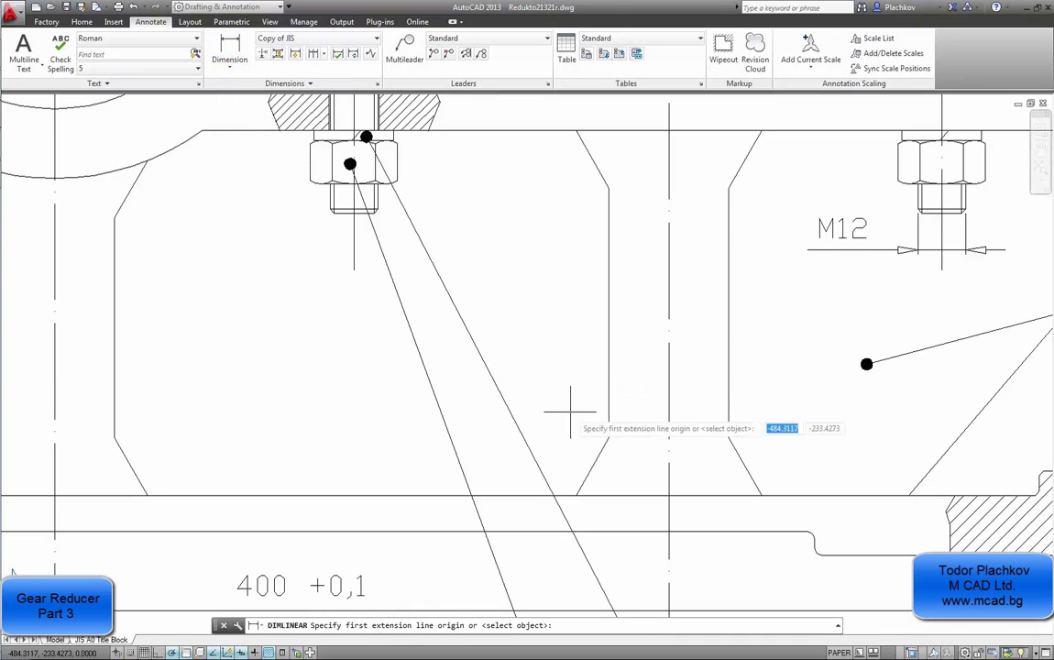
{"action": "left_click", "coordinate": [576, 496]}
{"action": "left_click", "coordinate": [607, 438]}
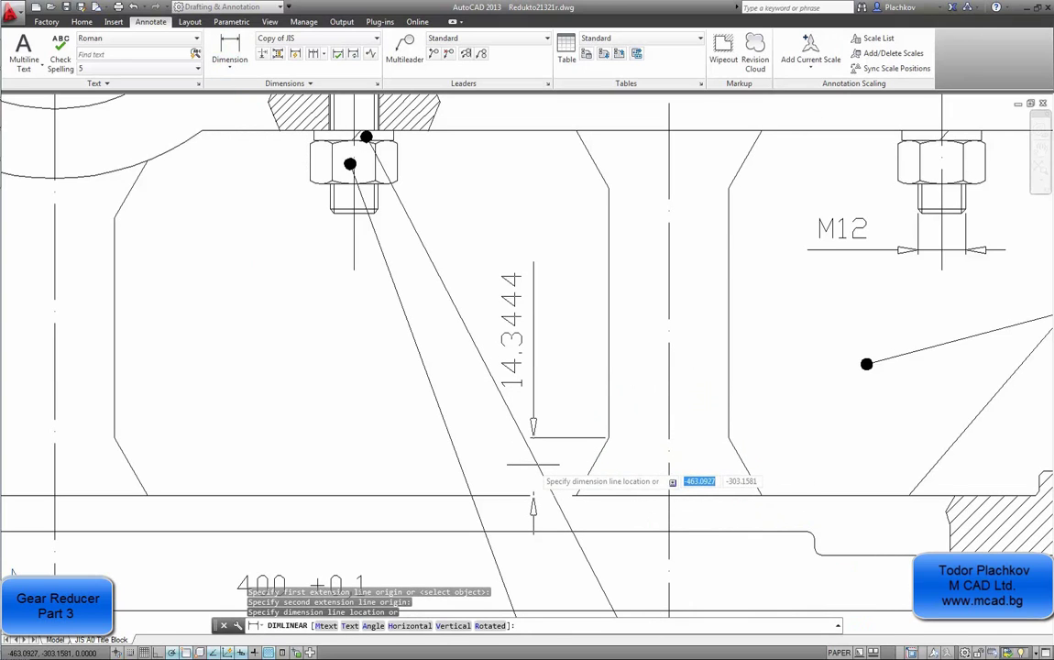
{"action": "key", "text": "Escape"}
- Measure the angle between the second rib's lower sloped edge and the base line with an angular dimension
{"action": "middle_click_drag", "start_coordinate": [567, 441], "coordinate": [632, 429]}
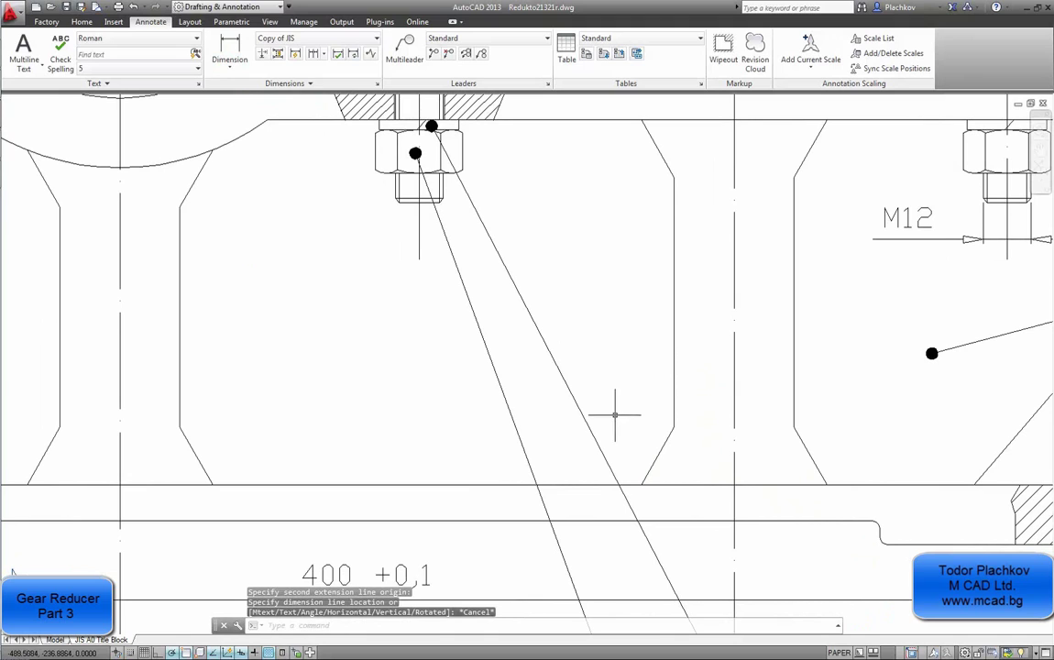
{"action": "left_click", "coordinate": [224, 64]}
{"action": "left_click", "coordinate": [234, 139]}
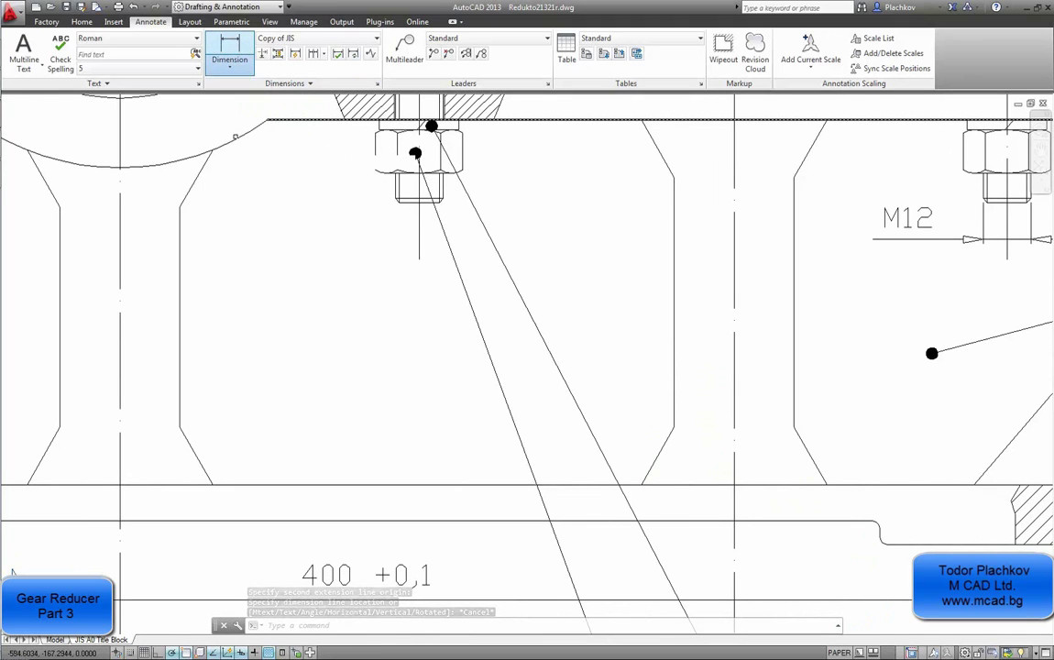
{"action": "left_click", "coordinate": [653, 463]}
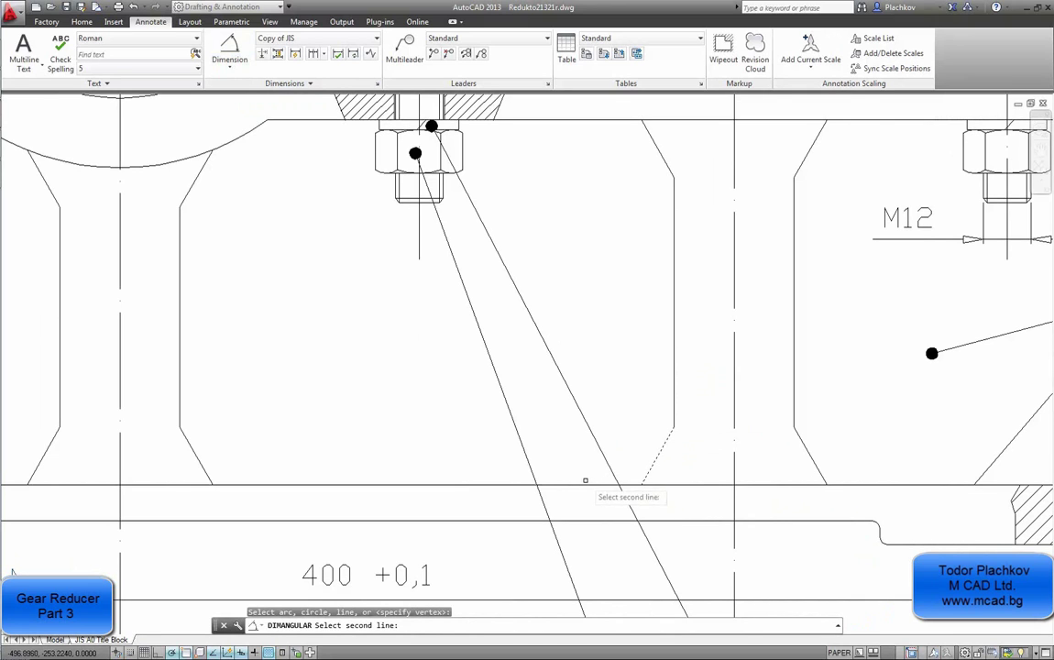
{"action": "left_click", "coordinate": [541, 463]}
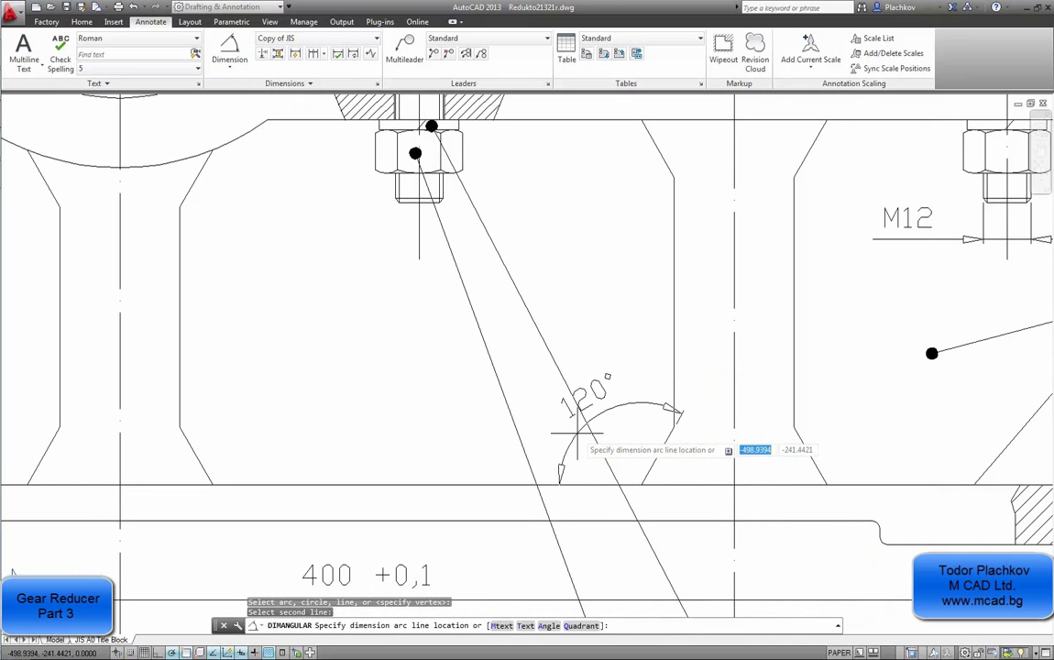
{"action": "key", "text": "Escape"}
- Switch back to the Inventor part and start a new 2D sketch on the housing's front face containing the finished rib
{"action": "left_click", "coordinate": [14, 82]}
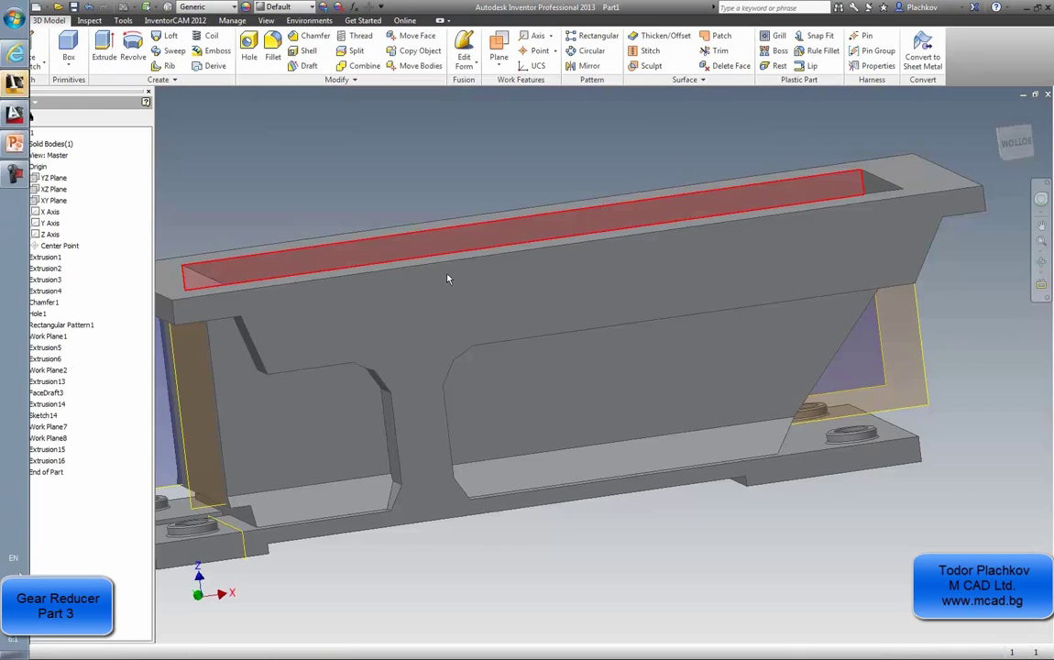
{"action": "middle_click_drag", "start_coordinate": [447, 278], "coordinate": [430, 262]}
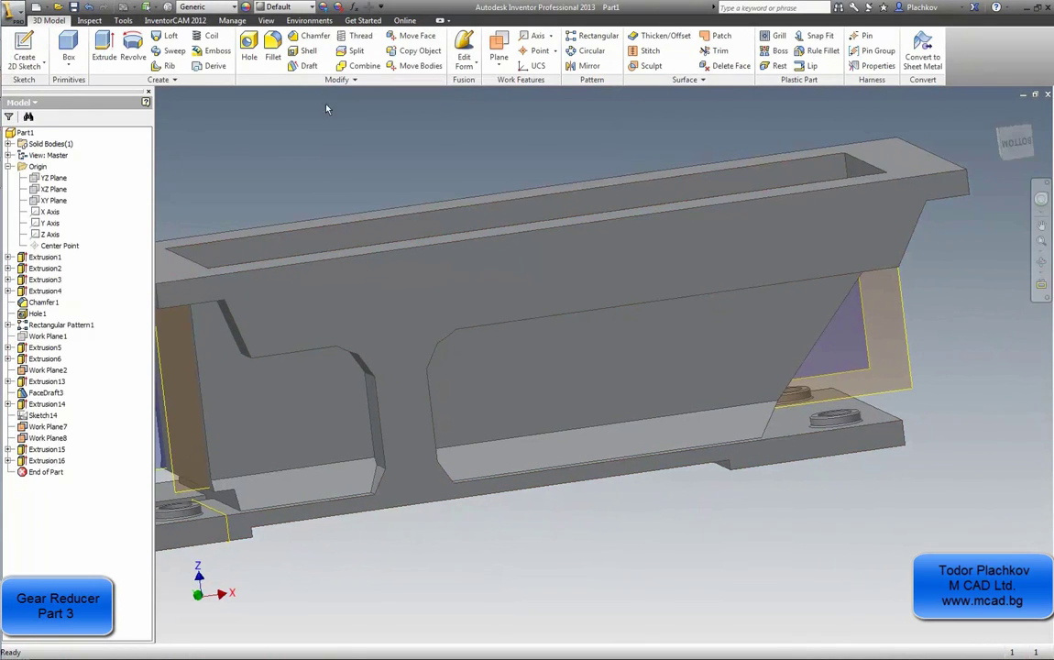
{"action": "left_click", "coordinate": [27, 50]}
{"action": "left_click", "coordinate": [540, 243]}
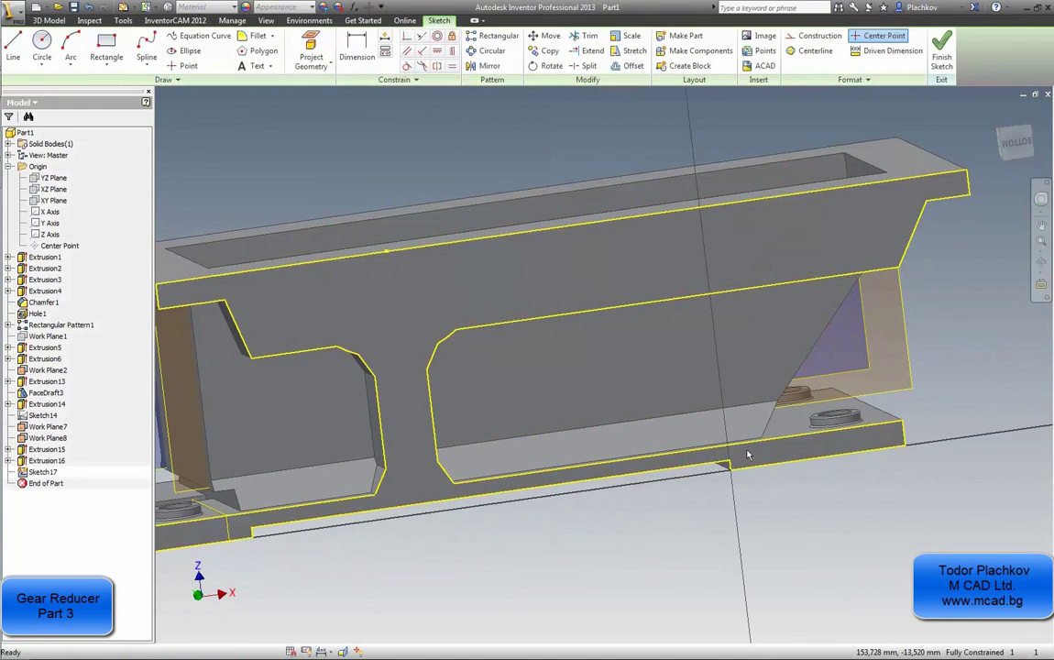
{"action": "scroll", "coordinate": [743, 453], "scroll_direction": "down", "scroll_amount": 2}
{"action": "middle_click_drag", "start_coordinate": [687, 468], "coordinate": [700, 528]}
{"action": "scroll", "coordinate": [702, 524], "scroll_direction": "up", "scroll_amount": 3}
{"action": "scroll", "coordinate": [629, 489], "scroll_direction": "down", "scroll_amount": 2}
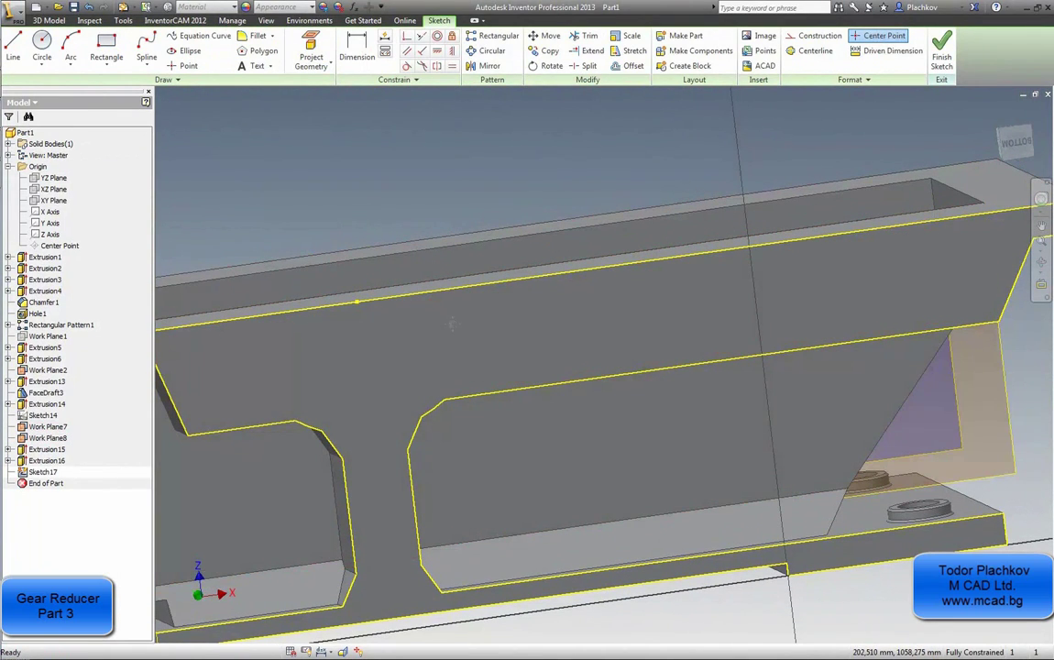
{"action": "middle_click_drag", "start_coordinate": [452, 323], "coordinate": [436, 291]}
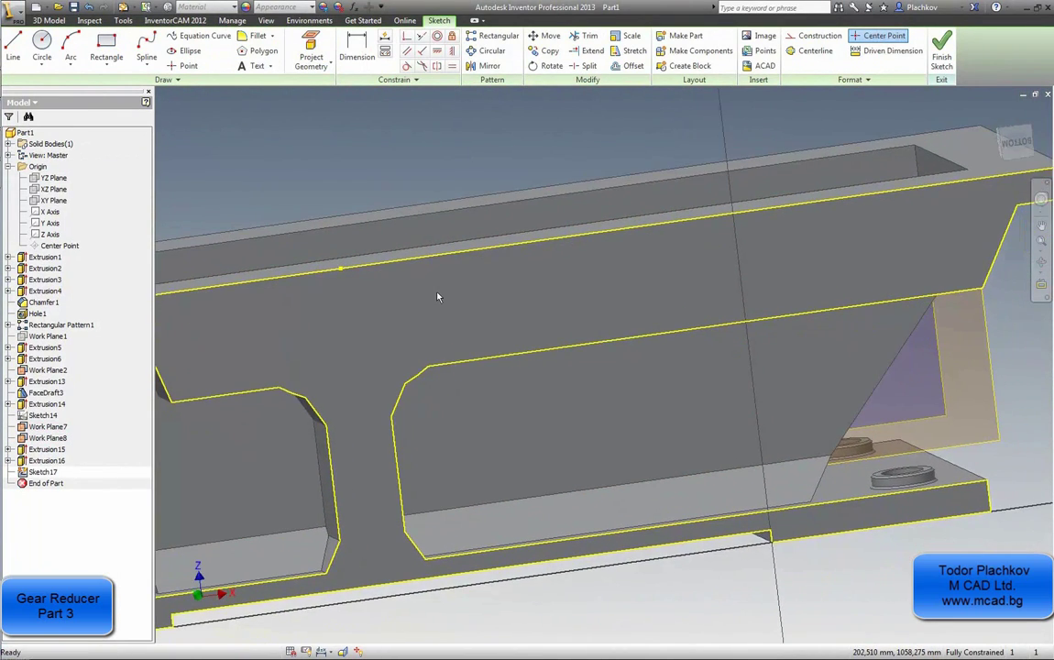
- Draw a vertical line about 142 mm long from the face's upper edge to the base's top edge and make it construction geometry
{"action": "left_click", "coordinate": [25, 41]}
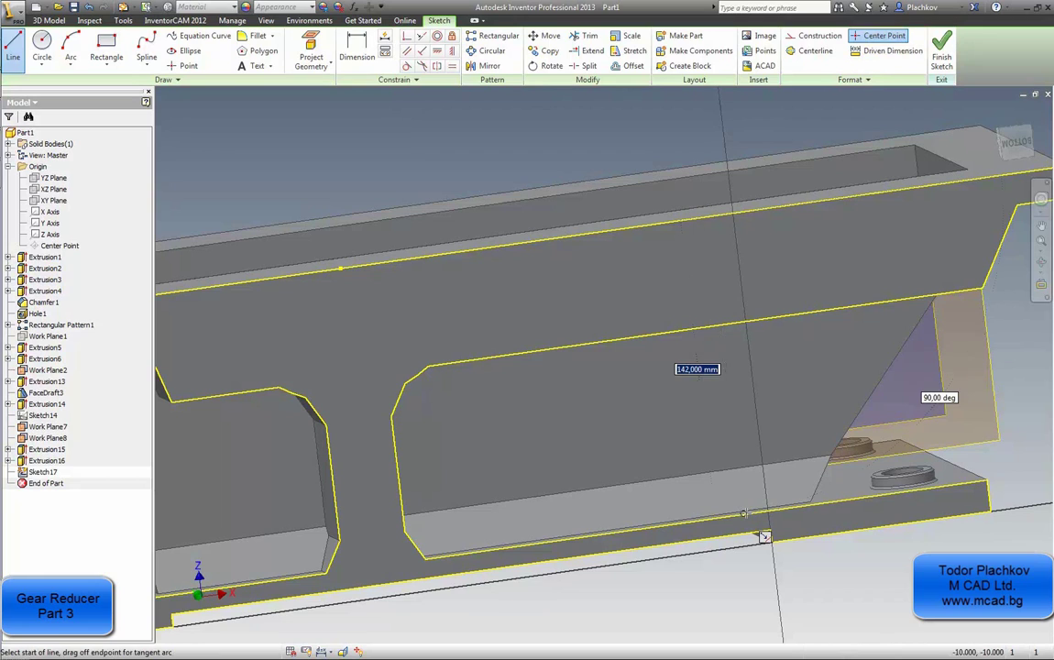
{"action": "left_click", "coordinate": [764, 536]}
{"action": "key", "text": "Escape"}
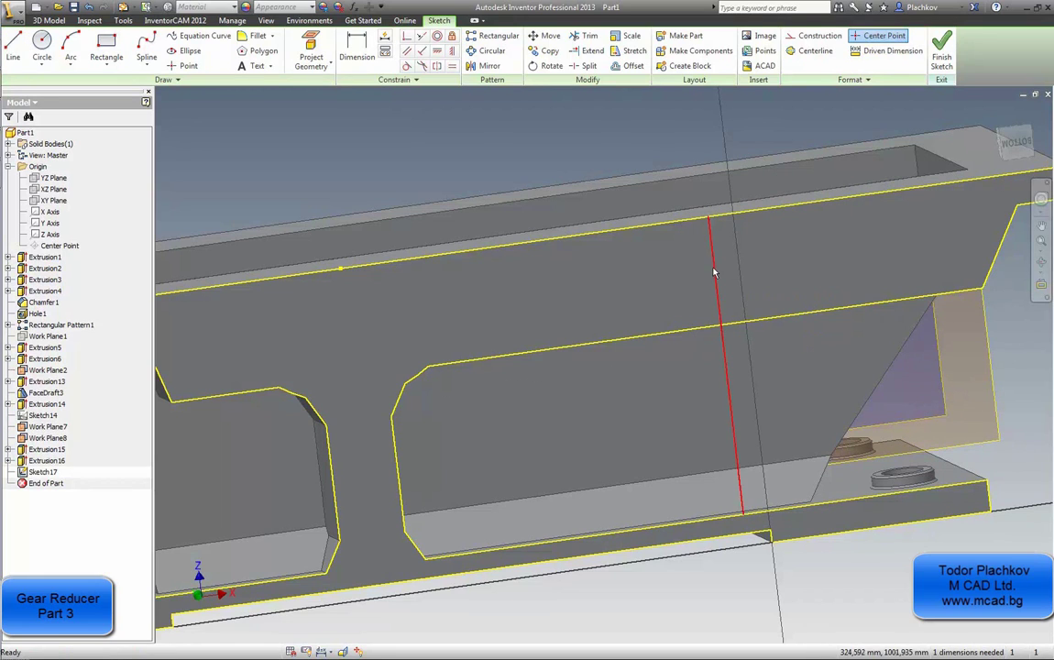
{"action": "left_click", "coordinate": [715, 272]}
{"action": "left_click", "coordinate": [814, 38]}
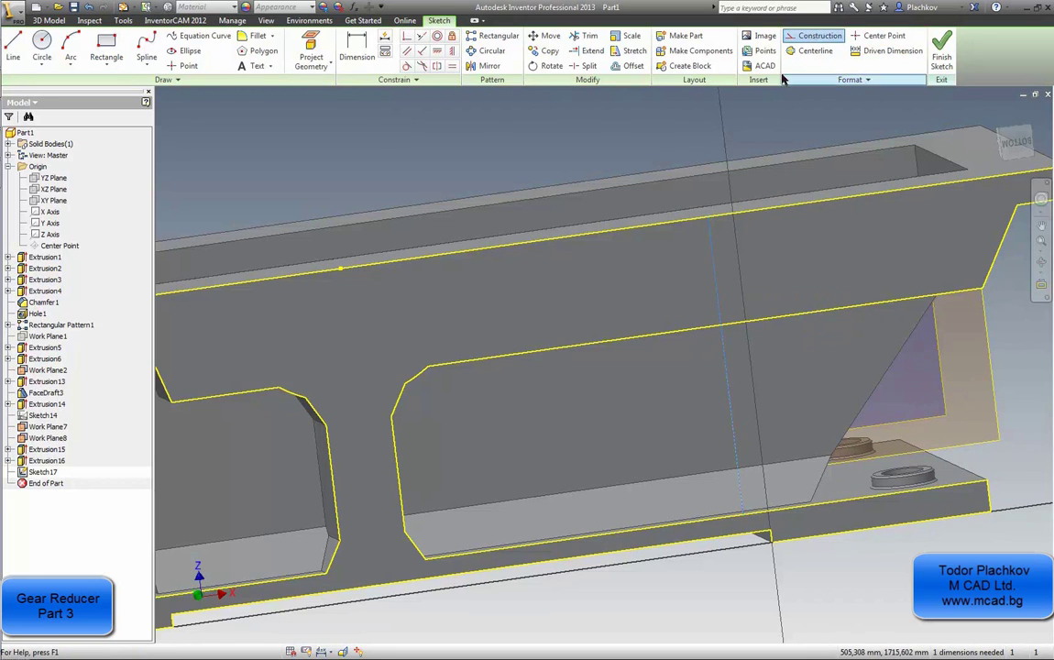
{"action": "left_click", "coordinate": [471, 134]}
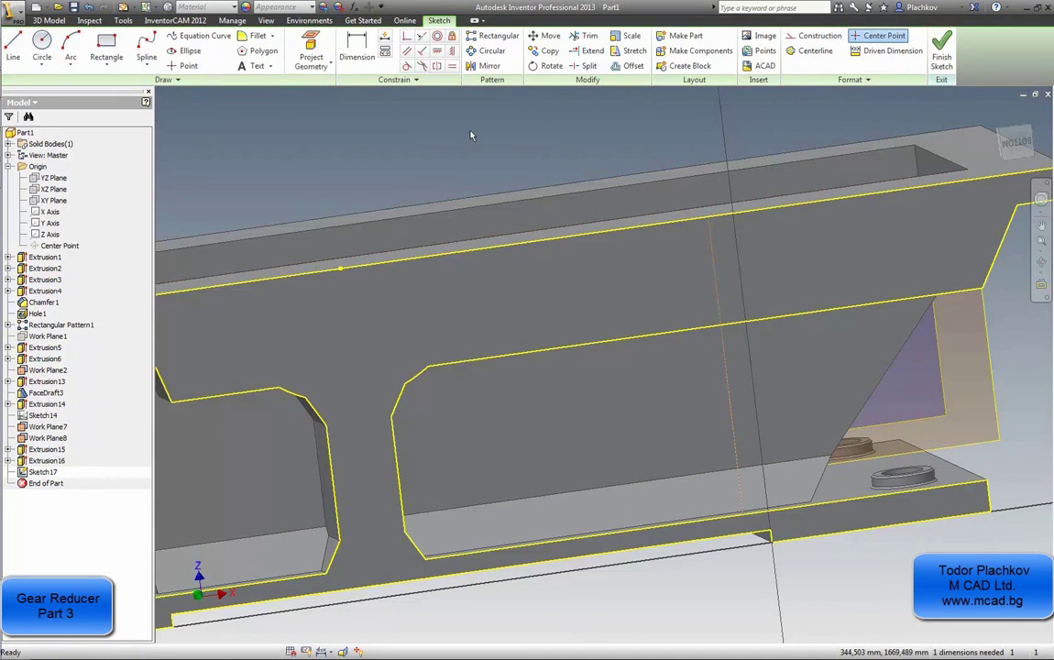
- Dimension the construction line 154 mm from the projected point on the upper edge and view the sketch face-on
{"action": "left_click", "coordinate": [356, 50]}
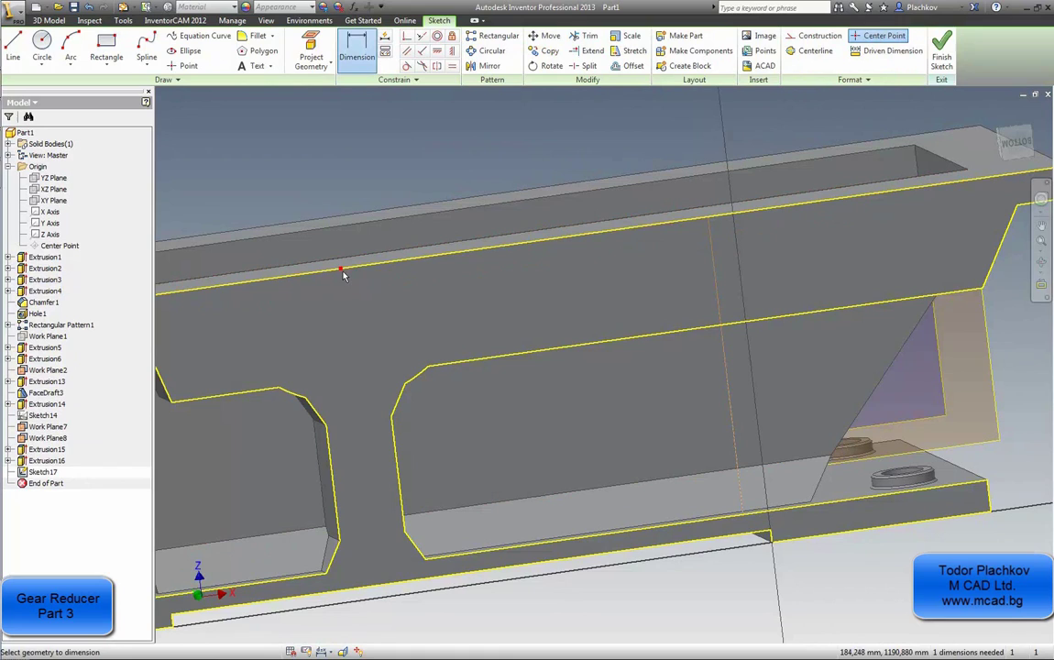
{"action": "left_click", "coordinate": [717, 293]}
{"action": "left_click", "coordinate": [533, 152]}
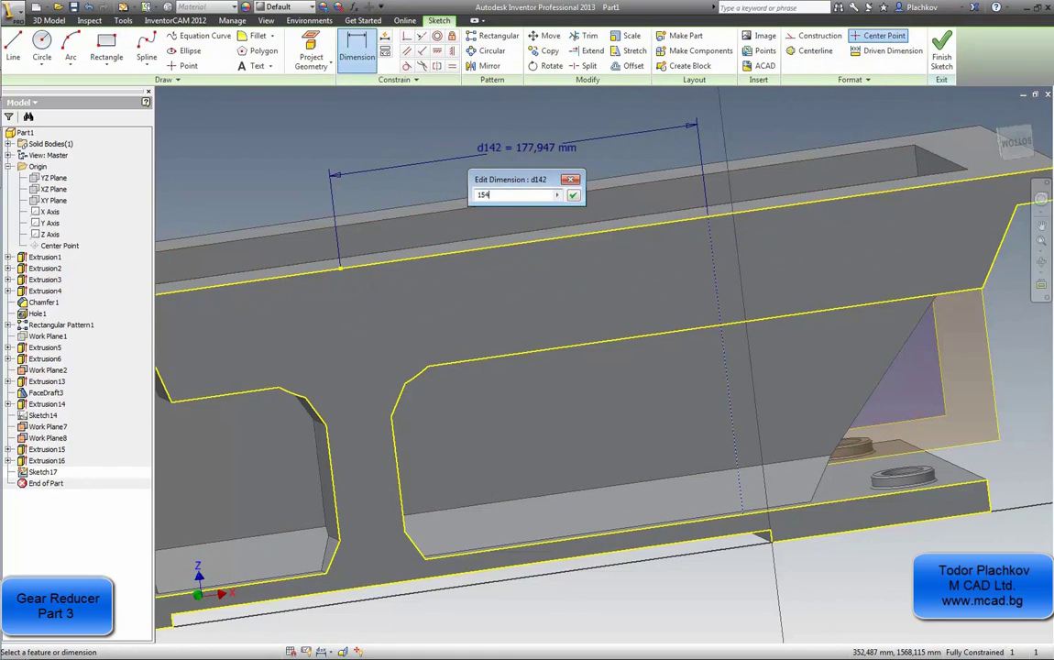
{"action": "type", "text": "154"}
{"action": "key", "text": "Return"}
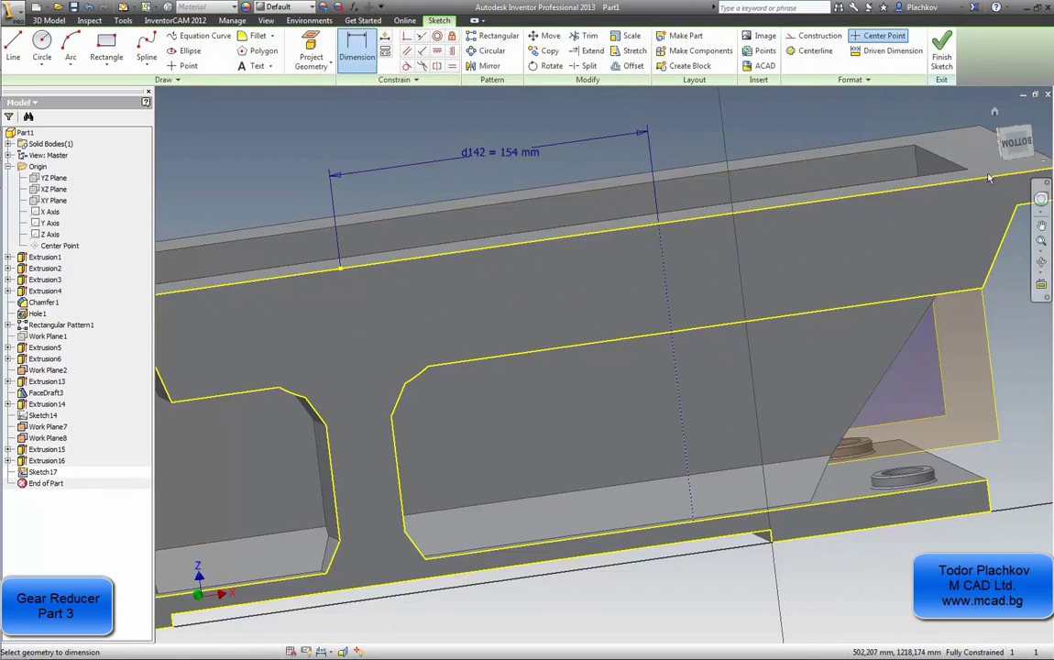
{"action": "left_click", "coordinate": [1023, 144]}
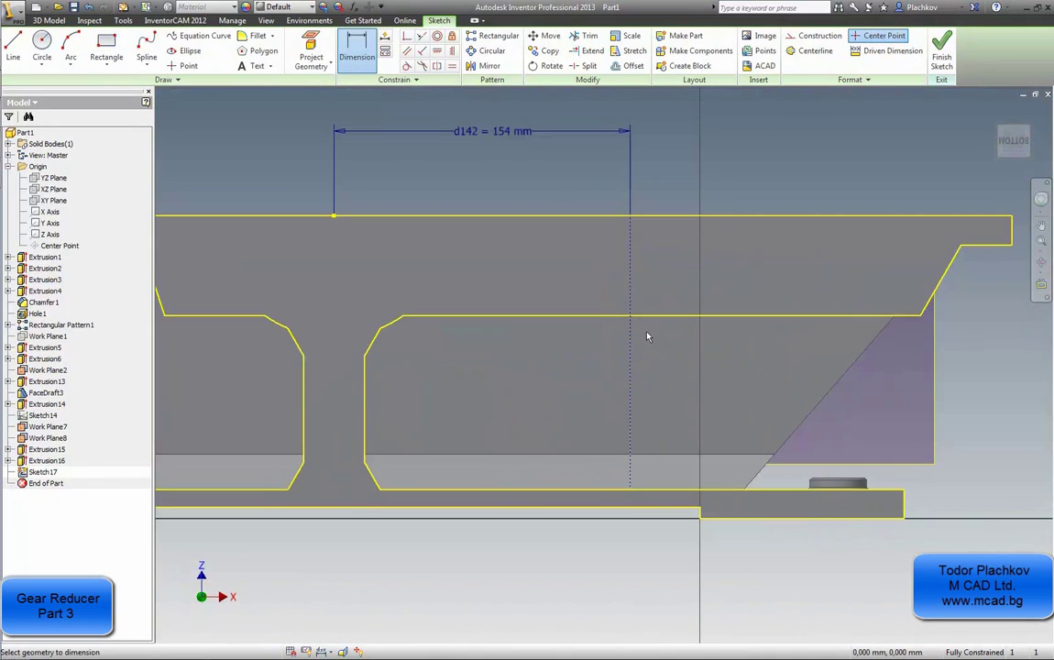
{"action": "key", "text": "Escape"}
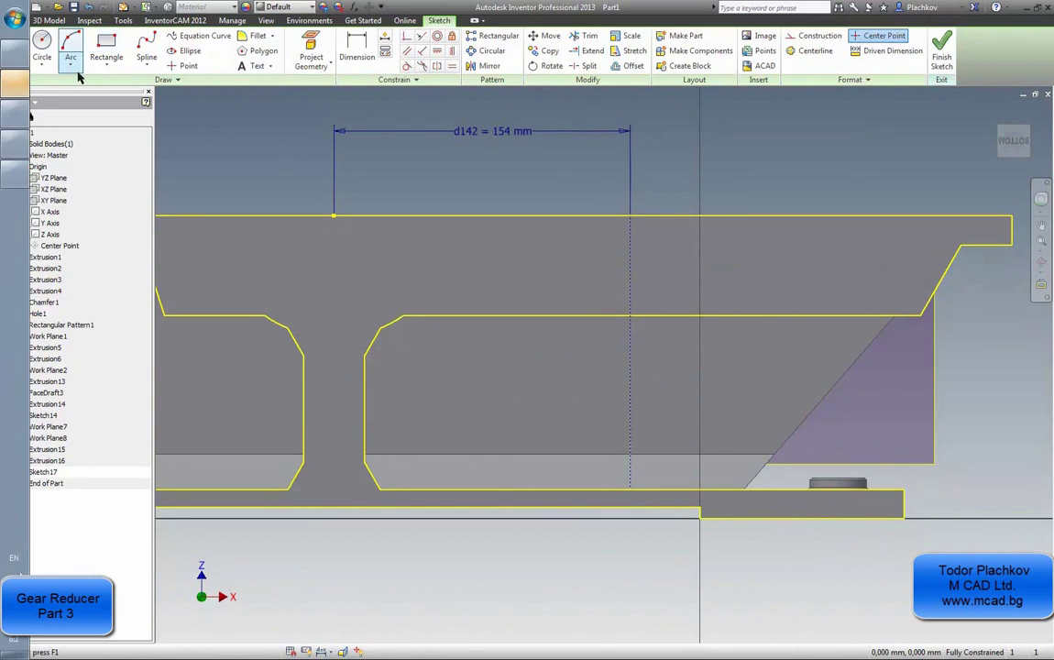
- Sketch the second rib's side beside the construction line: lower slope about 16.5 mm at 60 degrees, 55 mm vertical, and upper slope to the recess edge
{"action": "left_click", "coordinate": [14, 50]}
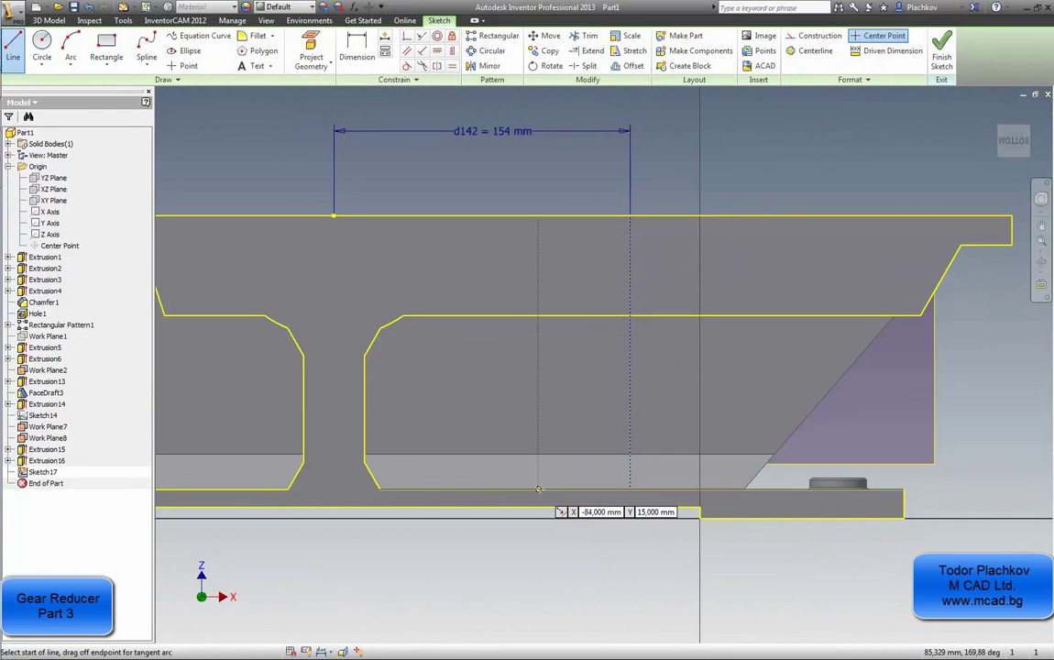
{"action": "left_click", "coordinate": [558, 490]}
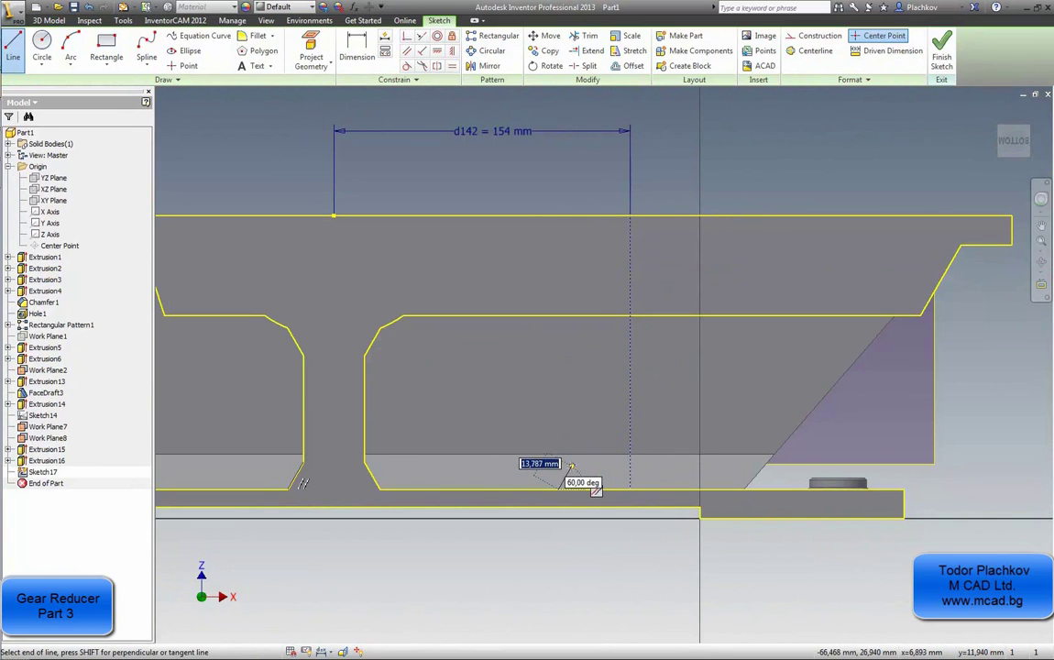
{"action": "scroll", "coordinate": [550, 467], "scroll_direction": "up", "scroll_amount": 1}
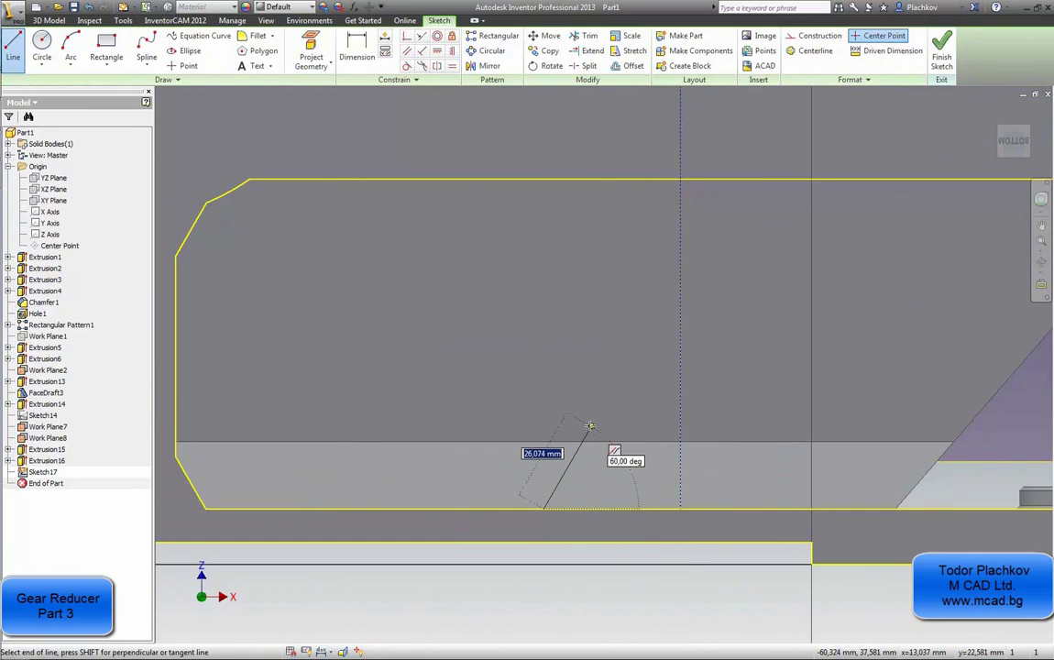
{"action": "scroll", "coordinate": [595, 431], "scroll_direction": "down", "scroll_amount": 2}
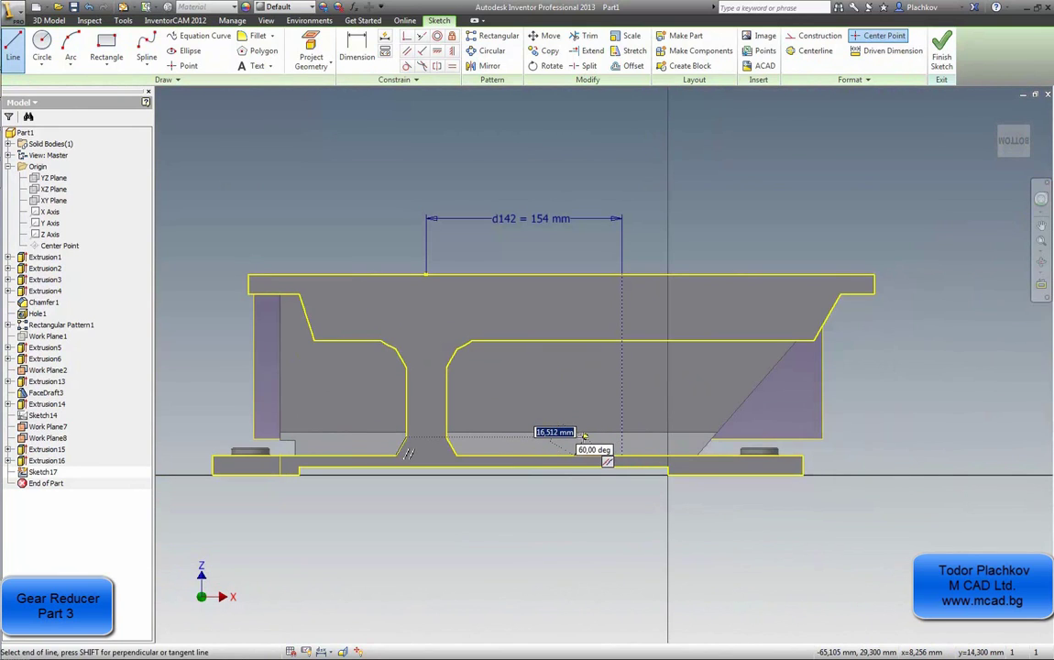
{"action": "left_click", "coordinate": [584, 438]}
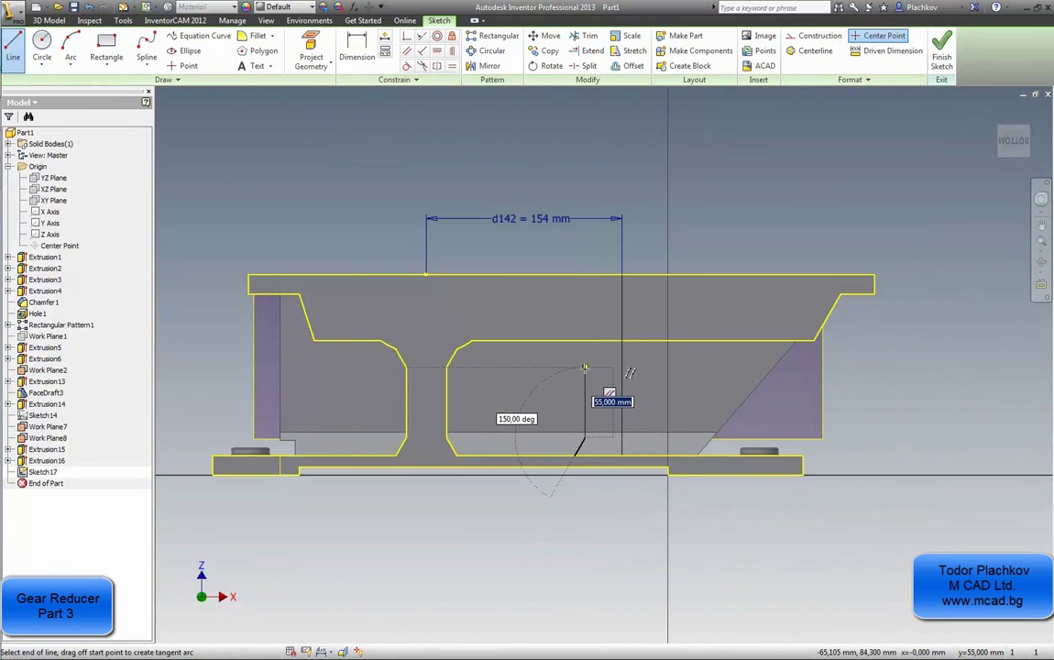
{"action": "left_click", "coordinate": [584, 368]}
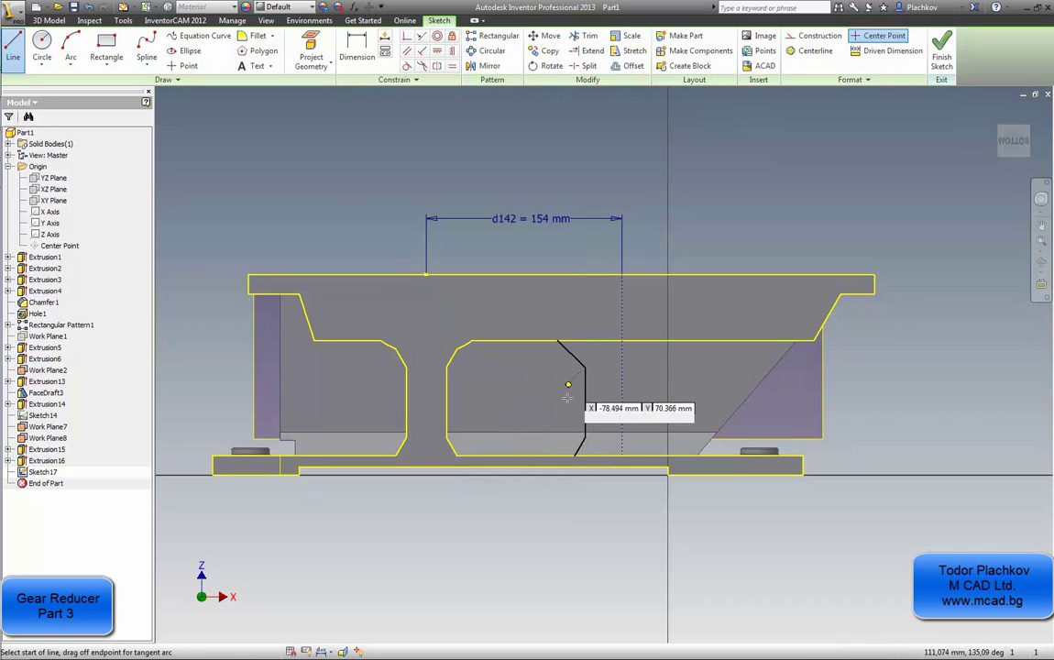
{"action": "key", "text": "Escape"}
{"action": "scroll", "coordinate": [576, 454], "scroll_direction": "down", "scroll_amount": 3}
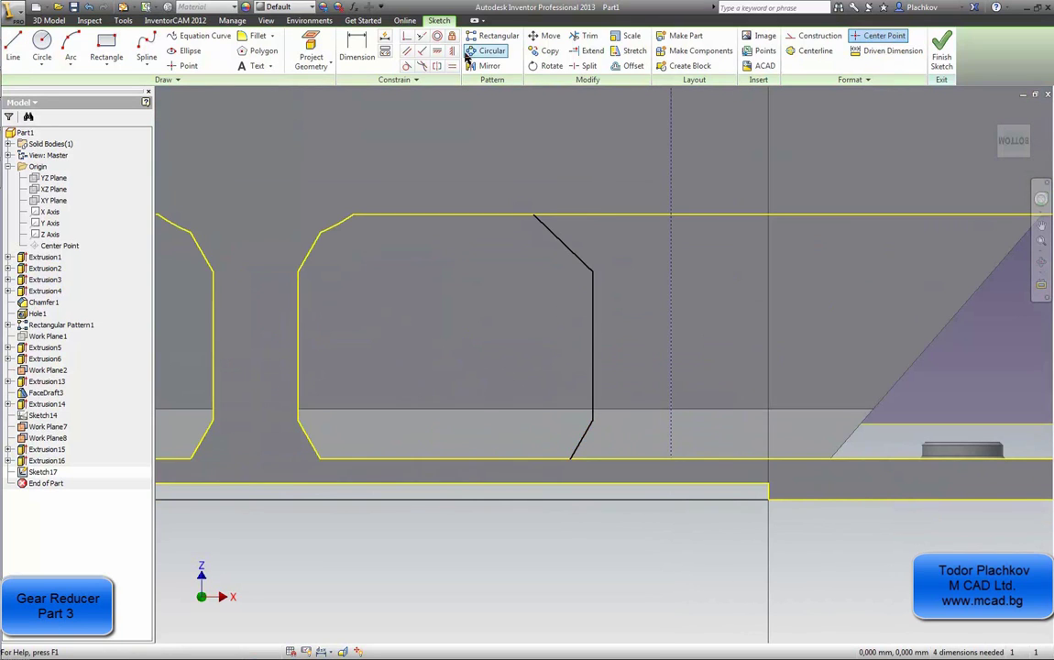
{"action": "left_click", "coordinate": [356, 48]}
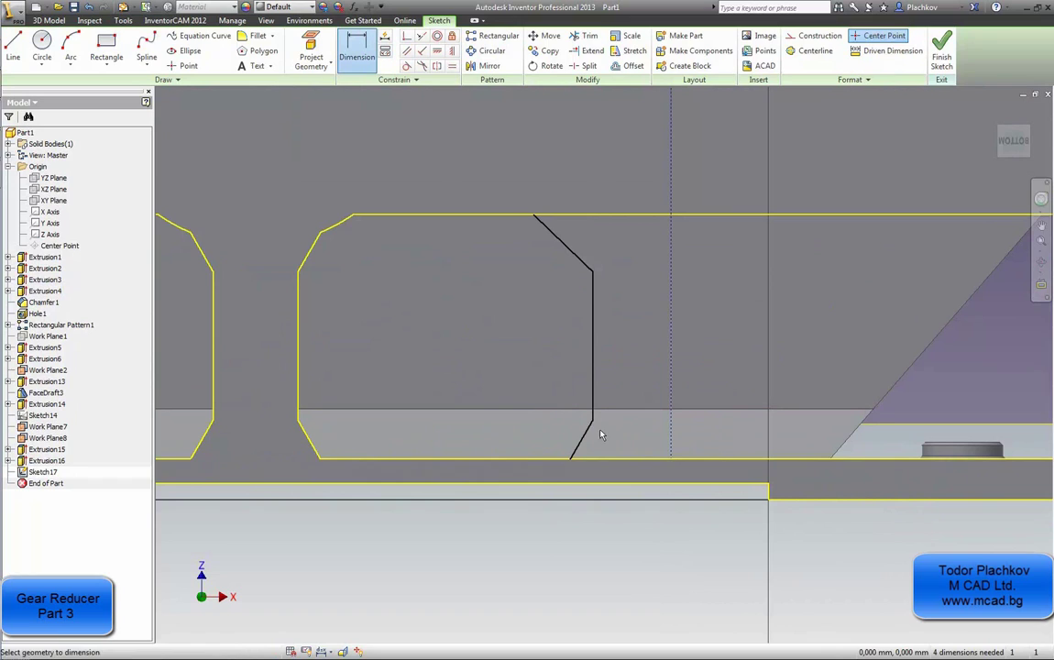
{"action": "left_click", "coordinate": [553, 458]}
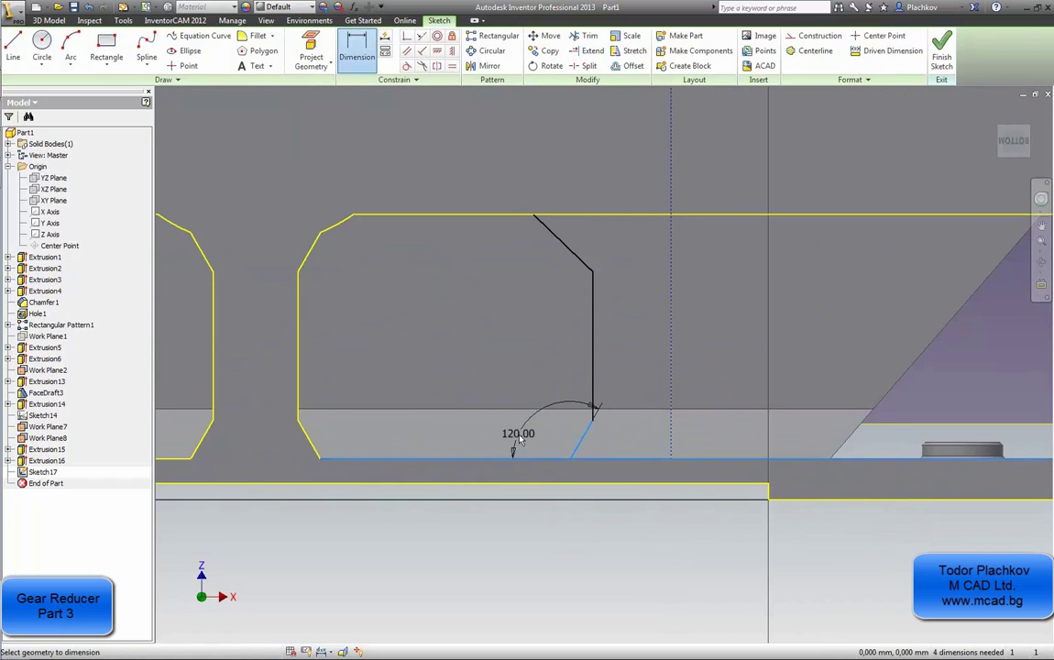
{"action": "left_click", "coordinate": [518, 440]}
{"action": "left_click", "coordinate": [219, 117]}
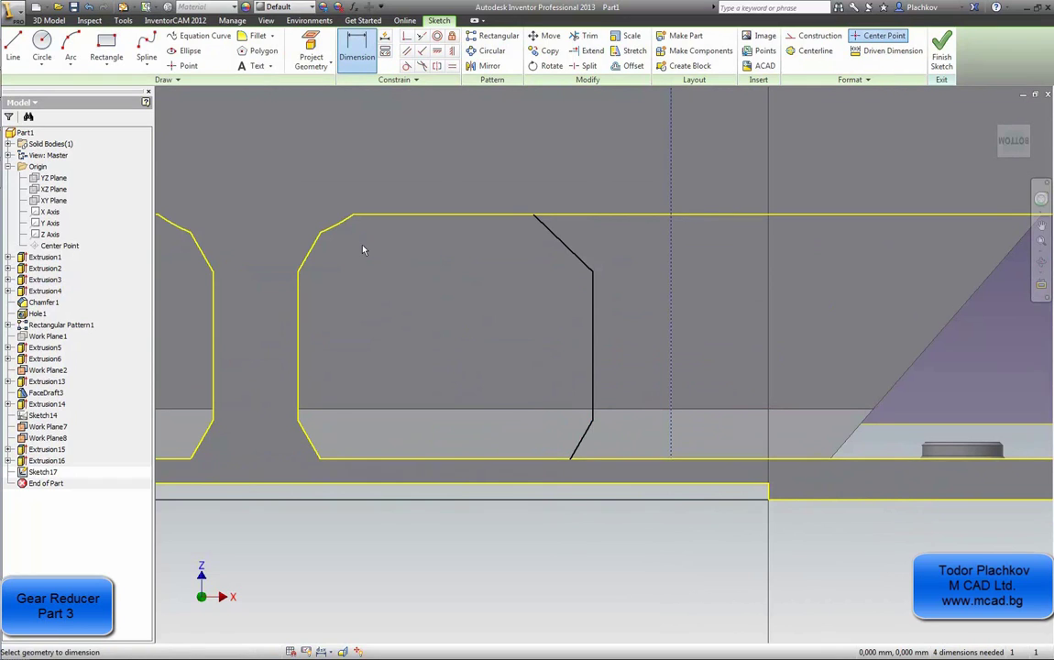
- Dimension the lower sloped line's base endpoint 23 mm from the construction line's lower end
{"action": "middle_click_drag", "start_coordinate": [362, 248], "coordinate": [396, 263]}
{"action": "middle_click_drag", "start_coordinate": [610, 368], "coordinate": [580, 390]}
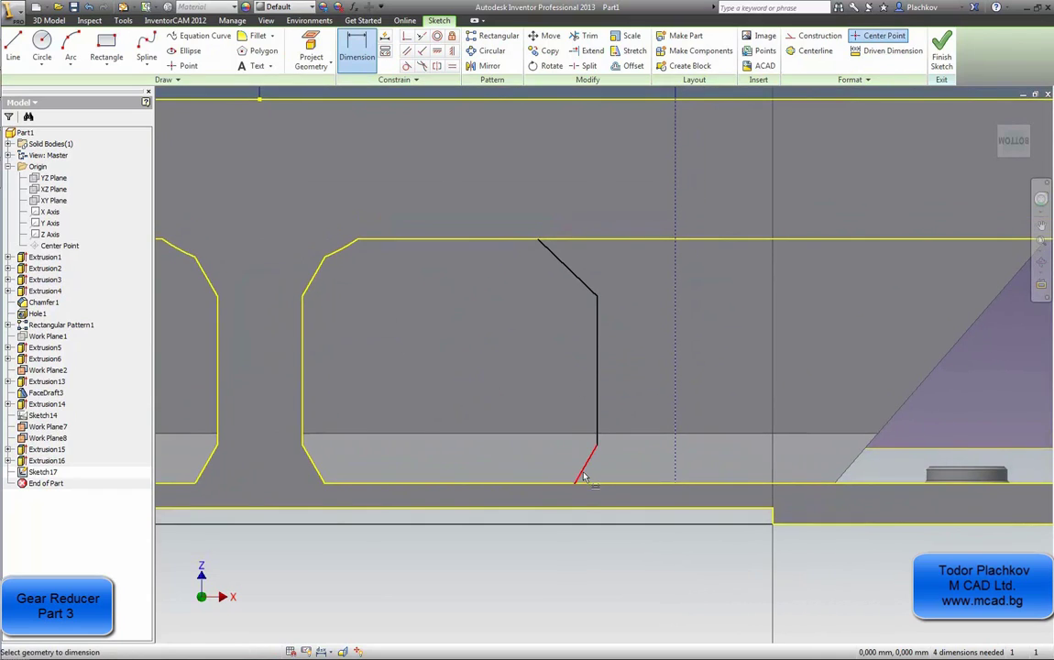
{"action": "left_click", "coordinate": [576, 485]}
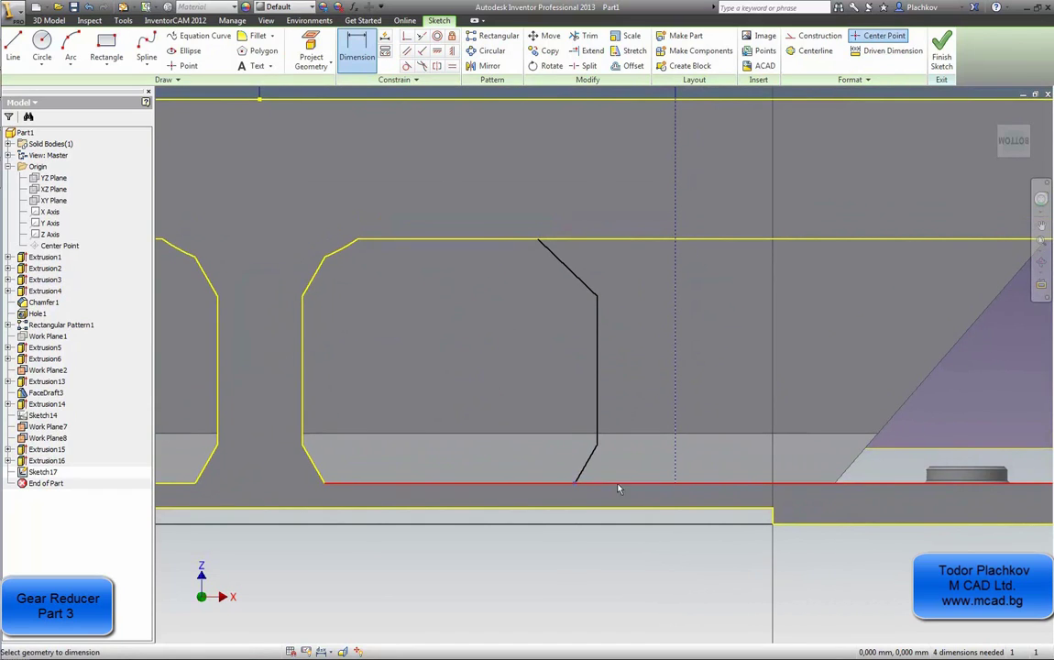
{"action": "left_click", "coordinate": [677, 487]}
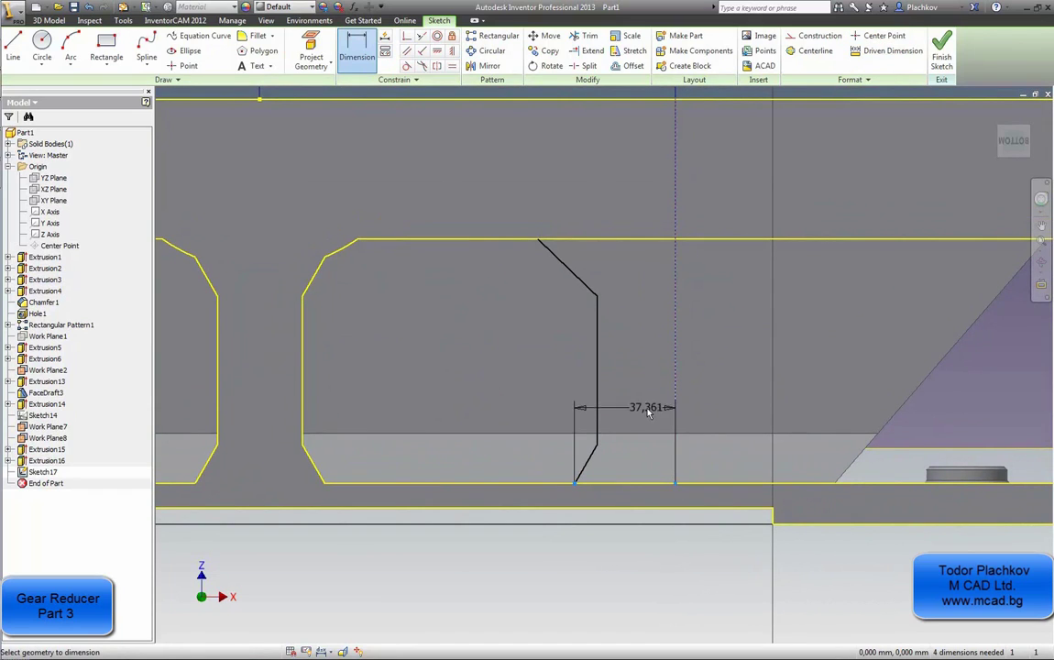
{"action": "left_click", "coordinate": [614, 500]}
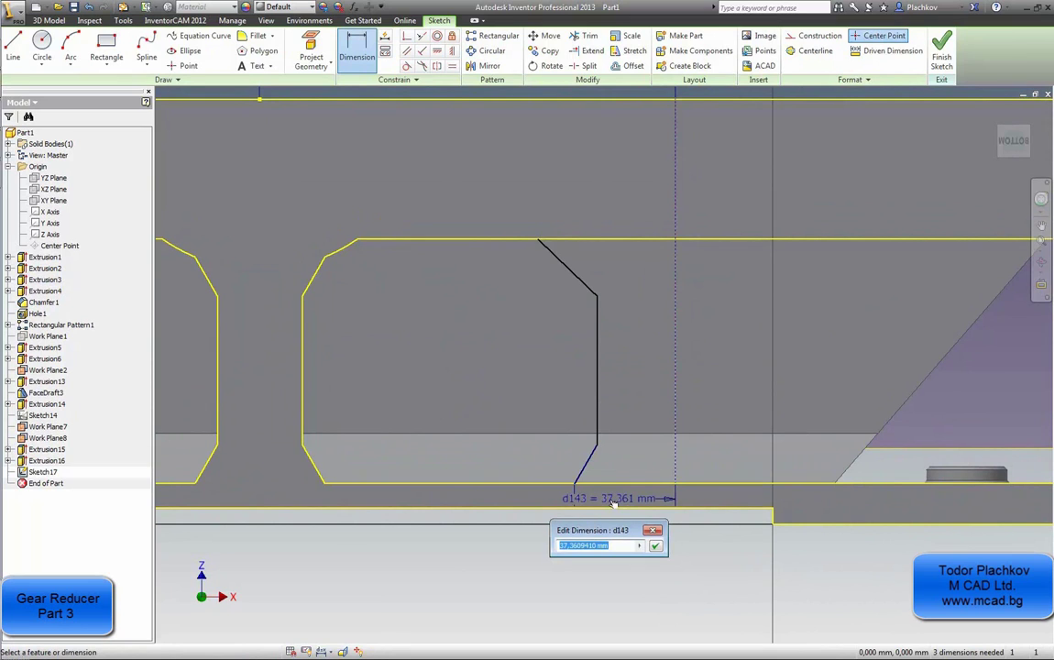
{"action": "type", "text": "23"}
{"action": "key", "text": "Return"}
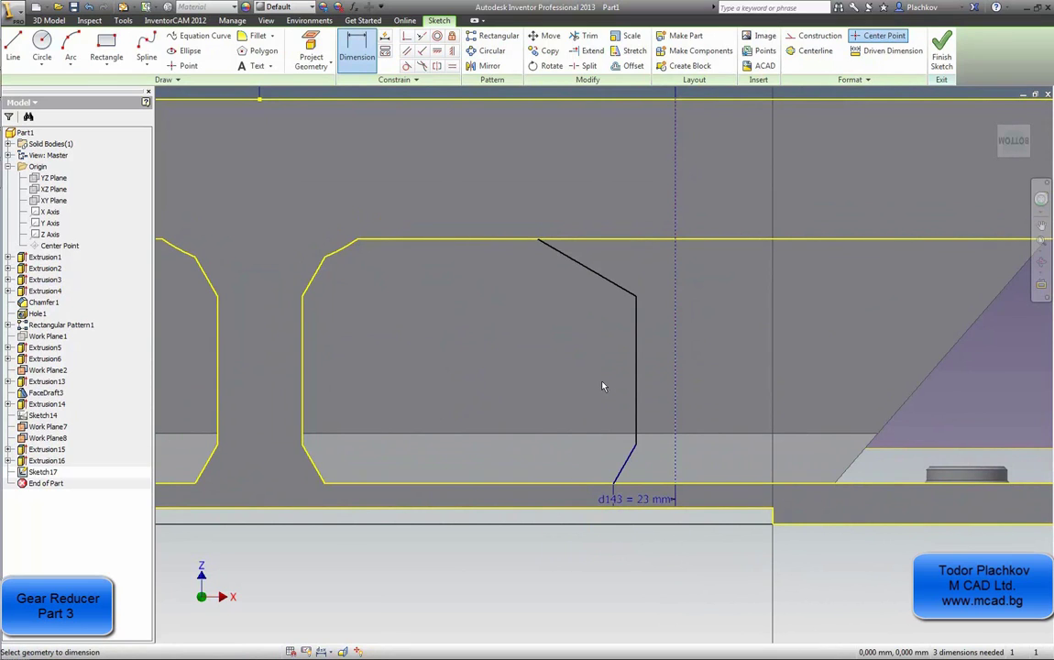
- Switch to the AutoCAD drawing and measure the second rib's vertical edge with a linear dimension, without placing it
{"action": "left_click", "coordinate": [229, 108]}
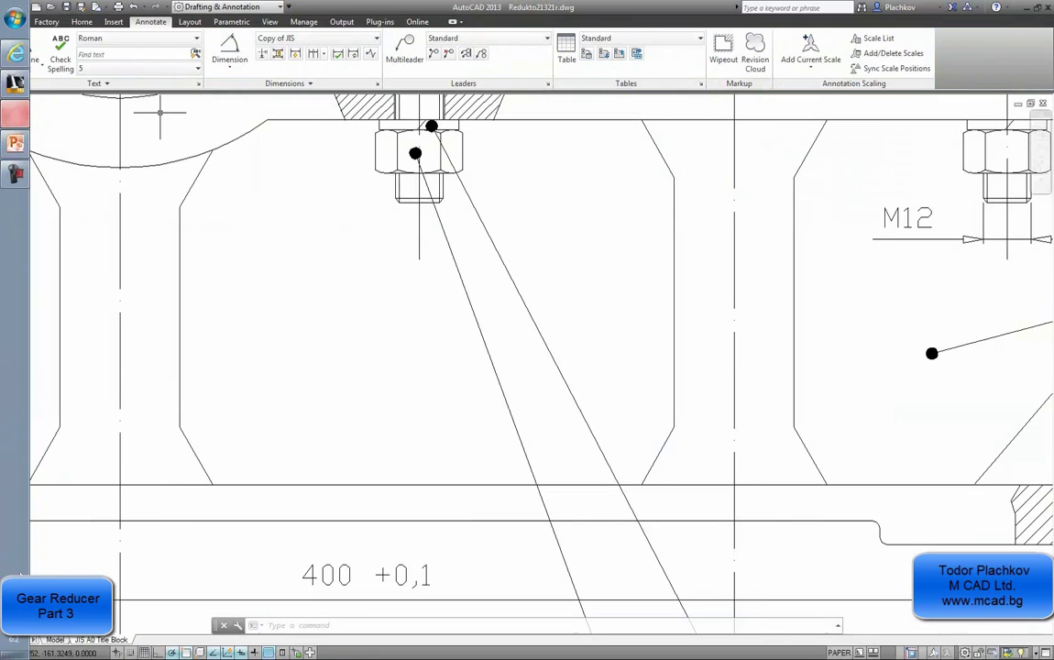
{"action": "left_click", "coordinate": [229, 67]}
{"action": "left_click", "coordinate": [236, 87]}
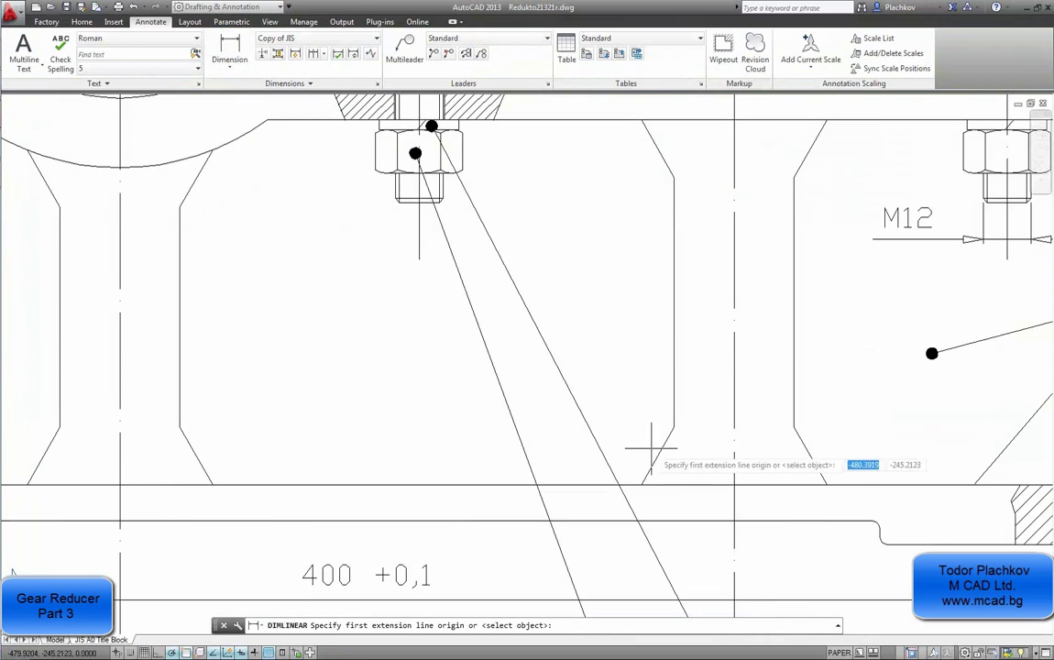
{"action": "left_click", "coordinate": [674, 427]}
{"action": "left_click", "coordinate": [674, 175]}
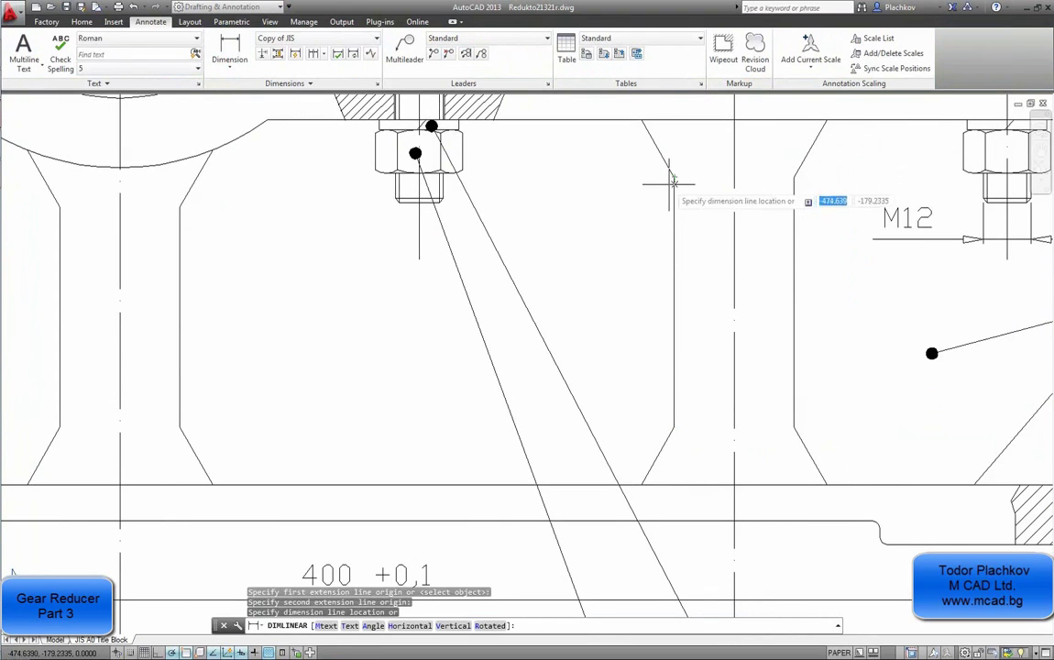
{"action": "key", "text": "Escape"}
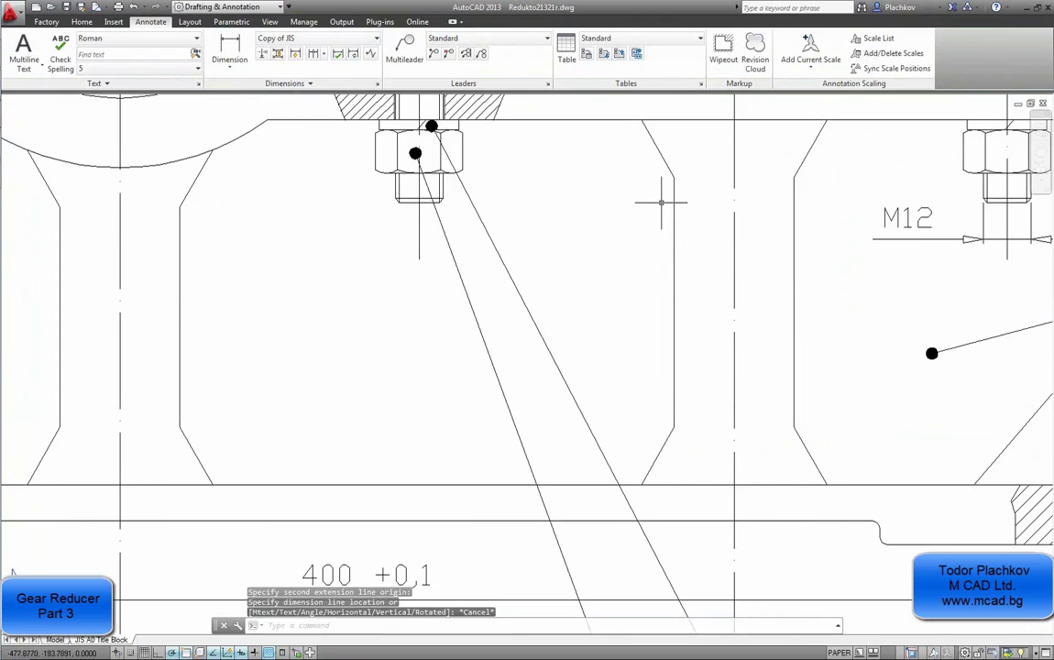
{"action": "key", "text": "Return"}
{"action": "key", "text": "Escape"}
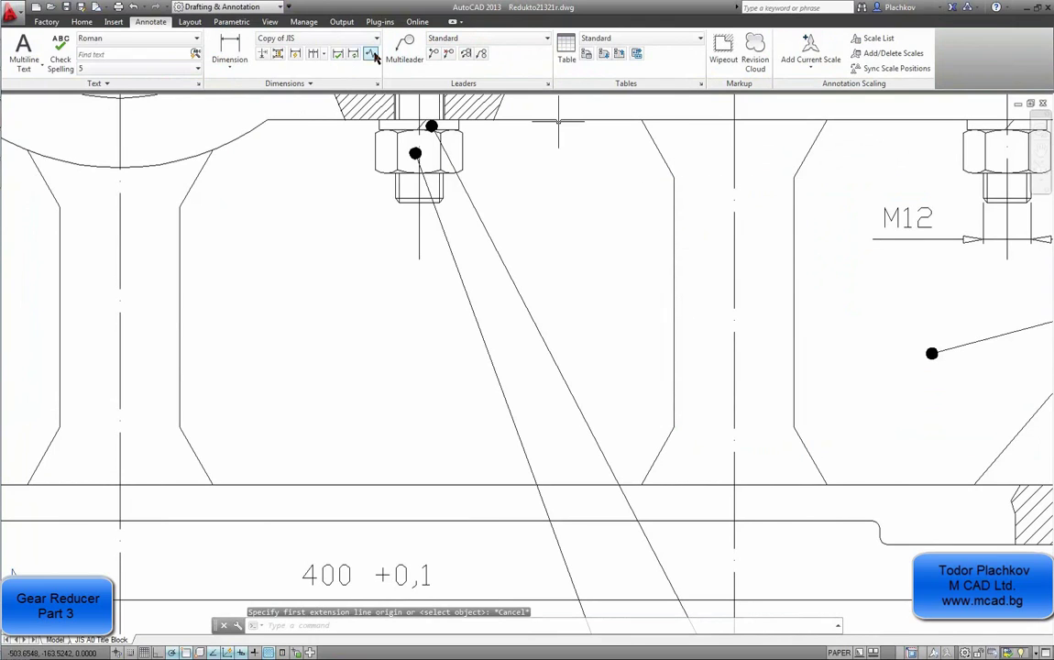
- Measure the angle between the second rib's vertical edge and its upper sloped edge with an angular dimension, without placing it
{"action": "left_click", "coordinate": [230, 64]}
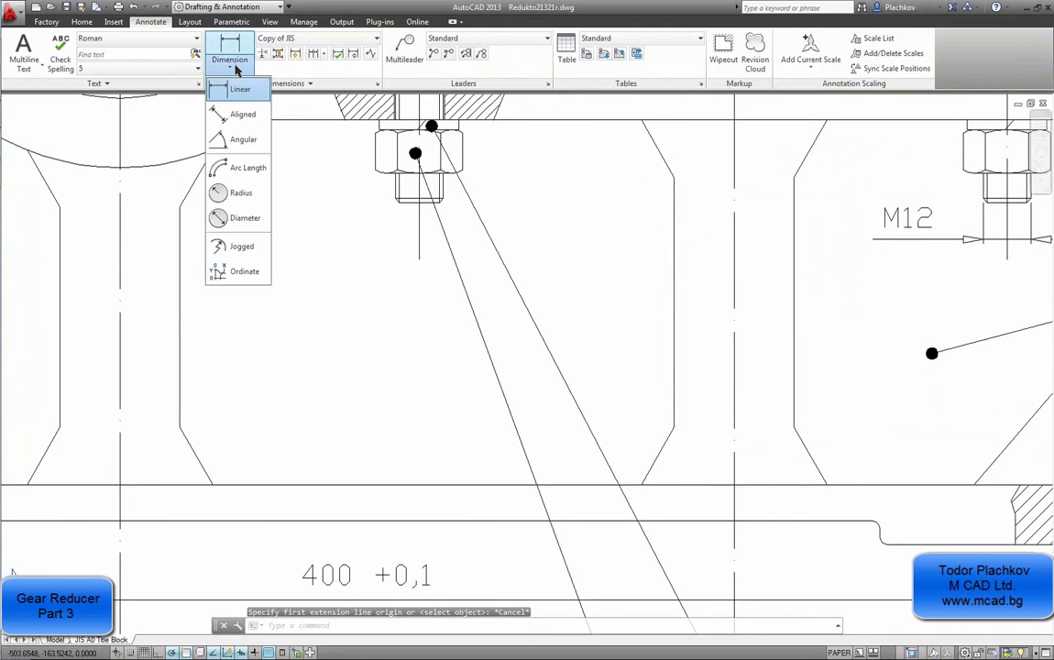
{"action": "left_click", "coordinate": [242, 138]}
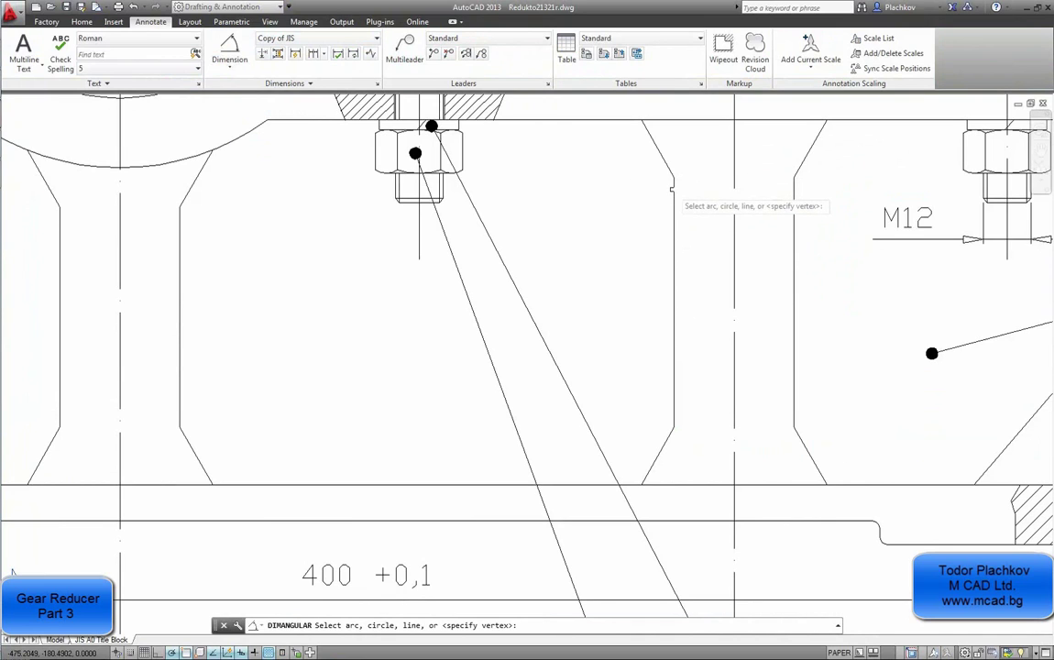
{"action": "left_click", "coordinate": [673, 190]}
{"action": "left_click", "coordinate": [660, 156]}
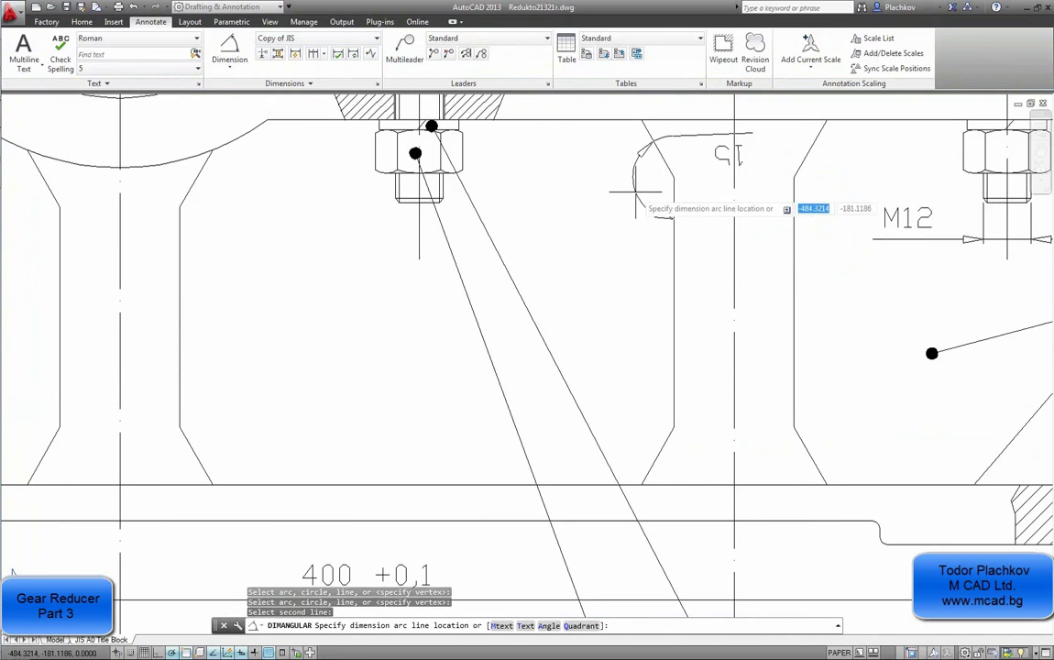
{"action": "key", "text": "Escape"}
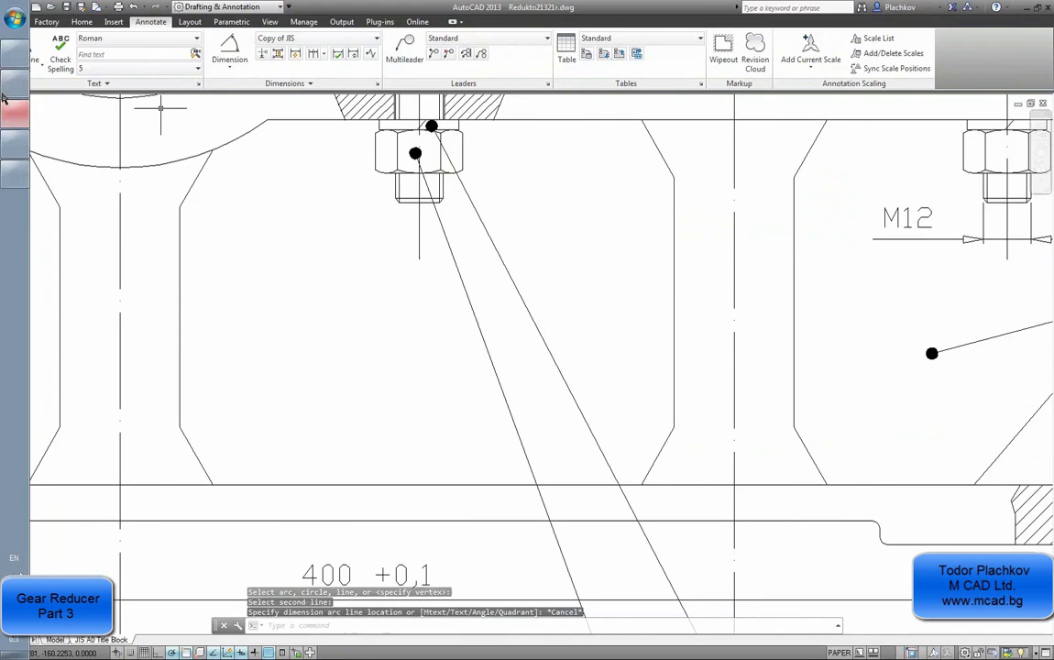
- Switch back to the Inventor sketch and dimension the rib's vertical line to 62.5 mm
{"action": "left_click", "coordinate": [7, 84]}
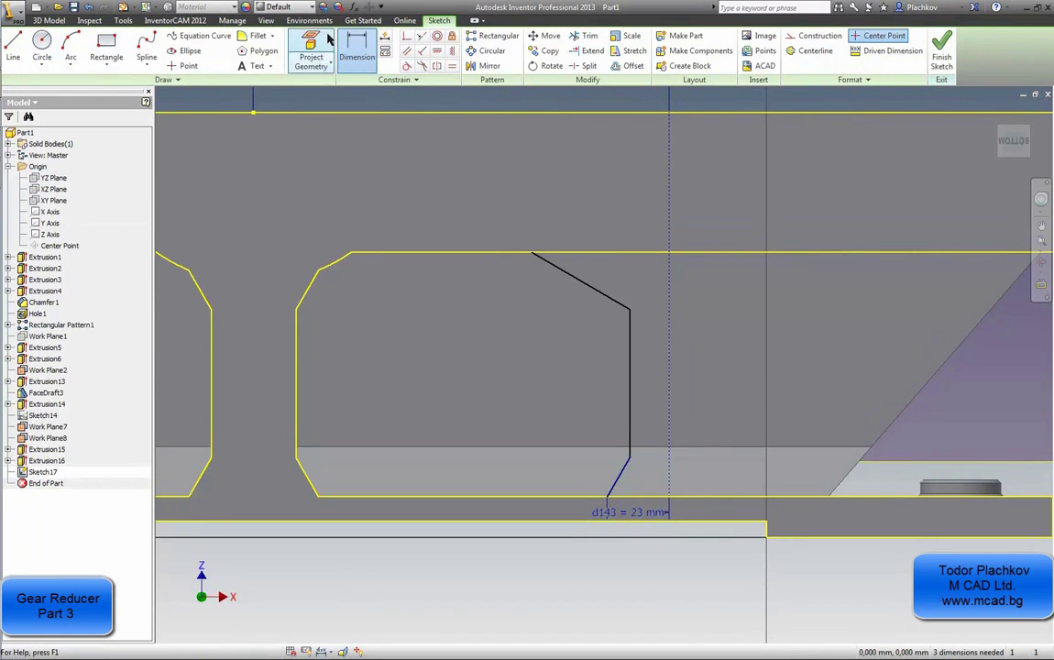
{"action": "left_click", "coordinate": [355, 55]}
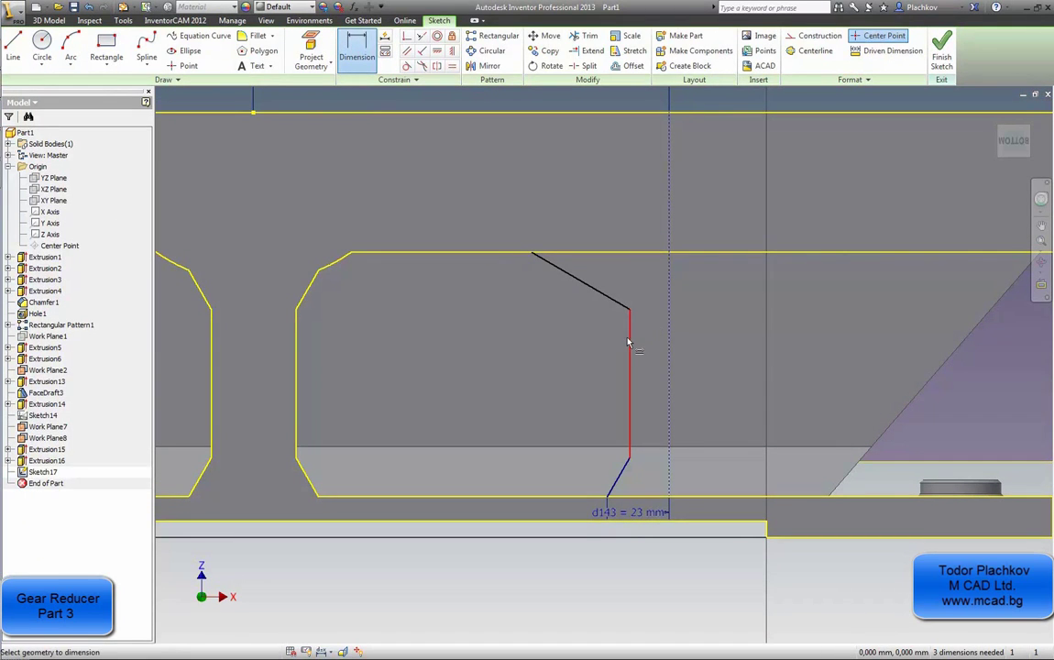
{"action": "left_click", "coordinate": [629, 343]}
{"action": "left_click", "coordinate": [550, 357]}
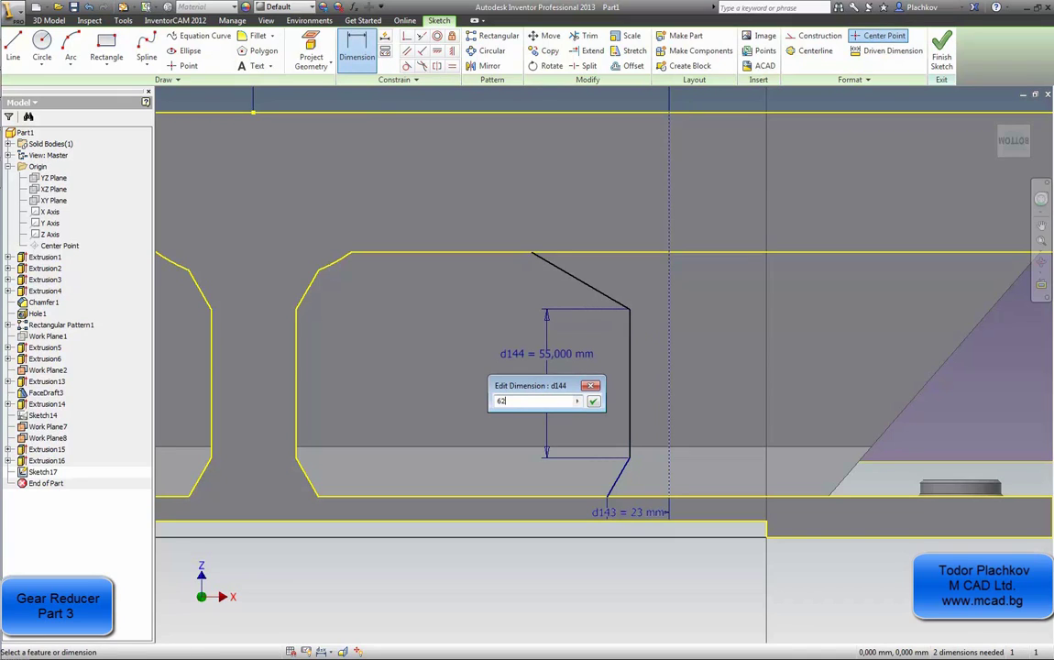
{"action": "type", "text": "62.5"}
{"action": "key", "text": "Return"}
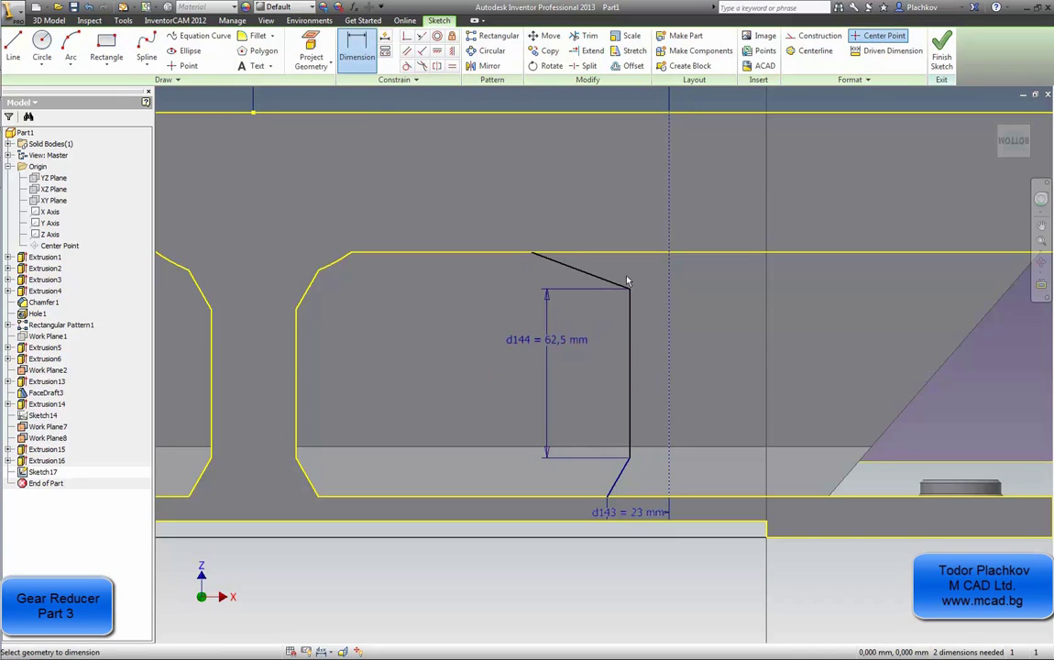
- Dimension the angle between the rib's upper sloped line and its vertical line, and set it to 150 degrees
{"action": "left_click", "coordinate": [608, 286]}
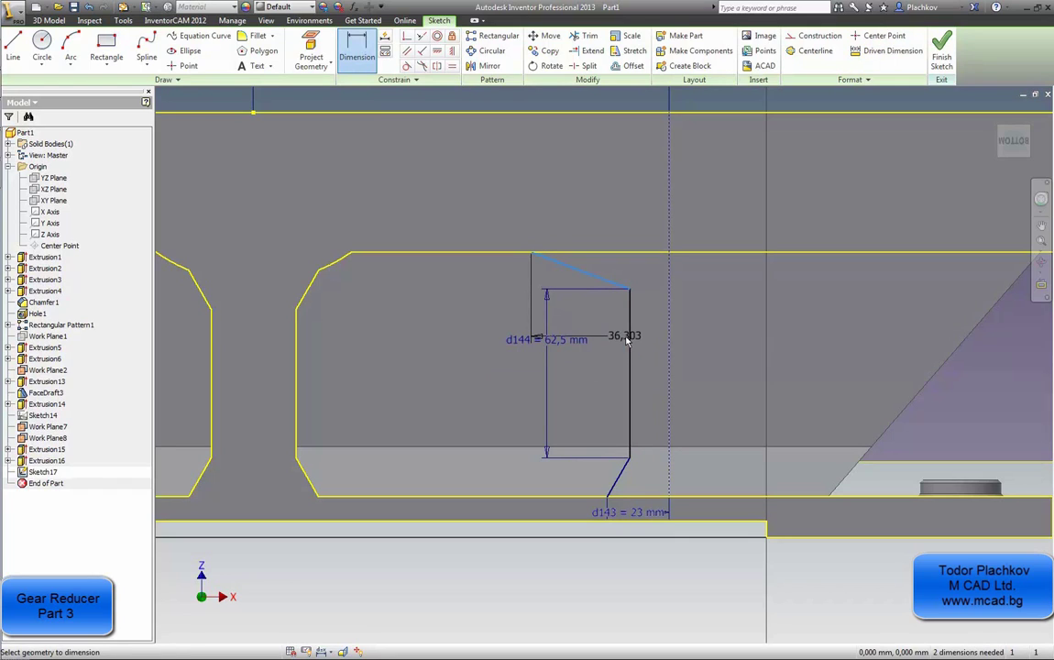
{"action": "left_click", "coordinate": [591, 317]}
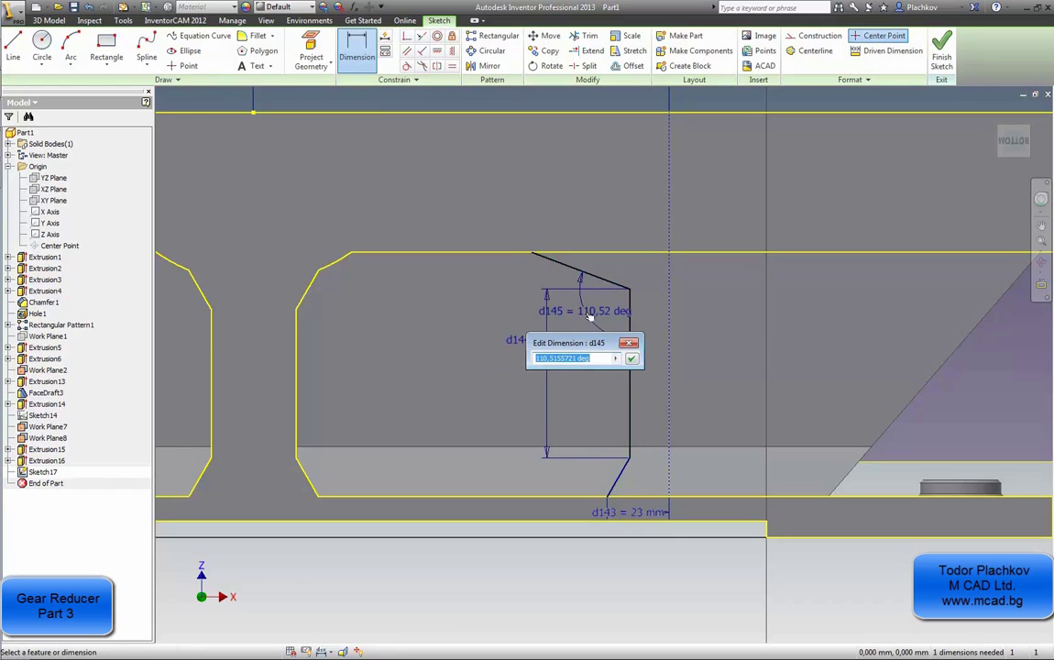
{"action": "key", "text": "Return"}
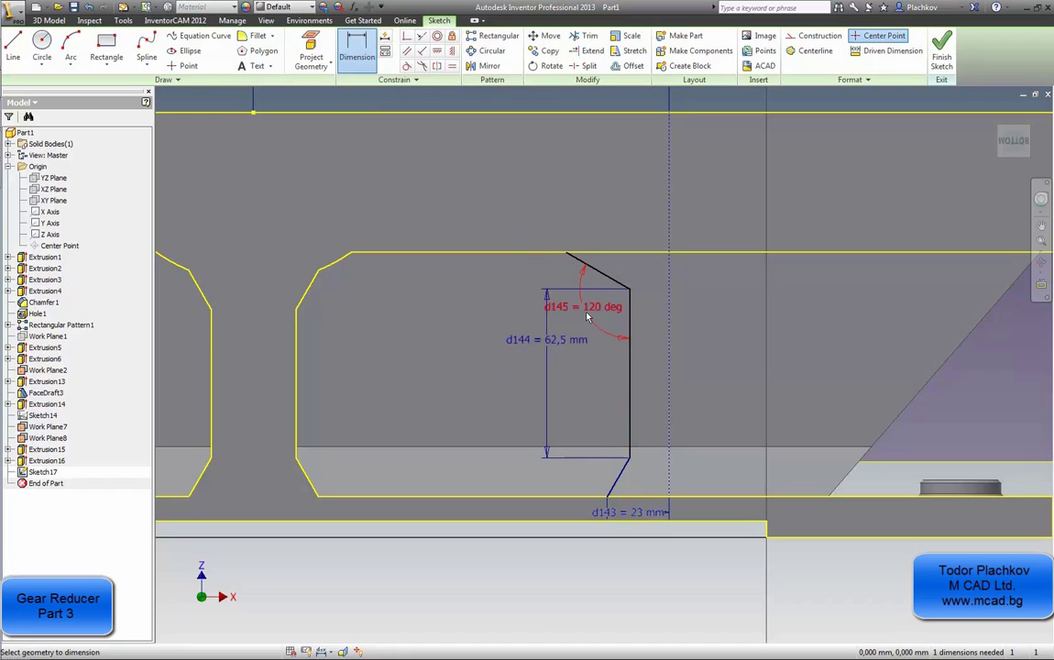
{"action": "double_click", "coordinate": [598, 310]}
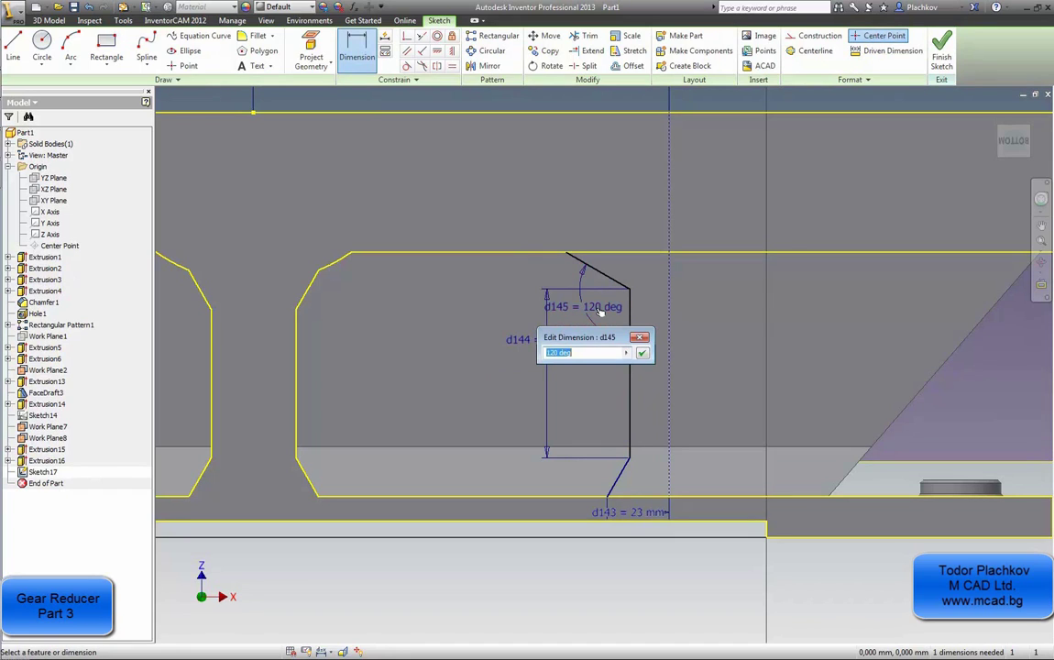
{"action": "type", "text": "150"}
{"action": "key", "text": "Return"}
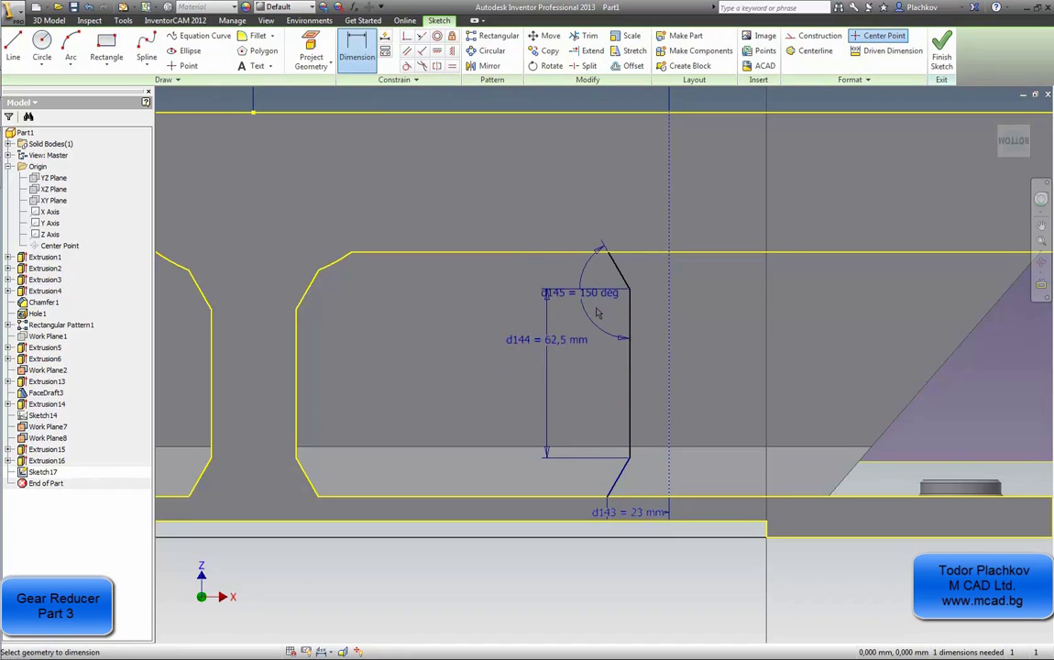
{"action": "middle_click_drag", "start_coordinate": [757, 315], "coordinate": [749, 345]}
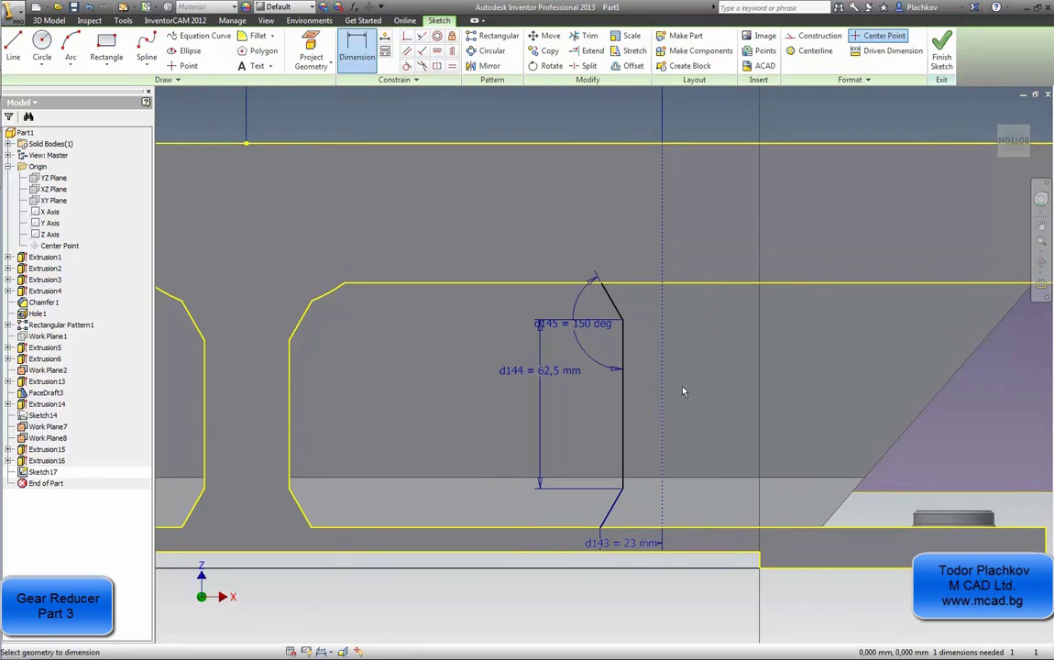
{"action": "middle_click_drag", "start_coordinate": [682, 390], "coordinate": [646, 385]}
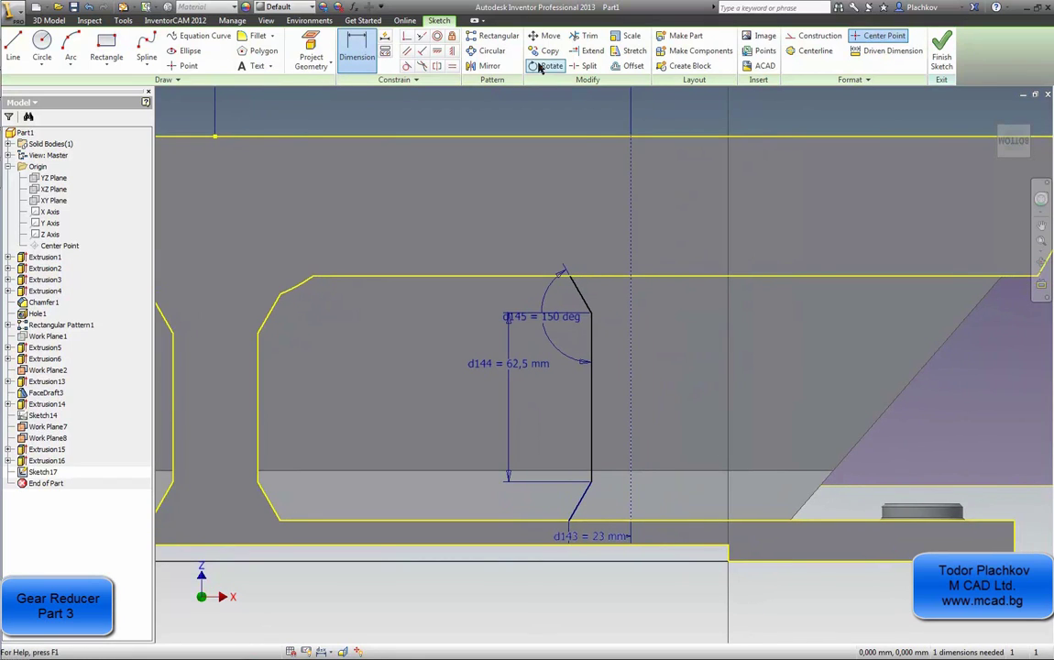
- Mirror the rib profile's vertical line and its two sloped lines about the vertical centerline
{"action": "left_click", "coordinate": [483, 65]}
{"action": "left_click", "coordinate": [591, 312]}
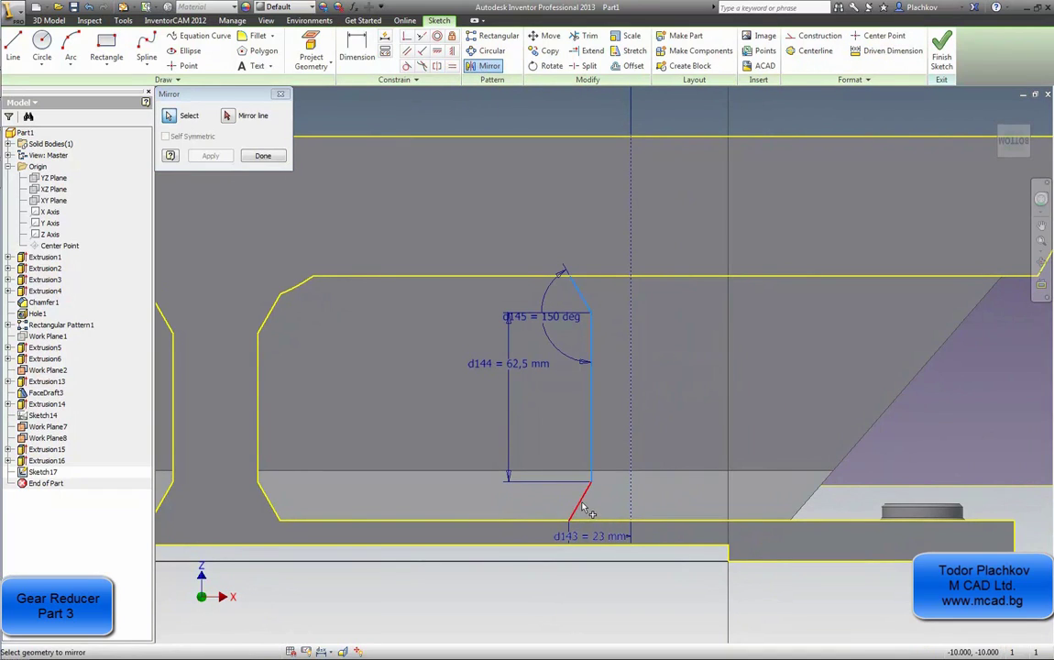
{"action": "right_click", "coordinate": [611, 406]}
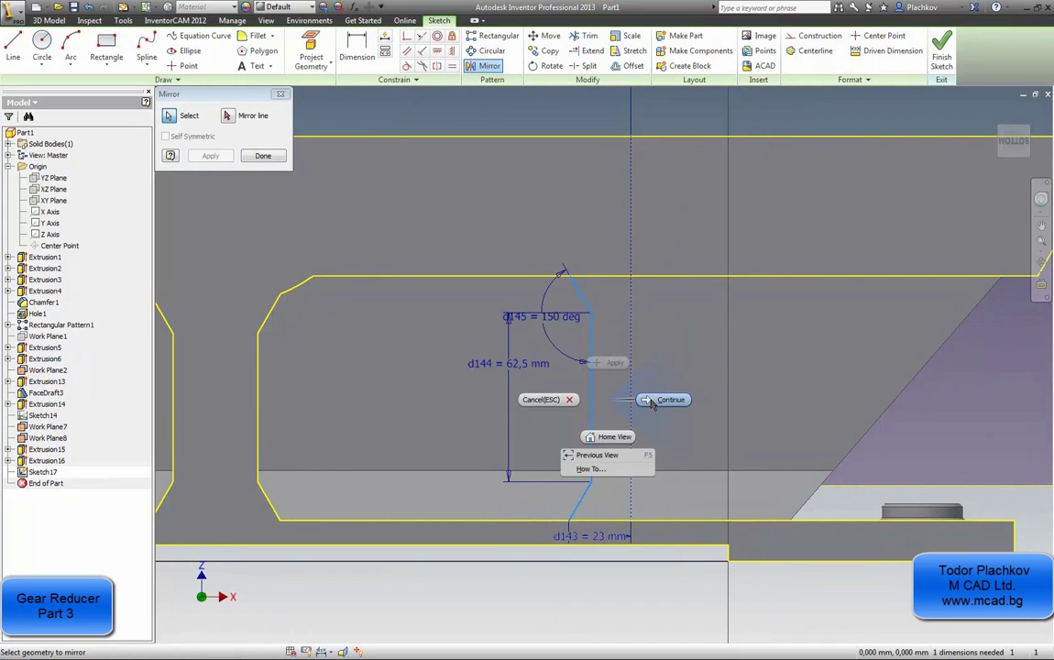
{"action": "left_click", "coordinate": [651, 404]}
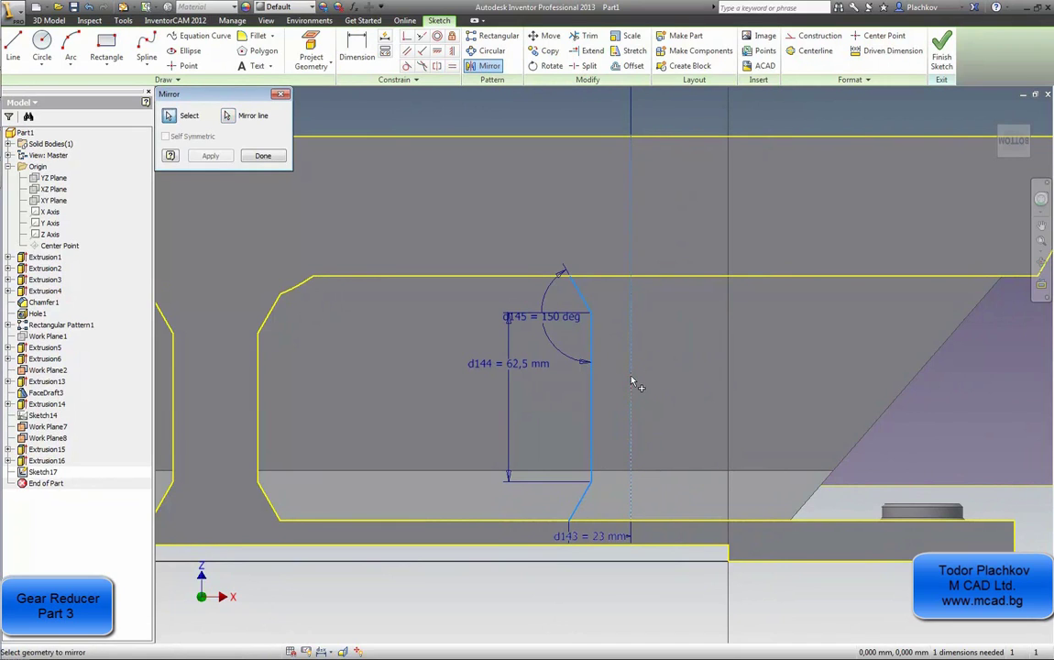
{"action": "left_click", "coordinate": [207, 157]}
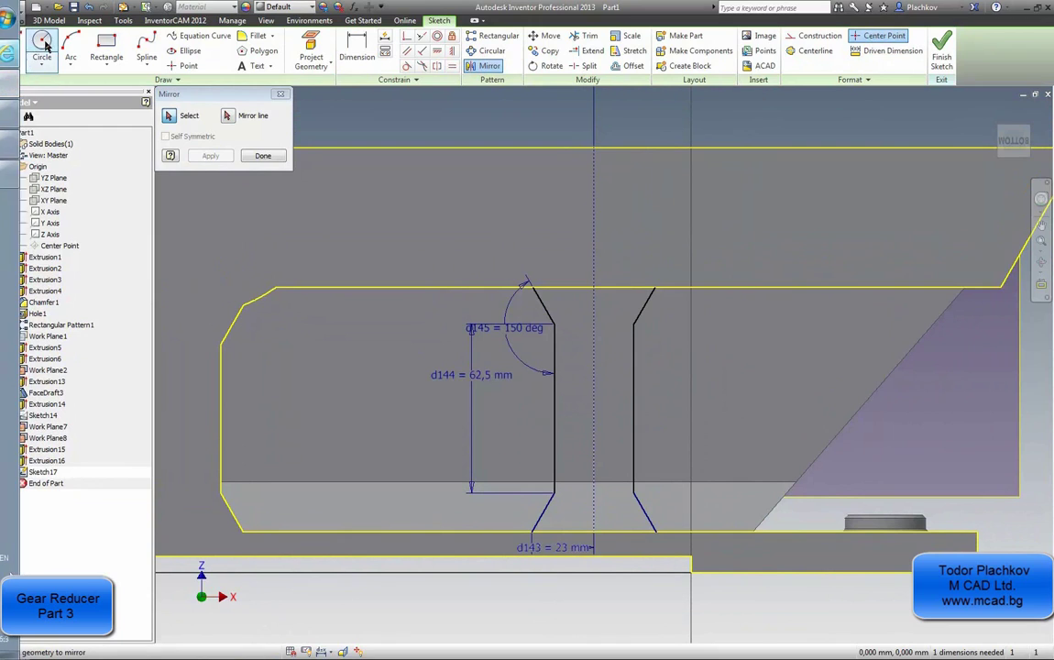
- Close the rib profile with horizontal lines joining its upper endpoints and its lower endpoints, and finish the sketch
{"action": "left_click", "coordinate": [13, 46]}
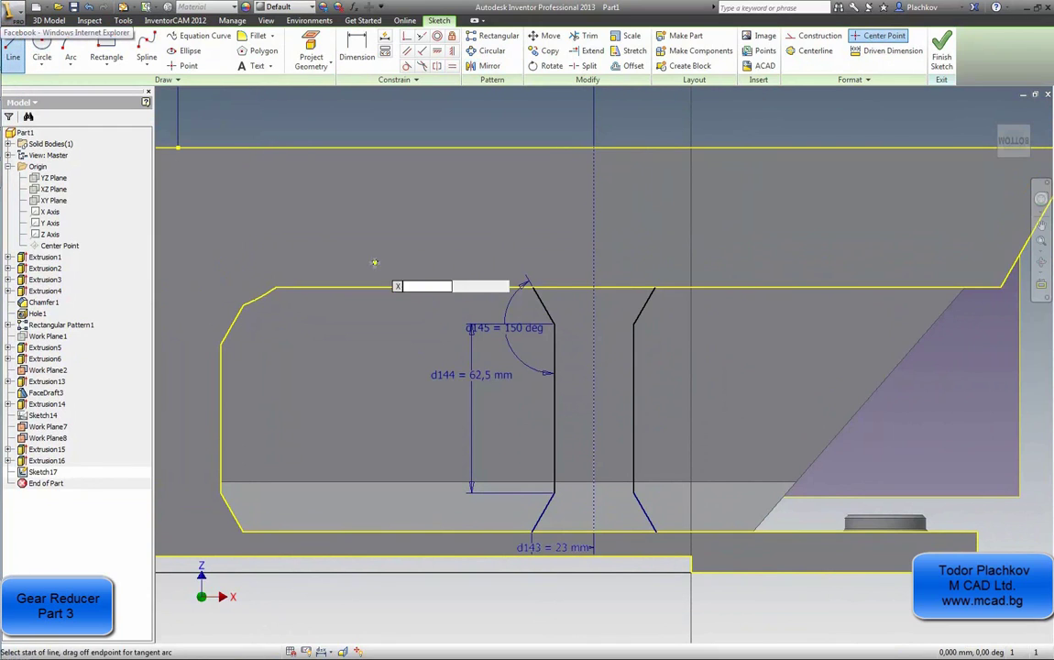
{"action": "left_click", "coordinate": [533, 286]}
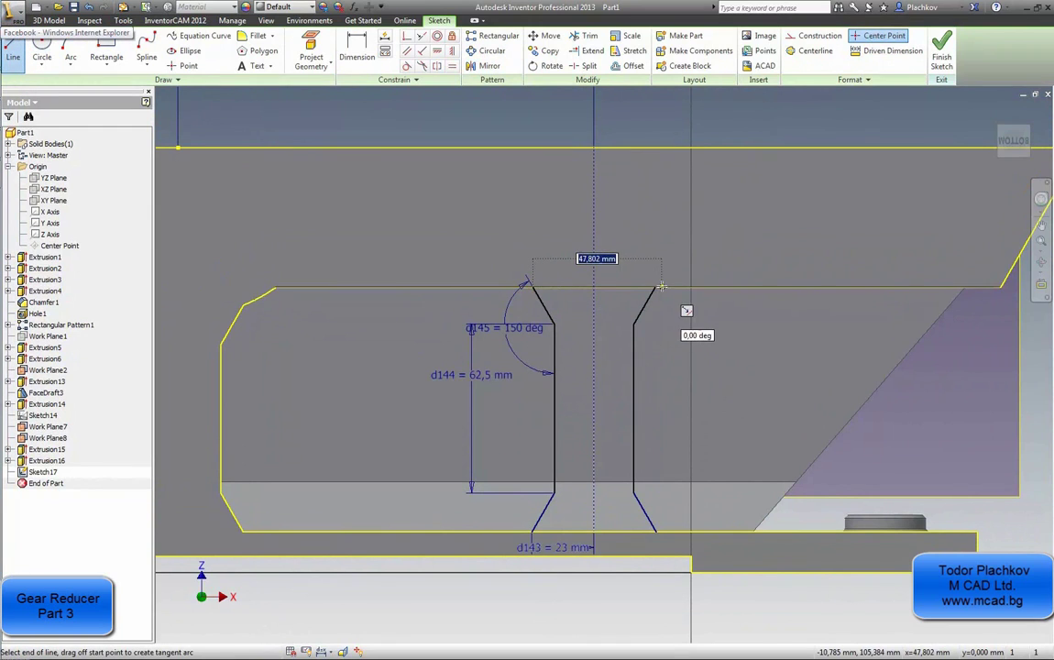
{"action": "double_click", "coordinate": [653, 288]}
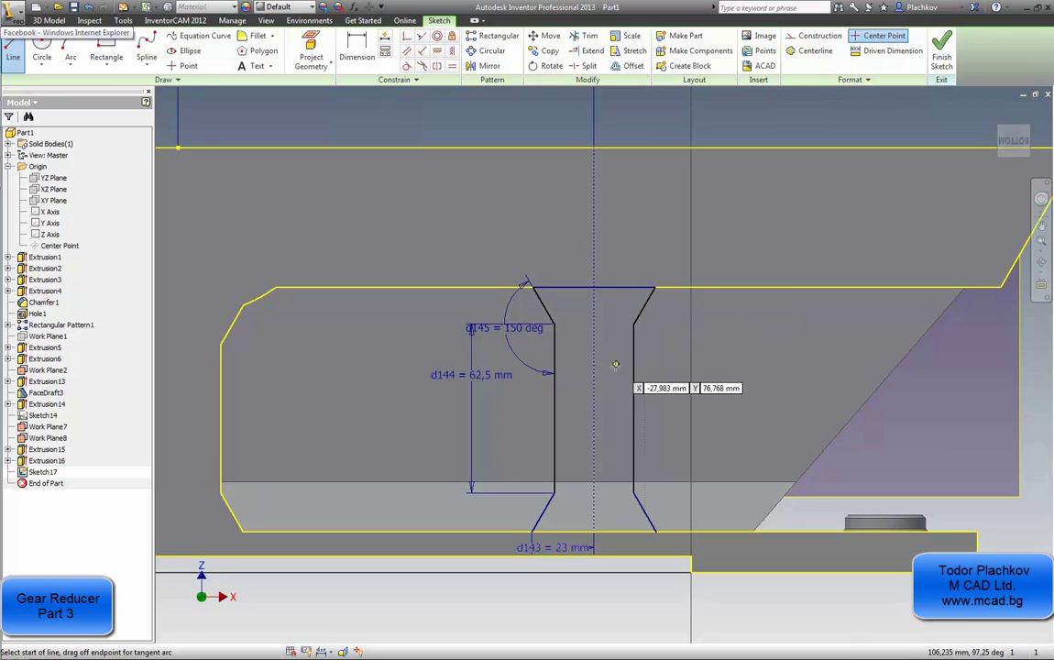
{"action": "left_click", "coordinate": [532, 530]}
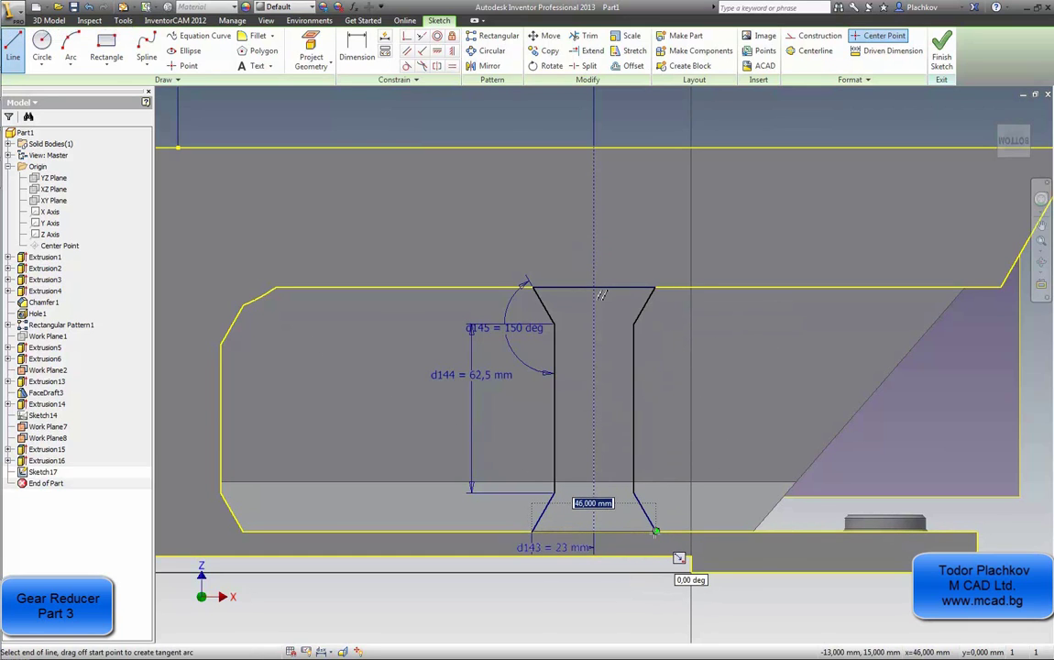
{"action": "double_click", "coordinate": [654, 531]}
{"action": "key", "text": "Escape"}
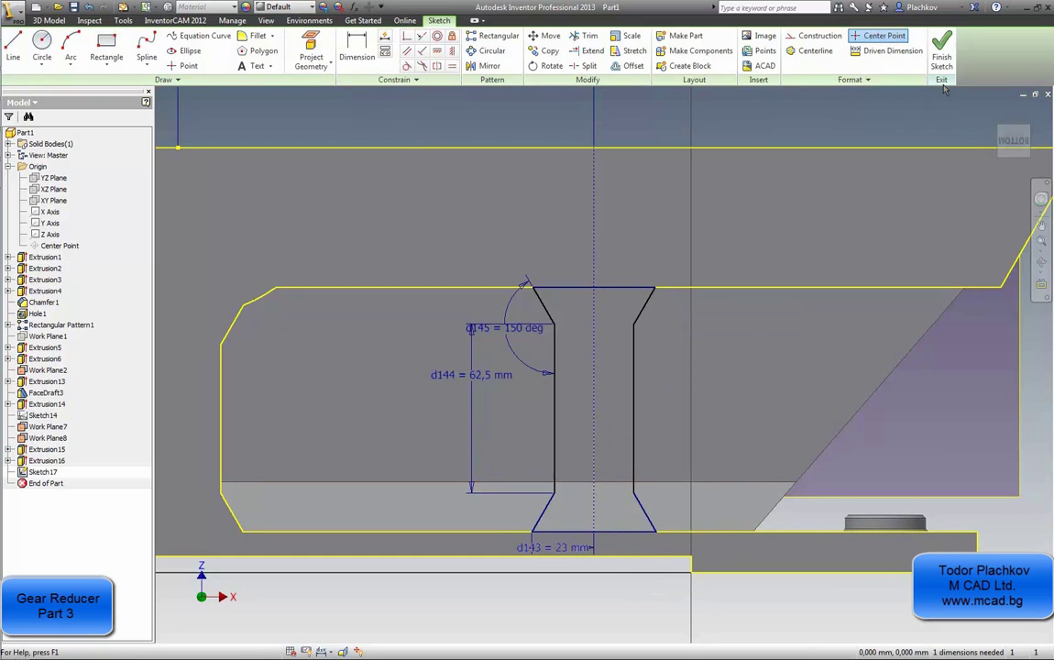
{"action": "left_click", "coordinate": [941, 56]}
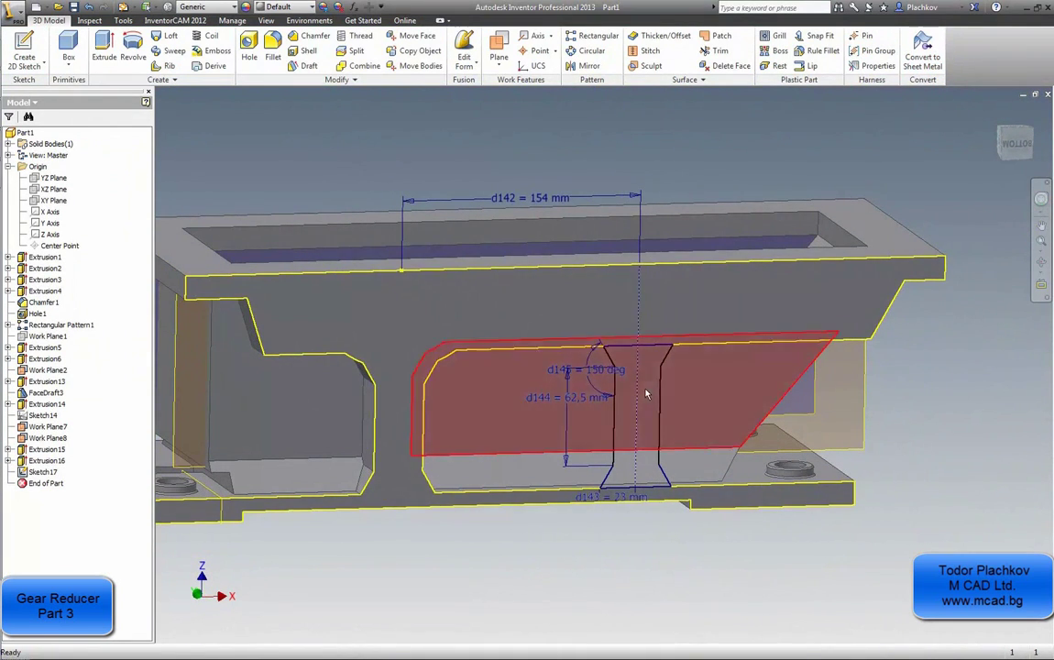
- Extrude the second rib's profile toward the housing wall with the To Next extent
{"action": "right_click", "coordinate": [631, 164]}
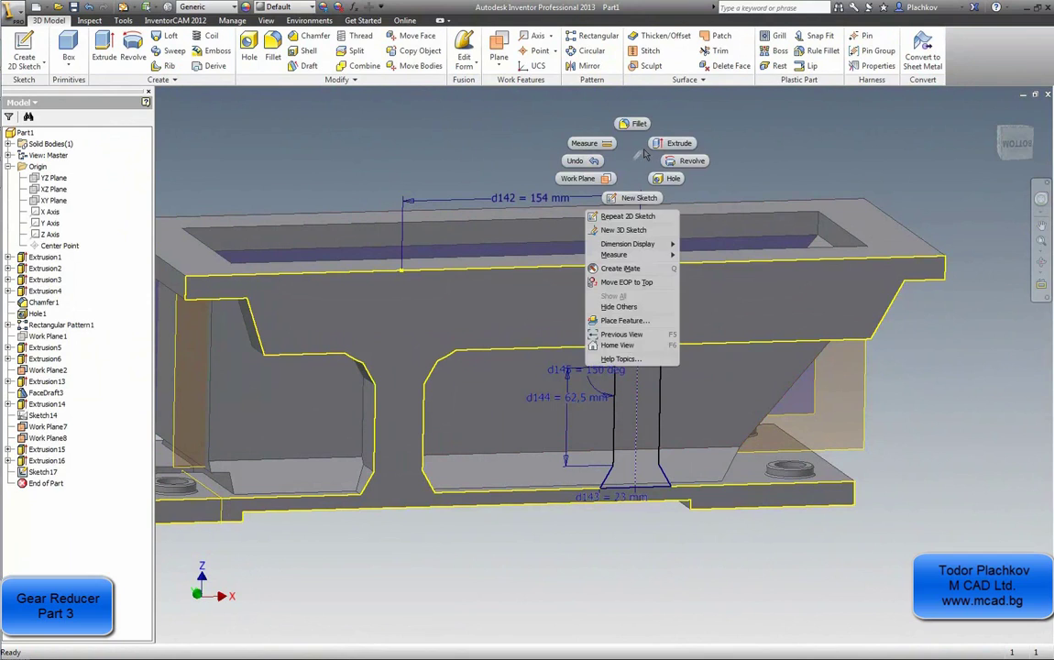
{"action": "left_click", "coordinate": [676, 144]}
{"action": "left_click", "coordinate": [586, 416]}
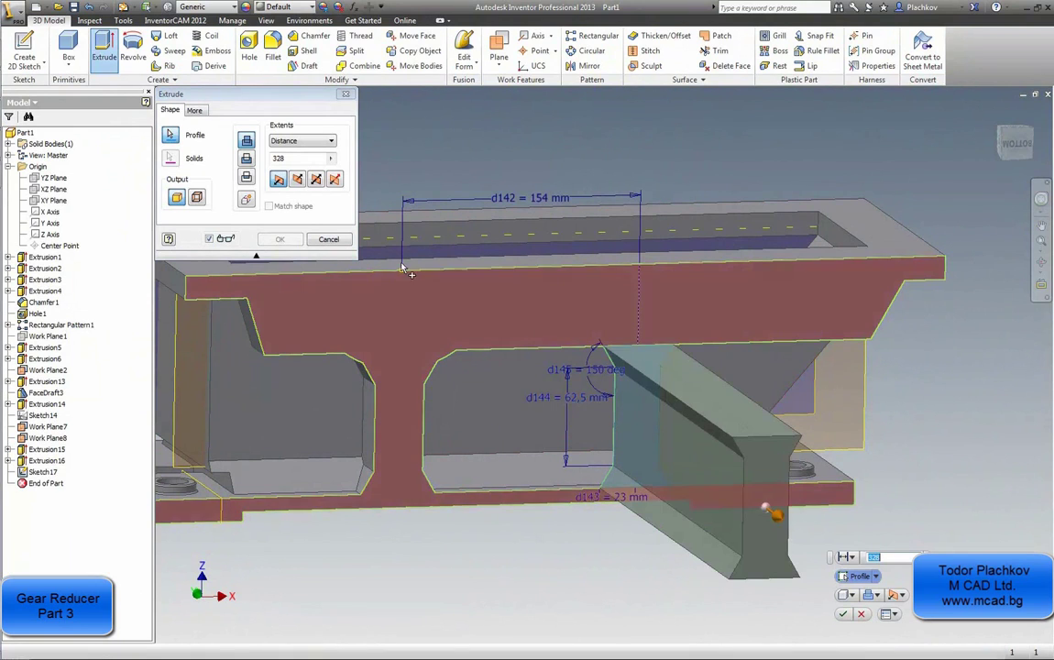
{"action": "left_click", "coordinate": [284, 141]}
{"action": "left_click", "coordinate": [296, 161]}
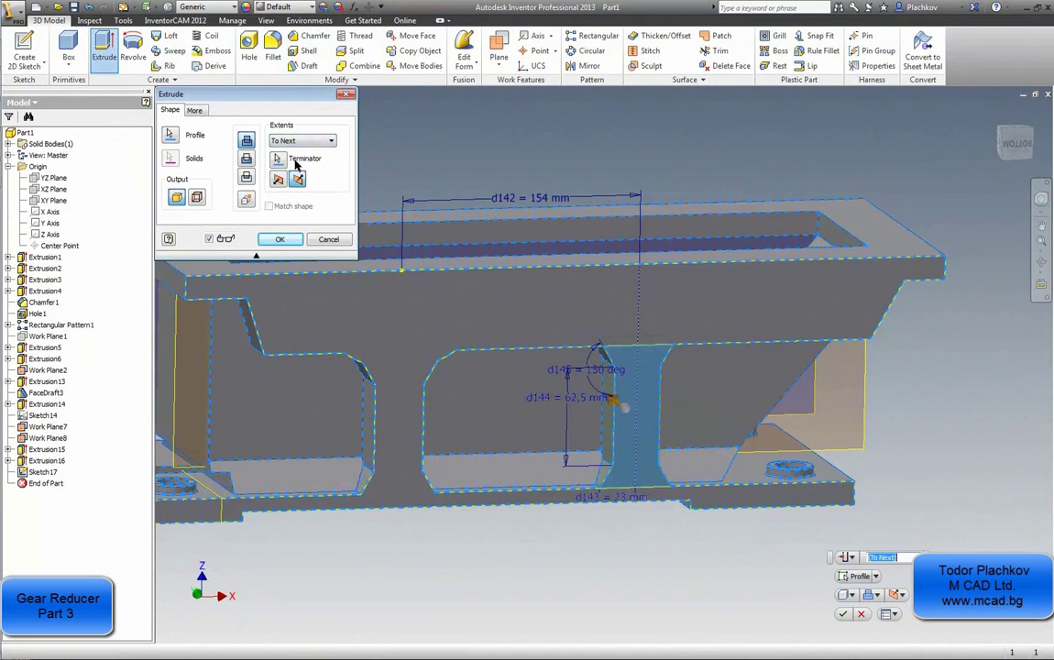
{"action": "left_click", "coordinate": [279, 239]}
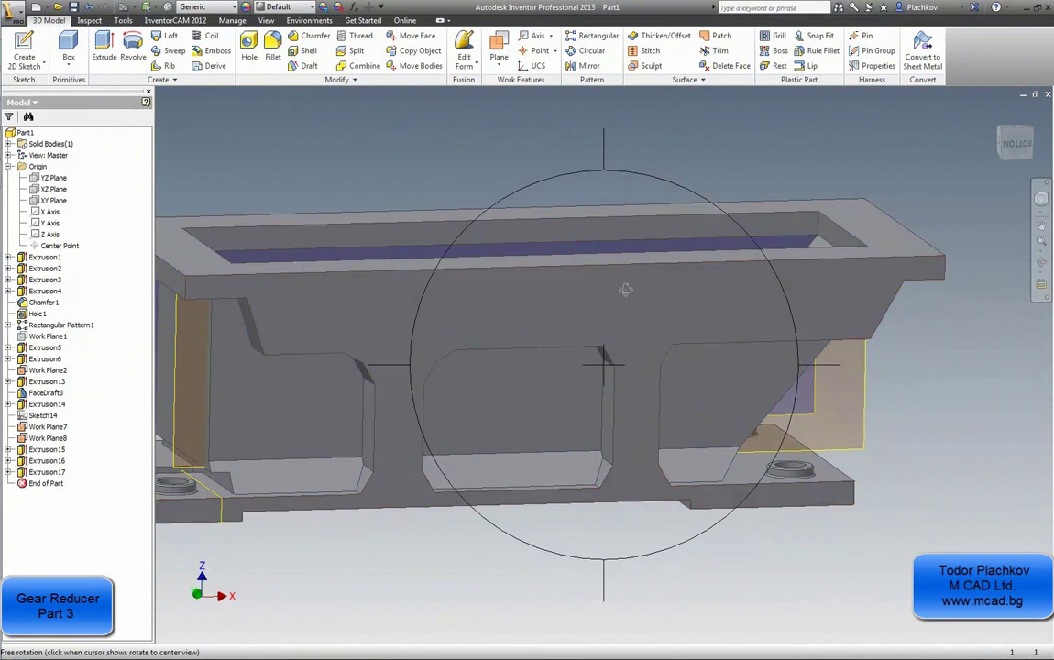
{"action": "middle_click_drag", "start_coordinate": [626, 290], "coordinate": [668, 242], "text": "shift"}
{"action": "left_click_drag", "start_coordinate": [668, 242], "coordinate": [590, 344]}
{"action": "key", "text": "Escape"}
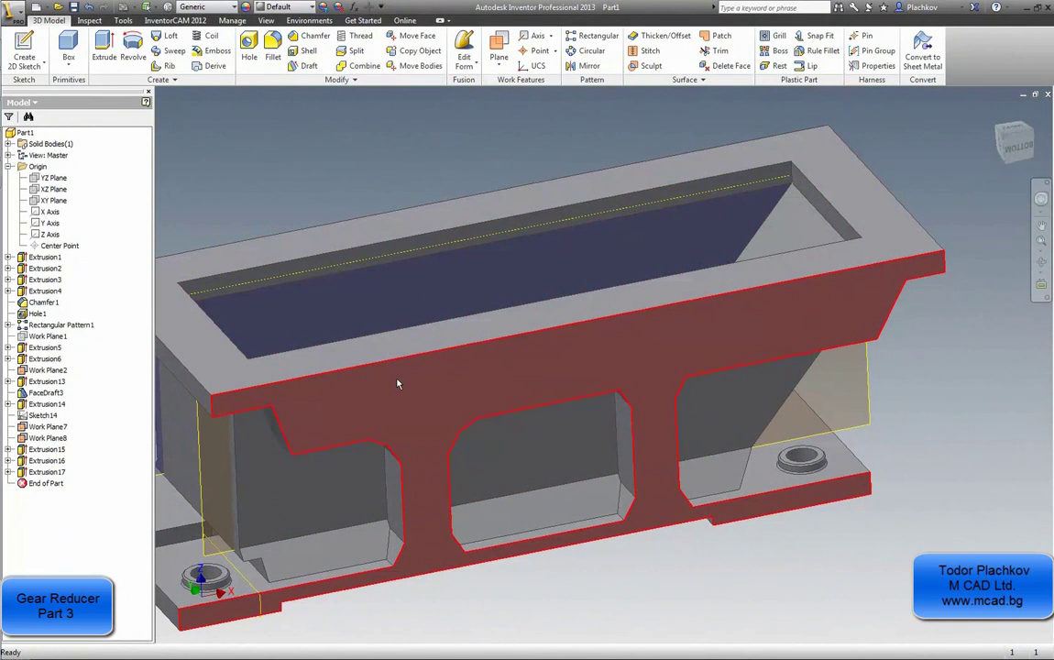
- Switch to the AutoCAD drawing and examine the bearing bosses in the front and plan views
{"action": "mouse_move", "coordinate": [1, 83]}
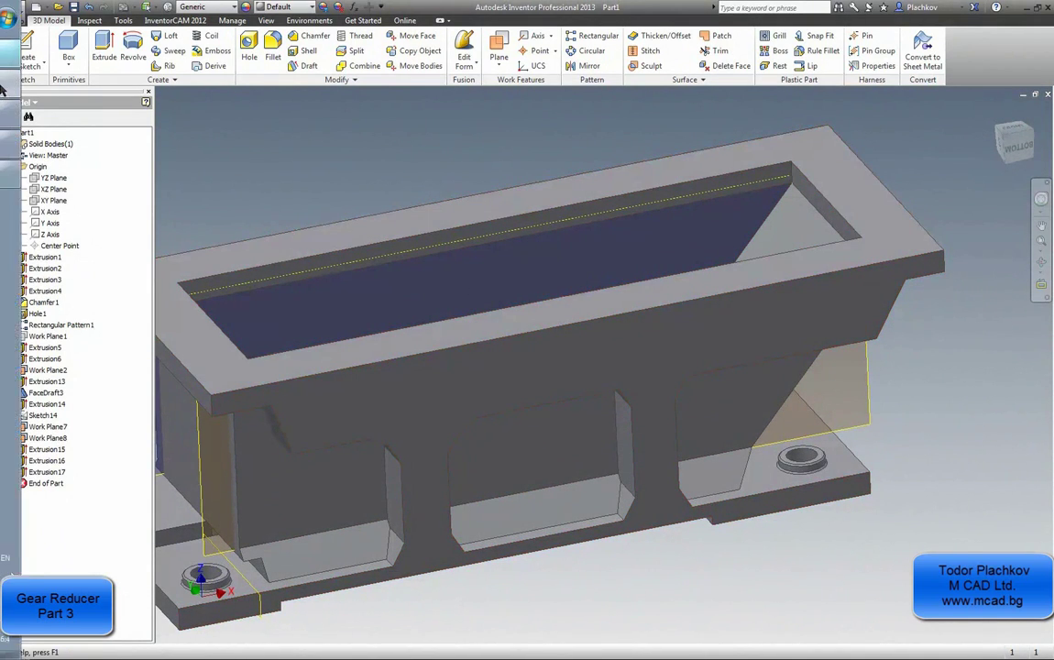
{"action": "left_click", "coordinate": [11, 104]}
{"action": "scroll", "coordinate": [273, 275], "scroll_direction": "down", "scroll_amount": 1}
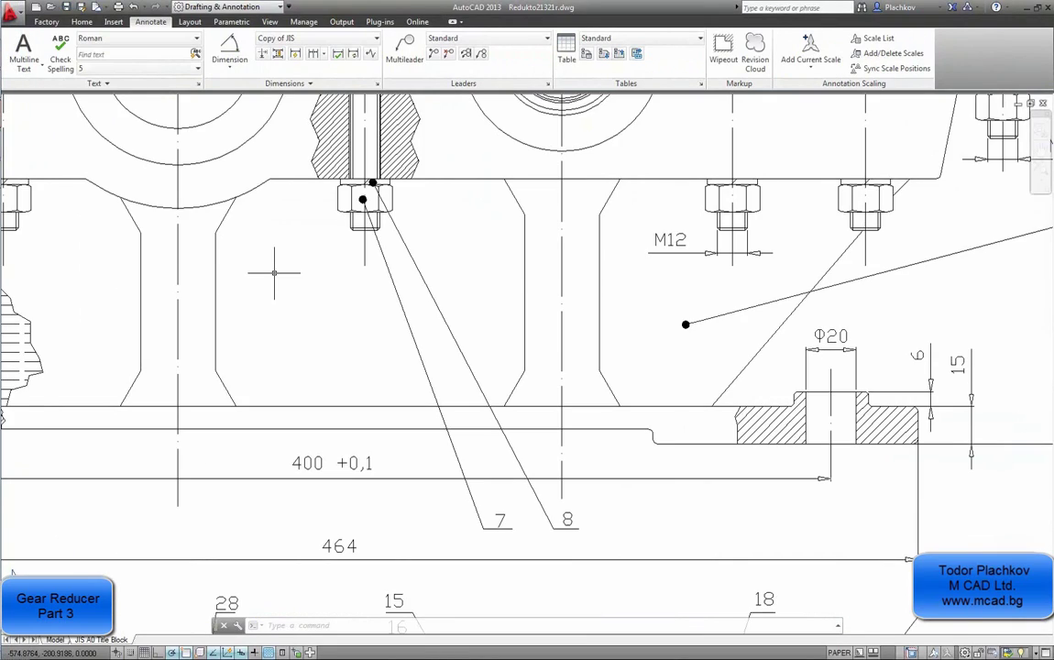
{"action": "middle_click_drag", "start_coordinate": [282, 273], "coordinate": [337, 457]}
{"action": "scroll", "coordinate": [303, 245], "scroll_direction": "down", "scroll_amount": 3}
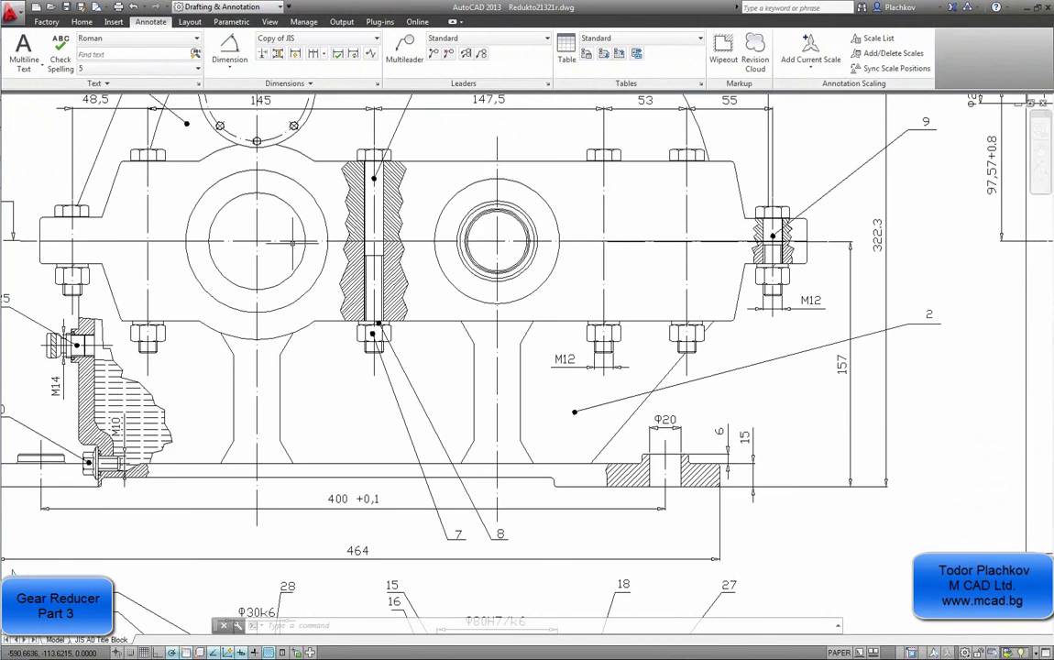
{"action": "middle_click_drag", "start_coordinate": [293, 215], "coordinate": [328, 230]}
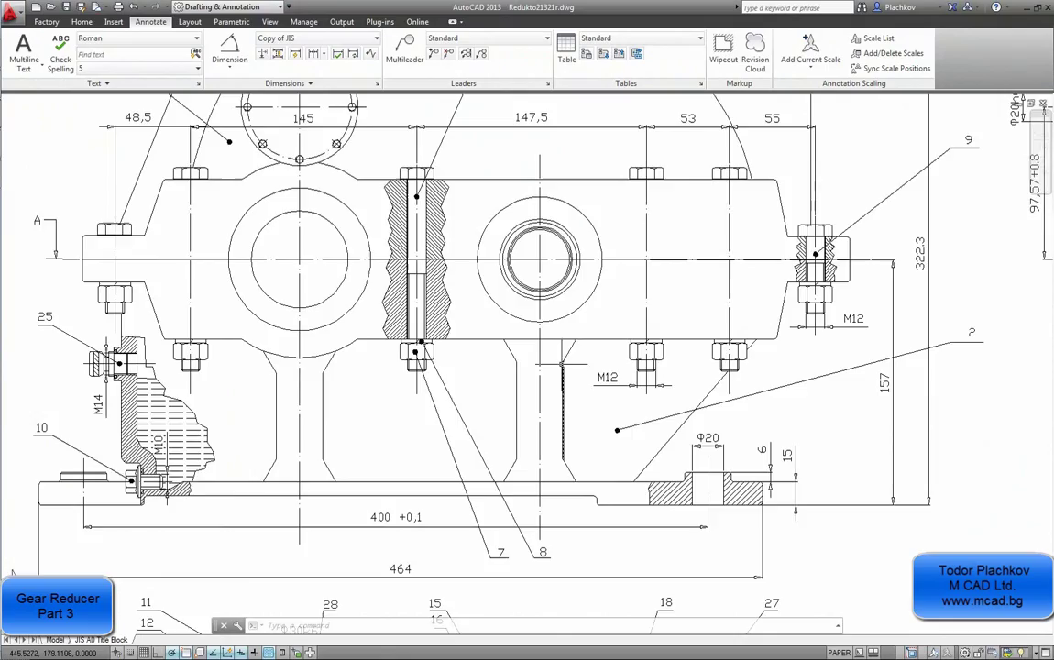
{"action": "mouse_move", "coordinate": [1007, 366]}
{"action": "middle_mouse_down"}
{"action": "mouse_move", "coordinate": [645, 337]}
{"action": "mouse_move", "coordinate": [416, 336]}
{"action": "mouse_move", "coordinate": [844, 333]}
{"action": "middle_mouse_up"}
{"action": "mouse_move", "coordinate": [304, 278]}
{"action": "middle_mouse_down"}
{"action": "mouse_move", "coordinate": [347, 166]}
{"action": "mouse_move", "coordinate": [409, 108]}
{"action": "middle_mouse_up"}
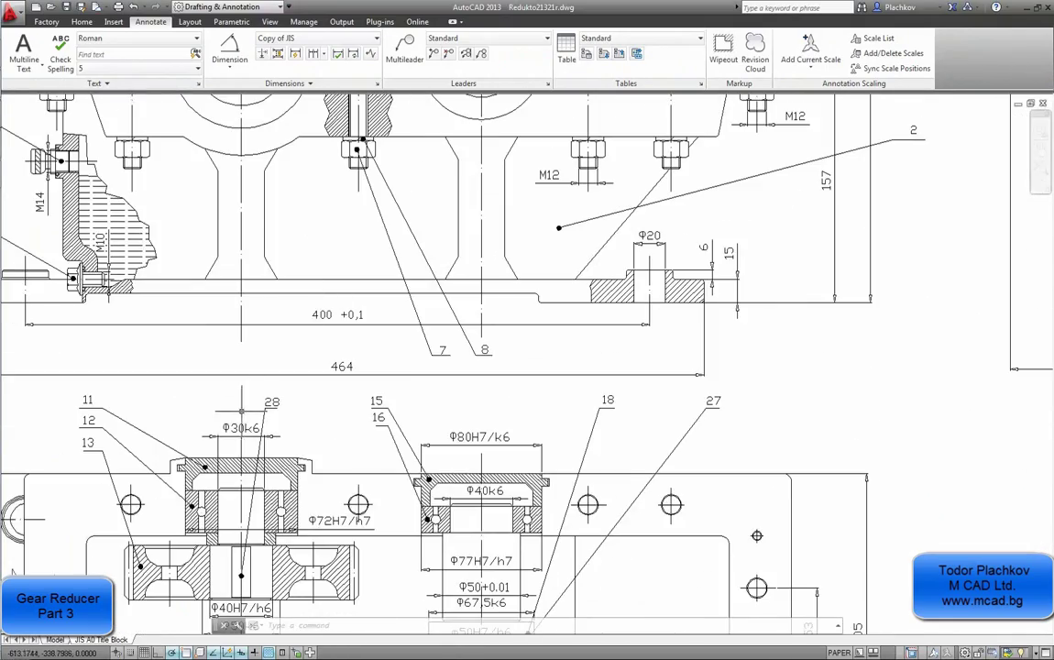
{"action": "scroll", "coordinate": [220, 430], "scroll_direction": "up", "scroll_amount": 2}
{"action": "scroll", "coordinate": [188, 353], "scroll_direction": "up", "scroll_amount": 2}
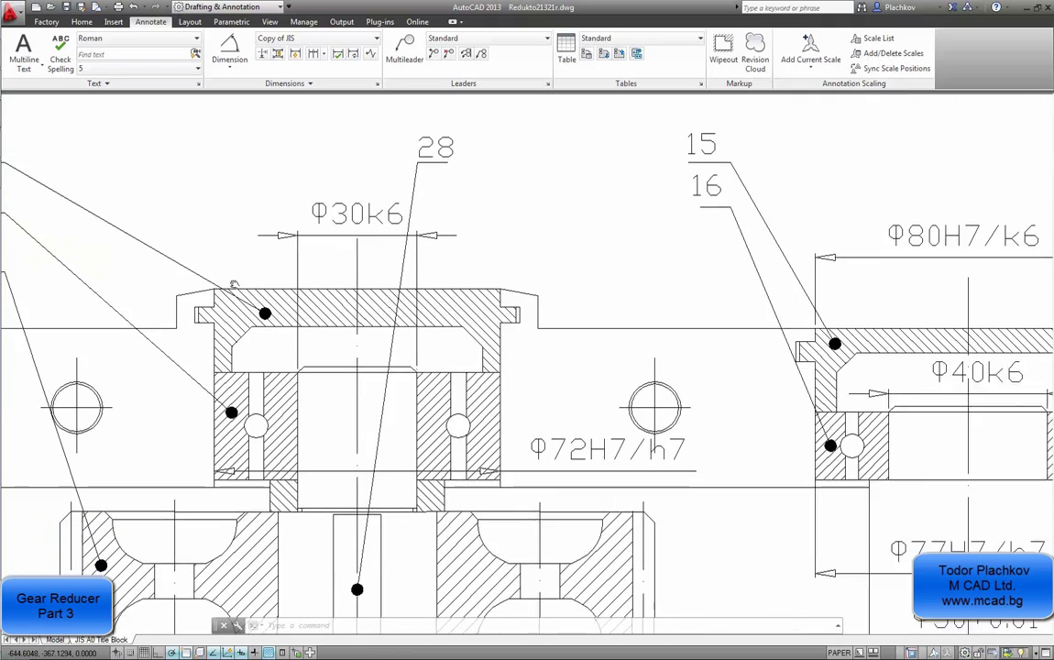
{"action": "scroll", "coordinate": [246, 248], "scroll_direction": "down", "scroll_amount": 2}
{"action": "middle_click_drag", "start_coordinate": [220, 366], "coordinate": [270, 304]}
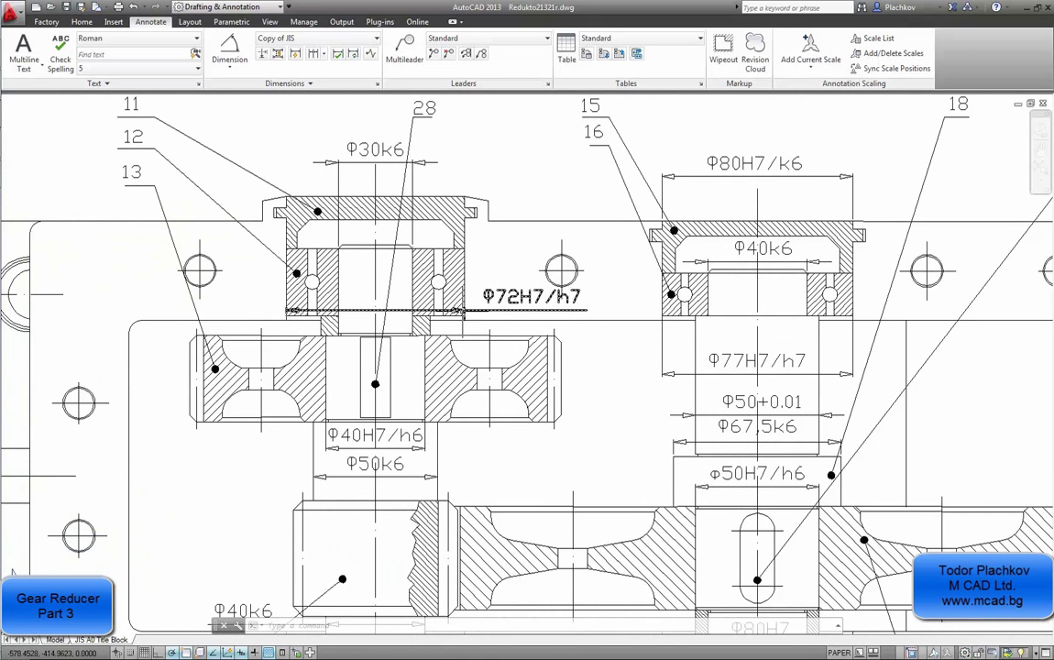
{"action": "middle_click_drag", "start_coordinate": [459, 327], "coordinate": [457, 367]}
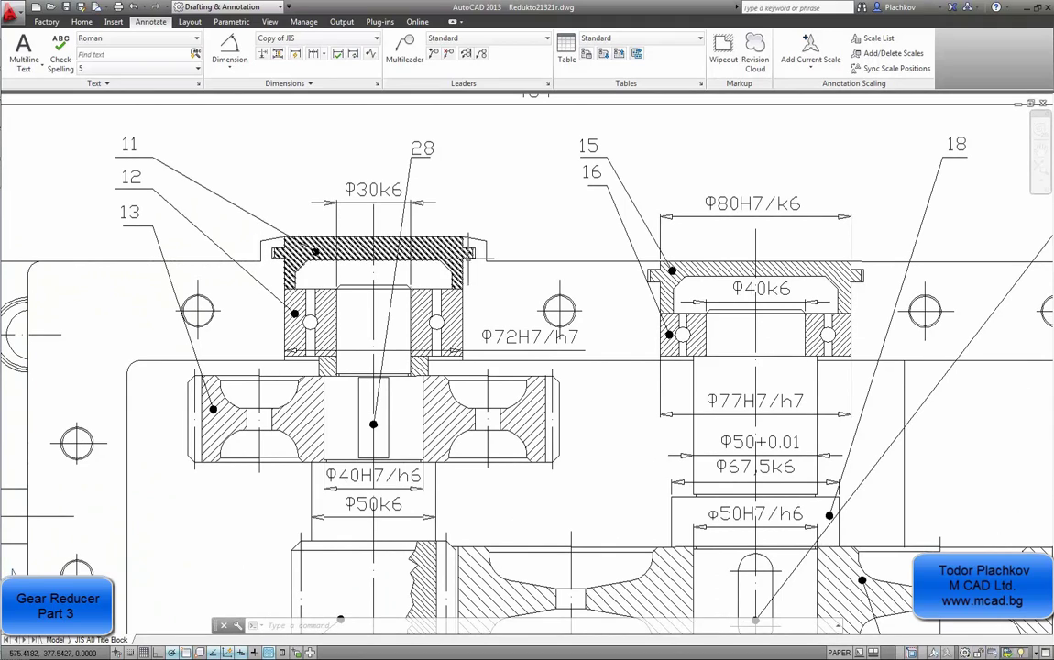
{"action": "middle_click_drag", "start_coordinate": [468, 258], "coordinate": [459, 337]}
{"action": "scroll", "coordinate": [449, 299], "scroll_direction": "down", "scroll_amount": 2}
{"action": "mouse_move", "coordinate": [442, 294]}
{"action": "middle_mouse_down"}
{"action": "mouse_move", "coordinate": [428, 424]}
{"action": "mouse_move", "coordinate": [420, 340]}
{"action": "mouse_move", "coordinate": [427, 374]}
{"action": "middle_mouse_up"}
- Measure the overall width of the Φ30k6 shaft's bearing boss in the plan view with a linear dimension, without placing it
{"action": "left_click", "coordinate": [241, 69]}
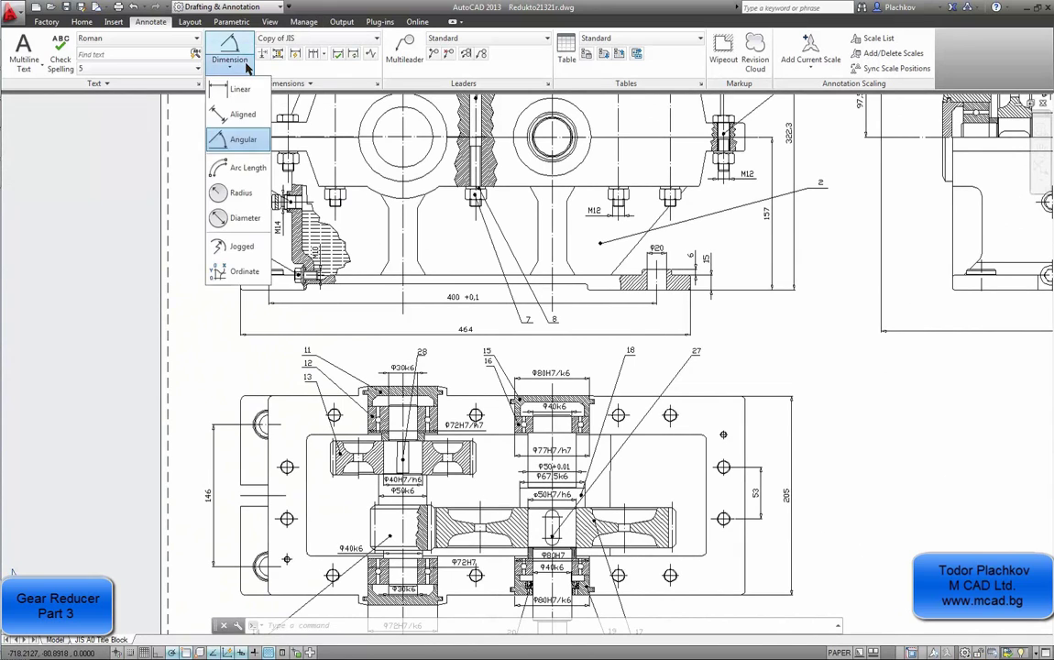
{"action": "left_click", "coordinate": [240, 88]}
{"action": "scroll", "coordinate": [376, 392], "scroll_direction": "up", "scroll_amount": 4}
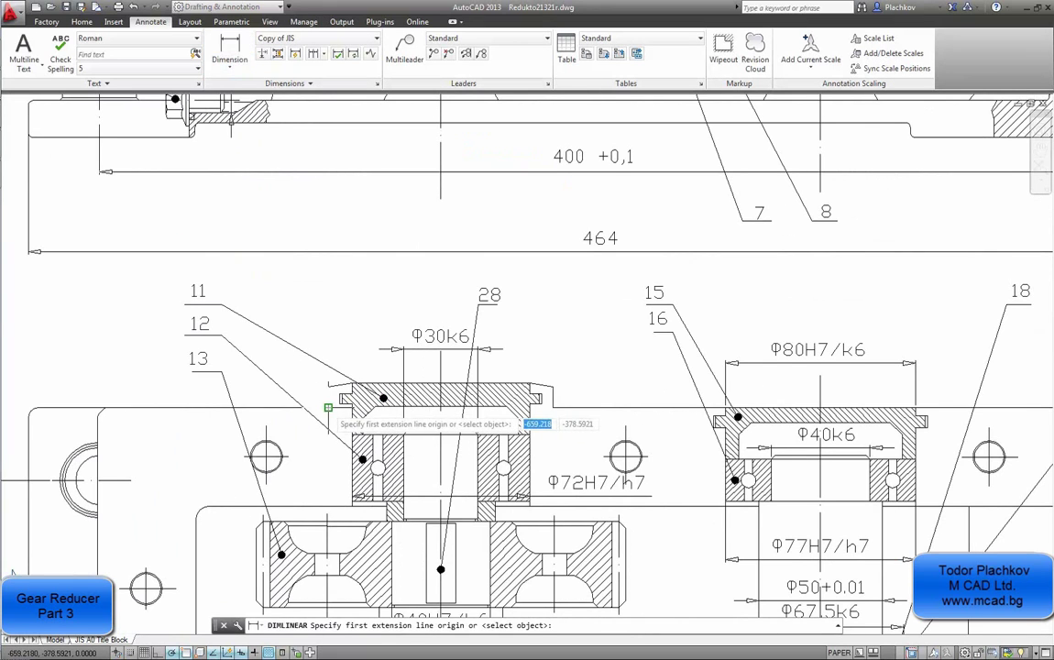
{"action": "left_click", "coordinate": [341, 398]}
{"action": "left_click", "coordinate": [552, 406]}
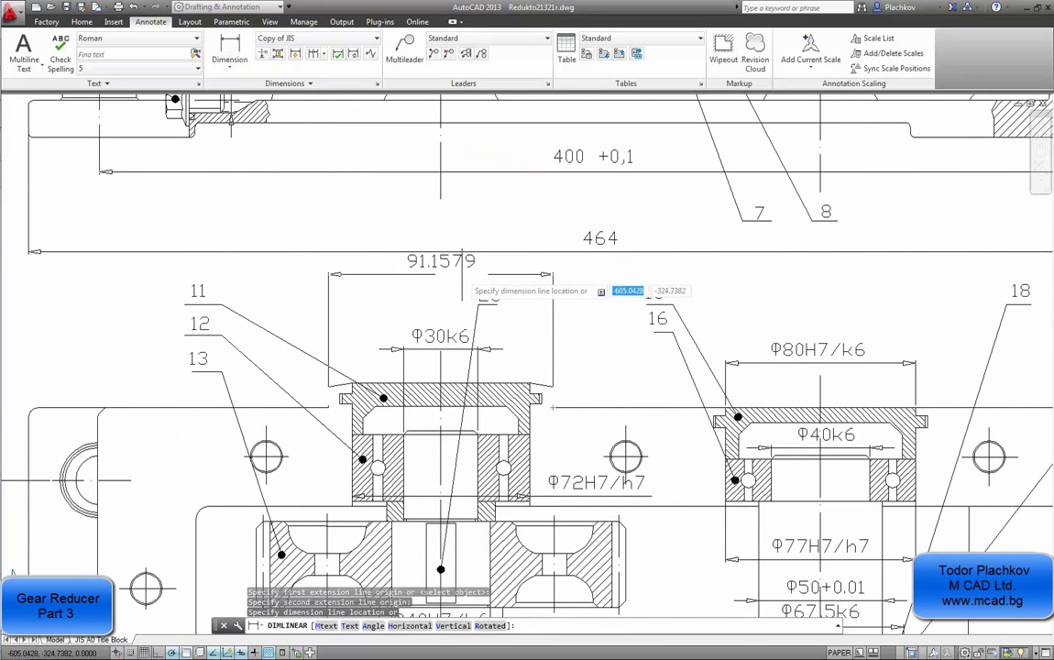
{"action": "scroll", "coordinate": [349, 417], "scroll_direction": "down", "scroll_amount": 5}
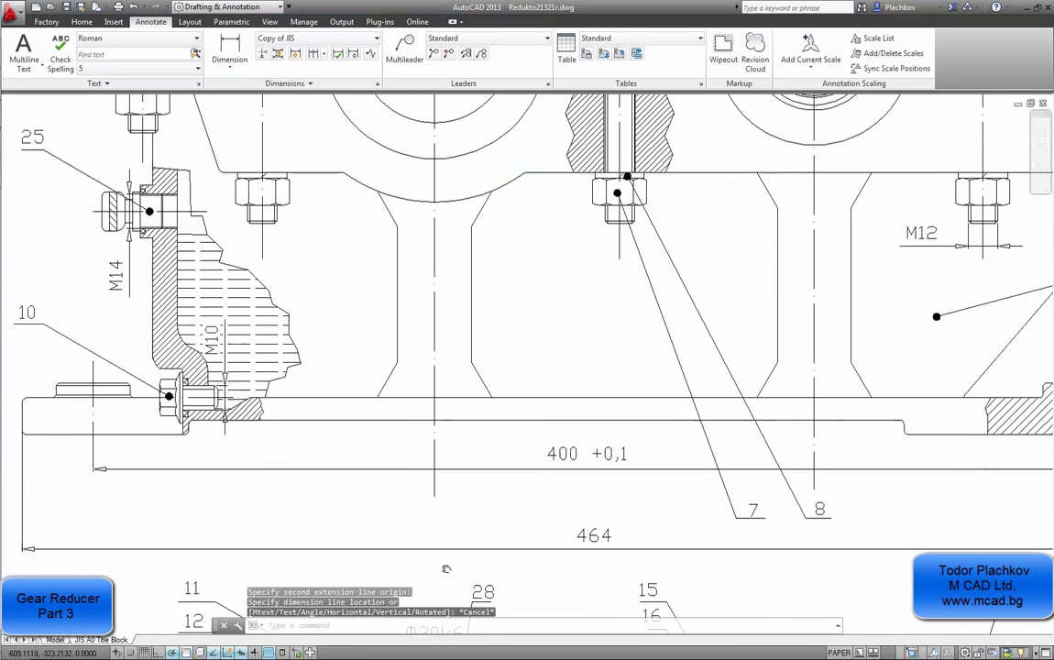
{"action": "key", "text": "Escape"}
- Measure the outer diameter of the larger bearing boss in the front view with a linear dimension, without placing it
{"action": "scroll", "coordinate": [367, 167], "scroll_direction": "up", "scroll_amount": 3}
{"action": "key", "text": "Return"}
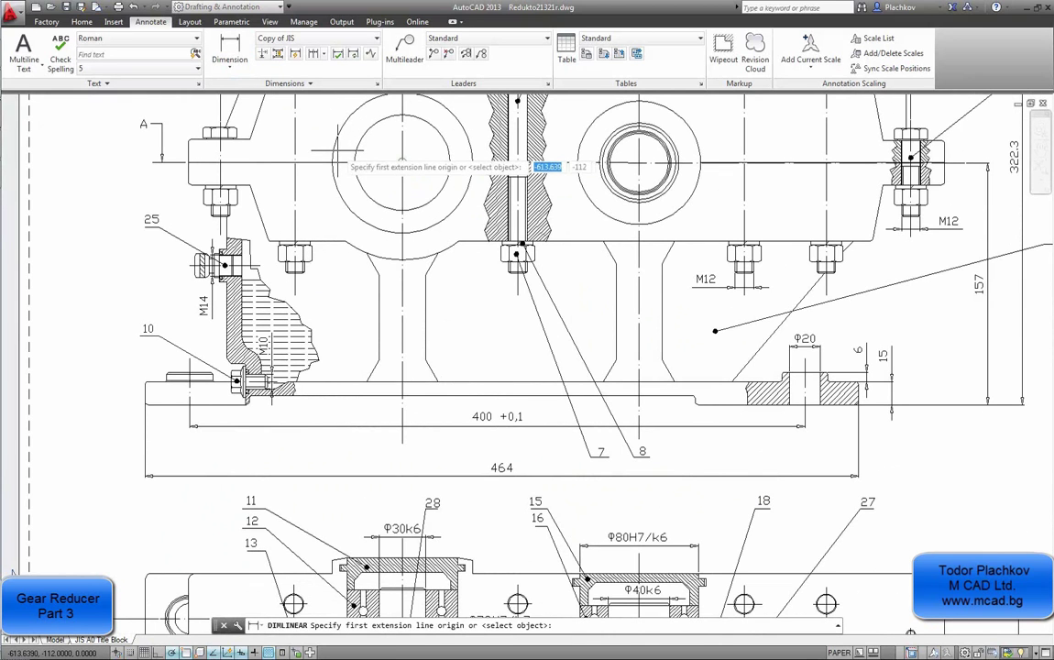
{"action": "key", "text": "Escape"}
{"action": "left_click", "coordinate": [229, 53]}
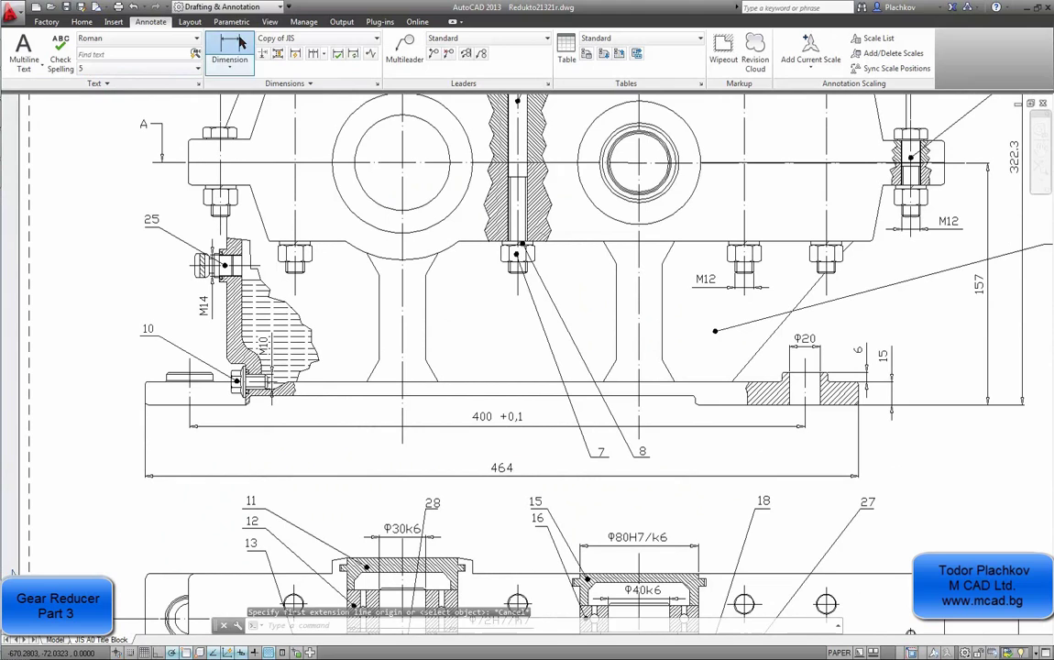
{"action": "left_click", "coordinate": [332, 163]}
{"action": "left_click", "coordinate": [470, 163]}
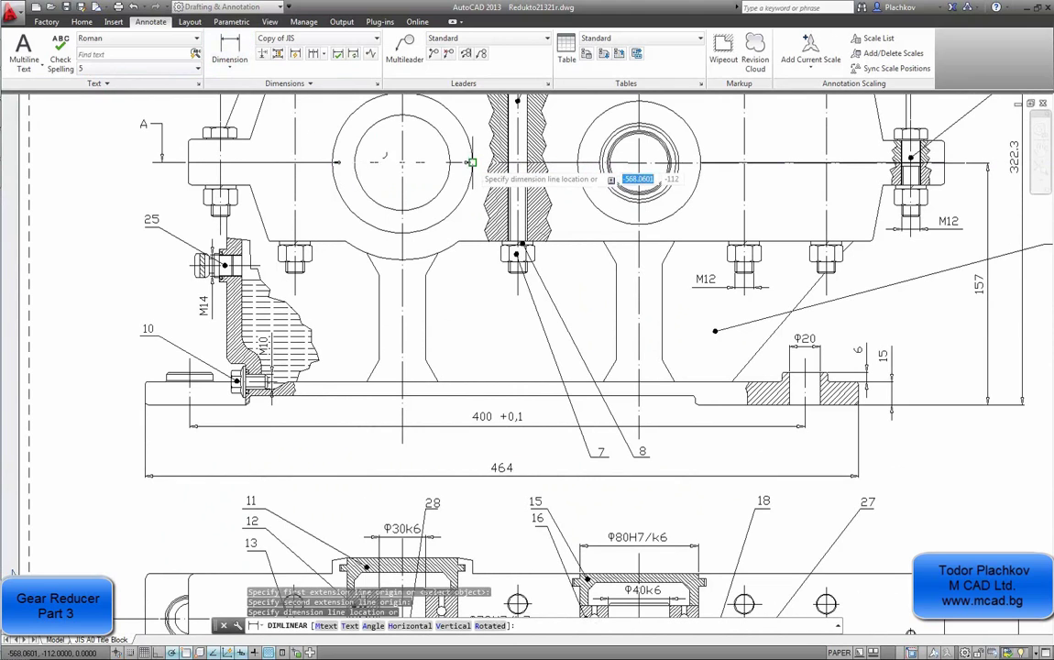
{"action": "key", "text": "Escape"}
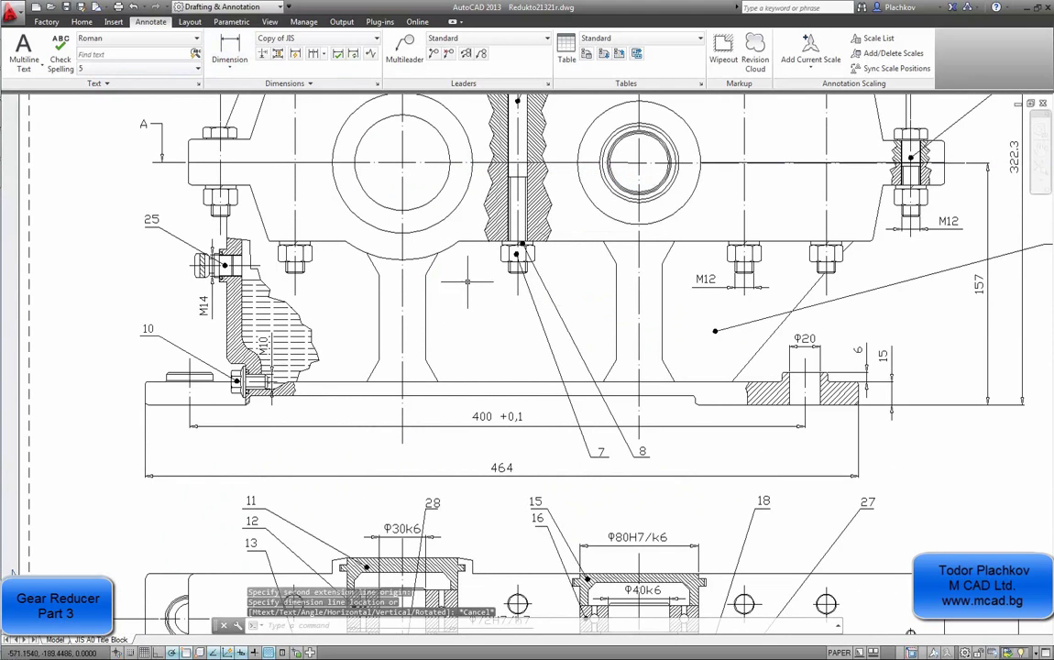
- Measure how far the Φ30k6 shaft's bearing boss projects from the housing edge in the plan view with a linear dimension, without placing it
{"action": "middle_click_drag", "start_coordinate": [422, 455], "coordinate": [415, 349]}
{"action": "scroll", "coordinate": [415, 349], "scroll_direction": "up", "scroll_amount": 4}
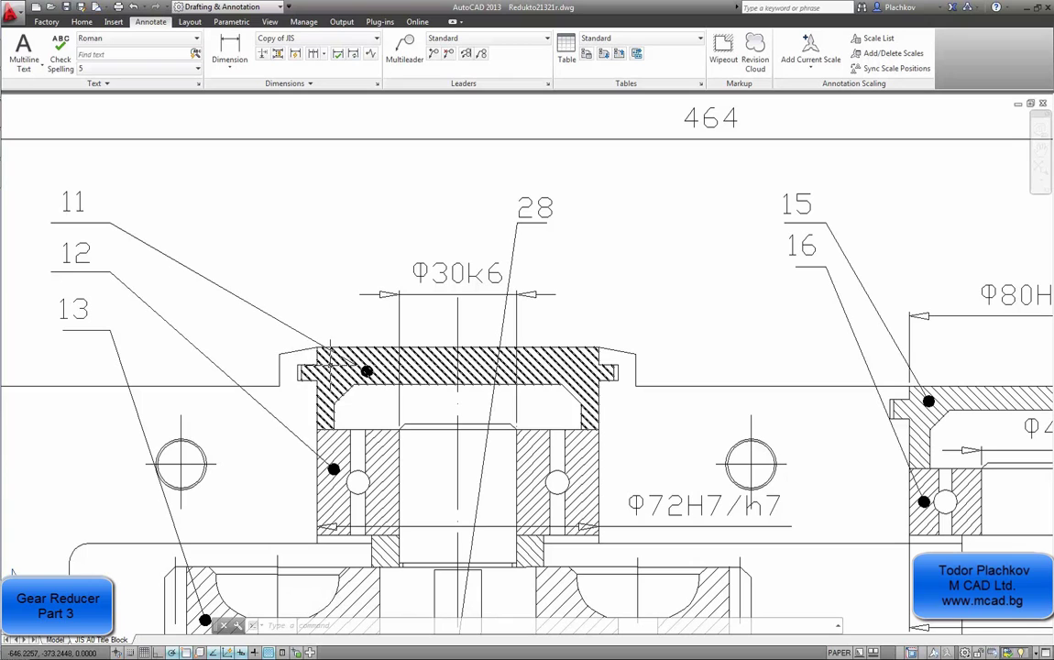
{"action": "mouse_move", "coordinate": [15, 82]}
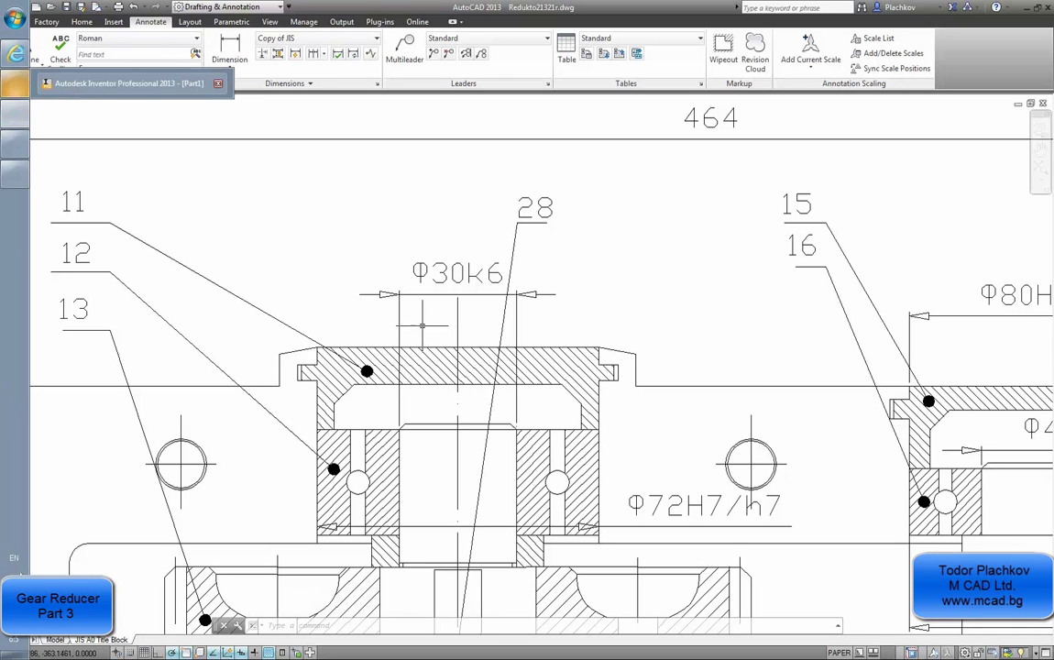
{"action": "key", "text": "Return"}
{"action": "left_click", "coordinate": [280, 385]}
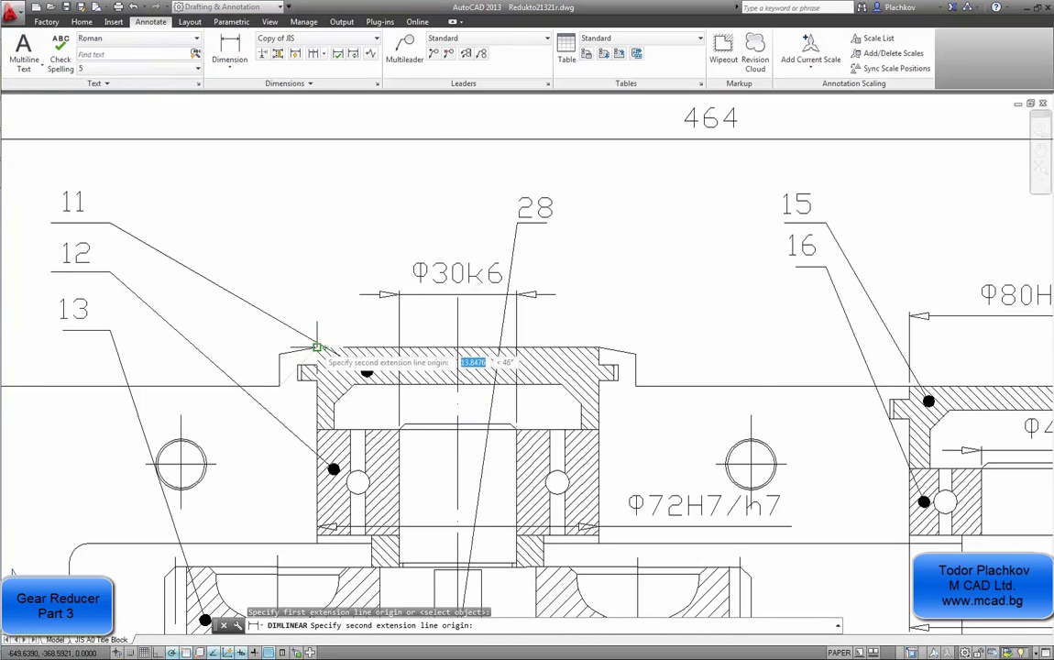
{"action": "left_click", "coordinate": [316, 348]}
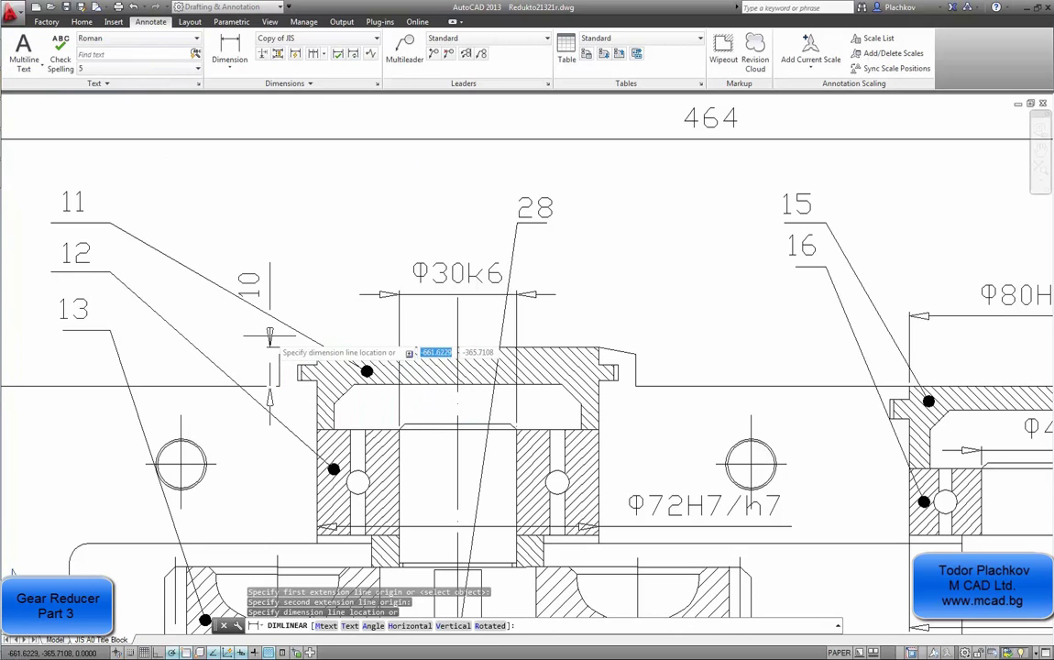
{"action": "key", "text": "Escape"}
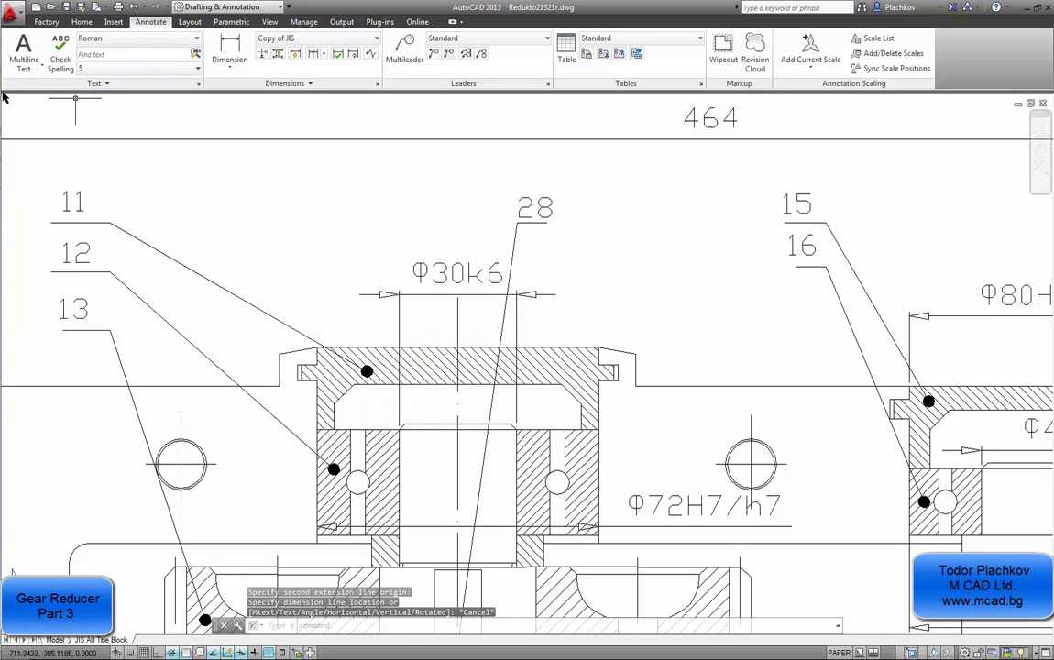
- Switch to the Inventor part and start a new 2D sketch on the housing's long outer side face with the rib openings
{"action": "left_click", "coordinate": [13, 82]}
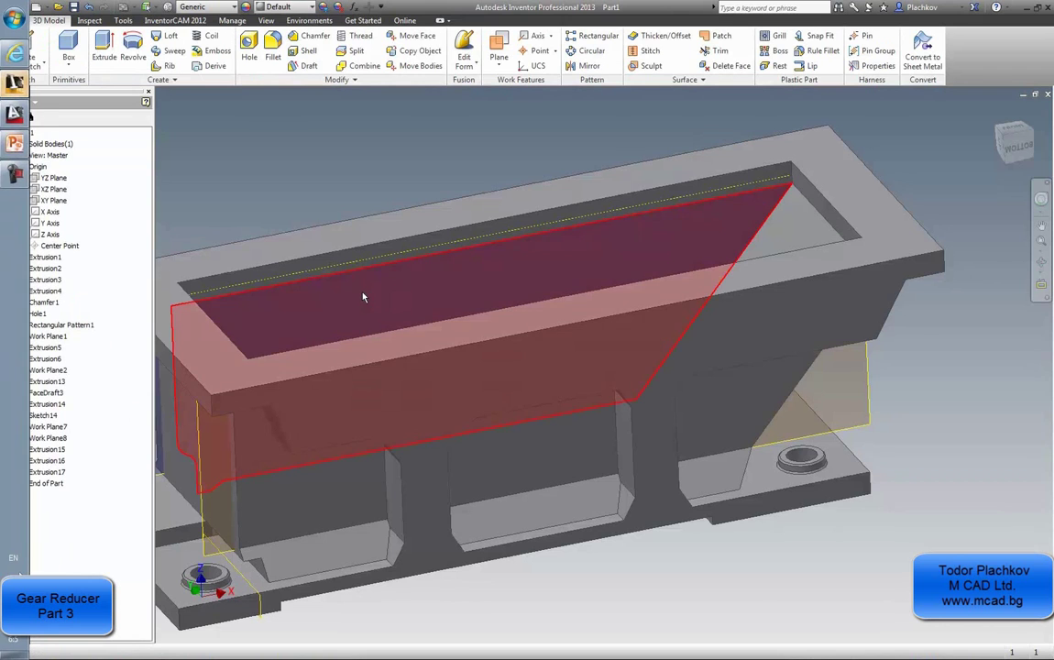
{"action": "scroll", "coordinate": [362, 297], "scroll_direction": "up", "scroll_amount": 4}
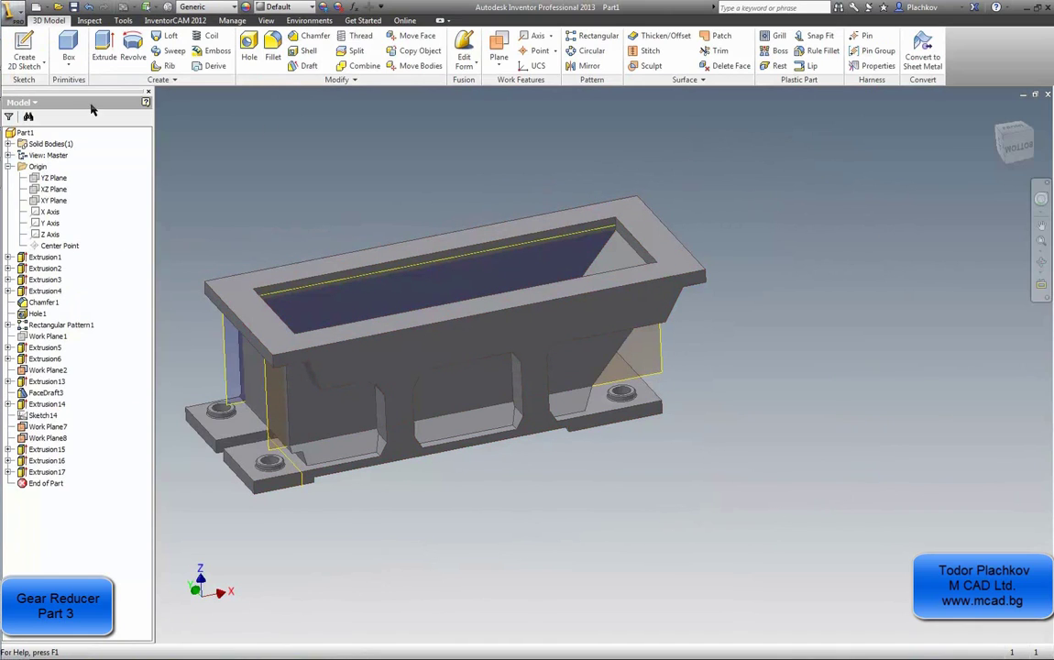
{"action": "left_click", "coordinate": [41, 57]}
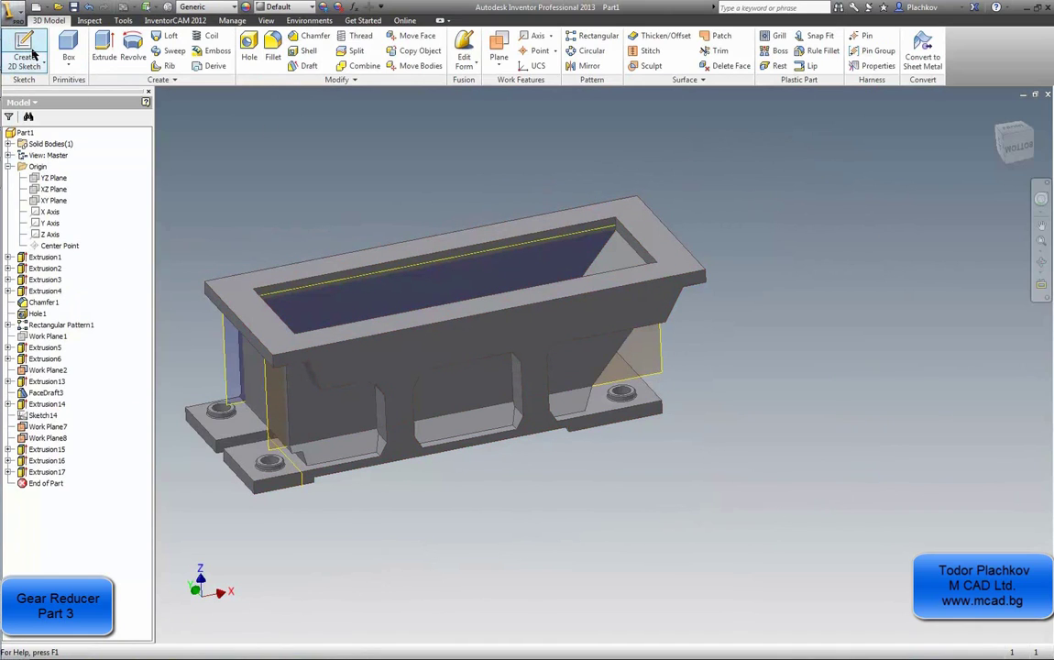
{"action": "left_click", "coordinate": [380, 365]}
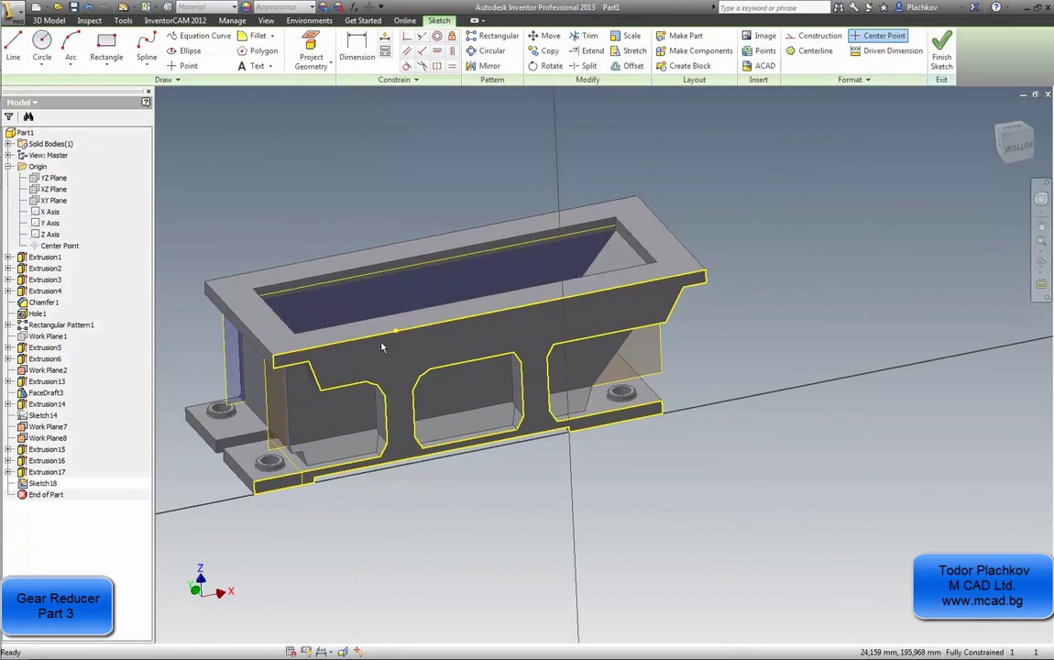
- Draw a 90 mm diameter circle centred on the projected point on the face's upper edge
{"action": "scroll", "coordinate": [366, 361], "scroll_direction": "down", "scroll_amount": 5}
{"action": "middle_click_drag", "start_coordinate": [353, 357], "coordinate": [371, 360]}
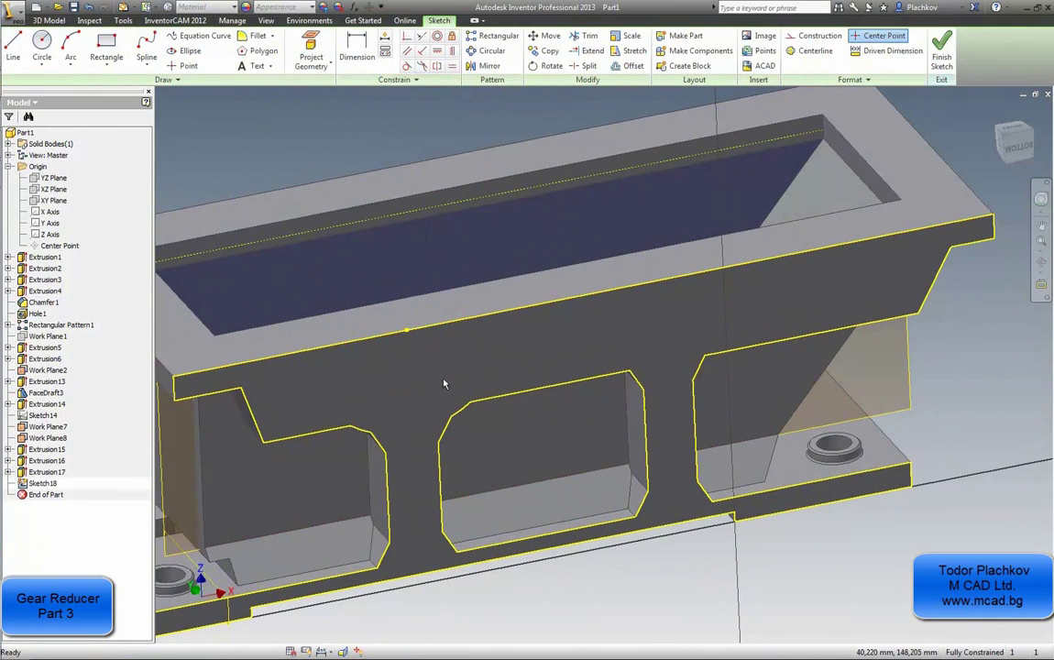
{"action": "middle_click_drag", "start_coordinate": [531, 379], "coordinate": [404, 325], "text": "shift"}
{"action": "scroll", "coordinate": [357, 307], "scroll_direction": "down", "scroll_amount": 6}
{"action": "scroll", "coordinate": [312, 295], "scroll_direction": "up", "scroll_amount": 3}
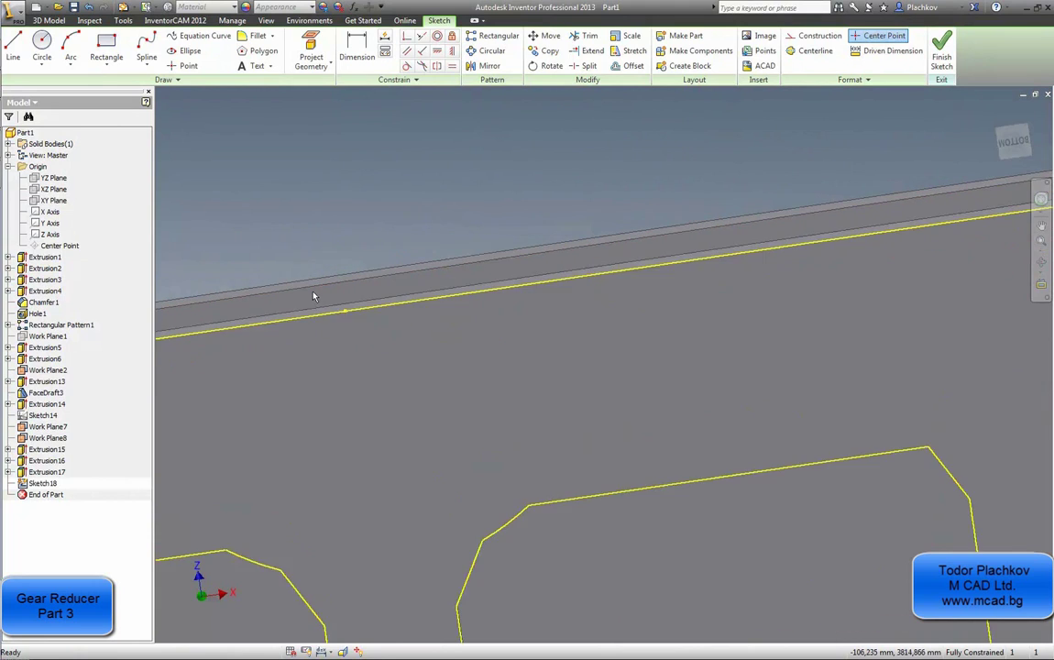
{"action": "middle_click_drag", "start_coordinate": [313, 294], "coordinate": [403, 280]}
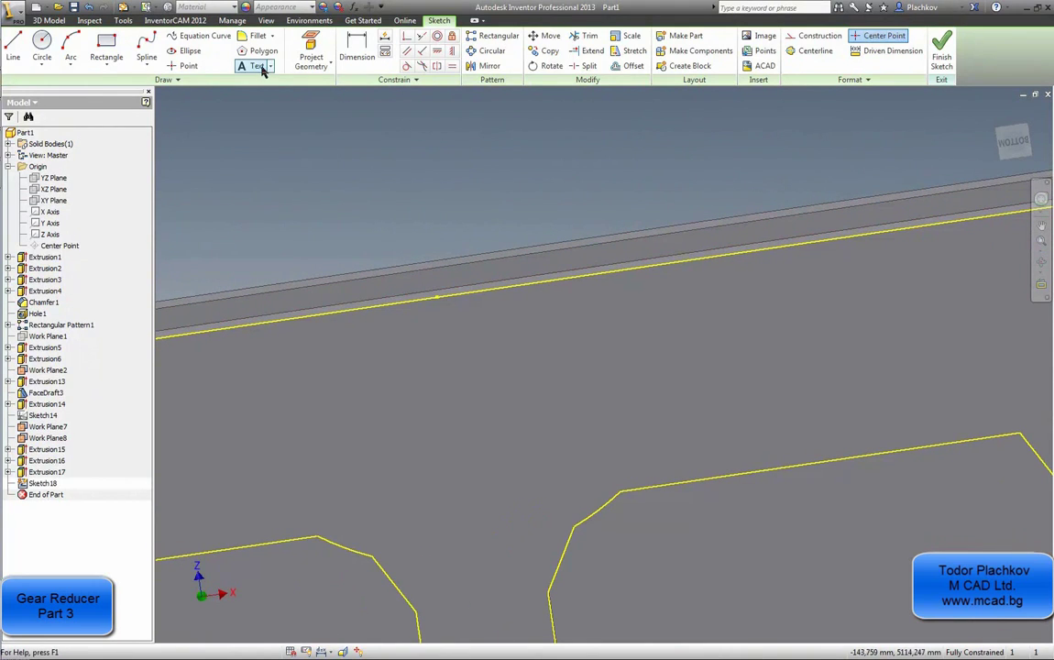
{"action": "left_click", "coordinate": [41, 44]}
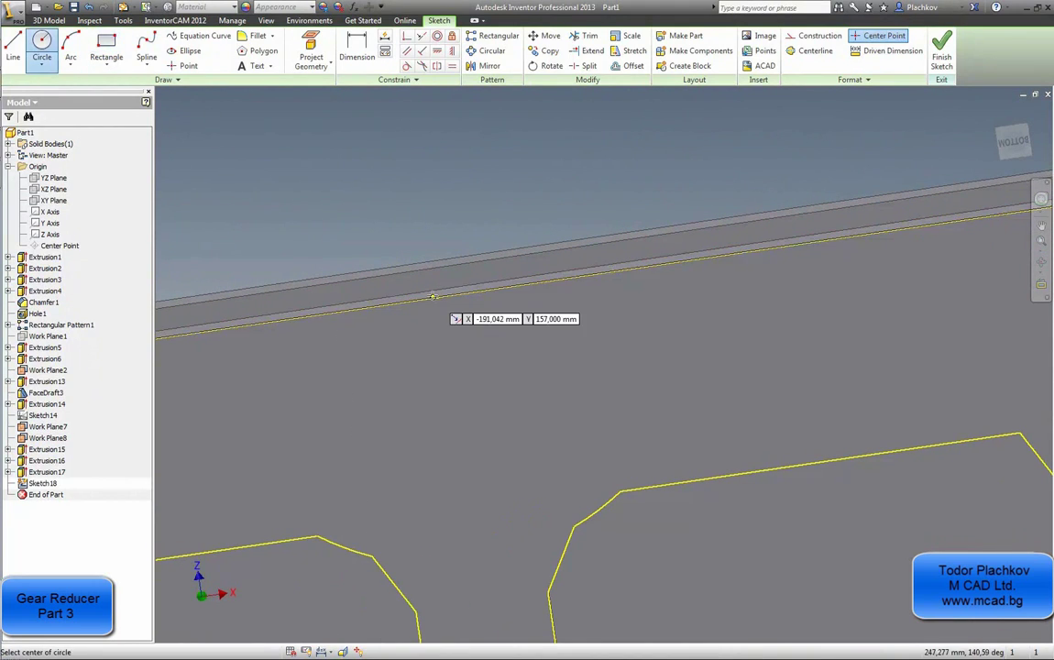
{"action": "left_click", "coordinate": [437, 296]}
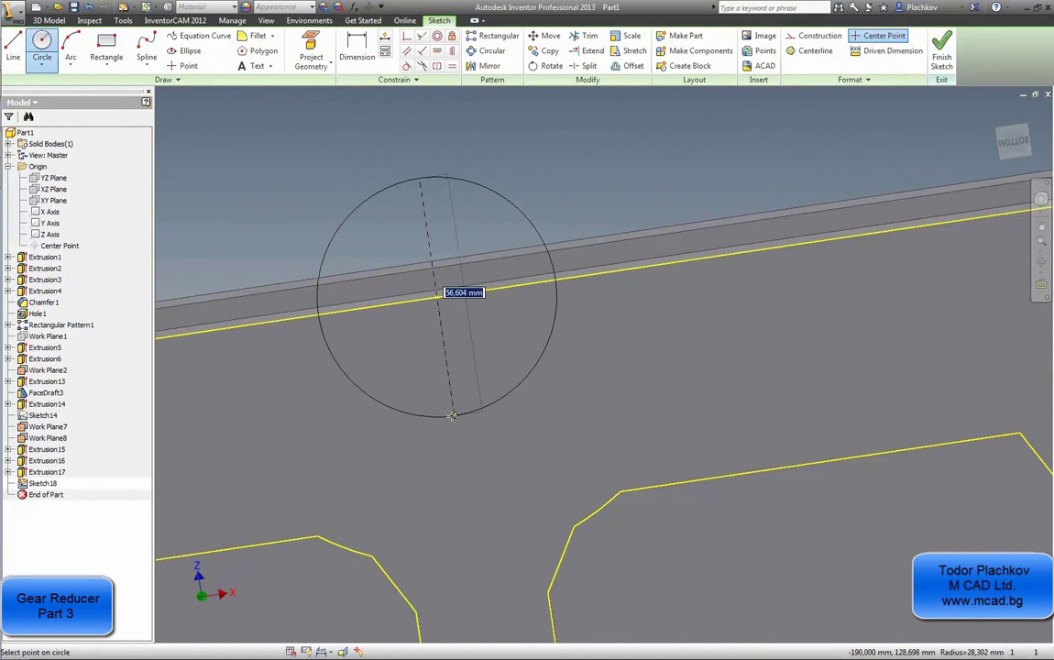
{"action": "type", "text": "90"}
{"action": "key", "text": "Return"}
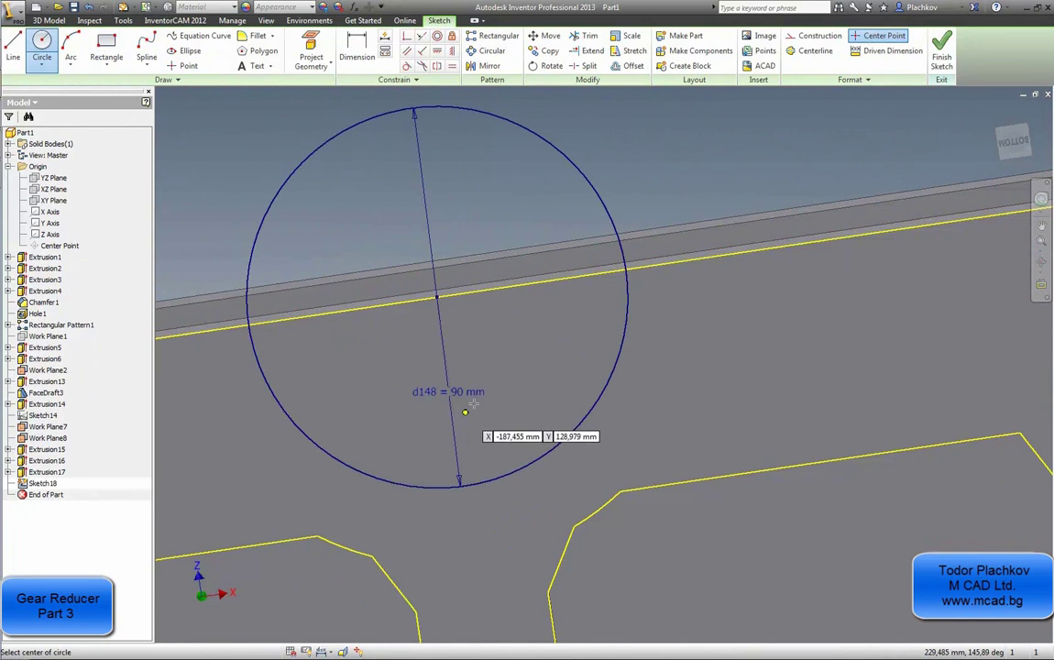
- Draw a concentric 72 mm diameter circle inside the 90 mm circle
{"action": "left_click", "coordinate": [437, 296]}
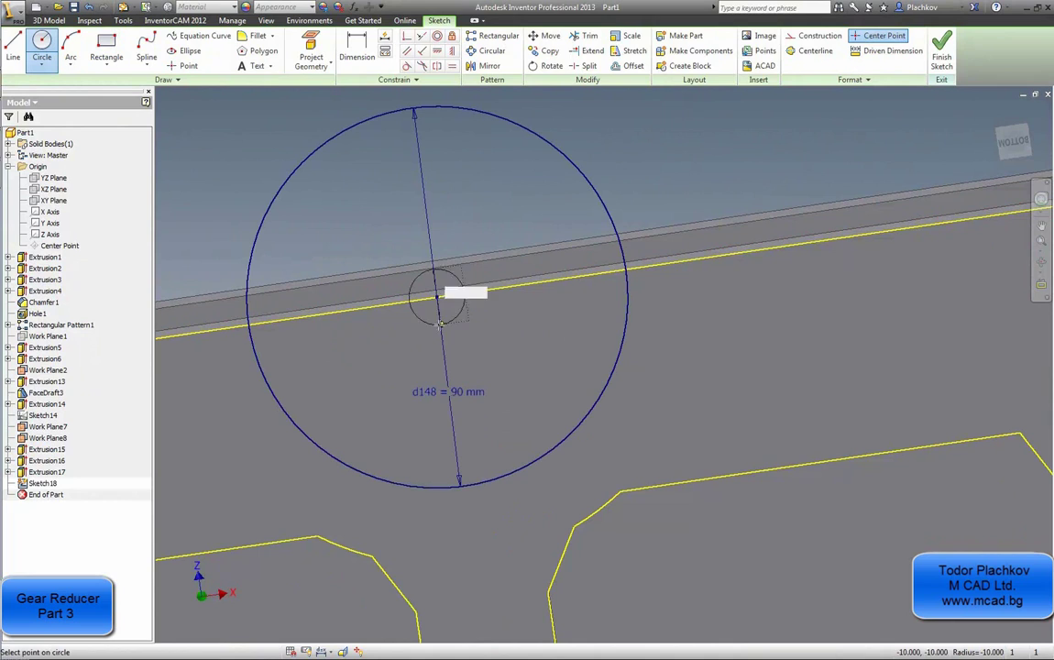
{"action": "type", "text": "7"}
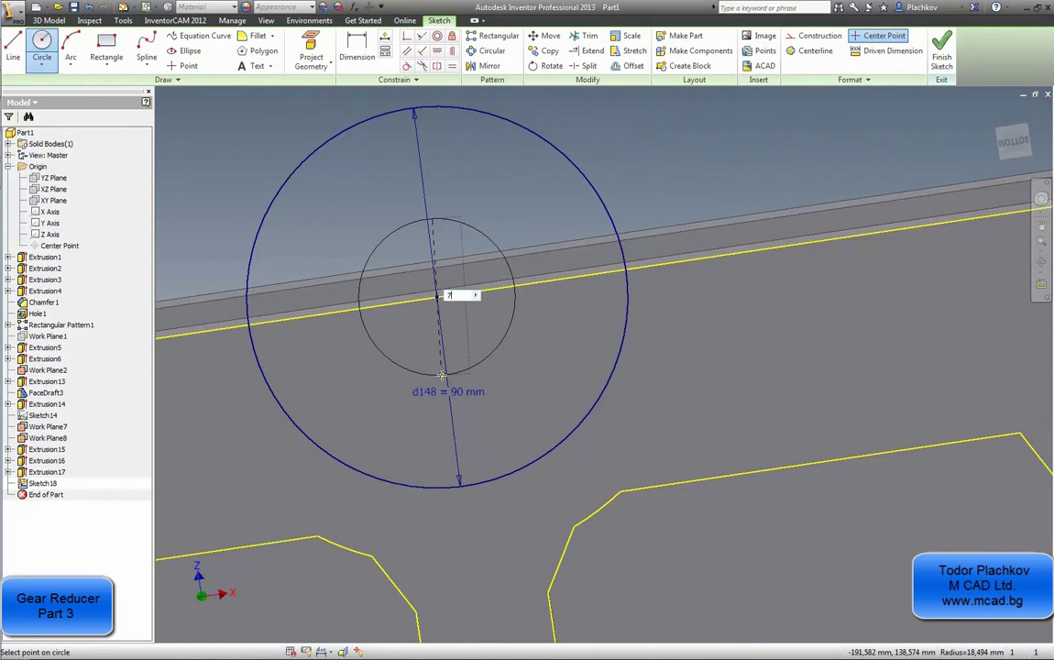
{"action": "type", "text": "2"}
{"action": "key", "text": "Return"}
{"action": "scroll", "coordinate": [458, 343], "scroll_direction": "up", "scroll_amount": 3}
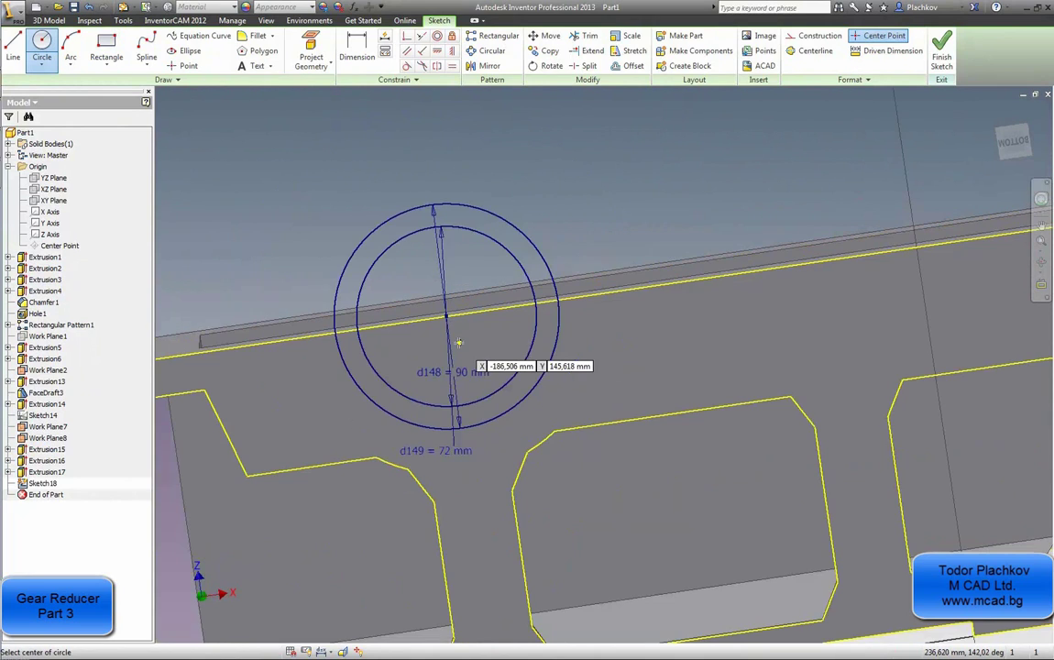
- Trim away the halves of both circles above the flange's upper edge and finish the sketch
{"action": "middle_click_drag", "start_coordinate": [452, 325], "coordinate": [467, 323]}
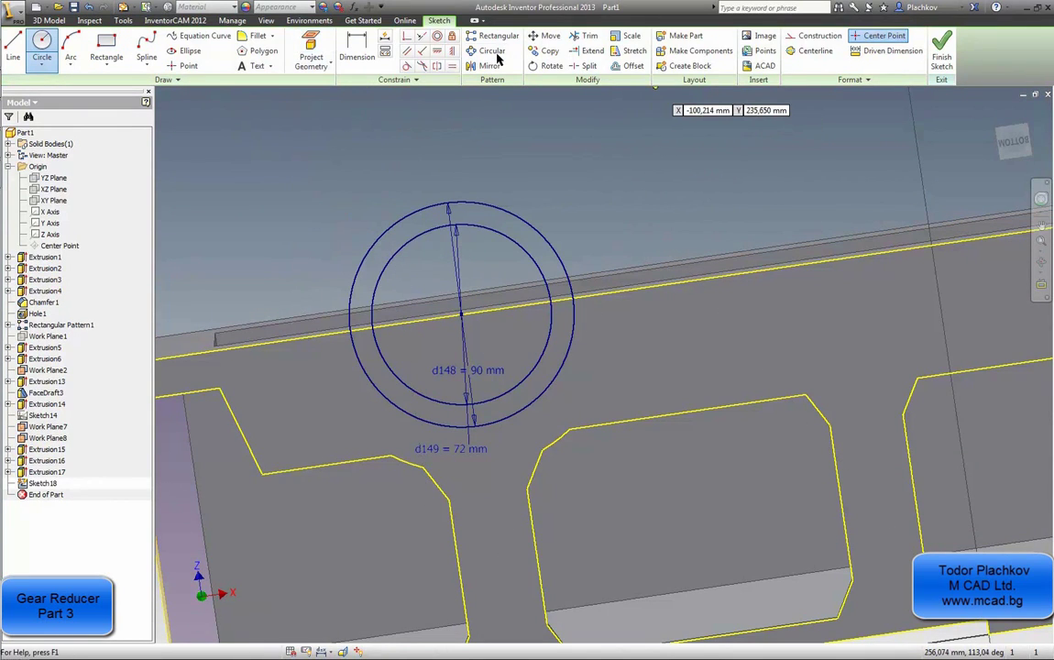
{"action": "left_click", "coordinate": [586, 36]}
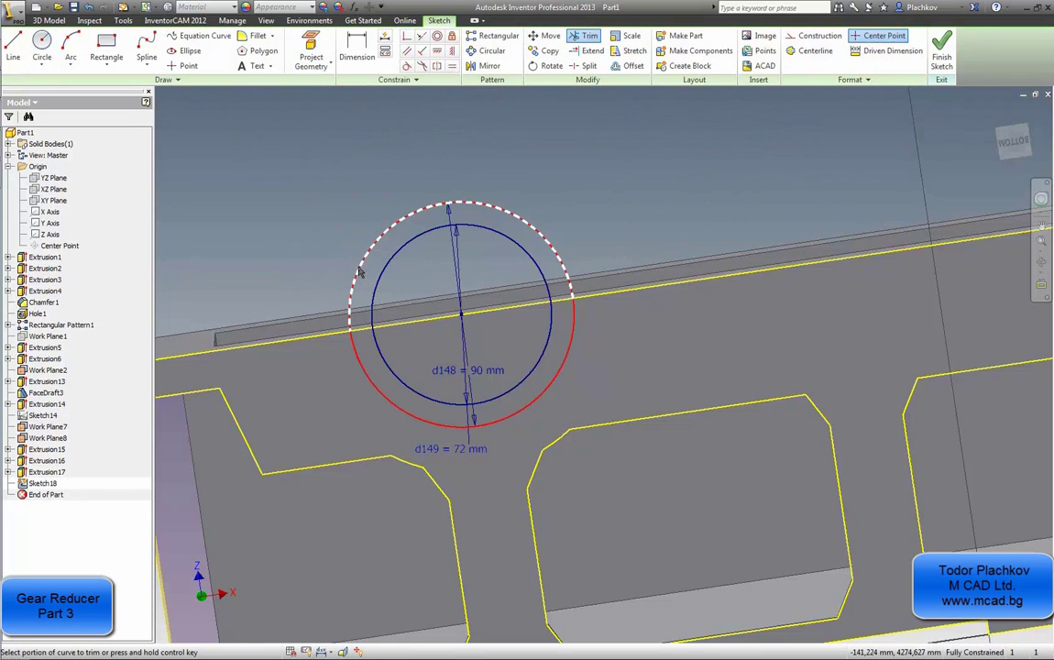
{"action": "left_click", "coordinate": [403, 255]}
{"action": "left_click", "coordinate": [361, 240]}
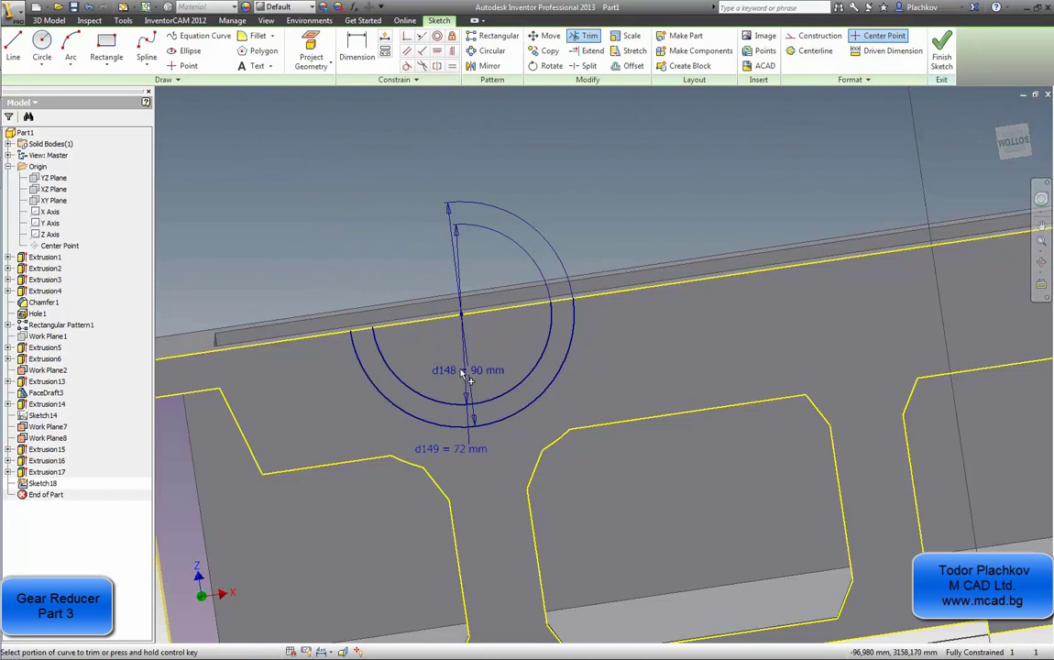
{"action": "left_click", "coordinate": [941, 55]}
- Extrude the half-ring profile between the two arcs 10 mm outward as a join to form the bearing boss
{"action": "middle_click_drag", "start_coordinate": [528, 272], "coordinate": [543, 287], "text": "shift"}
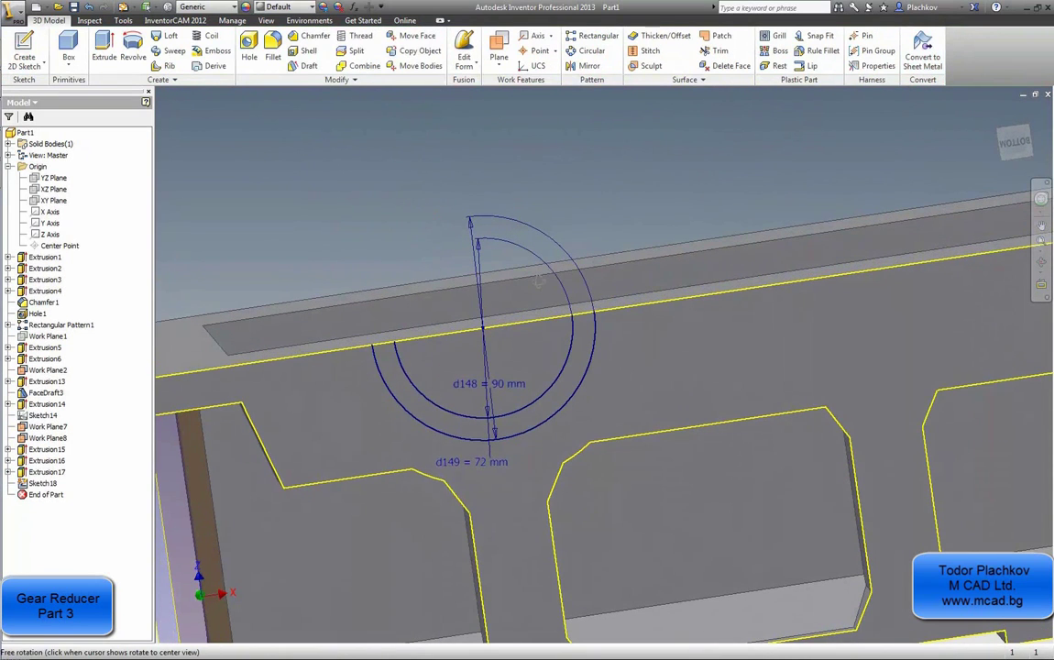
{"action": "middle_click_drag", "start_coordinate": [505, 174], "coordinate": [503, 142]}
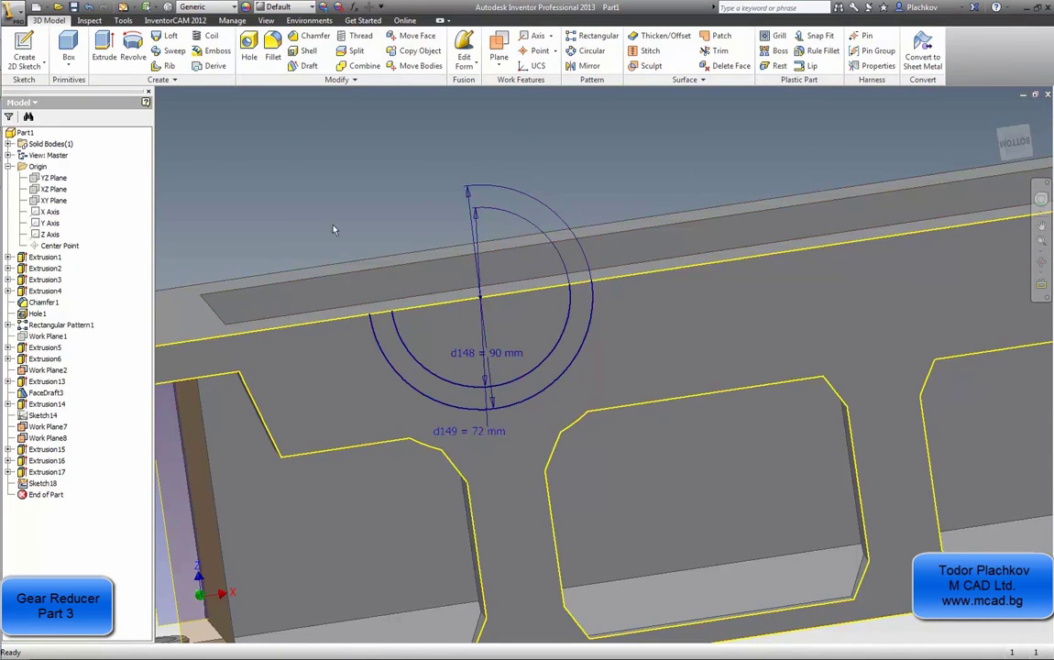
{"action": "left_click", "coordinate": [102, 48]}
{"action": "left_click", "coordinate": [410, 366]}
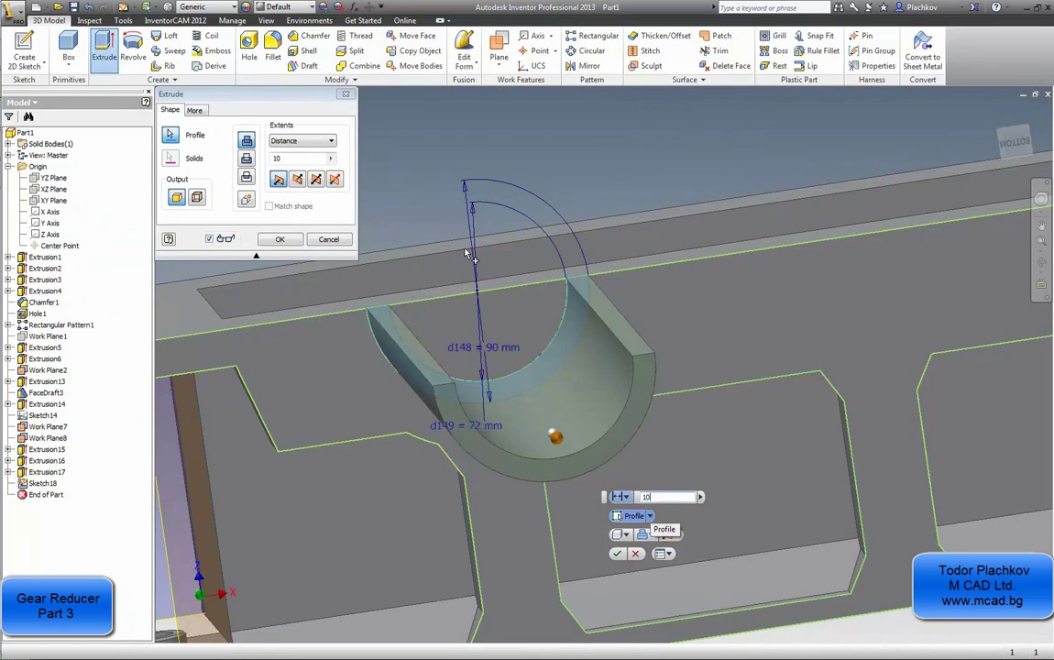
{"action": "type", "text": "10"}
{"action": "scroll", "coordinate": [394, 293], "scroll_direction": "down", "scroll_amount": 5}
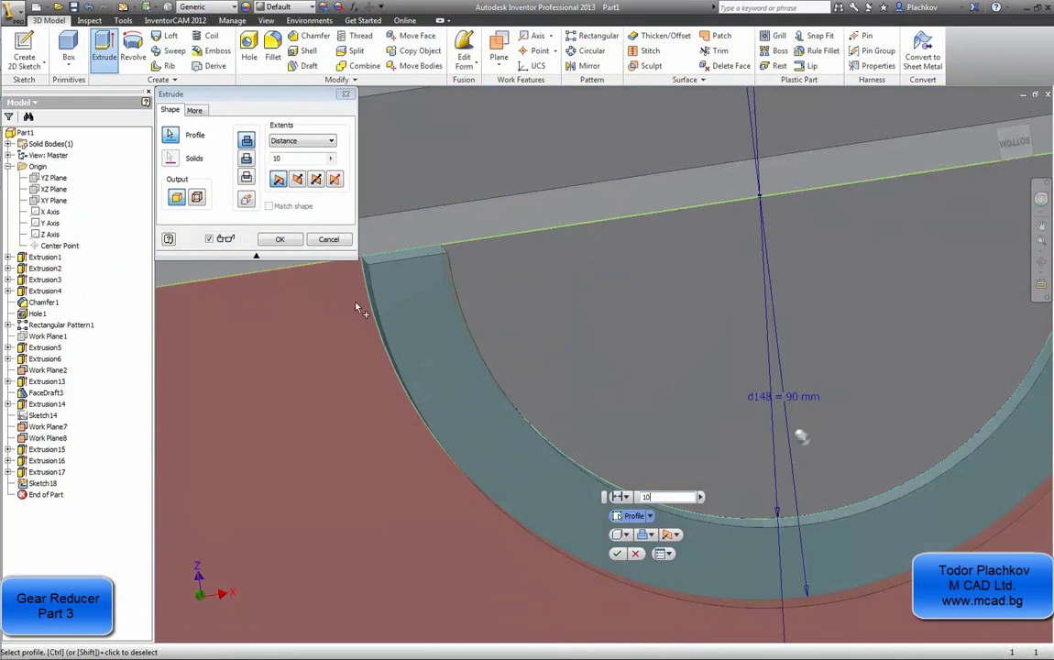
{"action": "left_click", "coordinate": [279, 238]}
- Share the sketch used by the half-ring boss extrusion so its inner profile can be reused
{"action": "scroll", "coordinate": [441, 242], "scroll_direction": "up", "scroll_amount": 3}
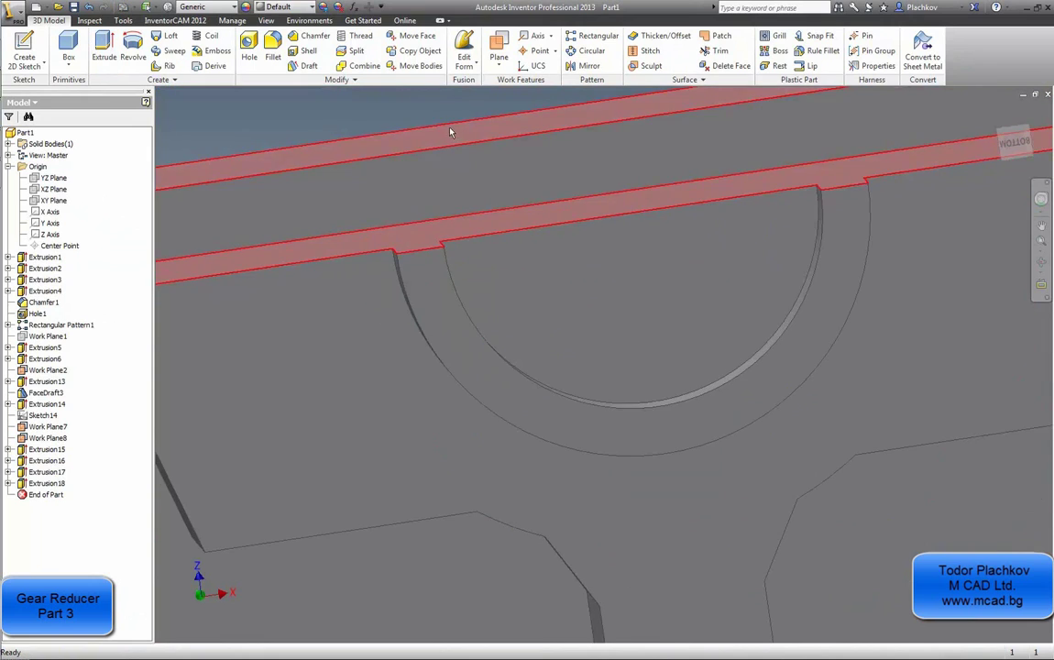
{"action": "middle_click_drag", "start_coordinate": [450, 135], "coordinate": [452, 191]}
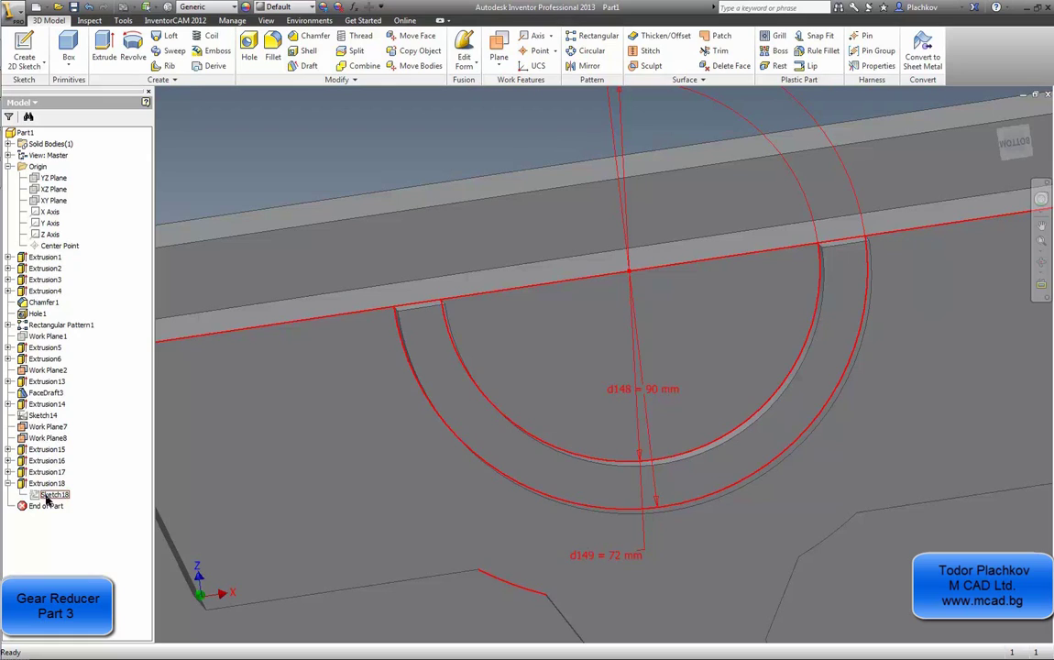
{"action": "right_click", "coordinate": [48, 497]}
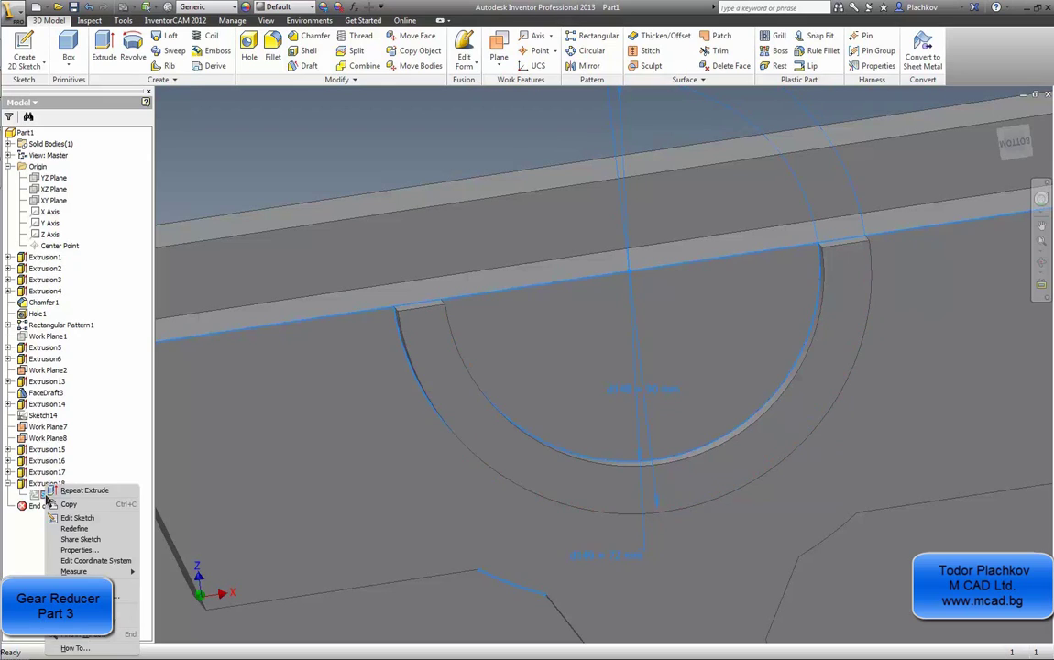
{"action": "left_click", "coordinate": [97, 544]}
{"action": "scroll", "coordinate": [214, 341], "scroll_direction": "down", "scroll_amount": 3}
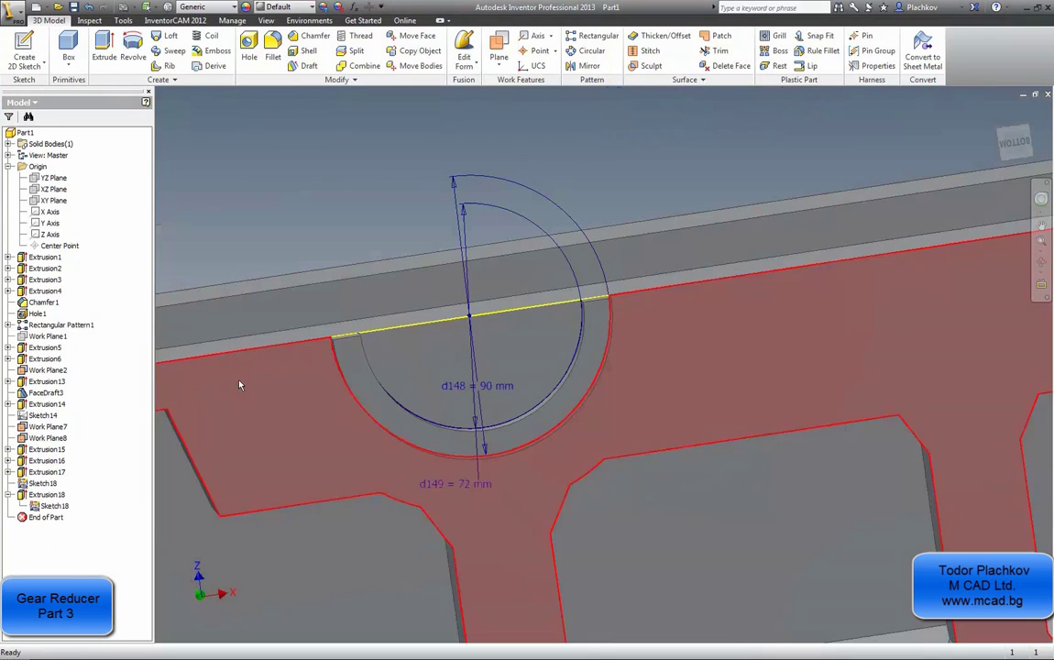
- Cut the 72 mm half-disc profile inward through the housing wall with an extrusion distance of 129.7 mm
{"action": "right_click", "coordinate": [338, 185]}
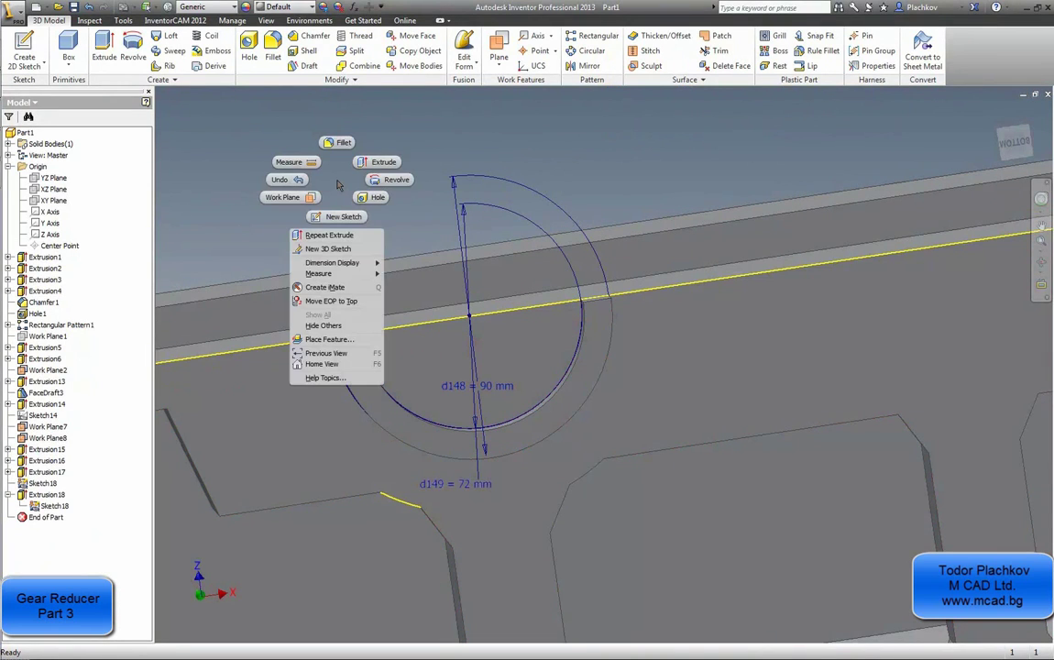
{"action": "left_click", "coordinate": [384, 162]}
{"action": "left_click", "coordinate": [428, 343]}
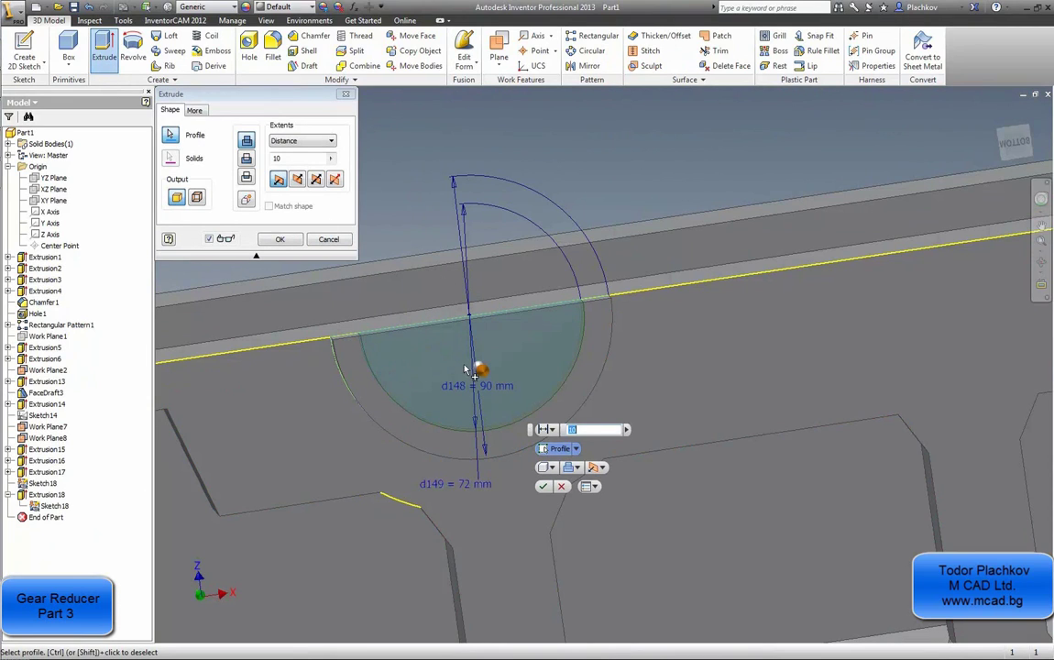
{"action": "left_click_drag", "start_coordinate": [480, 370], "coordinate": [439, 338]}
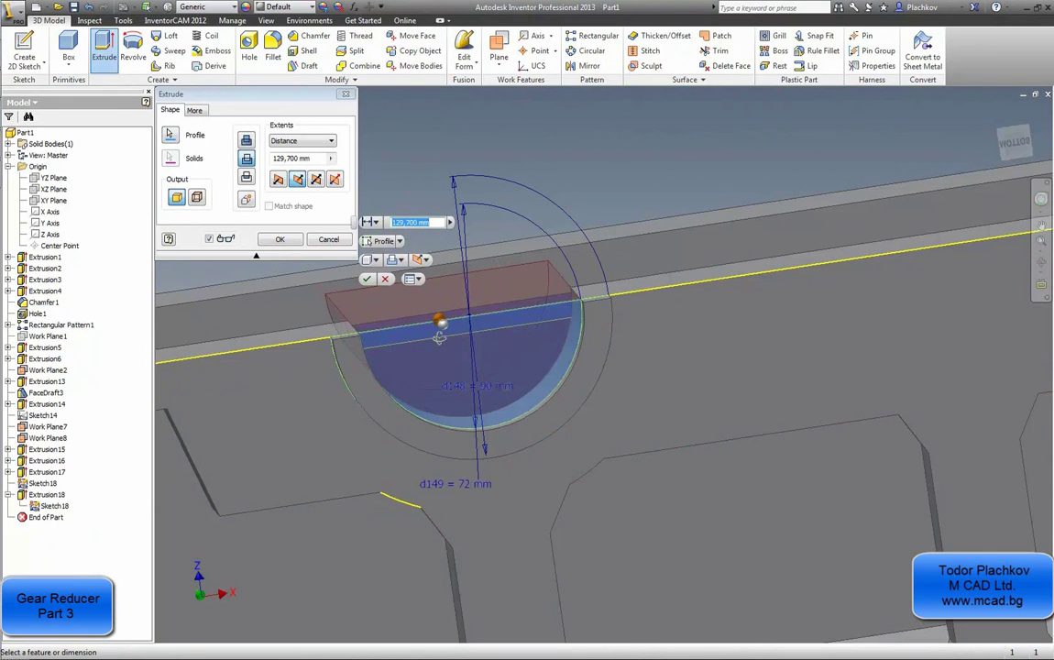
{"action": "middle_click_drag", "start_coordinate": [439, 338], "coordinate": [476, 365], "text": "shift"}
{"action": "scroll", "coordinate": [474, 366], "scroll_direction": "down", "scroll_amount": 2}
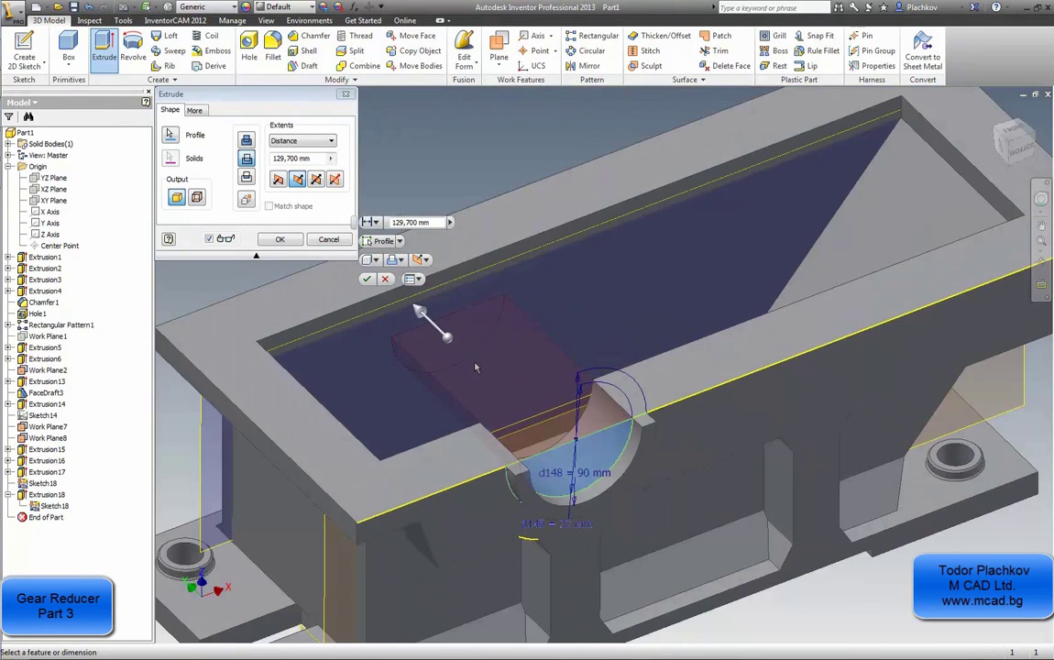
{"action": "left_click", "coordinate": [280, 239]}
- Hide the shared bearing boss sketch and inspect the finished half-round bearing seat
{"action": "key", "text": "F5"}
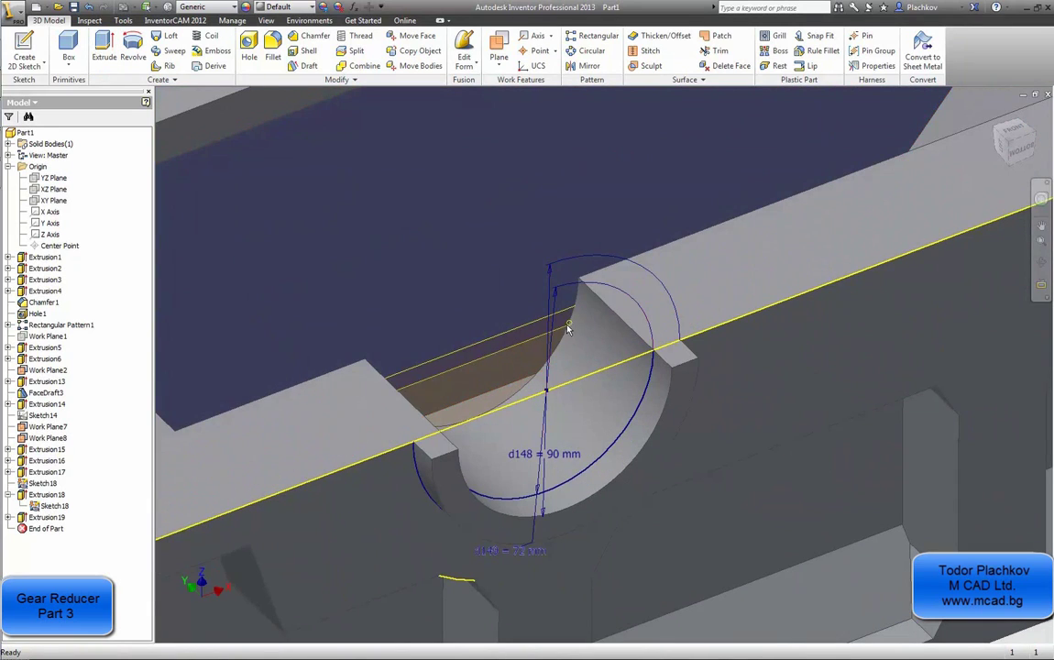
{"action": "right_click", "coordinate": [45, 505]}
{"action": "left_click", "coordinate": [80, 598]}
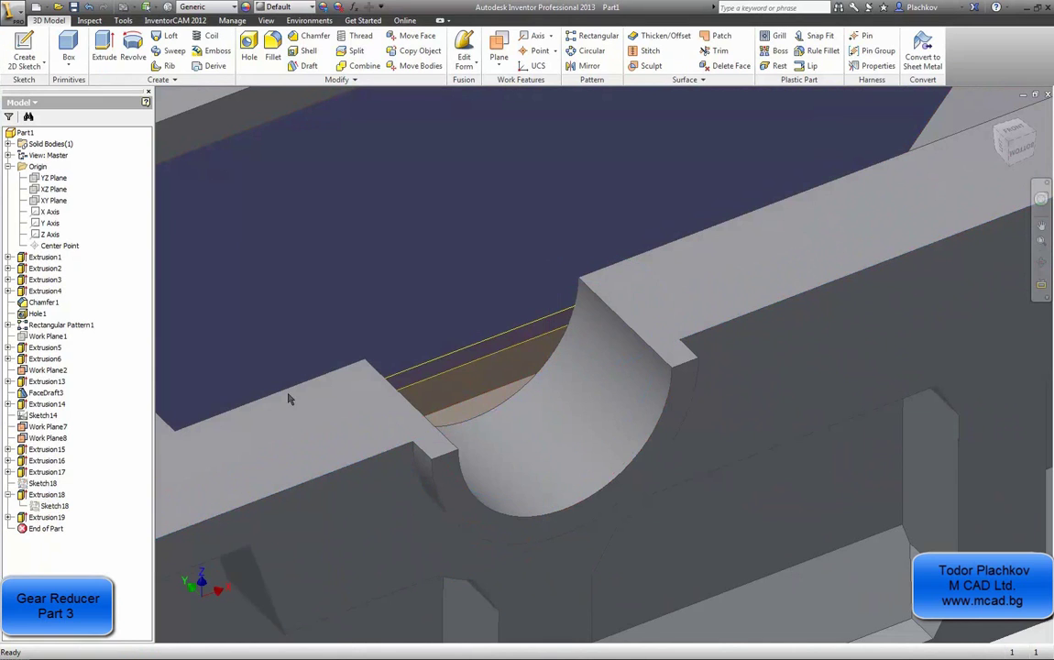
{"action": "scroll", "coordinate": [349, 290], "scroll_direction": "up", "scroll_amount": 3}
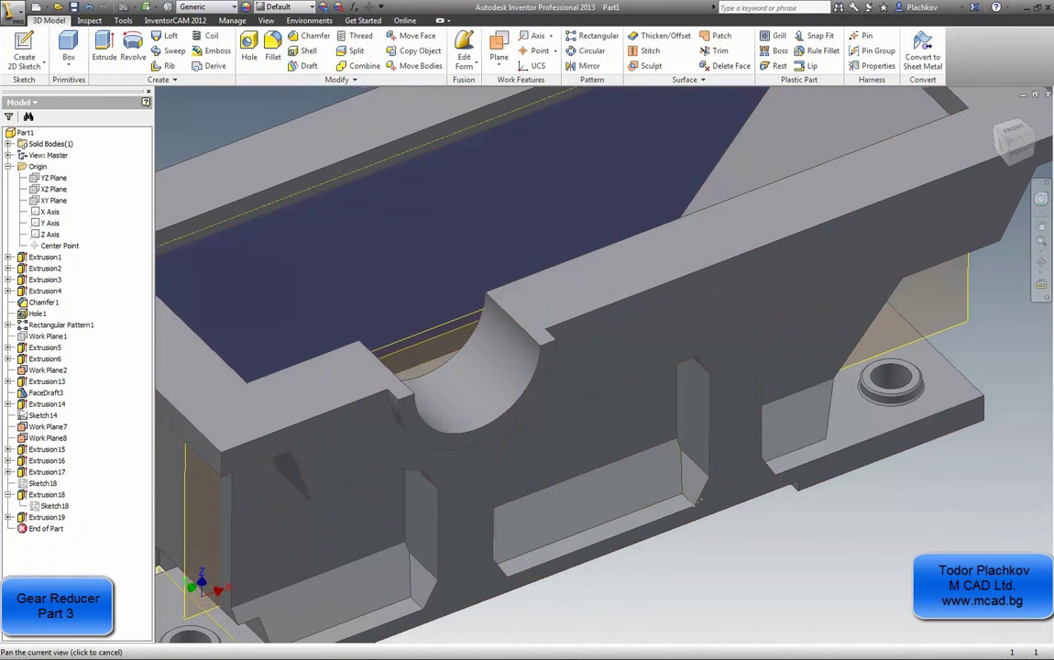
{"action": "scroll", "coordinate": [409, 419], "scroll_direction": "down", "scroll_amount": 4}
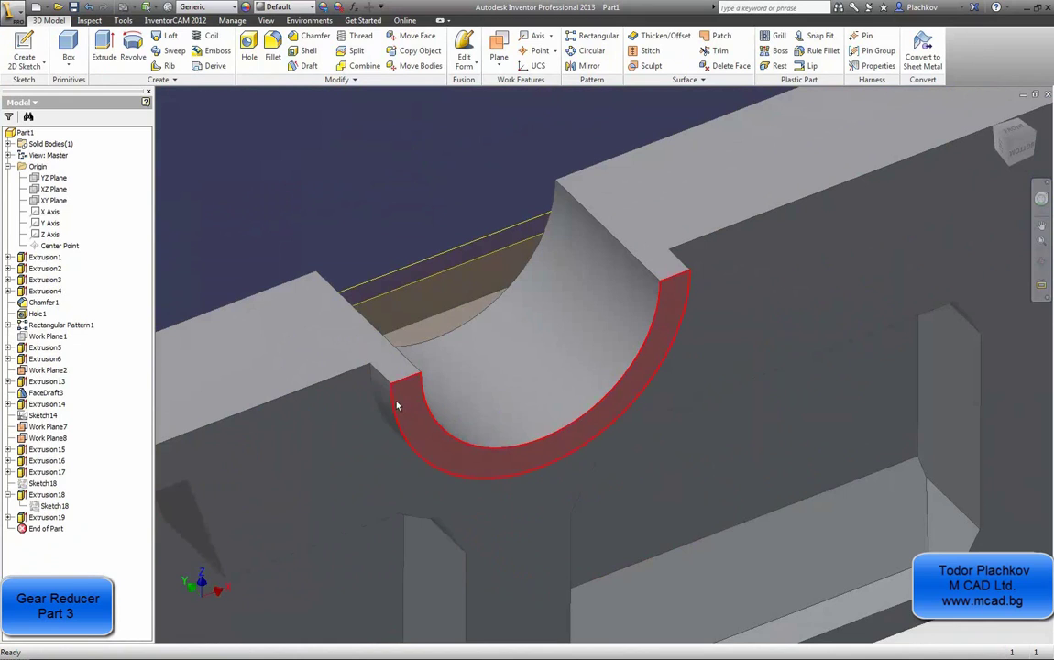
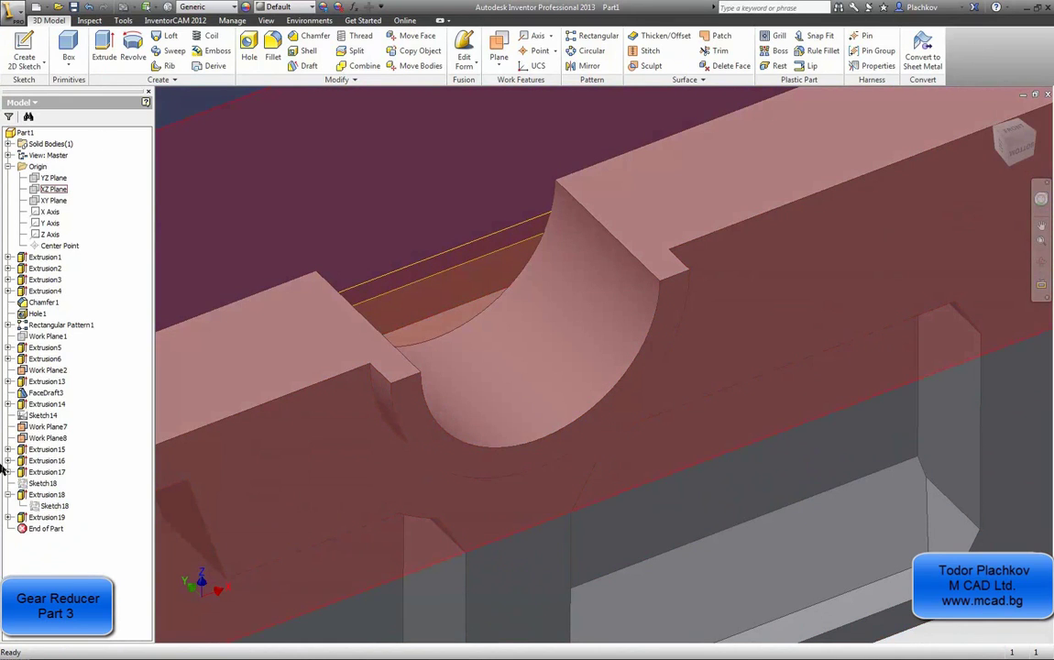
- Switch to AutoCAD and measure the vertical drop of the bearing boss's sloped outer edge with a linear dimension
{"action": "key", "text": "super"}
{"action": "key", "text": "super"}
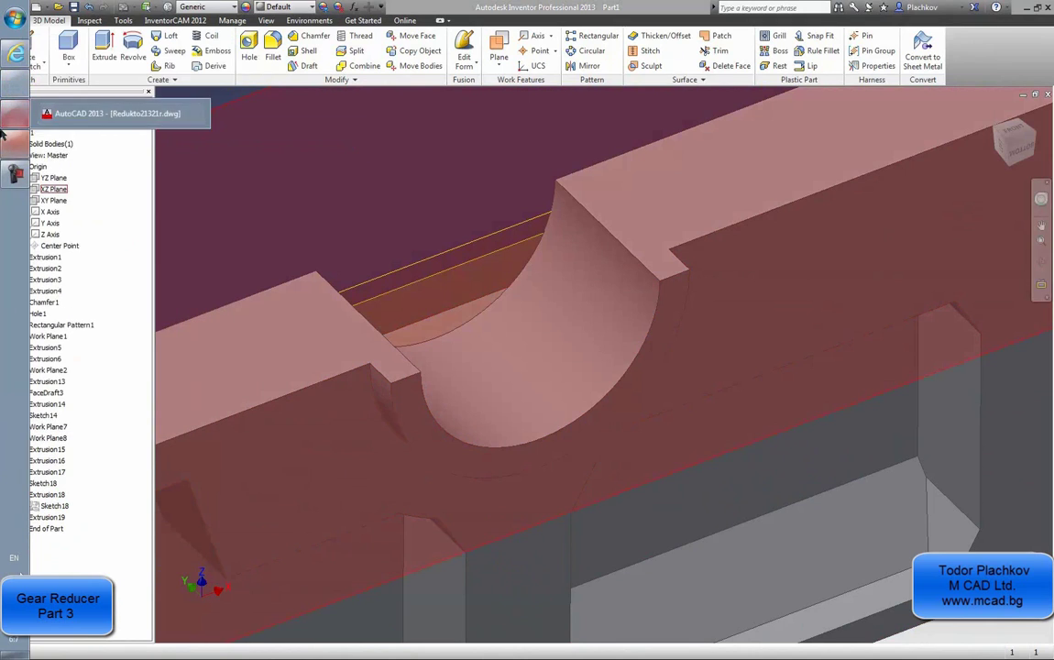
{"action": "left_click", "coordinate": [2, 114]}
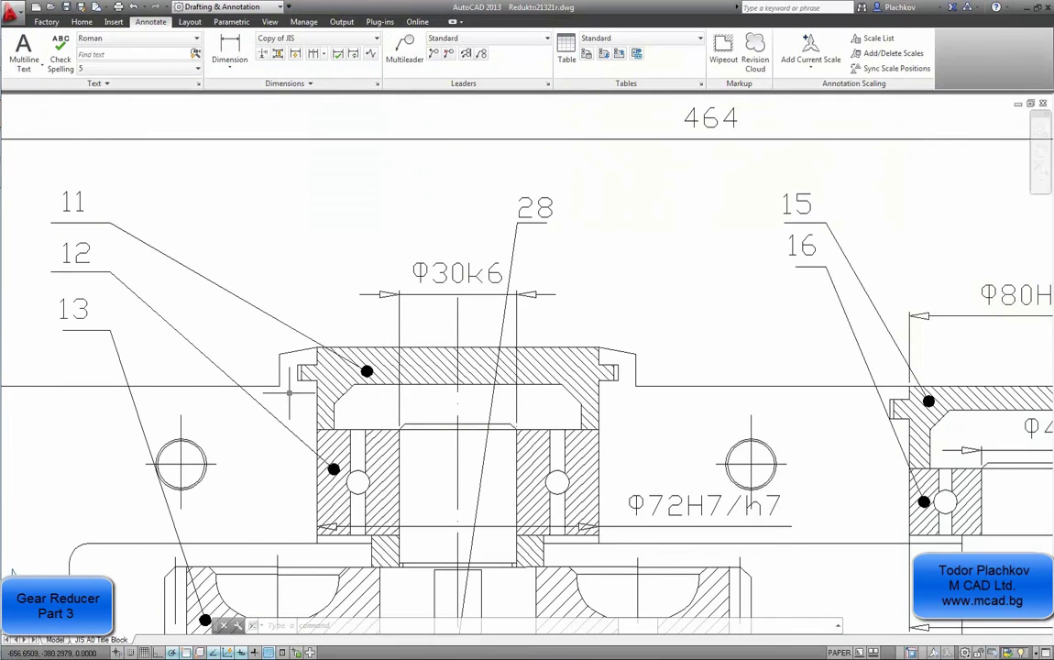
{"action": "scroll", "coordinate": [283, 353], "scroll_direction": "up", "scroll_amount": 3}
{"action": "middle_click_drag", "start_coordinate": [283, 352], "coordinate": [354, 394]}
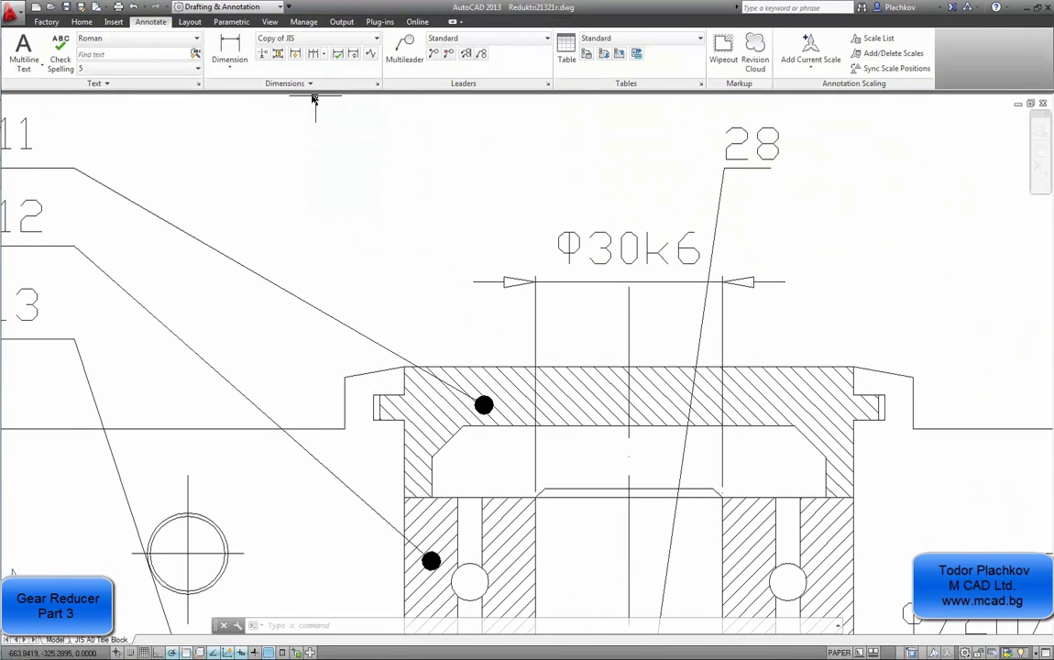
{"action": "left_click", "coordinate": [229, 48]}
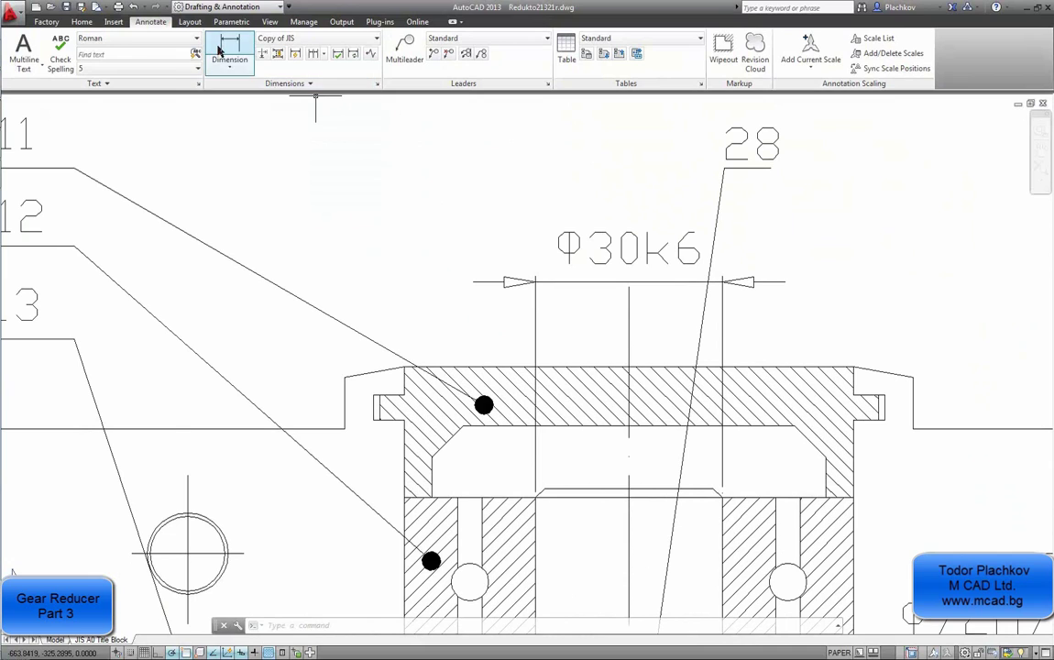
{"action": "left_click", "coordinate": [344, 376]}
{"action": "left_click", "coordinate": [404, 367]}
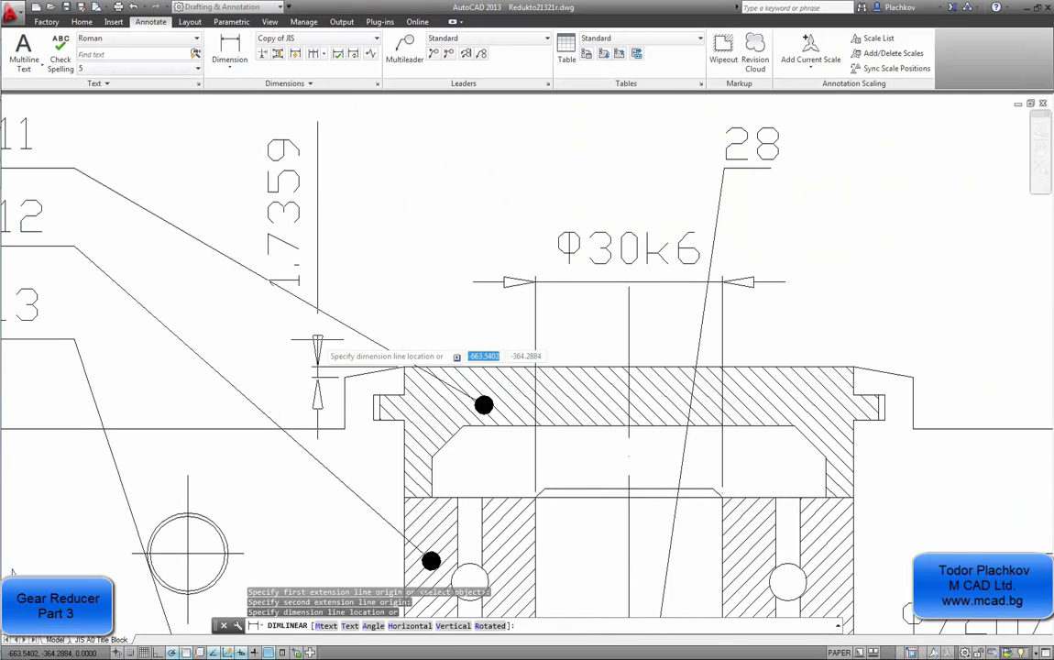
{"action": "key", "text": "Escape"}
{"action": "key", "text": "Return"}
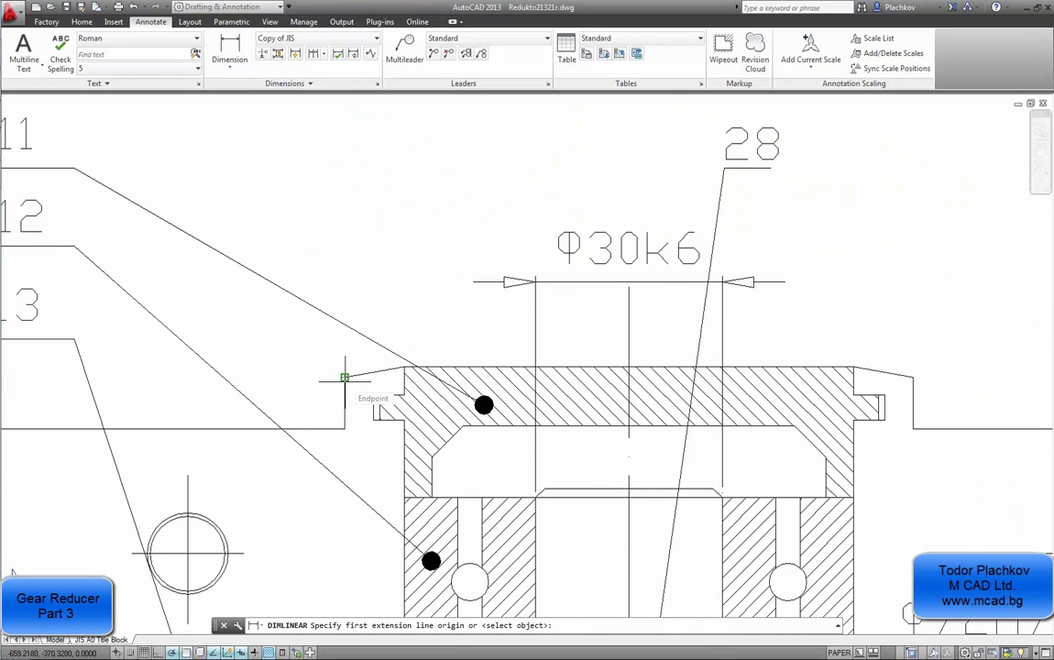
{"action": "key", "text": "Escape"}
- Measure the angle of the boss's sloped edge against its vertical side and against the cover's horizontal outer edge
{"action": "left_click", "coordinate": [229, 64]}
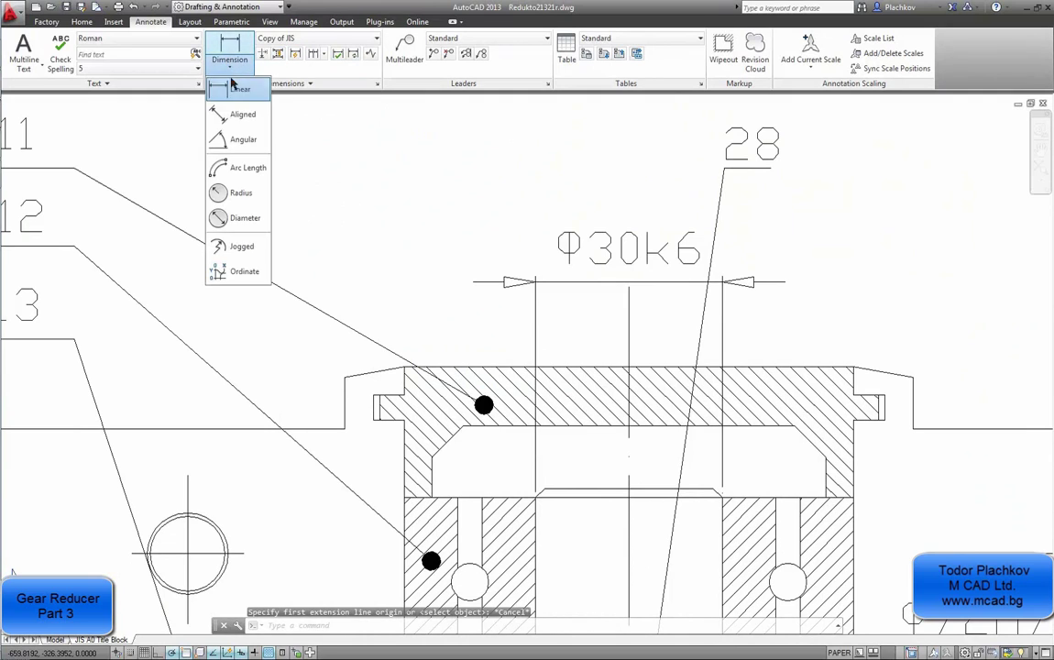
{"action": "left_click", "coordinate": [241, 139]}
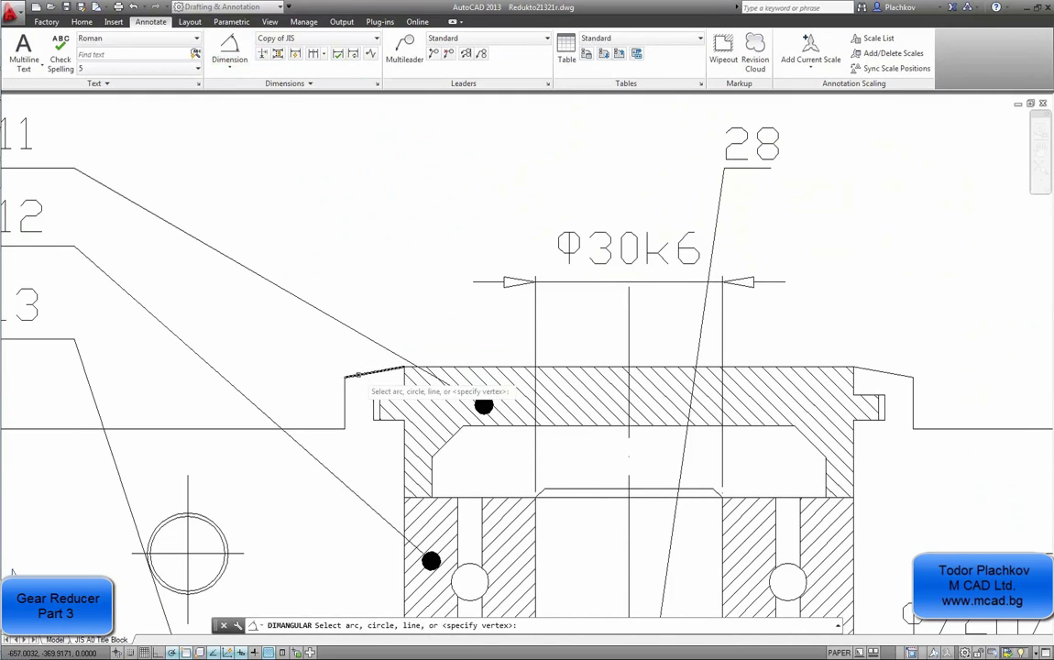
{"action": "left_click", "coordinate": [355, 376]}
{"action": "left_click", "coordinate": [345, 387]}
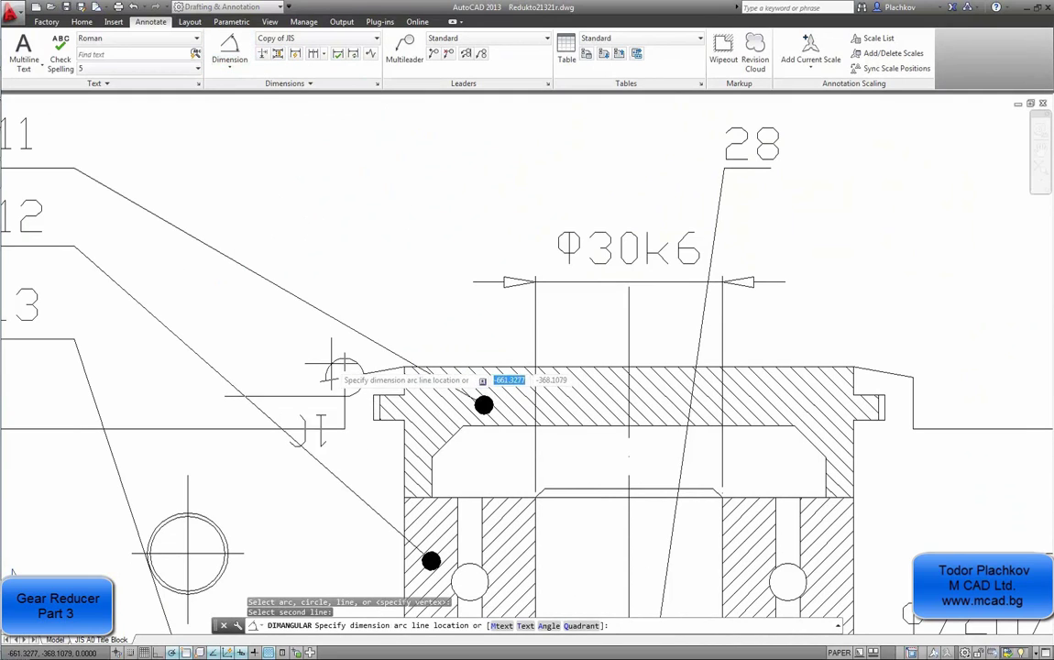
{"action": "key", "text": "Escape"}
{"action": "key", "text": "Return"}
{"action": "left_click", "coordinate": [371, 375]}
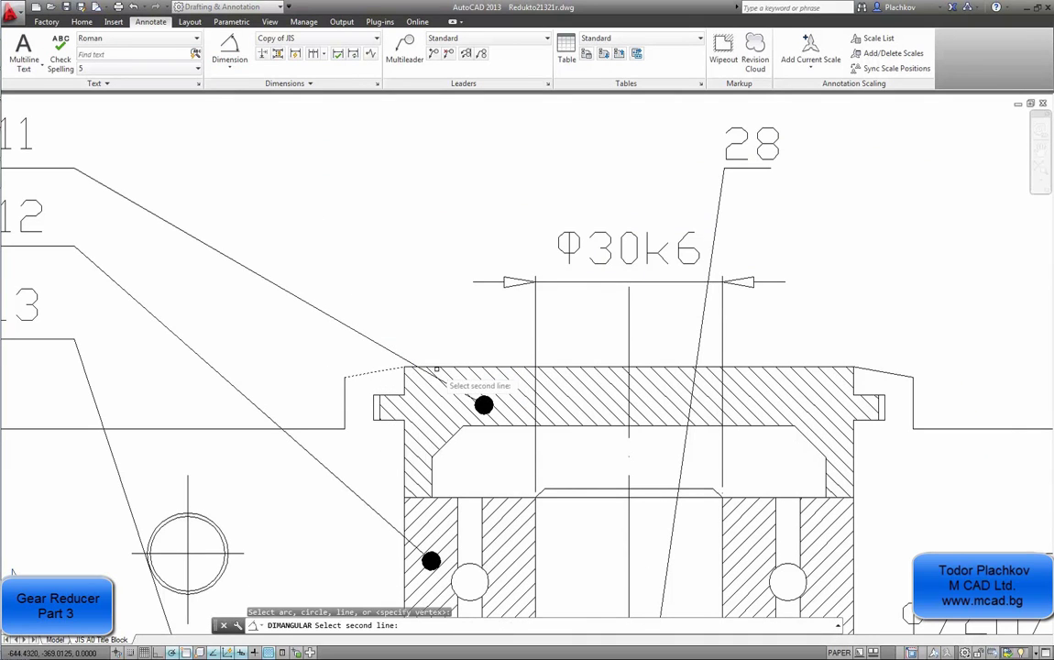
{"action": "left_click", "coordinate": [446, 368]}
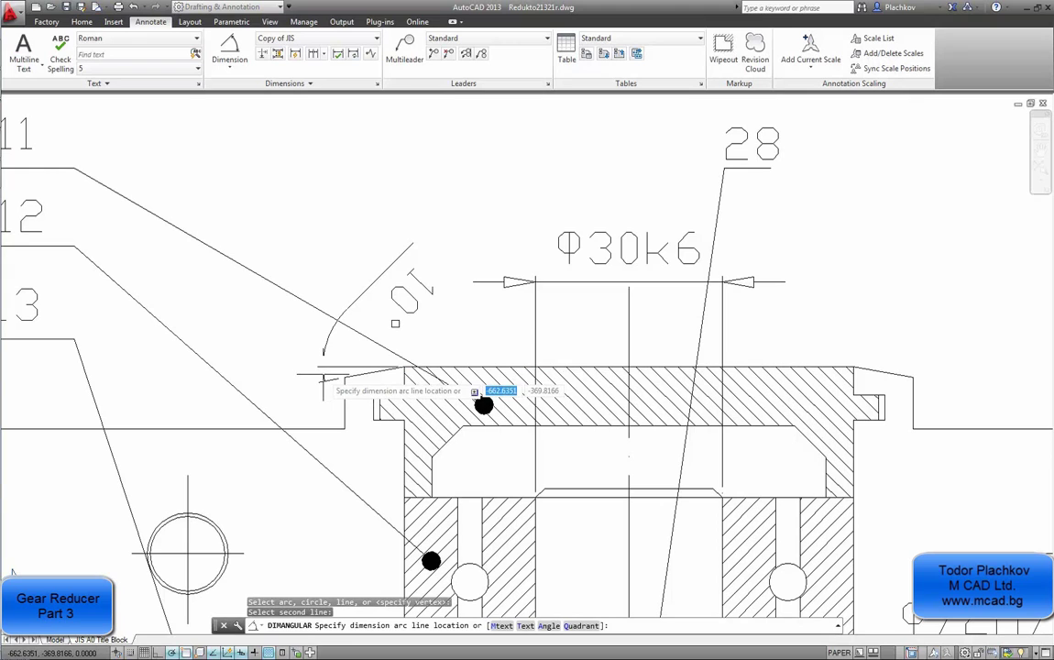
{"action": "key", "text": "Escape"}
- Switch to Inventor and set up a distance-and-angle chamfer on the bearing boss's half-ring end face along its outer arc edge
{"action": "mouse_move", "coordinate": [4, 95]}
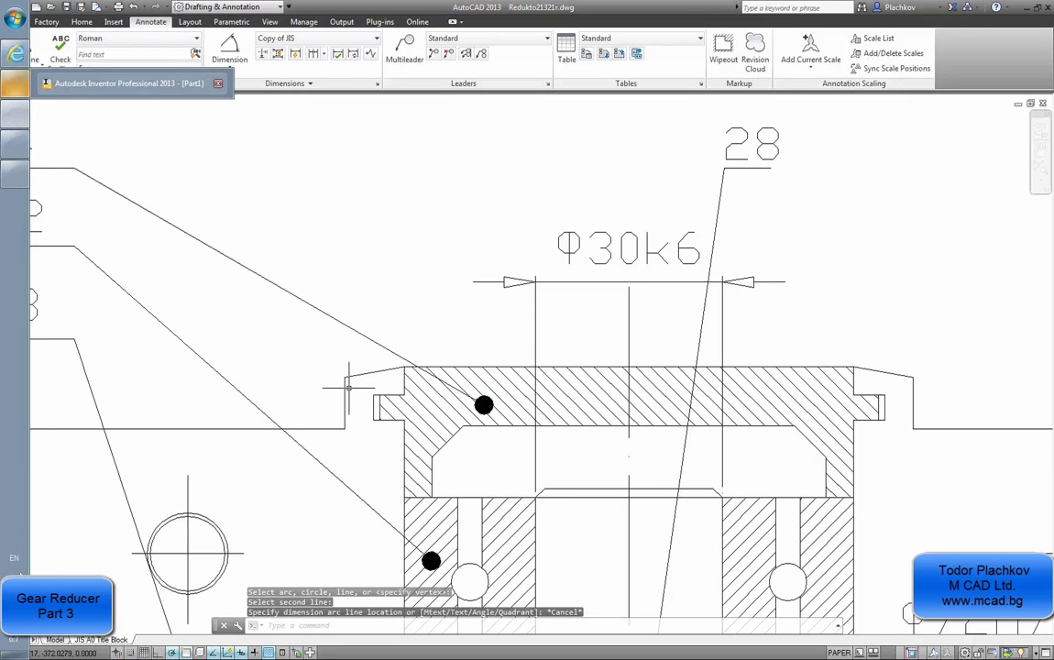
{"action": "mouse_move", "coordinate": [19, 120]}
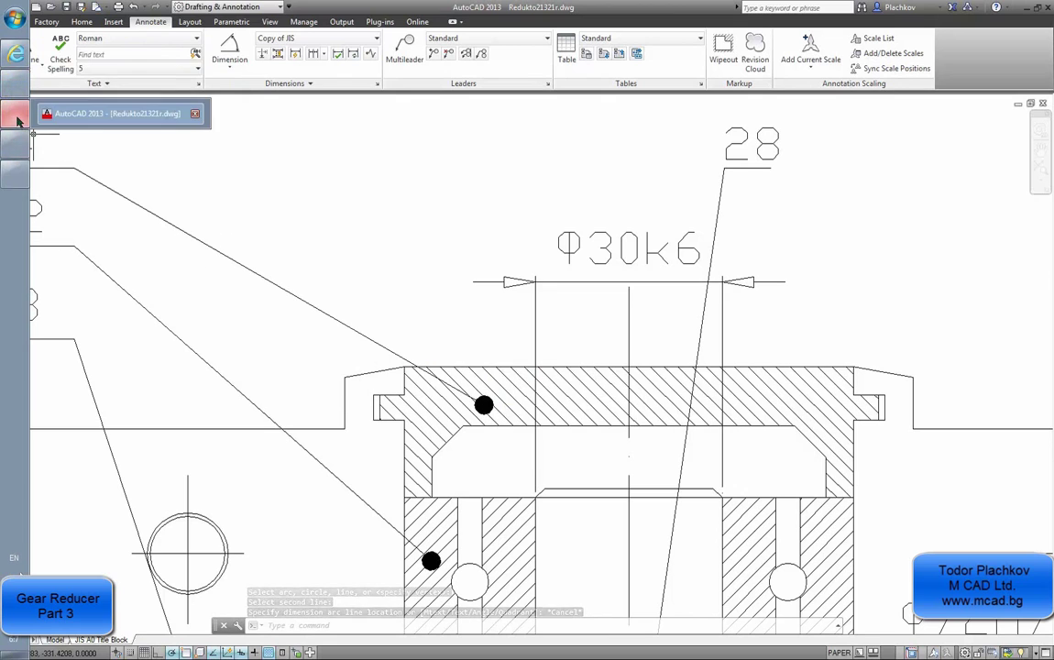
{"action": "left_click", "coordinate": [13, 95]}
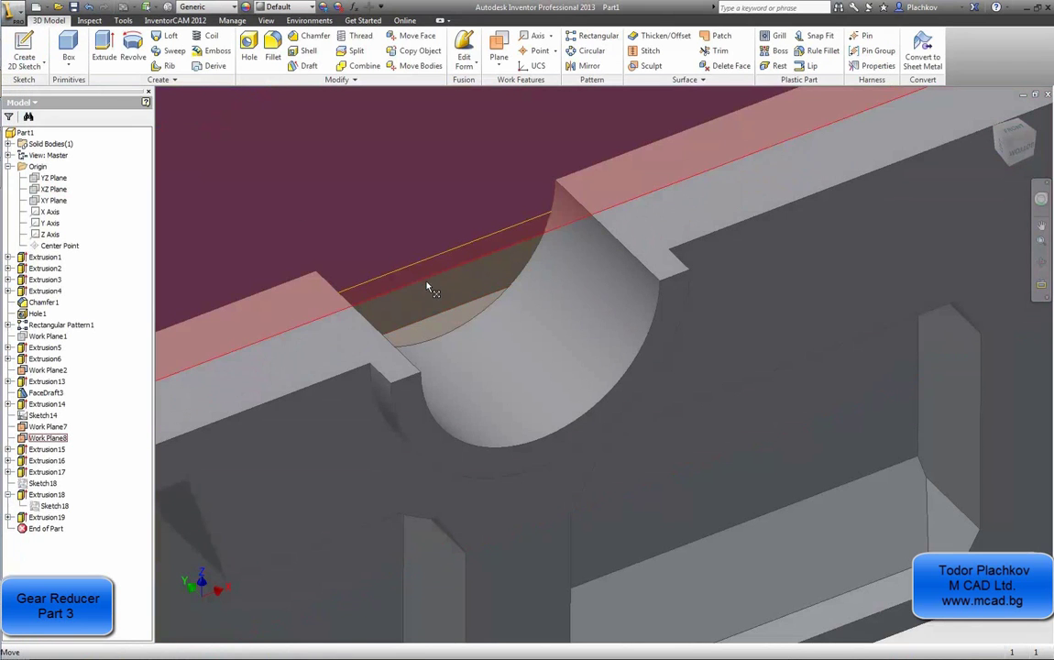
{"action": "left_click", "coordinate": [294, 39]}
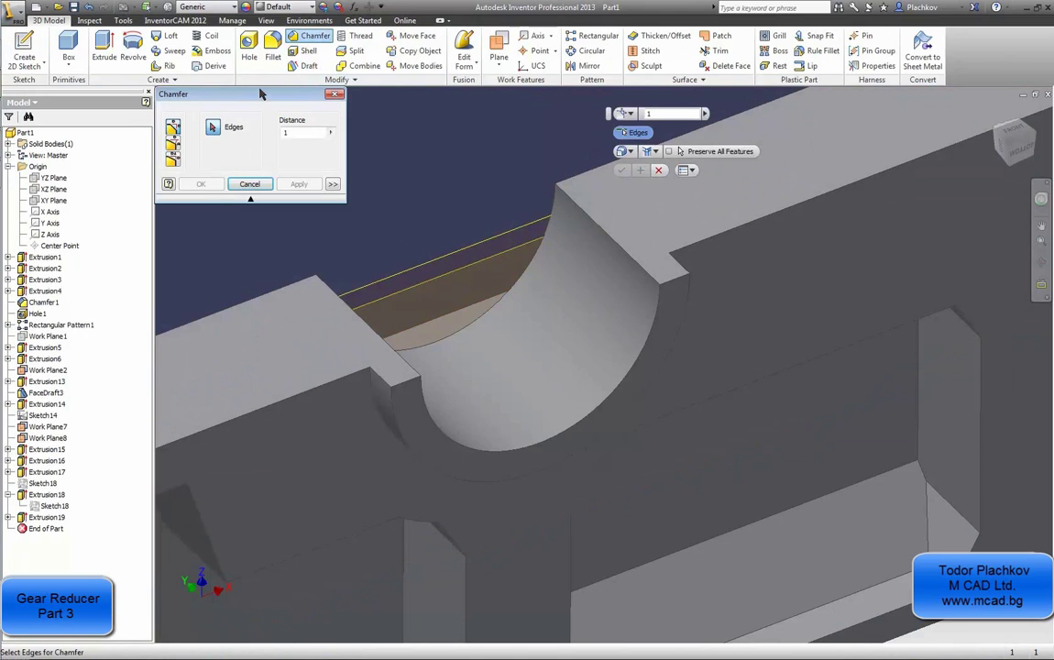
{"action": "left_click", "coordinate": [174, 149]}
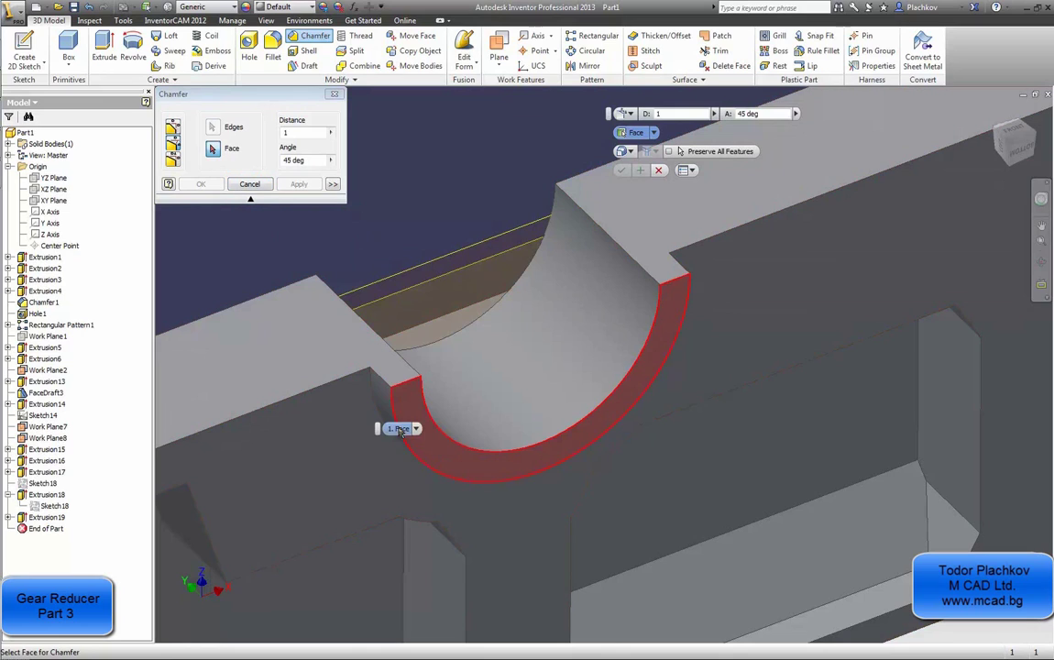
{"action": "left_click", "coordinate": [412, 413]}
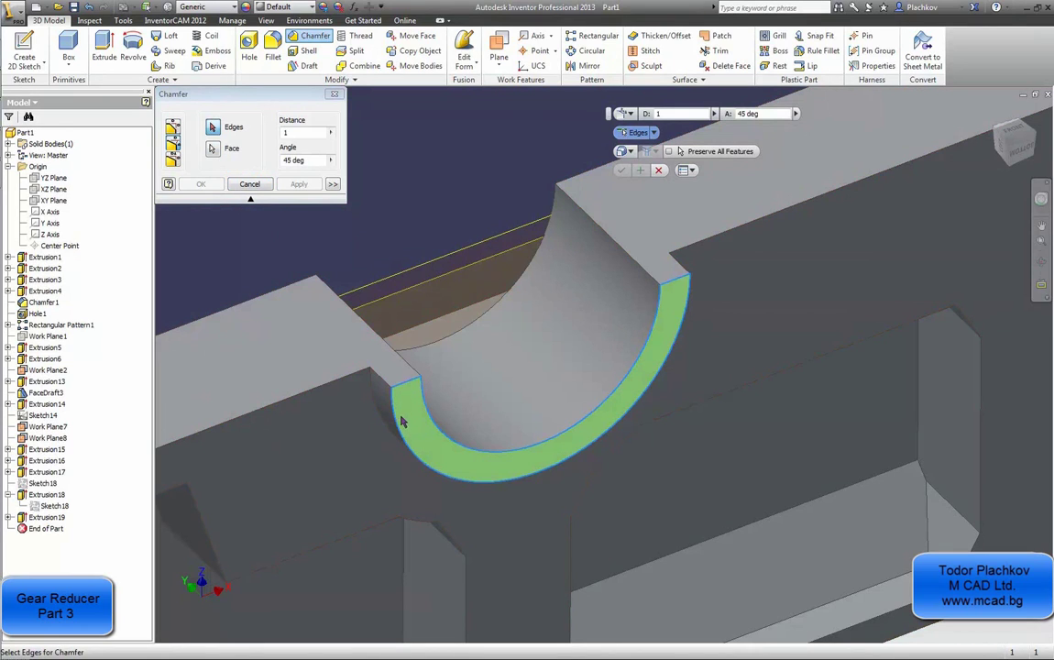
{"action": "left_click", "coordinate": [401, 433]}
- Set the boss chamfer's distance to 9 mm and angle to 10 degrees, check its slope in side view, and apply it
{"action": "scroll", "coordinate": [394, 368], "scroll_direction": "down", "scroll_amount": 3}
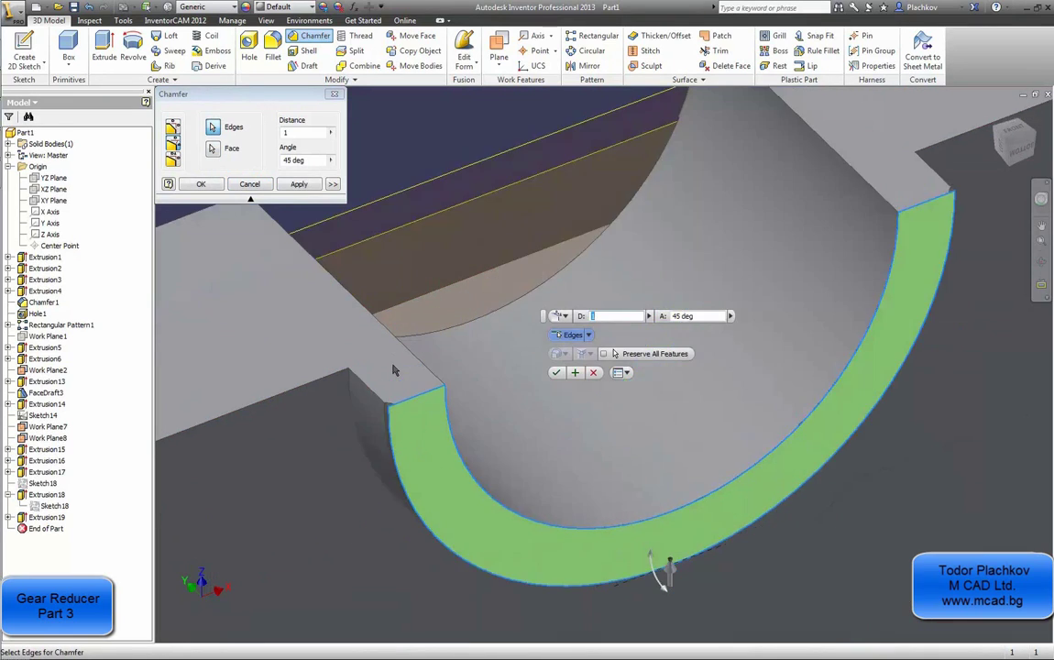
{"action": "scroll", "coordinate": [394, 370], "scroll_direction": "up", "scroll_amount": 3}
{"action": "scroll", "coordinate": [499, 379], "scroll_direction": "down", "scroll_amount": 2}
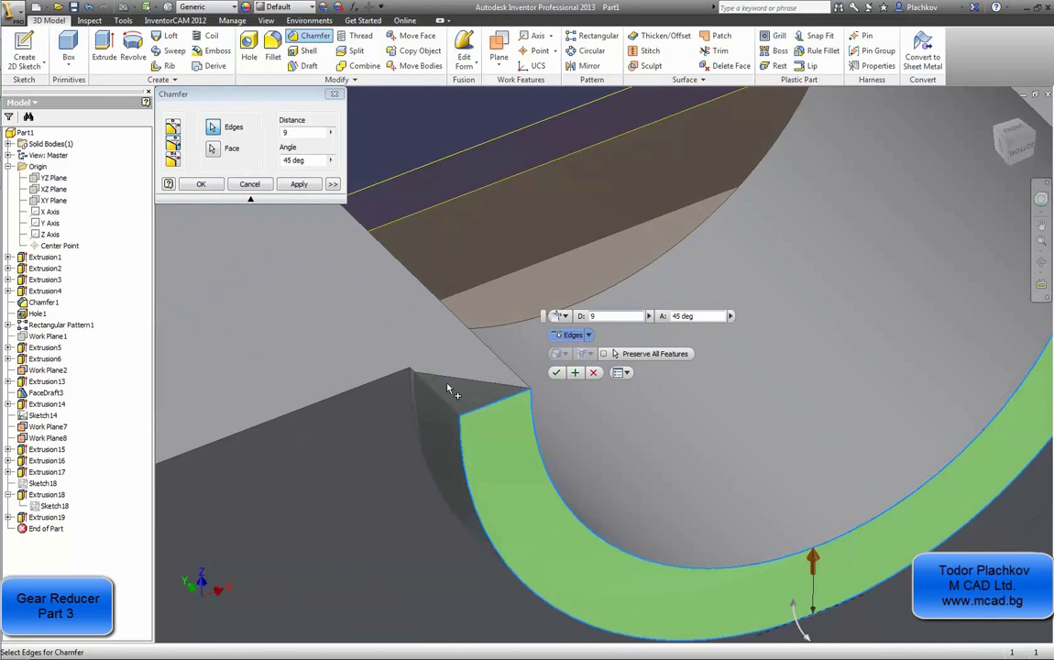
{"action": "key", "text": "Tab"}
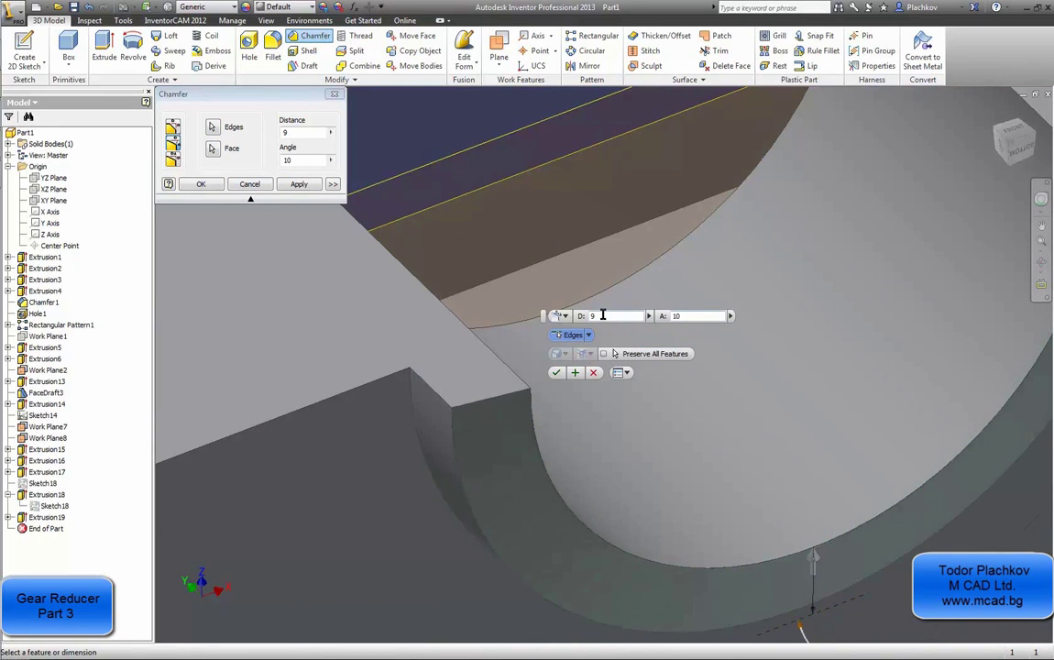
{"action": "scroll", "coordinate": [529, 414], "scroll_direction": "up", "scroll_amount": 4}
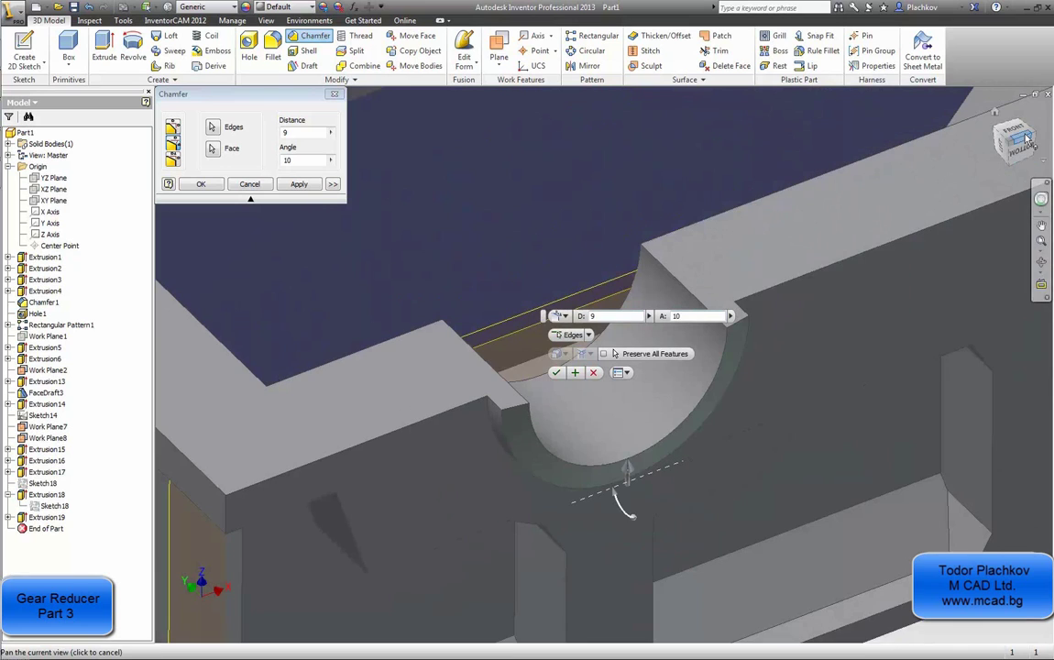
{"action": "left_click", "coordinate": [1021, 129]}
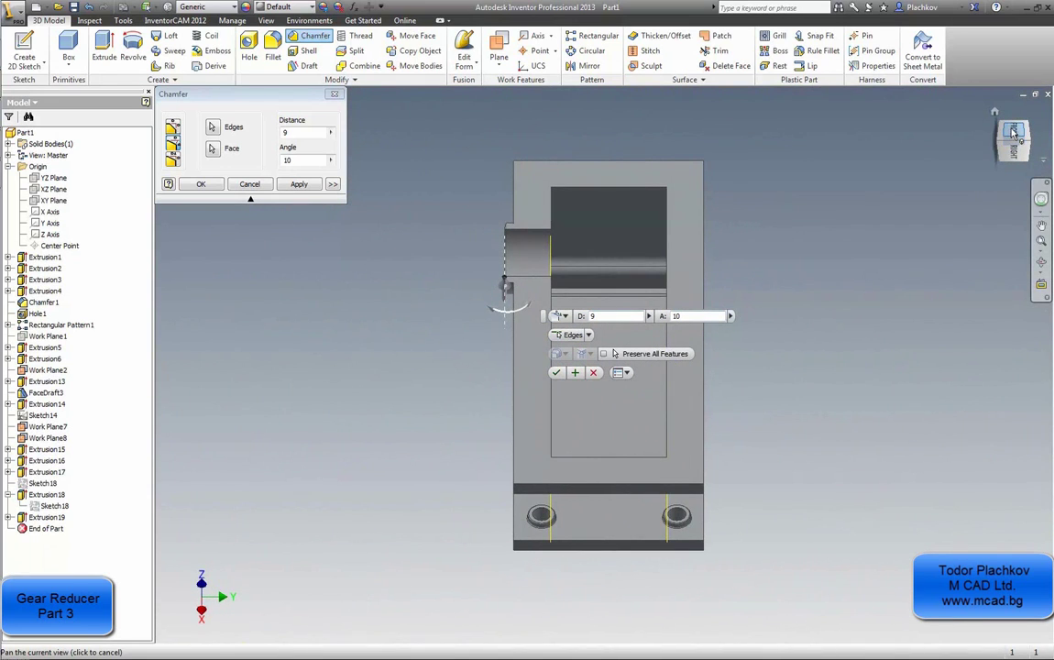
{"action": "scroll", "coordinate": [476, 296], "scroll_direction": "up", "scroll_amount": 5}
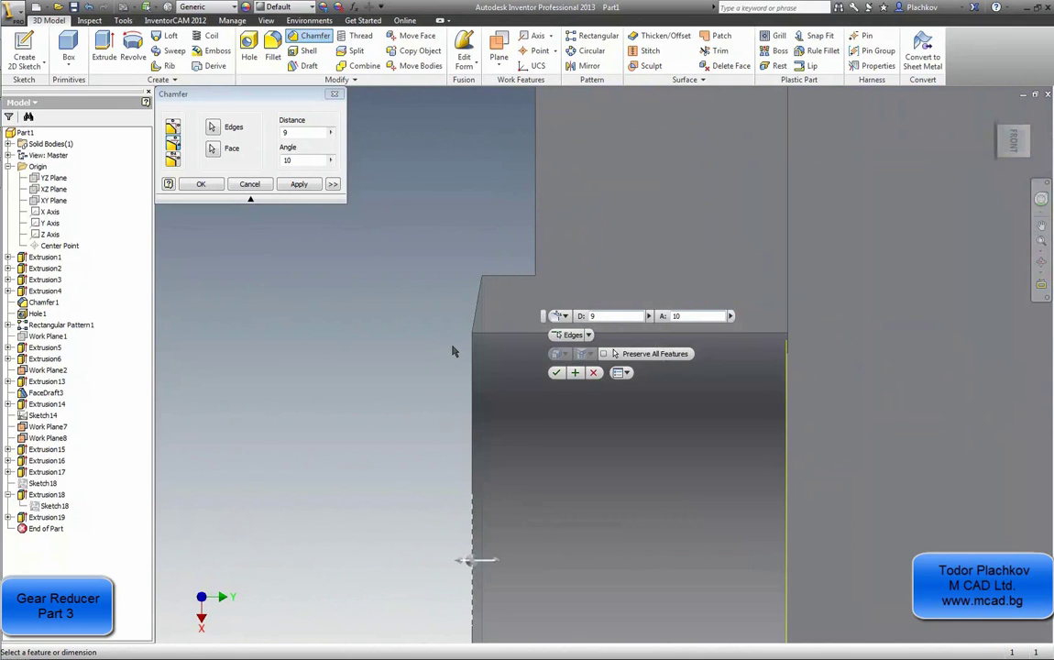
{"action": "left_click", "coordinate": [558, 374]}
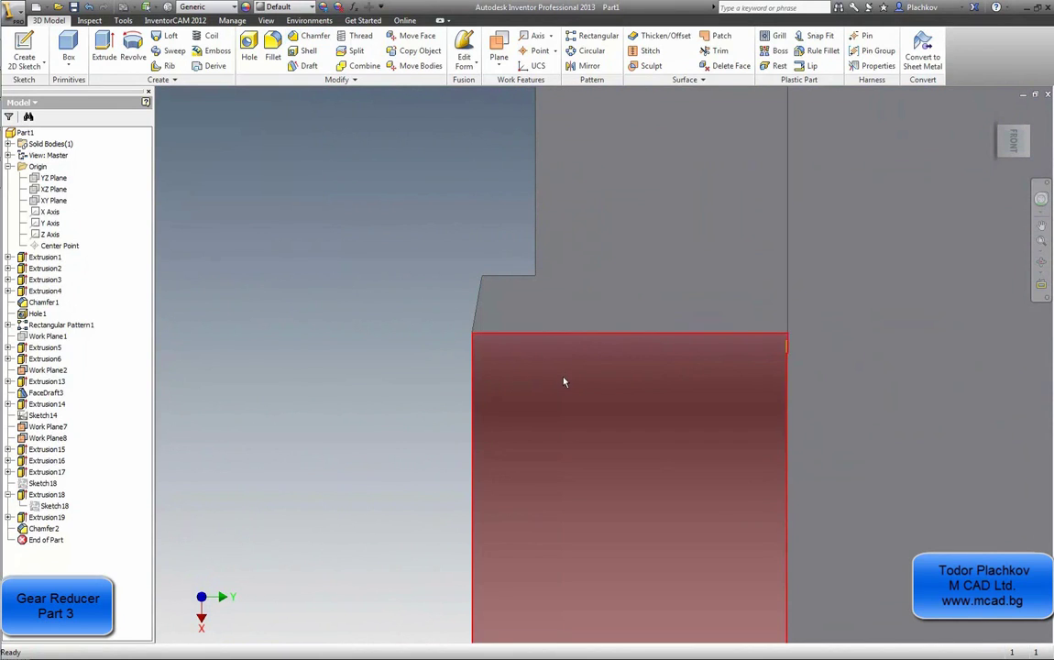
- Inspect the chamfered bearing boss from outside the housing wall
{"action": "scroll", "coordinate": [562, 378], "scroll_direction": "down", "scroll_amount": 5}
{"action": "scroll", "coordinate": [562, 380], "scroll_direction": "up", "scroll_amount": 3}
{"action": "key", "text": "F4"}
{"action": "left_click_drag", "start_coordinate": [560, 398], "coordinate": [675, 339]}
{"action": "scroll", "coordinate": [599, 349], "scroll_direction": "down", "scroll_amount": 2}
{"action": "key", "text": "F4"}
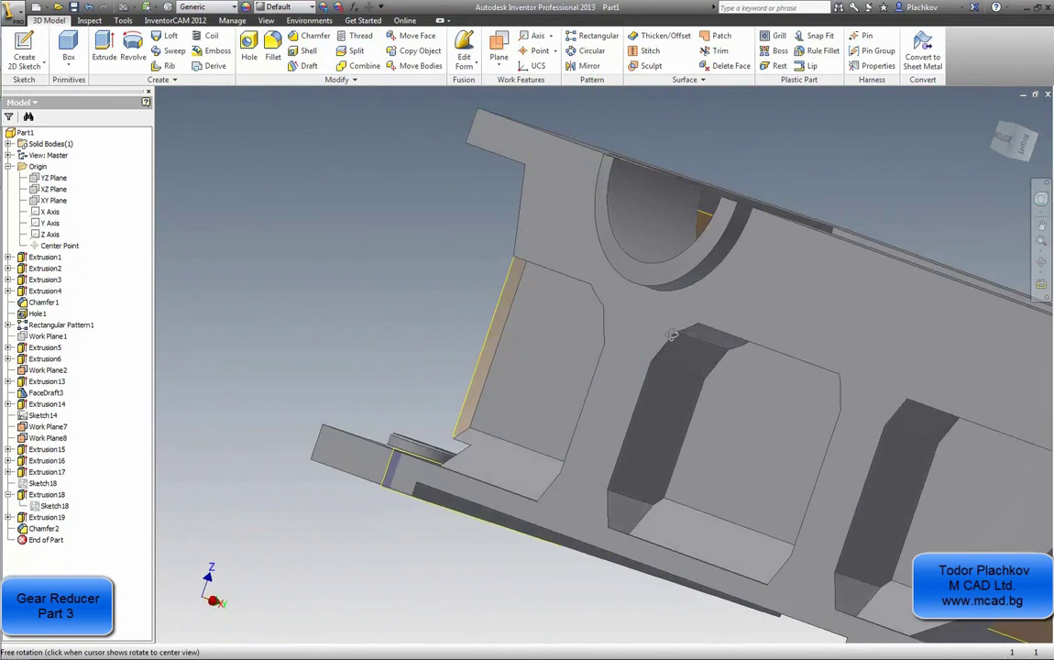
{"action": "middle_click_drag", "start_coordinate": [675, 339], "coordinate": [619, 361]}
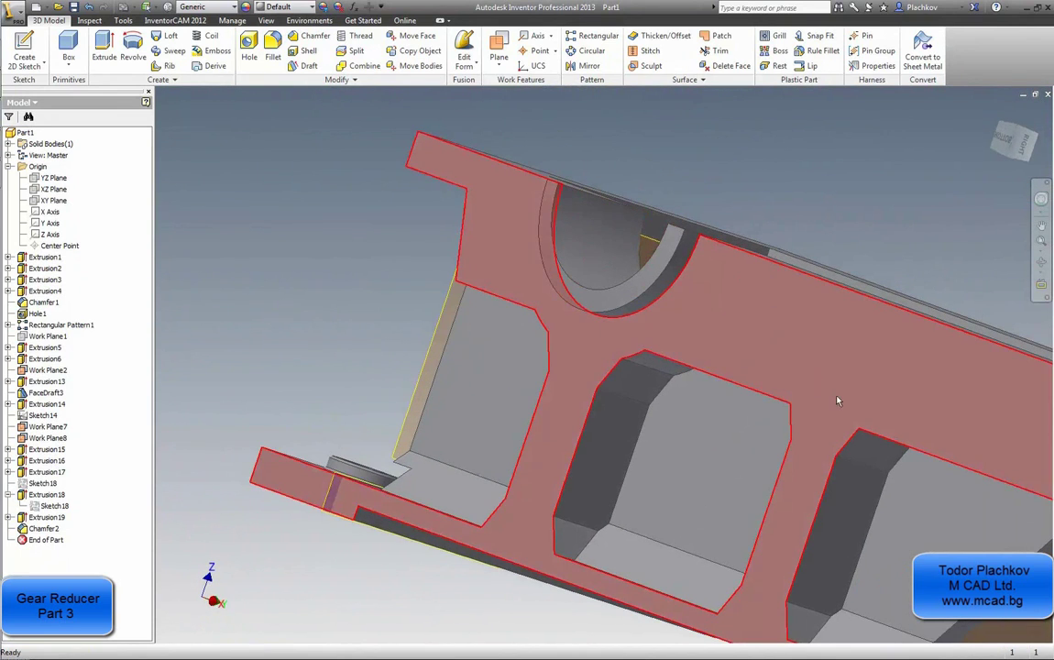
- Switch to AutoCAD and measure the distance from the first bearing cover's outer face to the near side of its flange groove
{"action": "mouse_move", "coordinate": [5, 60]}
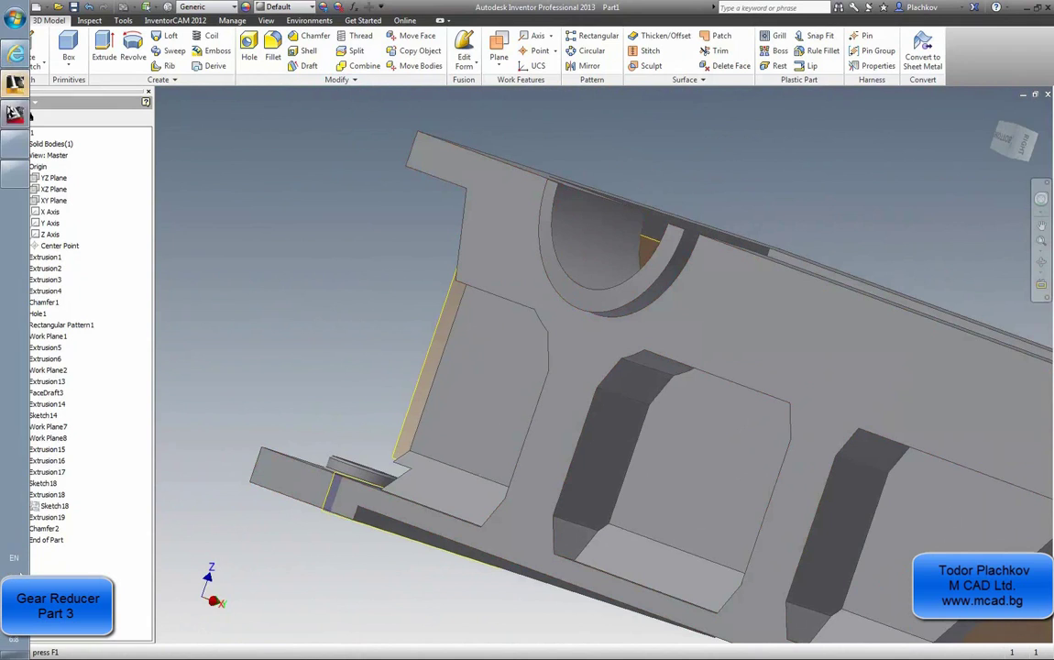
{"action": "left_click", "coordinate": [17, 117]}
{"action": "scroll", "coordinate": [440, 252], "scroll_direction": "down", "scroll_amount": 2}
{"action": "scroll", "coordinate": [607, 312], "scroll_direction": "up", "scroll_amount": 1}
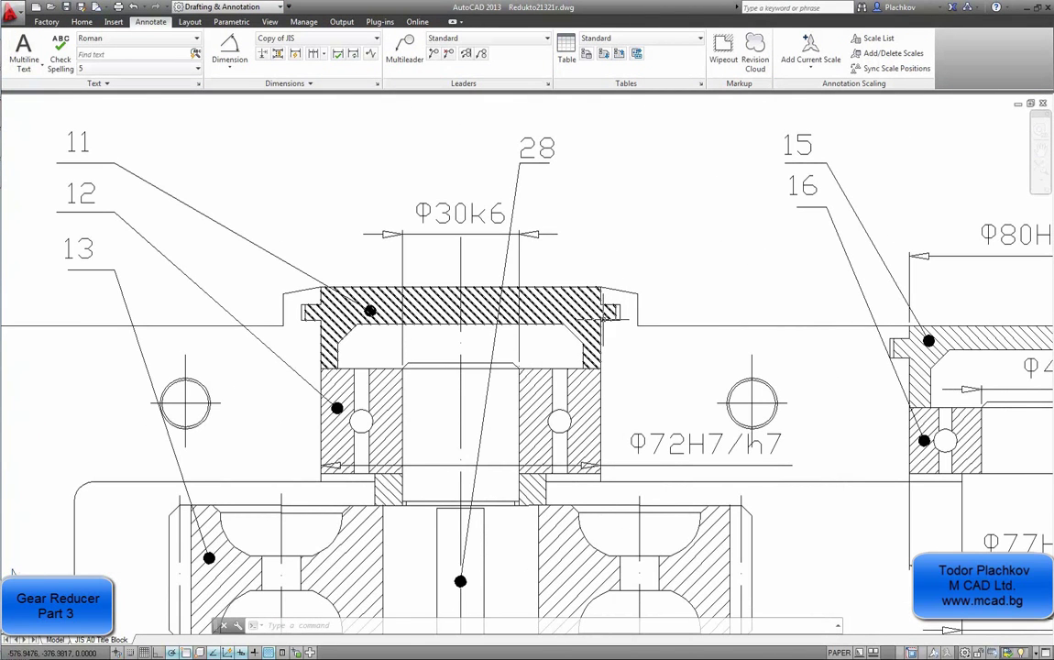
{"action": "scroll", "coordinate": [598, 294], "scroll_direction": "down", "scroll_amount": 1}
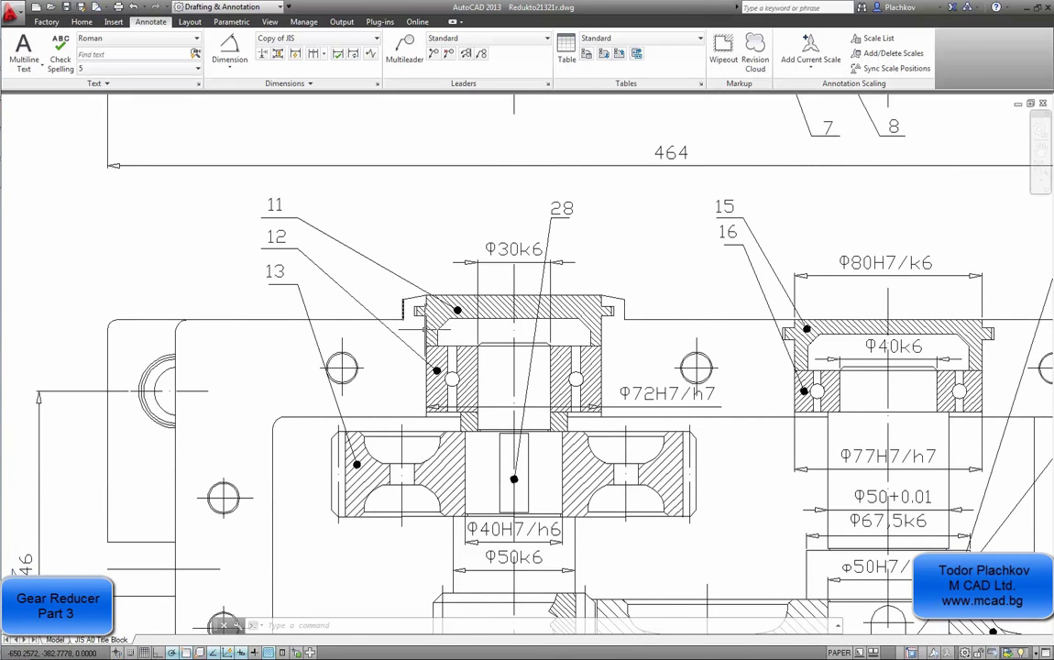
{"action": "scroll", "coordinate": [408, 279], "scroll_direction": "up", "scroll_amount": 3}
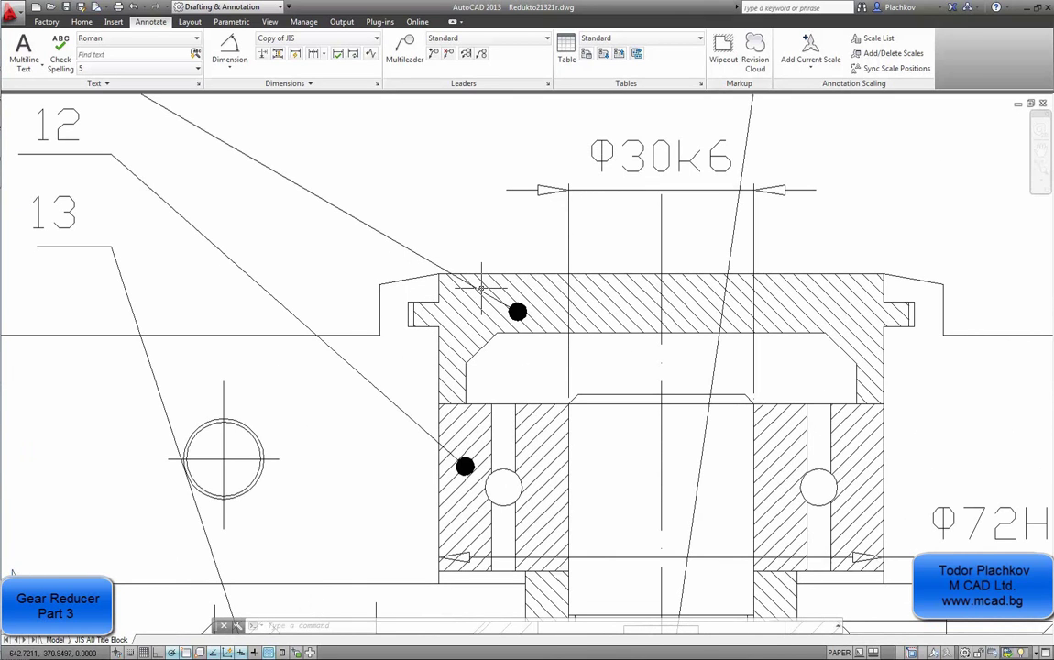
{"action": "left_click", "coordinate": [225, 65]}
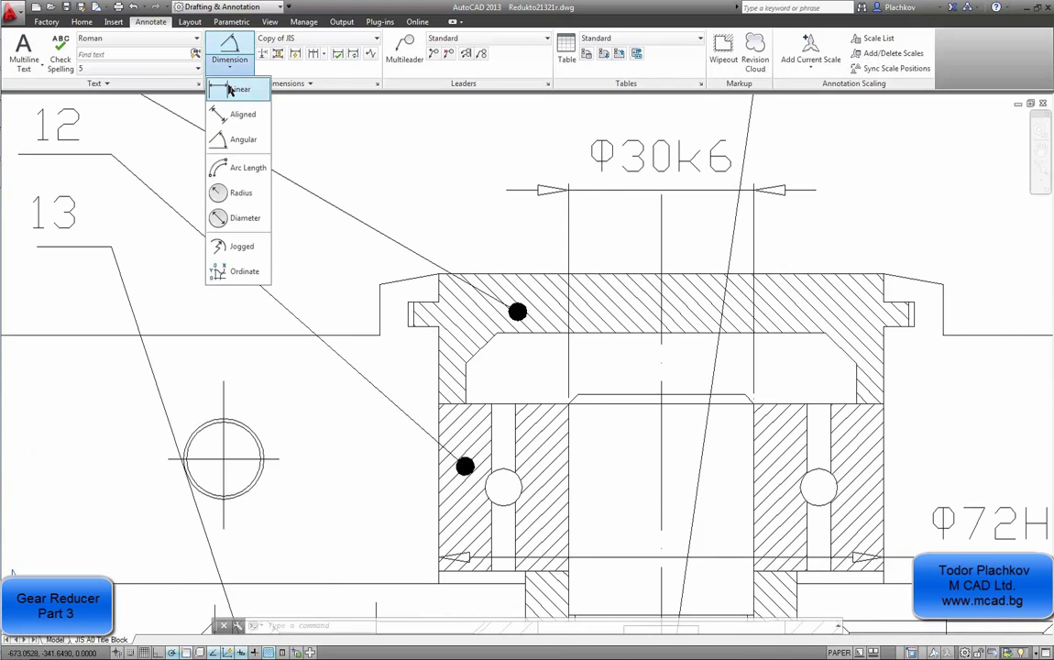
{"action": "left_click", "coordinate": [228, 87]}
{"action": "scroll", "coordinate": [242, 96], "scroll_direction": "up", "scroll_amount": 2}
{"action": "middle_click_drag", "start_coordinate": [547, 484], "coordinate": [450, 405]}
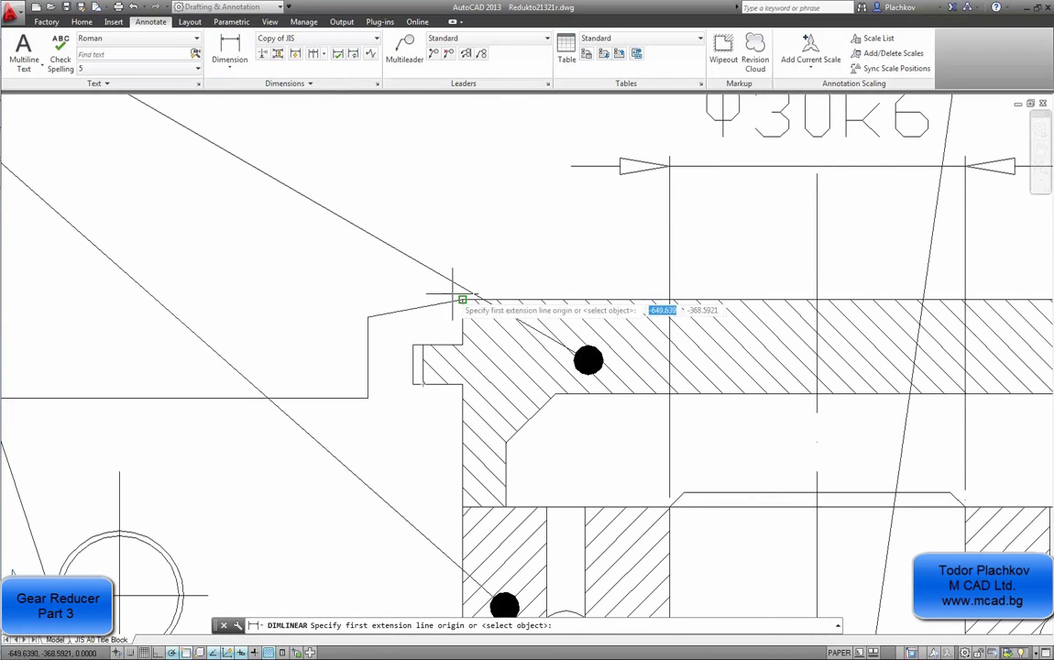
{"action": "left_click", "coordinate": [461, 299]}
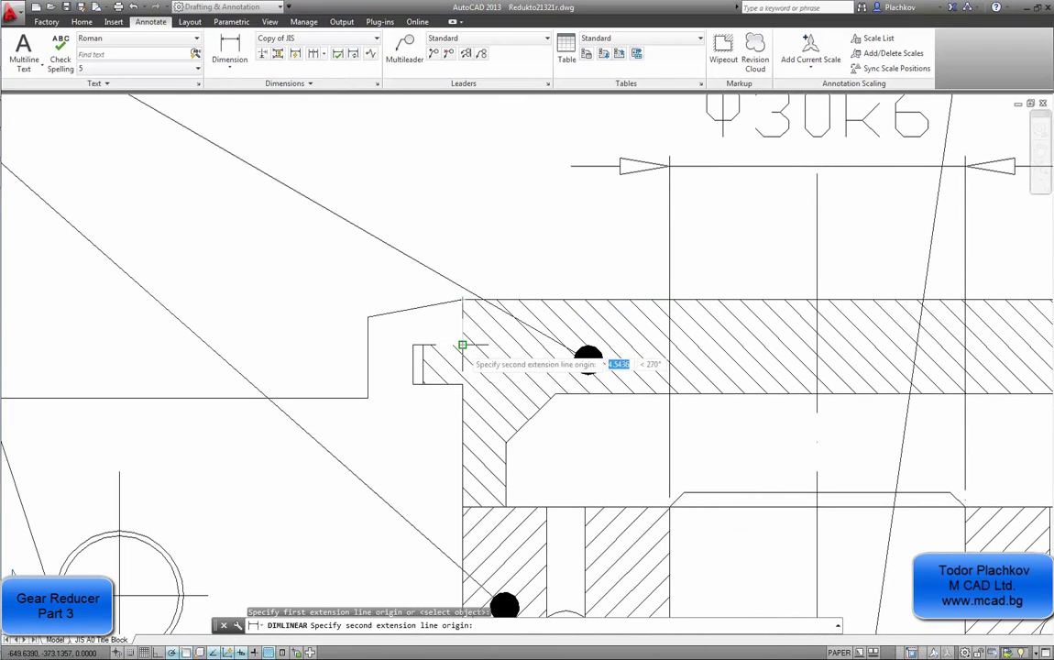
{"action": "left_click", "coordinate": [462, 345]}
{"action": "scroll", "coordinate": [373, 325], "scroll_direction": "down", "scroll_amount": 3}
{"action": "scroll", "coordinate": [371, 320], "scroll_direction": "up", "scroll_amount": 3}
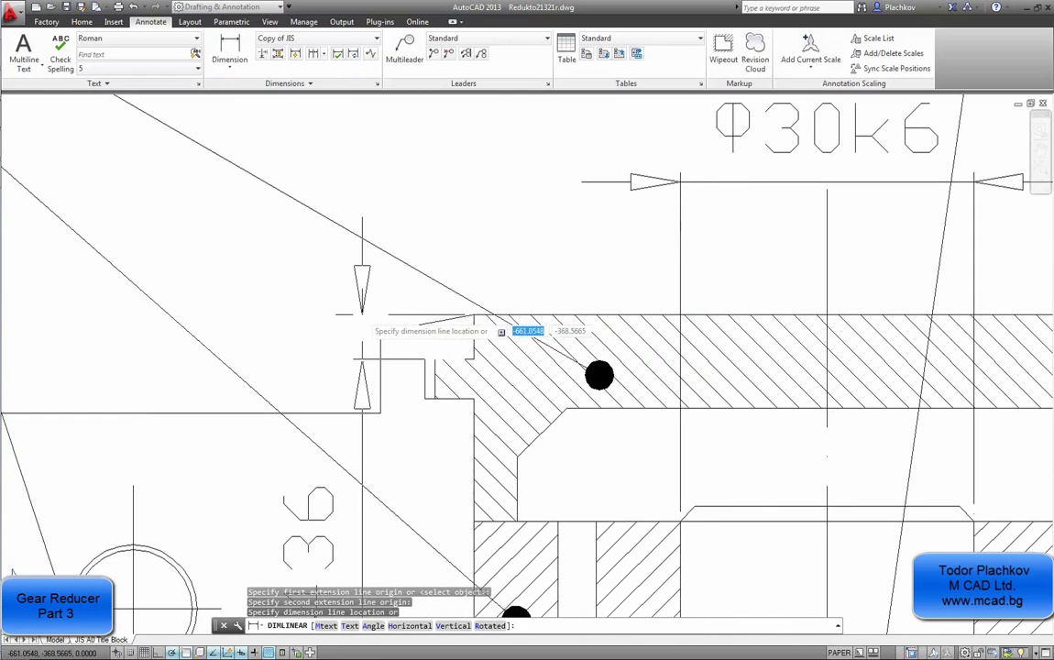
{"action": "key", "text": "Escape"}
- Measure how deep the bearing cover's flange groove extends outward from the cover's cylindrical side
{"action": "key", "text": "Return"}
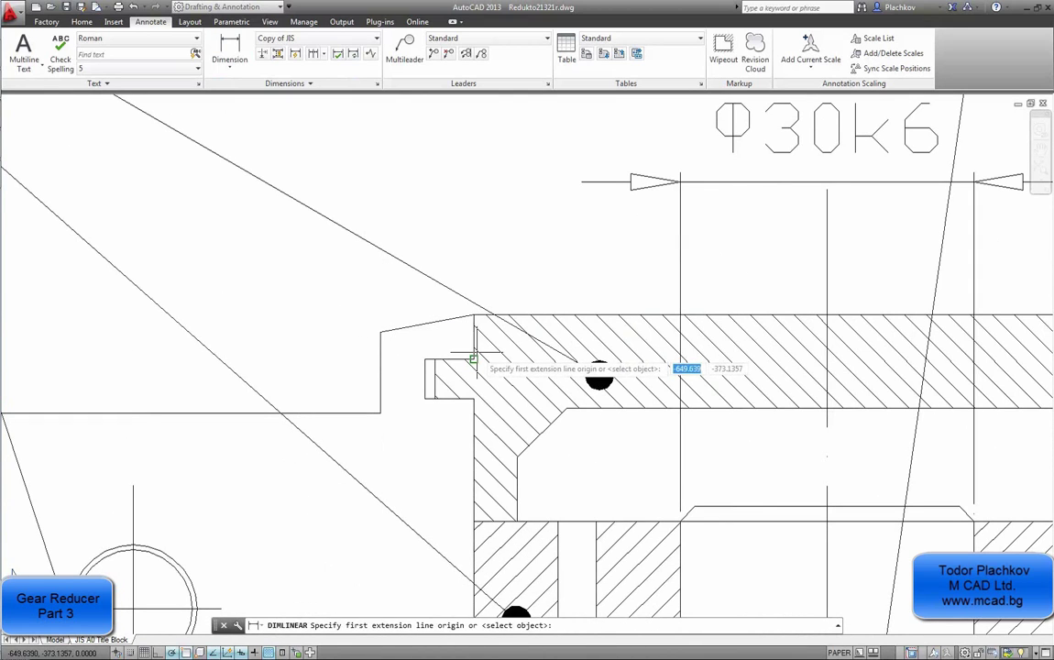
{"action": "left_click", "coordinate": [472, 359]}
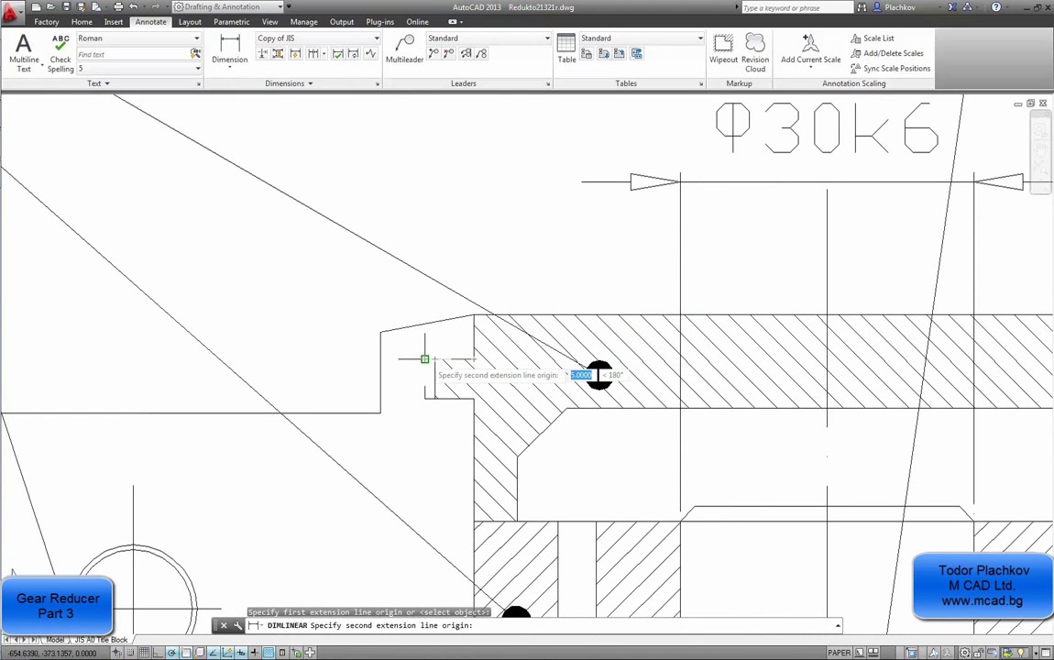
{"action": "key", "text": "Escape"}
- Measure the outer diameter across both ends of the first bearing cover's flange groove
{"action": "key", "text": "Return"}
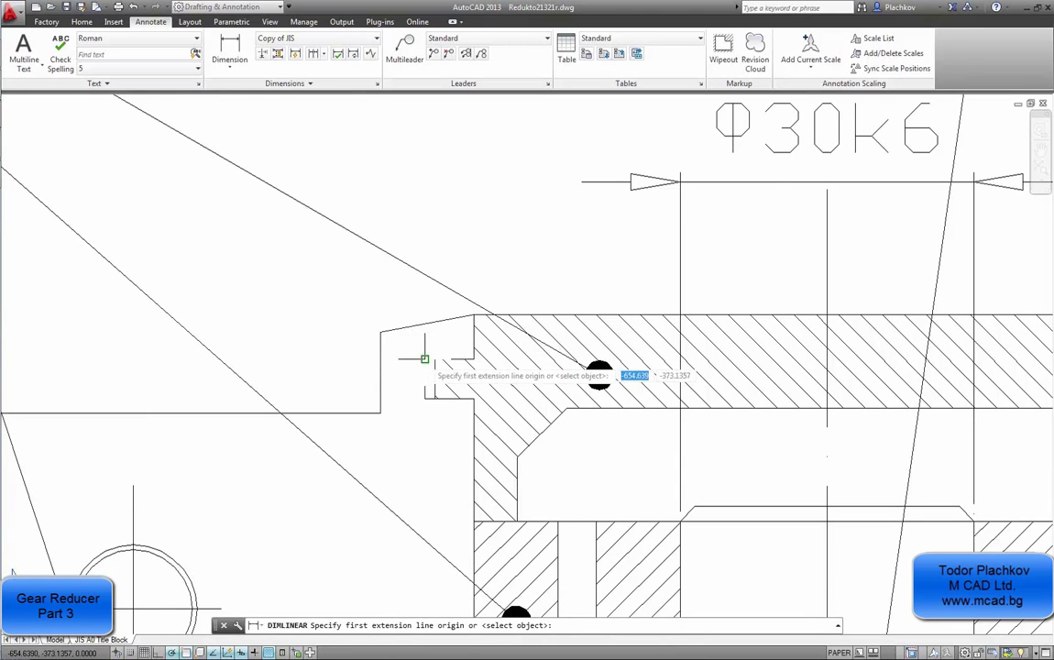
{"action": "left_click", "coordinate": [425, 358]}
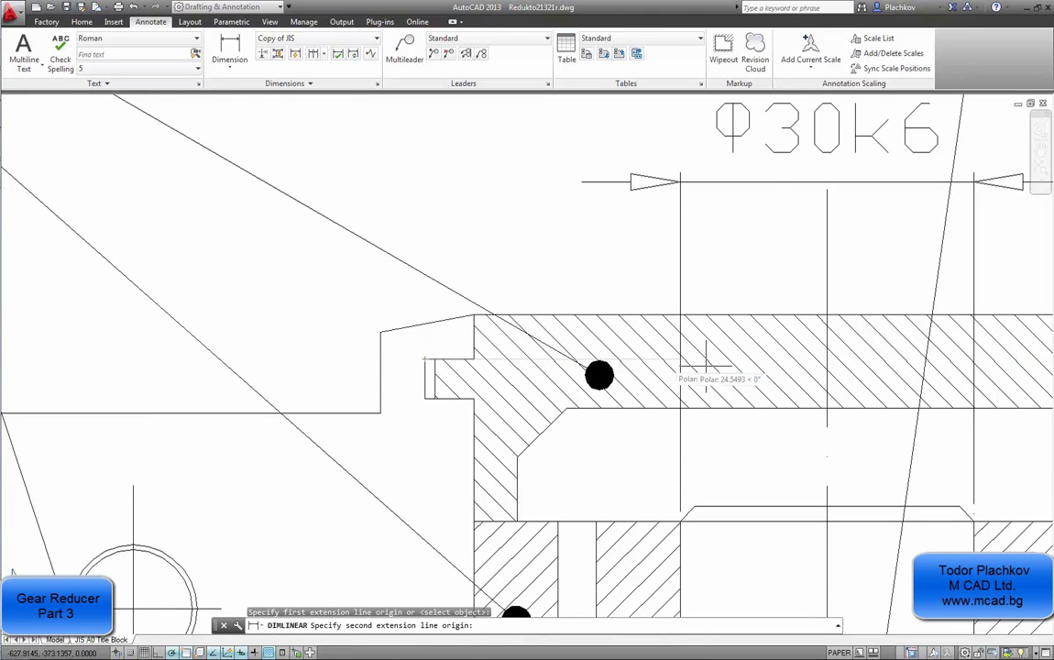
{"action": "scroll", "coordinate": [800, 380], "scroll_direction": "down", "scroll_amount": 3}
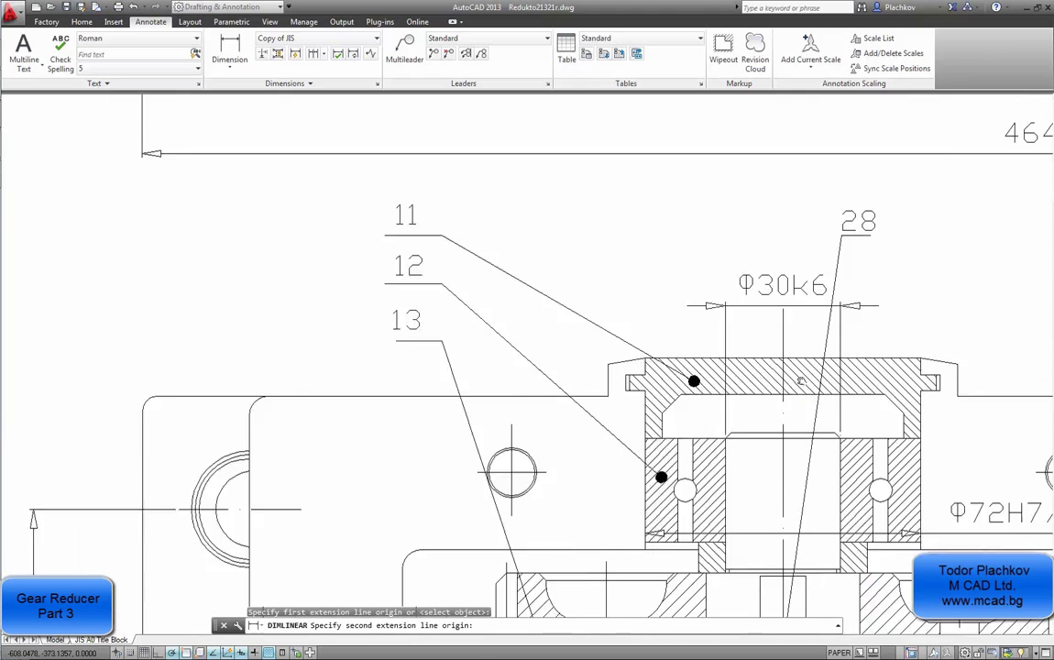
{"action": "middle_click_drag", "start_coordinate": [800, 381], "coordinate": [677, 379]}
{"action": "scroll", "coordinate": [747, 368], "scroll_direction": "up", "scroll_amount": 5}
{"action": "left_click", "coordinate": [920, 386]}
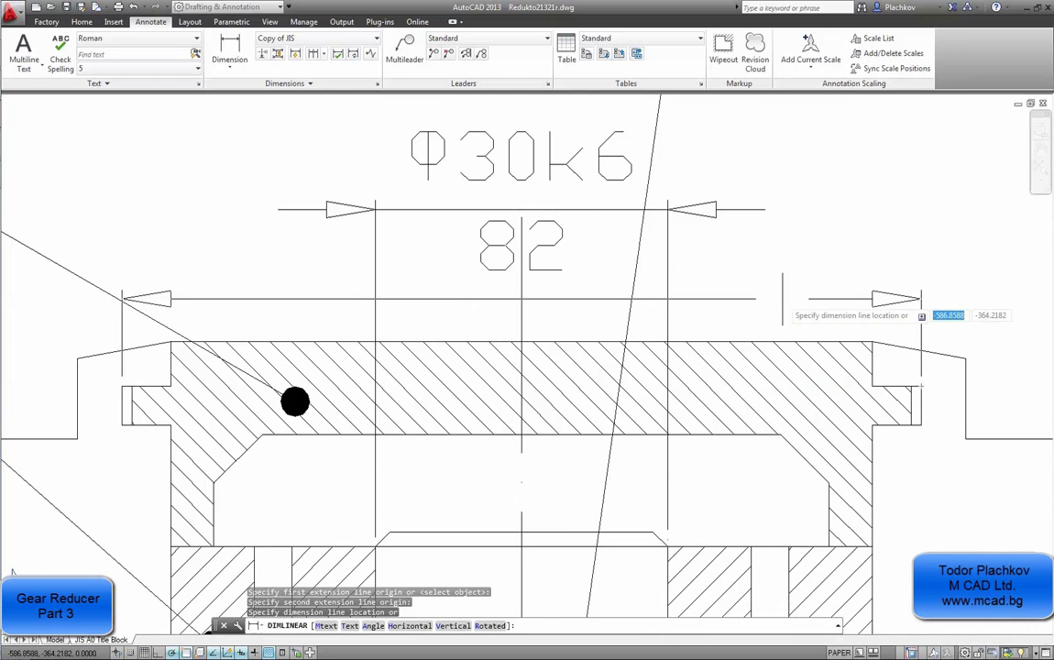
{"action": "key", "text": "Escape"}
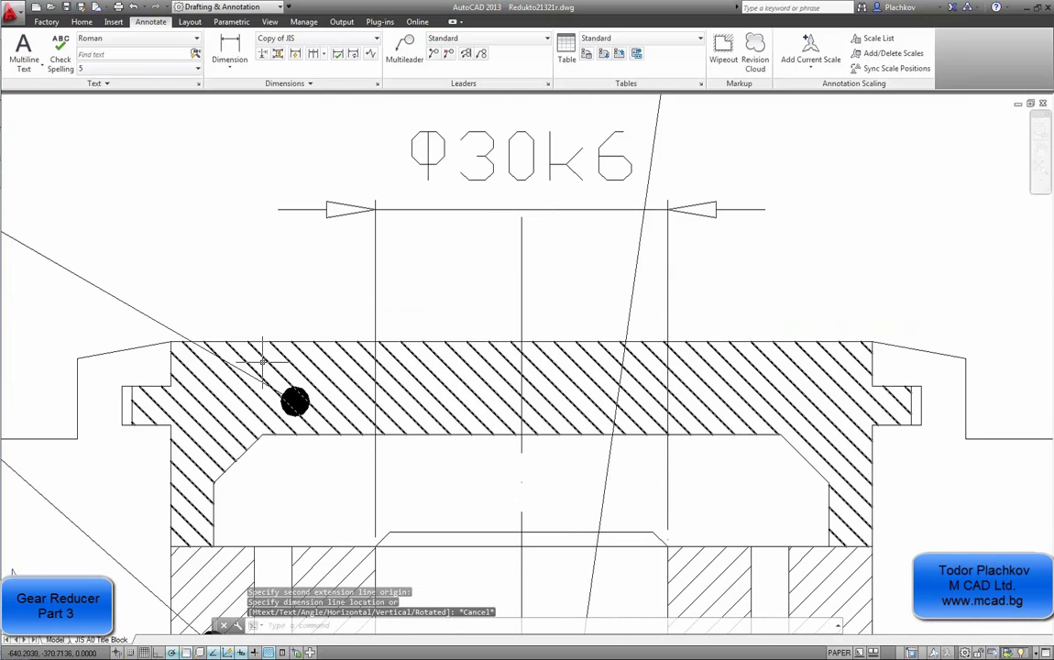
- Measure the flange groove's width between its two side corners
{"action": "key", "text": "Return"}
{"action": "left_click", "coordinate": [122, 424]}
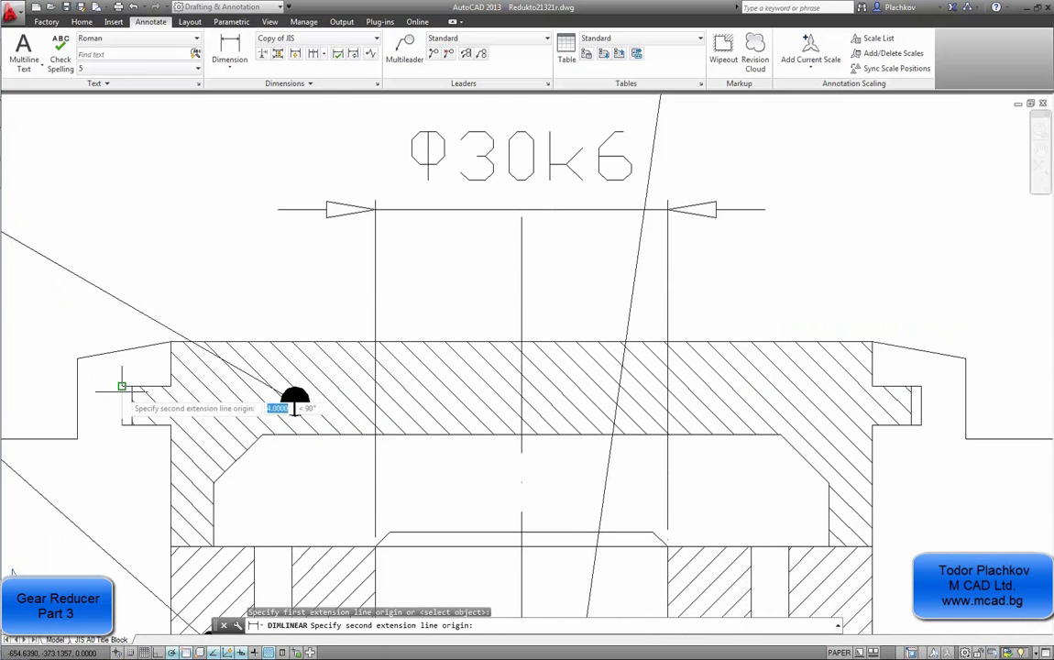
{"action": "left_click", "coordinate": [122, 386]}
{"action": "key", "text": "Escape"}
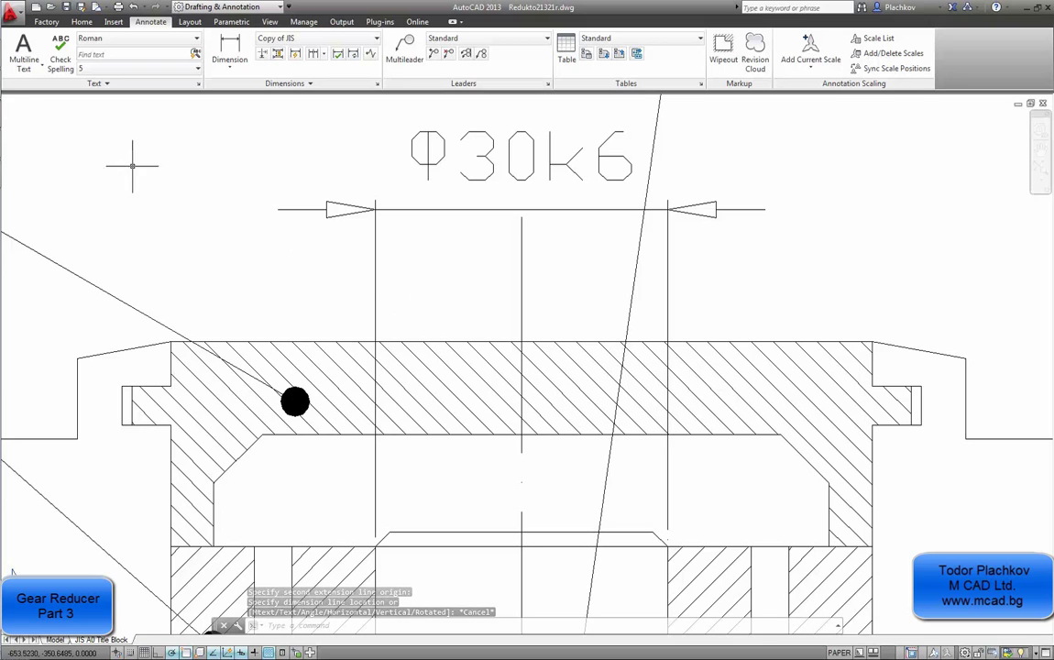
- Switch to Inventor and inspect the bore and half-ring of the chamfered bearing boss from above
{"action": "left_click", "coordinate": [13, 112]}
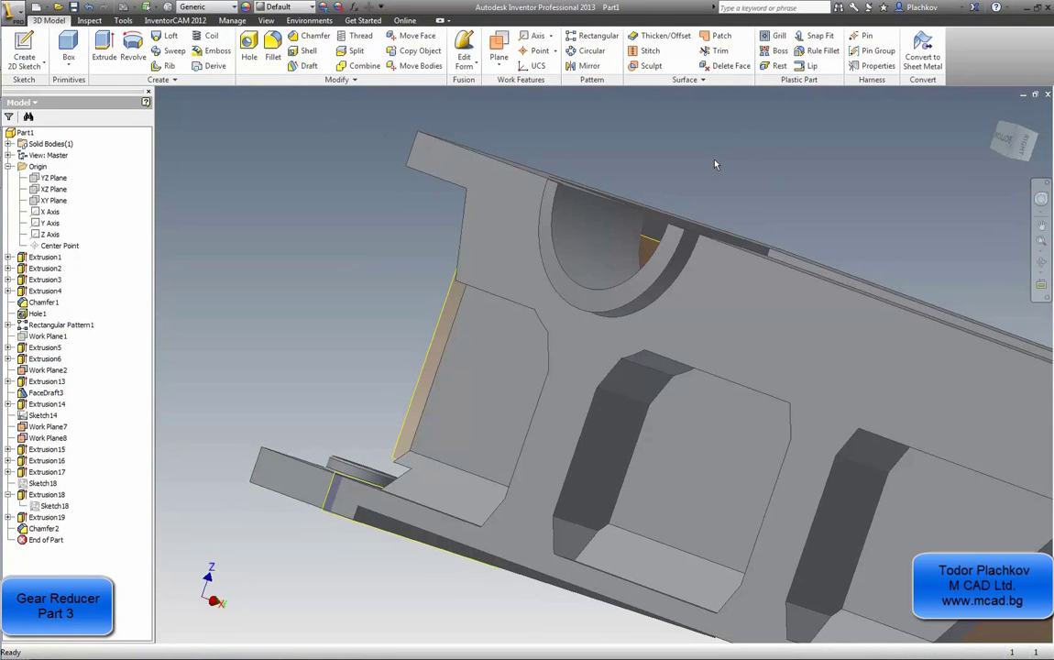
{"action": "key", "text": "F4"}
{"action": "left_click_drag", "start_coordinate": [656, 222], "coordinate": [625, 256]}
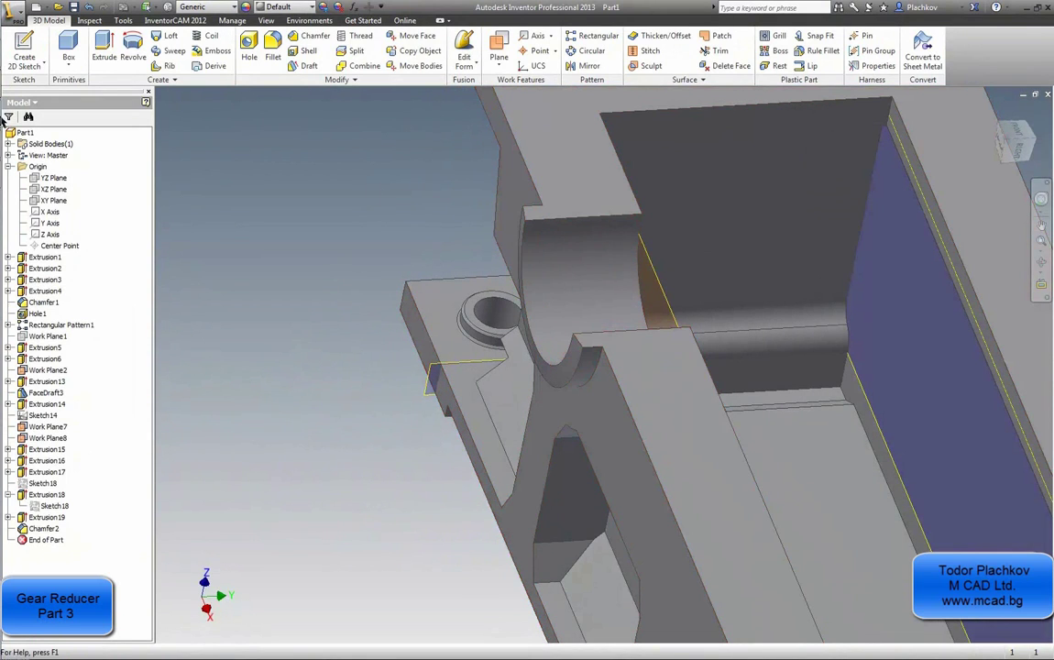
- Switch to AutoCAD and measure the distance between the housing wall's outer face and the inner side of the flange groove
{"action": "mouse_move", "coordinate": [3, 119]}
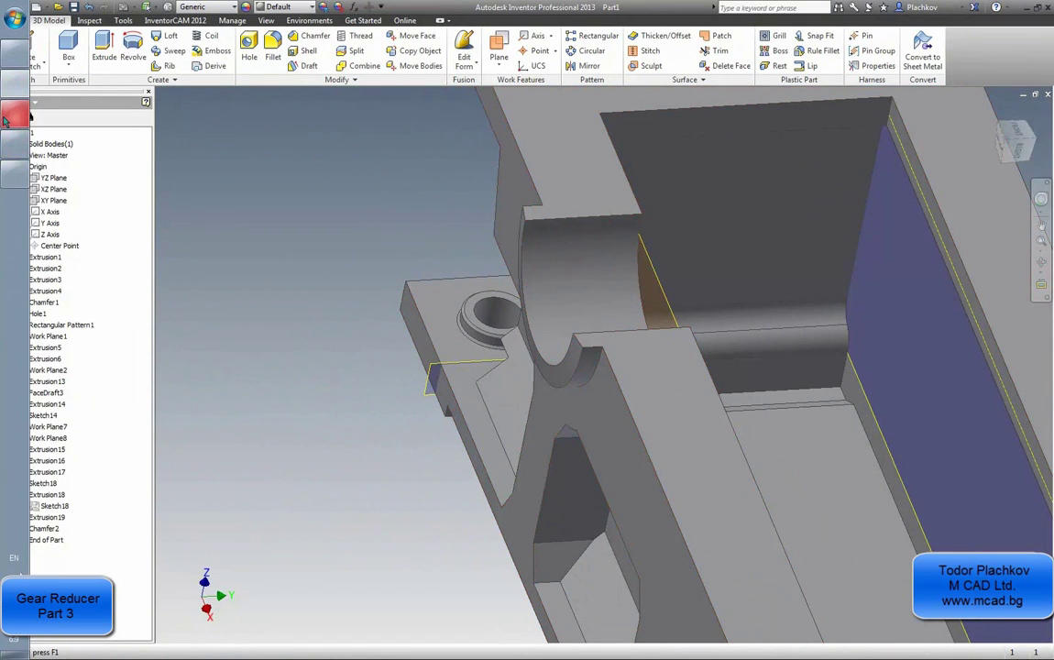
{"action": "left_click", "coordinate": [7, 116]}
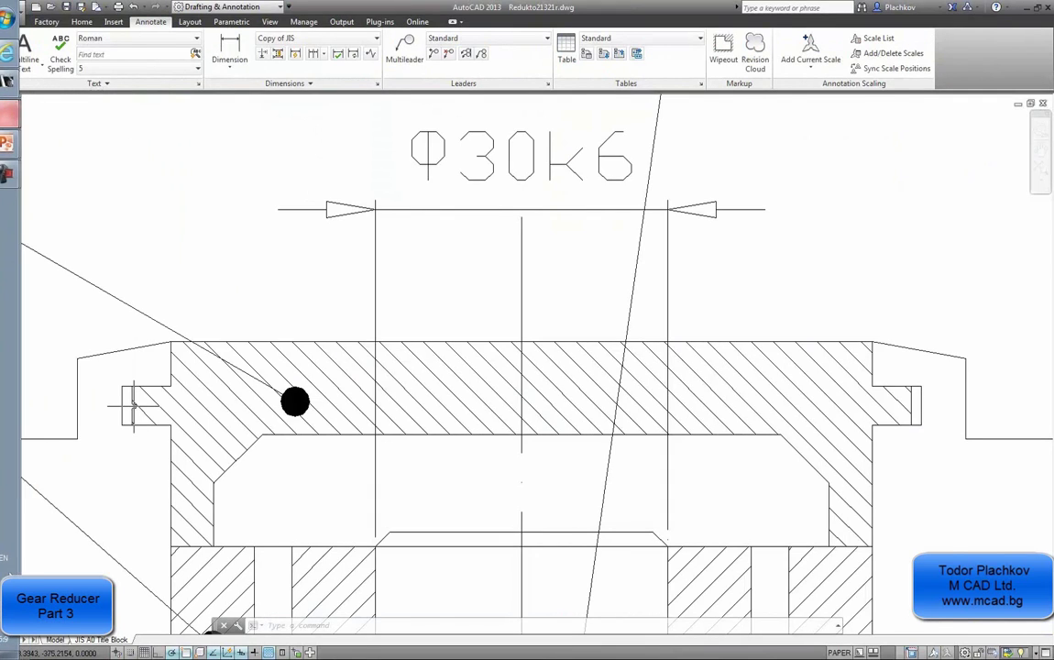
{"action": "mouse_move", "coordinate": [40, 462]}
{"action": "middle_mouse_down"}
{"action": "mouse_move", "coordinate": [170, 384]}
{"action": "mouse_move", "coordinate": [170, 394]}
{"action": "middle_mouse_up"}
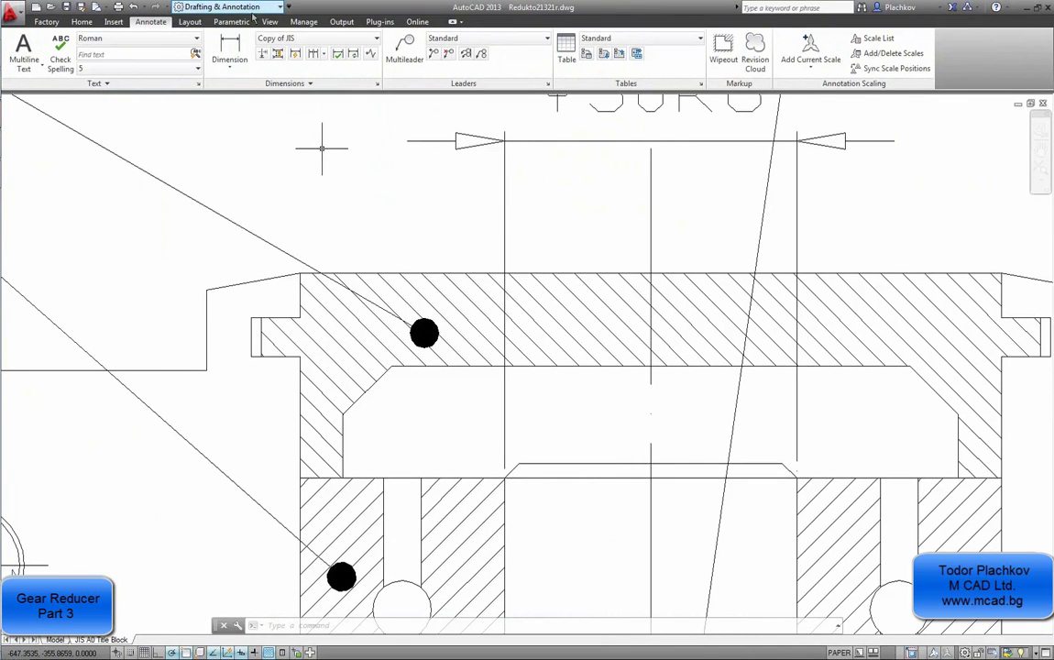
{"action": "left_click", "coordinate": [229, 48]}
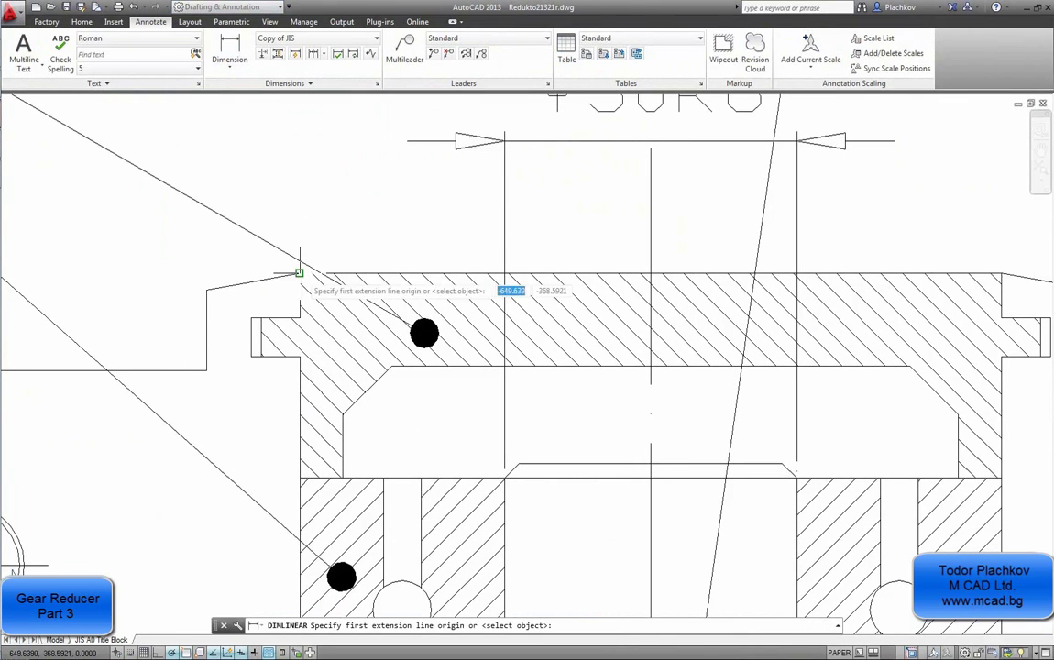
{"action": "left_click", "coordinate": [206, 370]}
{"action": "left_click", "coordinate": [252, 356]}
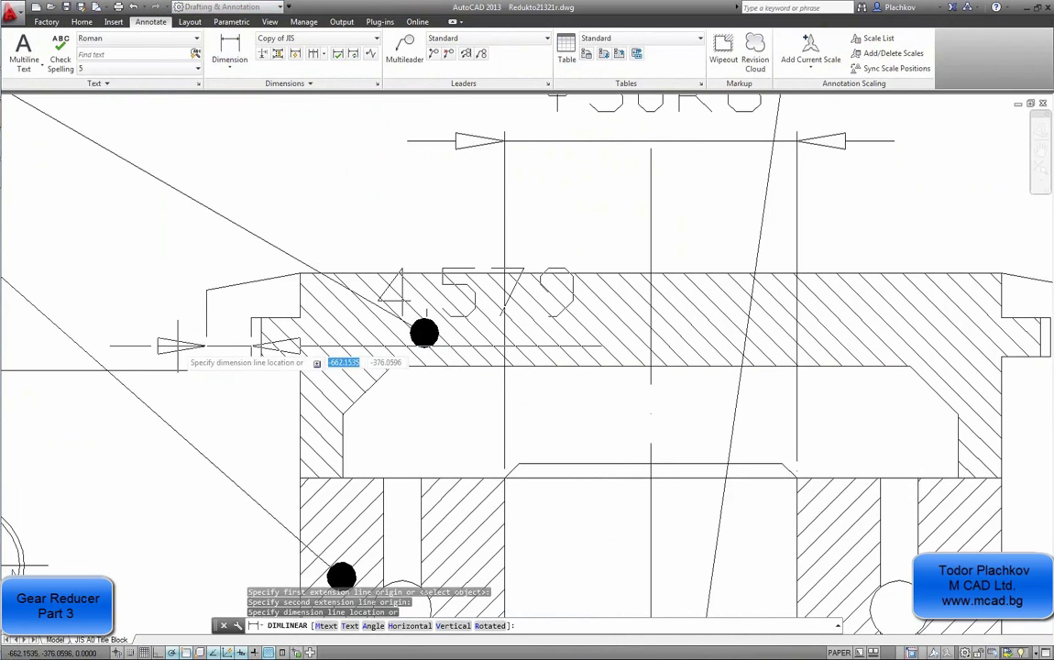
{"action": "scroll", "coordinate": [179, 353], "scroll_direction": "down", "scroll_amount": 4}
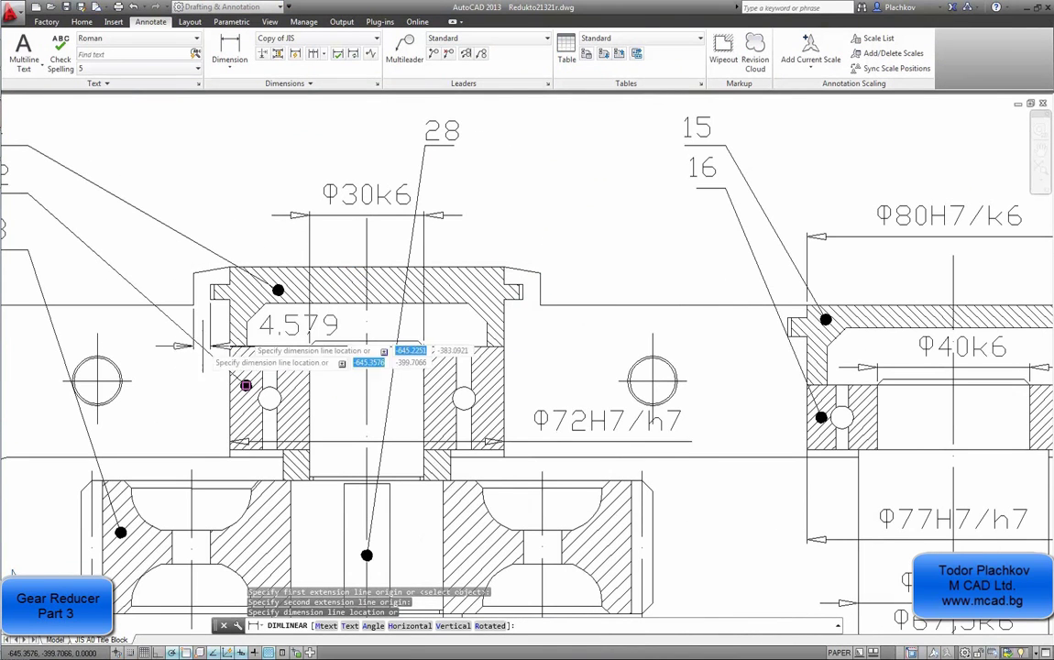
{"action": "scroll", "coordinate": [202, 348], "scroll_direction": "up", "scroll_amount": 6}
{"action": "scroll", "coordinate": [177, 280], "scroll_direction": "down", "scroll_amount": 6}
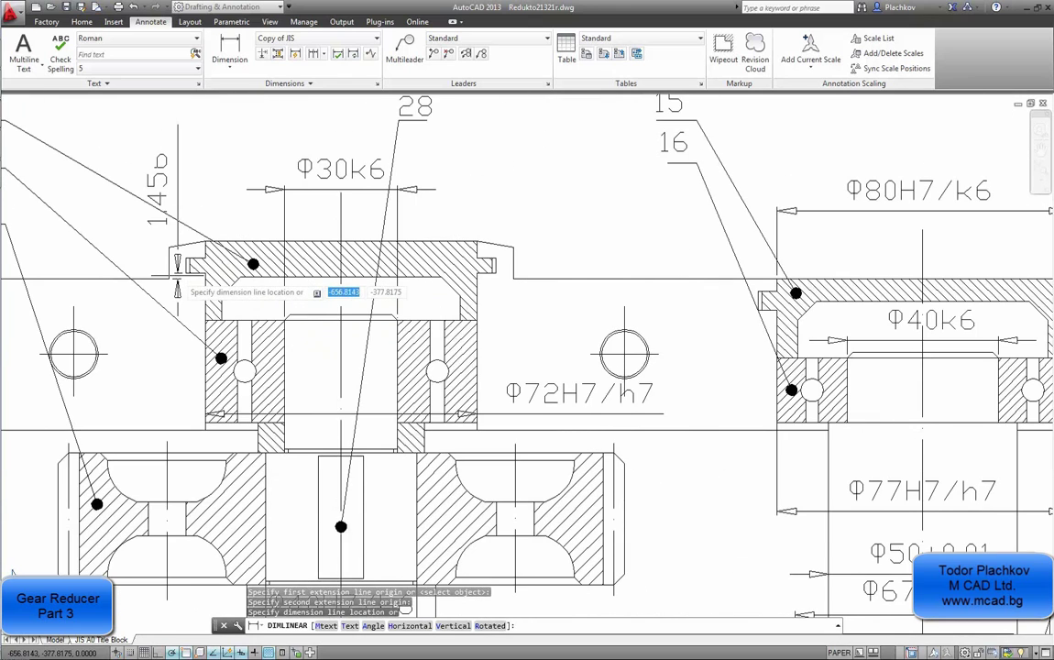
{"action": "key", "text": "Escape"}
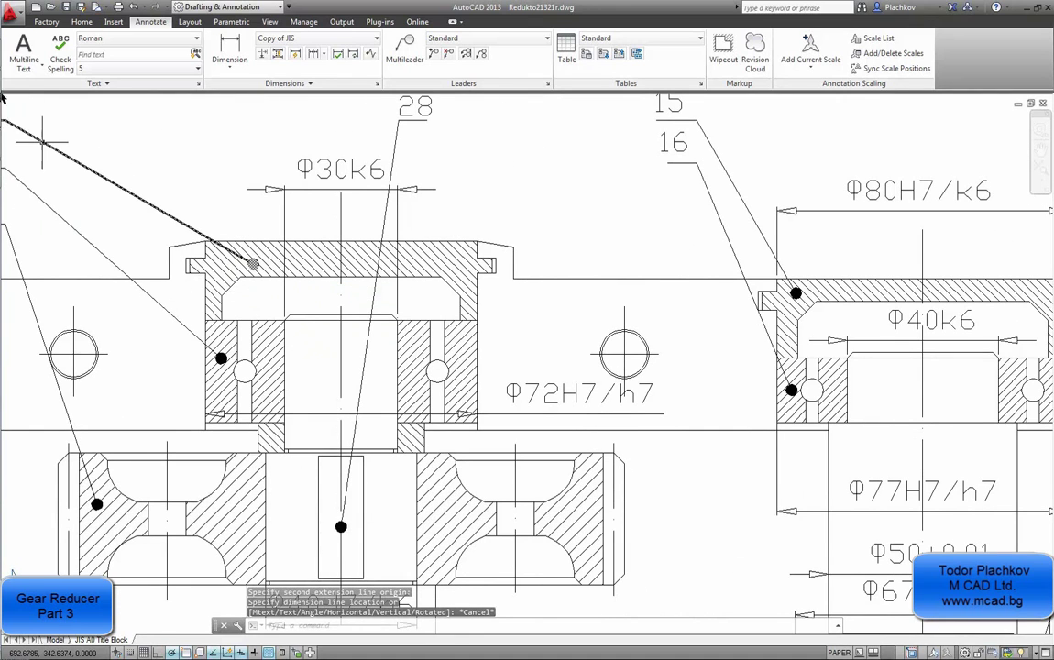
- Switch to Inventor and create a 2D sketch on a plane offset outward from the housing's outer wall face beside the boss
{"action": "mouse_move", "coordinate": [6, 92]}
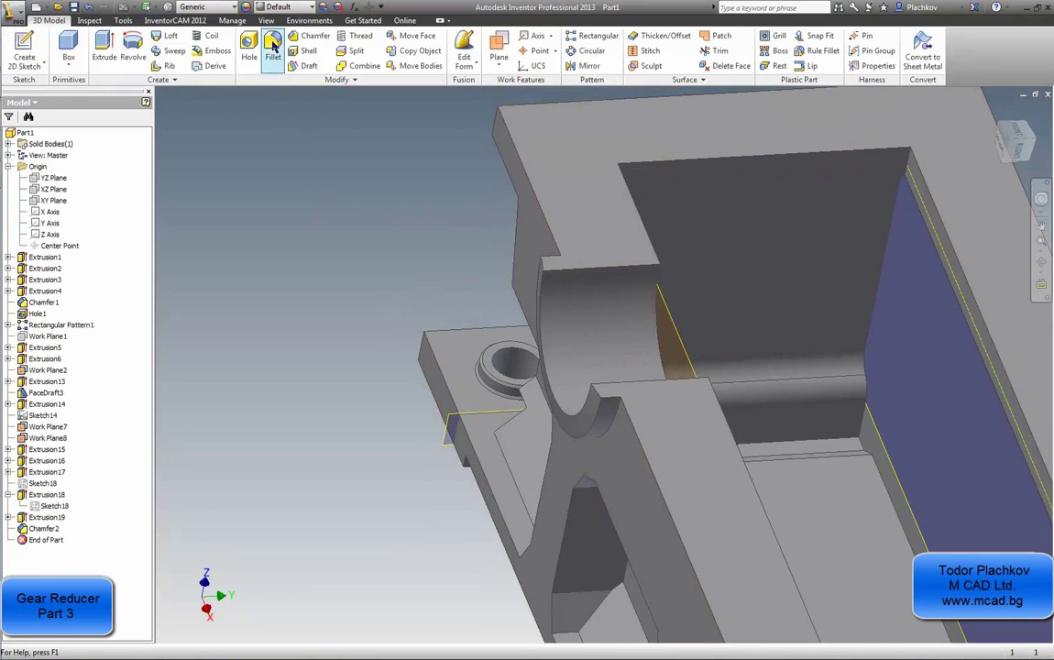
{"action": "mouse_move", "coordinate": [7, 53]}
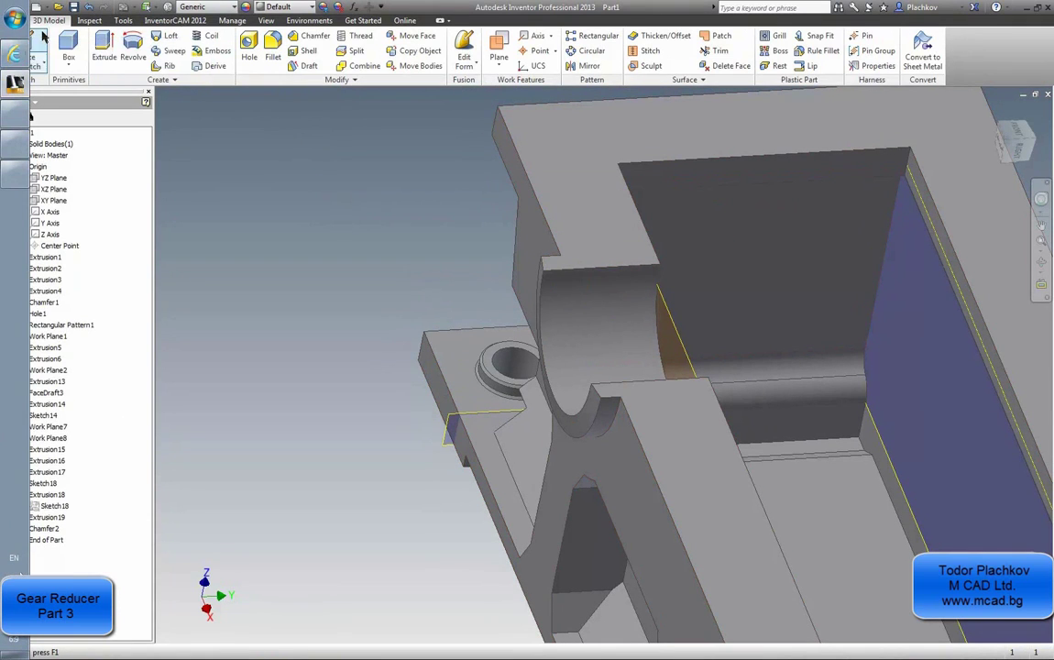
{"action": "left_click", "coordinate": [40, 39]}
{"action": "left_click", "coordinate": [540, 228]}
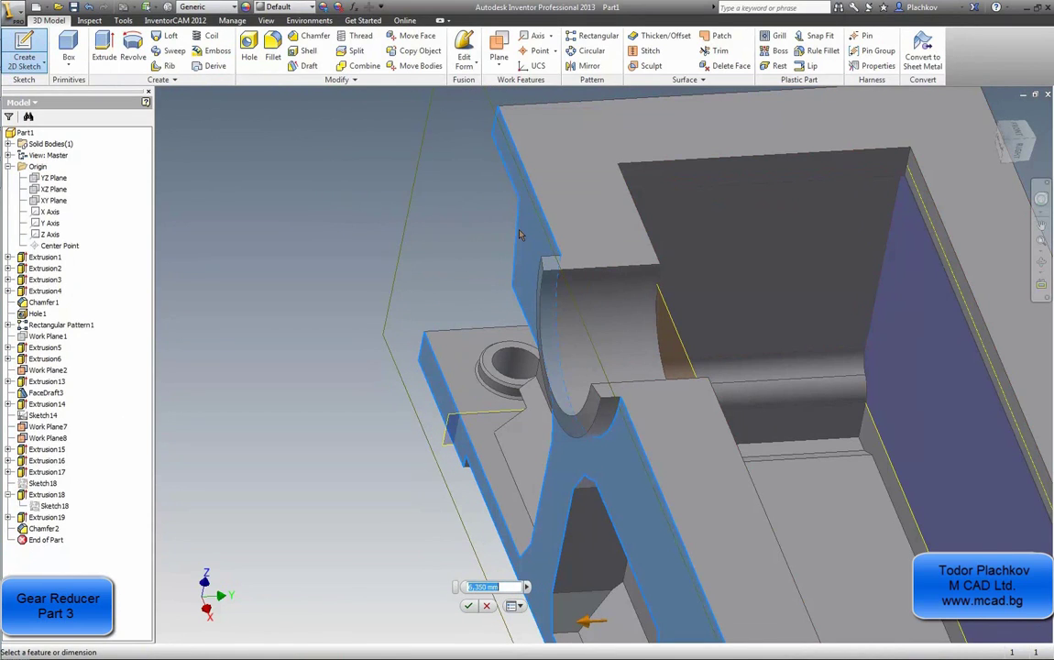
{"action": "key", "text": "Return"}
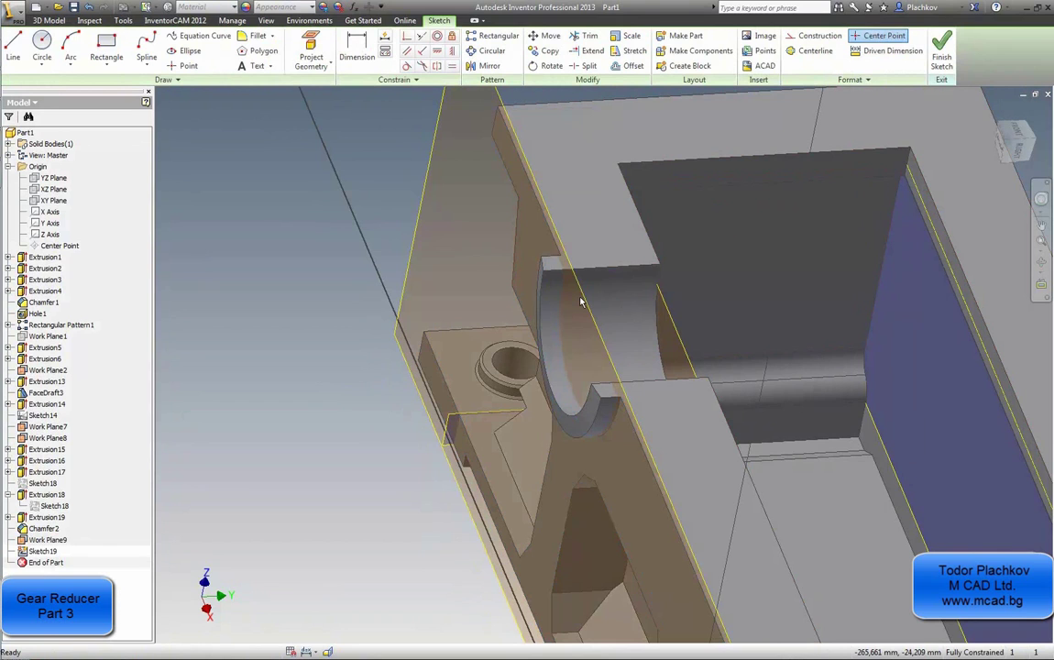
- Project the bearing boss's bore arc into the new sketch to obtain its centre point
{"action": "key", "text": "F4"}
{"action": "left_click_drag", "start_coordinate": [580, 300], "coordinate": [754, 367]}
{"action": "left_click", "coordinate": [311, 57]}
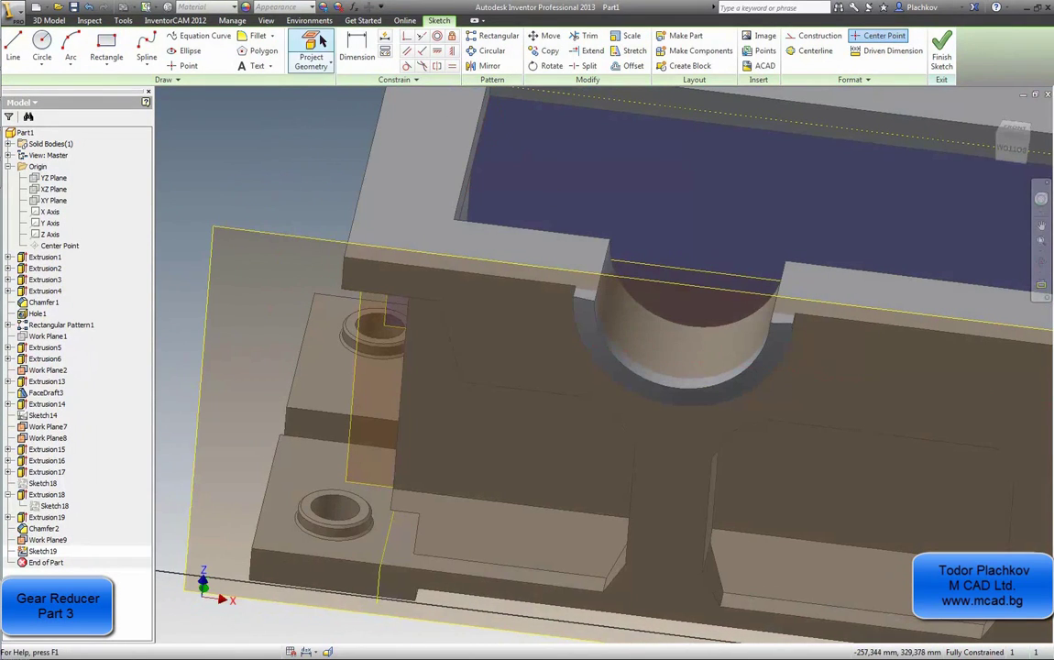
{"action": "left_click", "coordinate": [638, 384]}
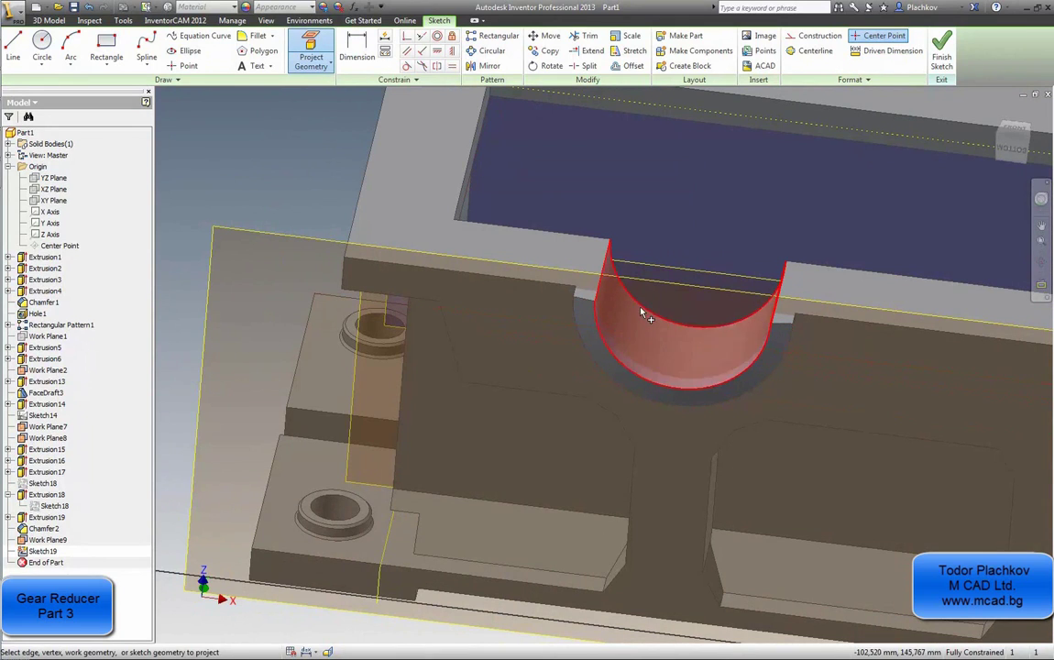
{"action": "scroll", "coordinate": [685, 307], "scroll_direction": "up", "scroll_amount": 3}
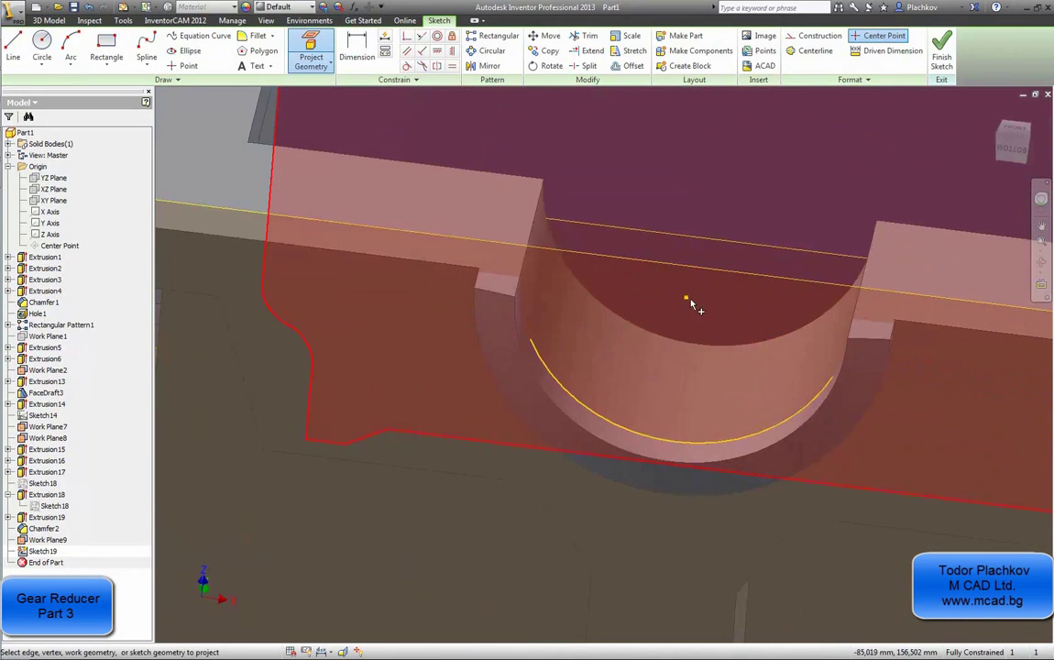
- Draw a circle centred on the bearing bore and set its diameter to 82 mm
{"action": "left_click", "coordinate": [42, 44]}
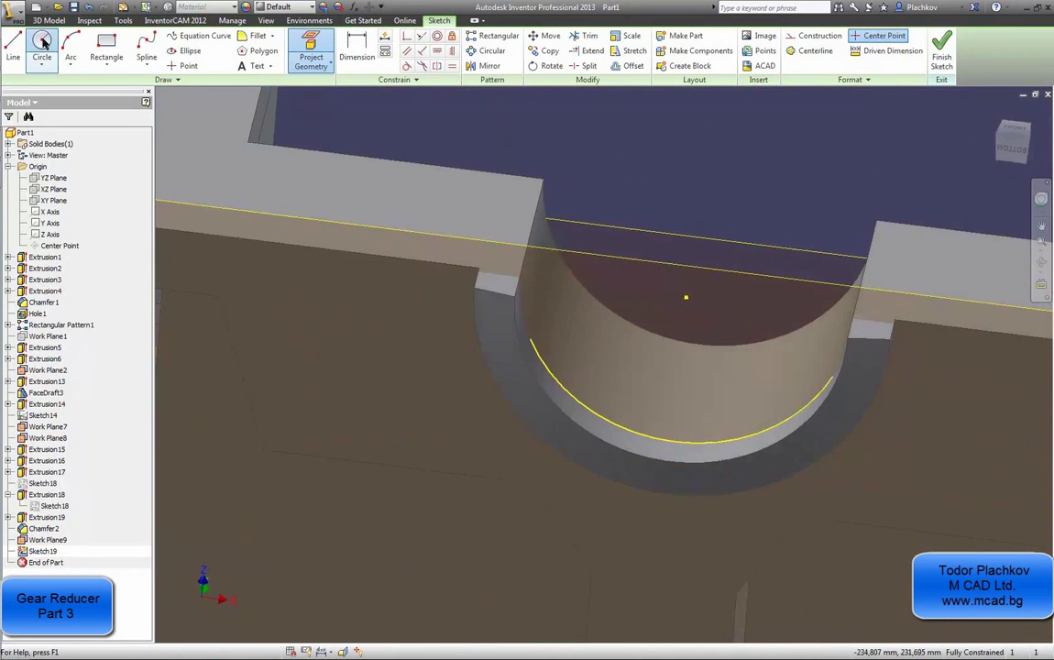
{"action": "left_click", "coordinate": [686, 297]}
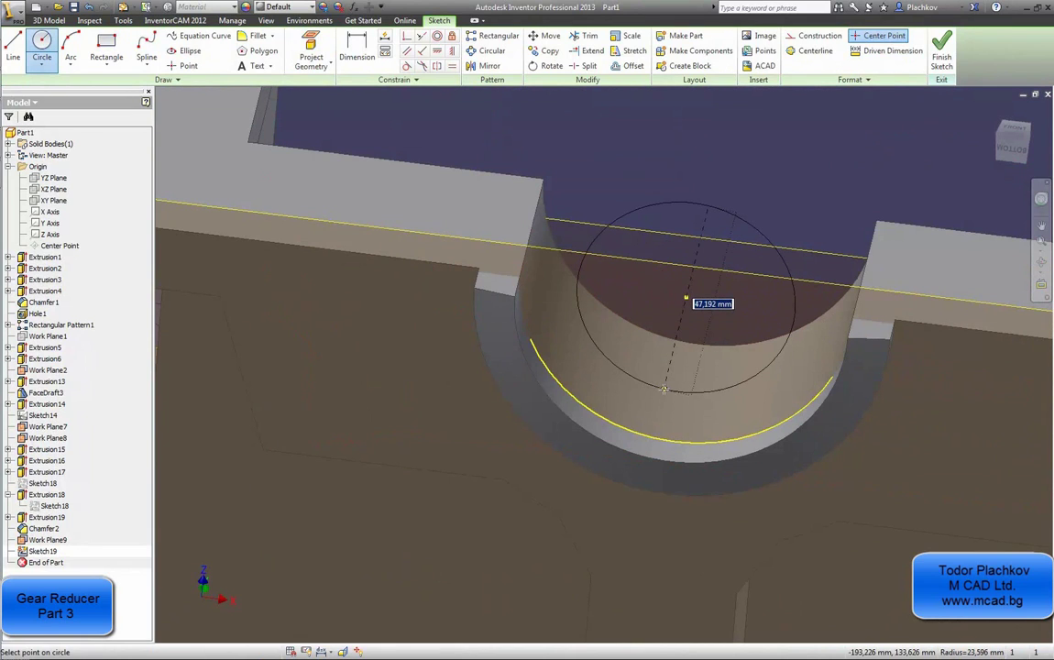
{"action": "key", "text": "Return"}
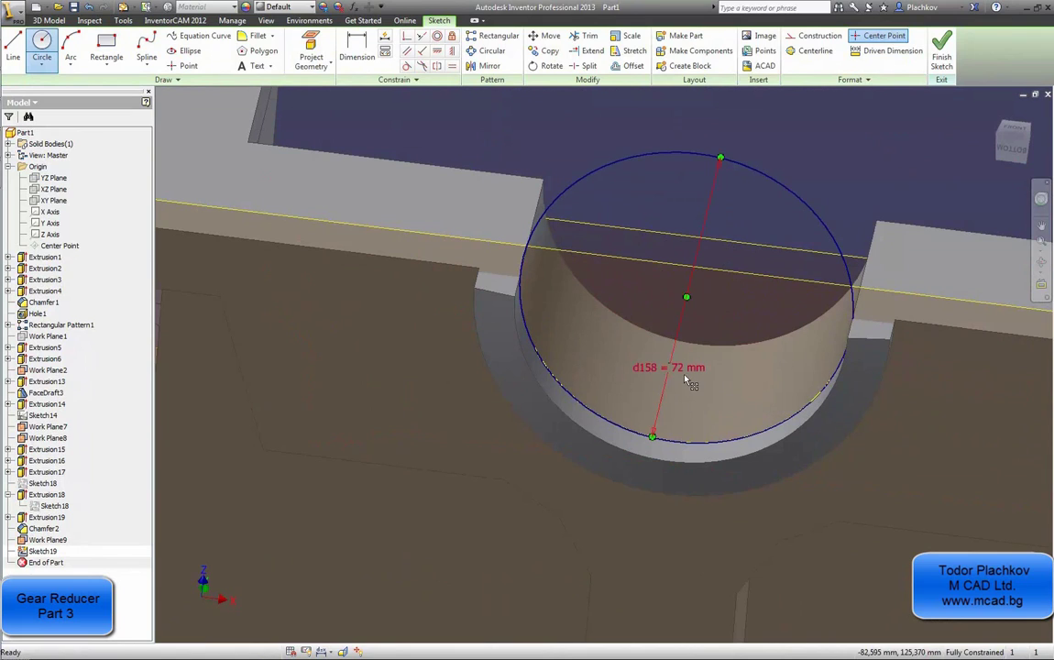
{"action": "key", "text": "Escape"}
{"action": "double_click", "coordinate": [685, 377]}
{"action": "type", "text": "8"}
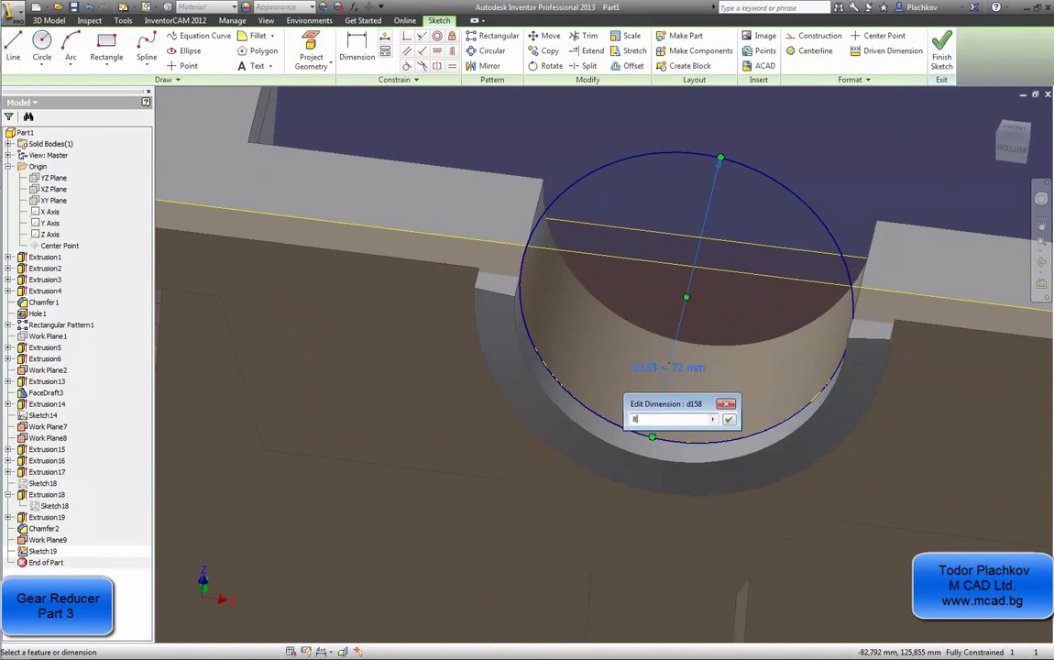
{"action": "type", "text": "2"}
{"action": "key", "text": "Return"}
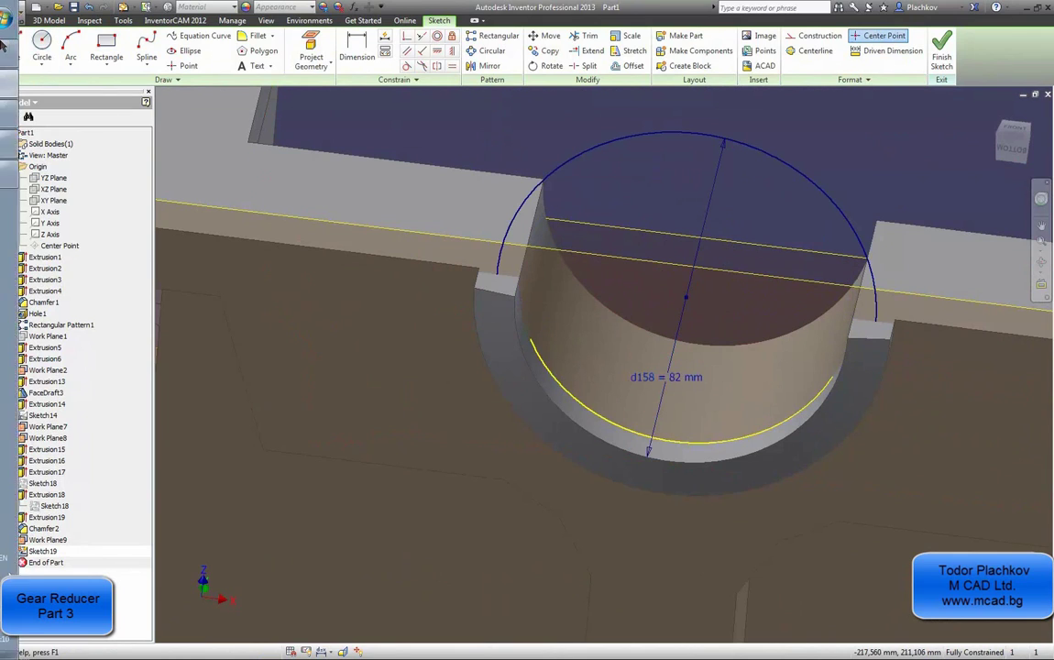
- Switch to AutoCAD and measure the width of the bearing cover's flange groove on the Ø72 cover section
{"action": "mouse_move", "coordinate": [15, 153]}
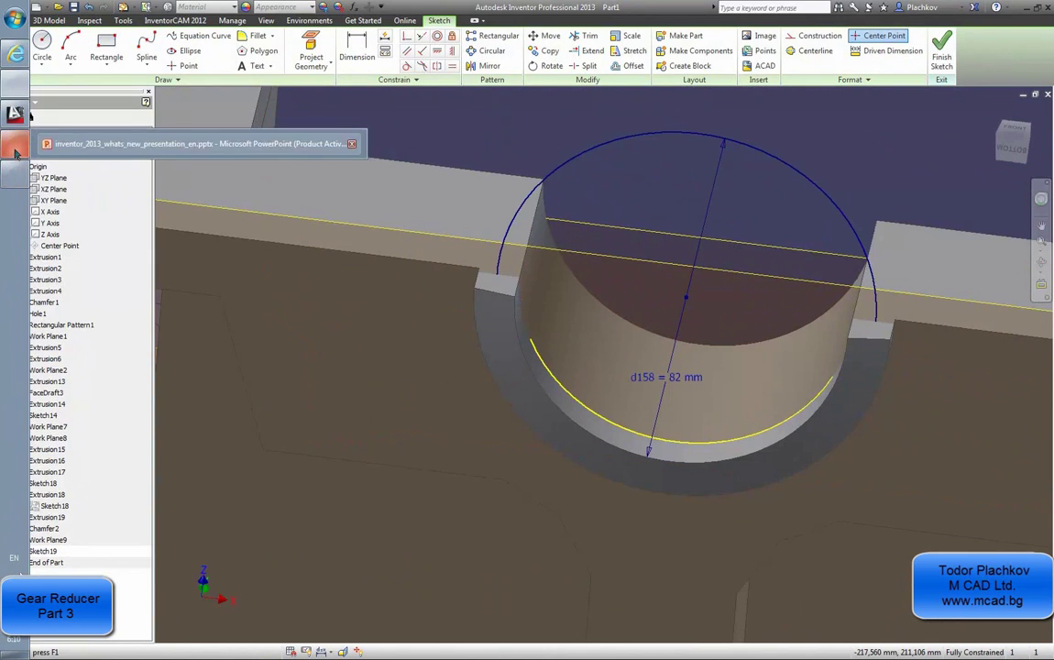
{"action": "left_click", "coordinate": [14, 91]}
{"action": "middle_click_drag", "start_coordinate": [11, 572], "coordinate": [75, 566]}
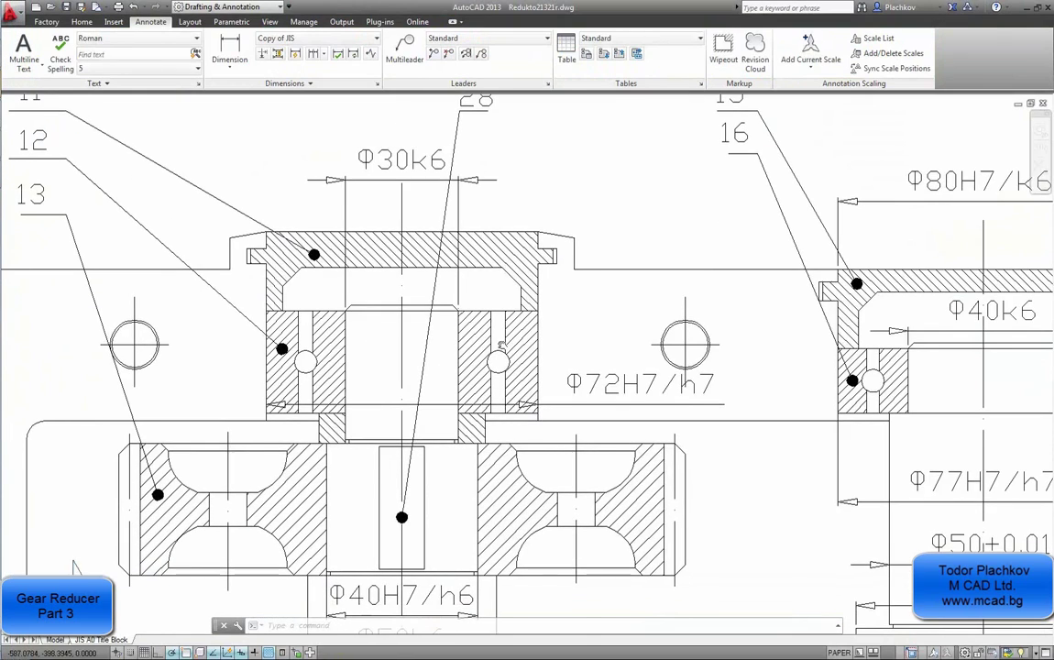
{"action": "scroll", "coordinate": [238, 225], "scroll_direction": "up", "scroll_amount": 2}
{"action": "left_click", "coordinate": [229, 50]}
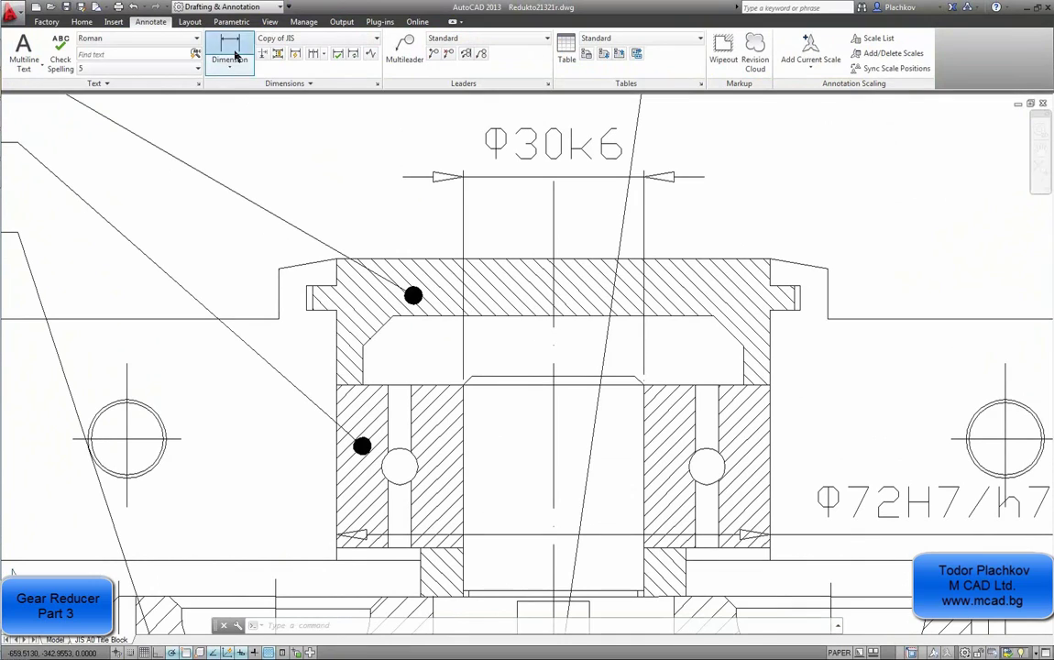
{"action": "left_click", "coordinate": [306, 287]}
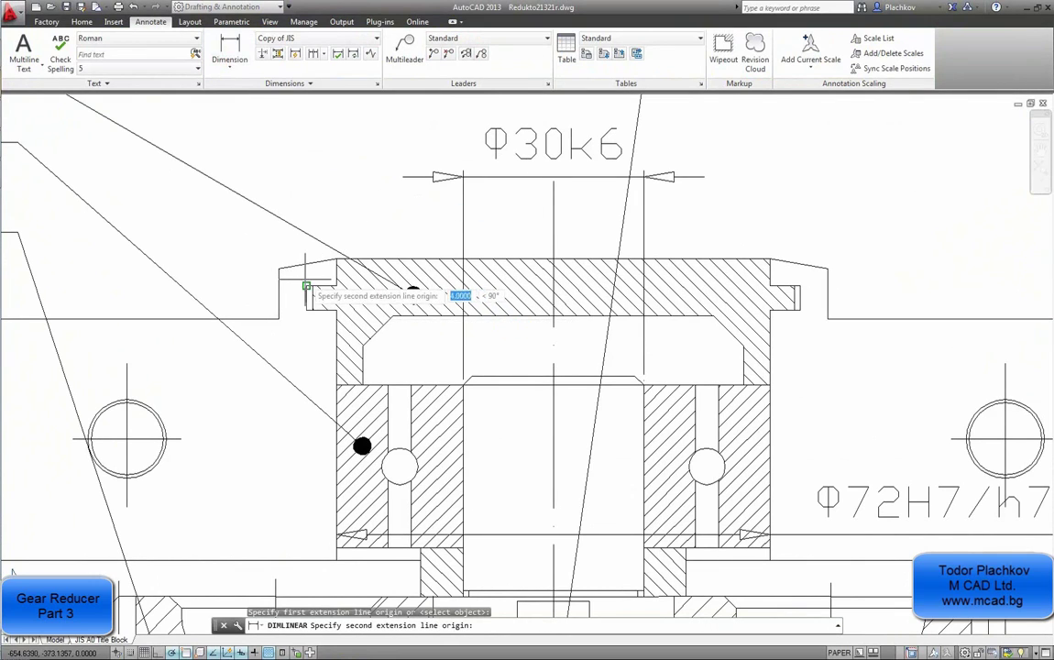
{"action": "left_click", "coordinate": [306, 294]}
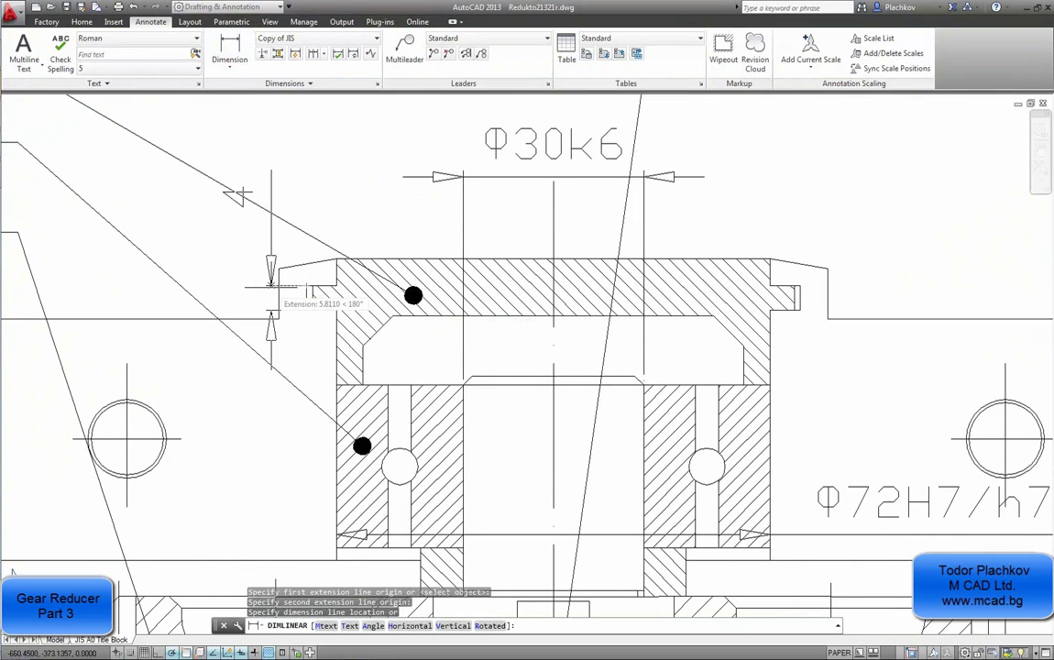
{"action": "key", "text": "Escape"}
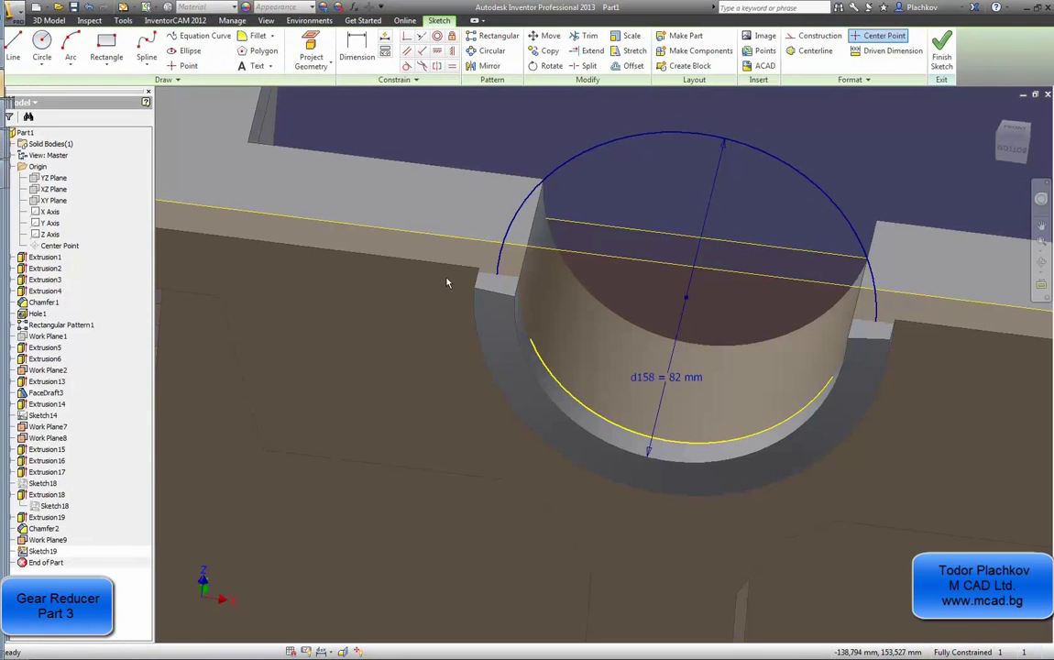
- Switch to Inventor, finish the sketch and cut-extrude the 82 mm circle 4 mm outward to form the cover groove
{"action": "middle_click_drag", "start_coordinate": [467, 304], "coordinate": [439, 356]}
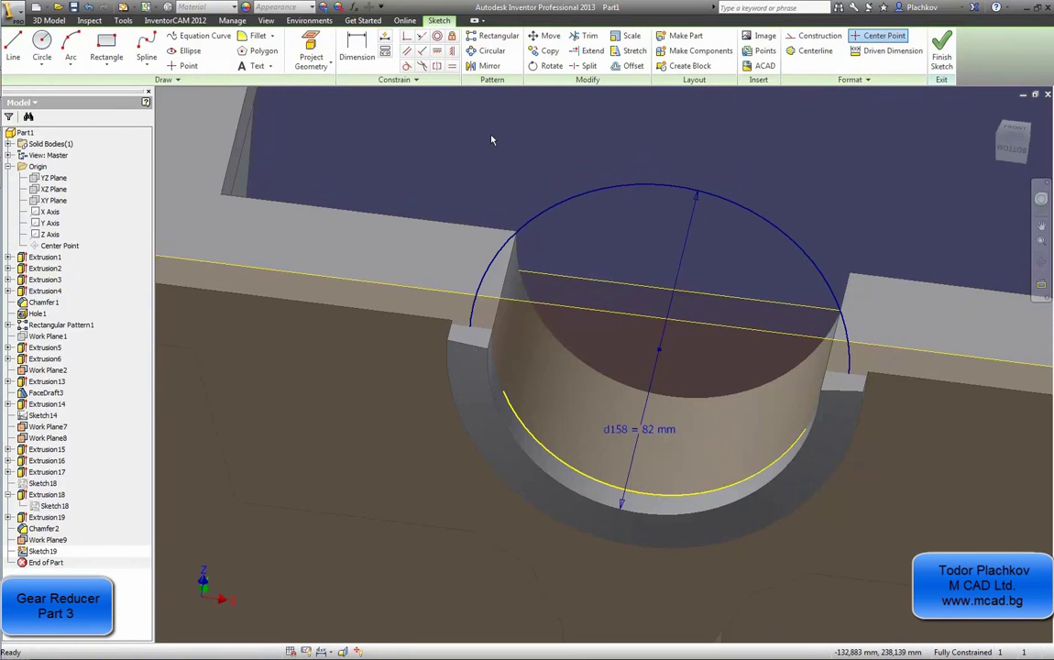
{"action": "scroll", "coordinate": [508, 246], "scroll_direction": "up", "scroll_amount": 2}
{"action": "middle_click_drag", "start_coordinate": [508, 247], "coordinate": [469, 381]}
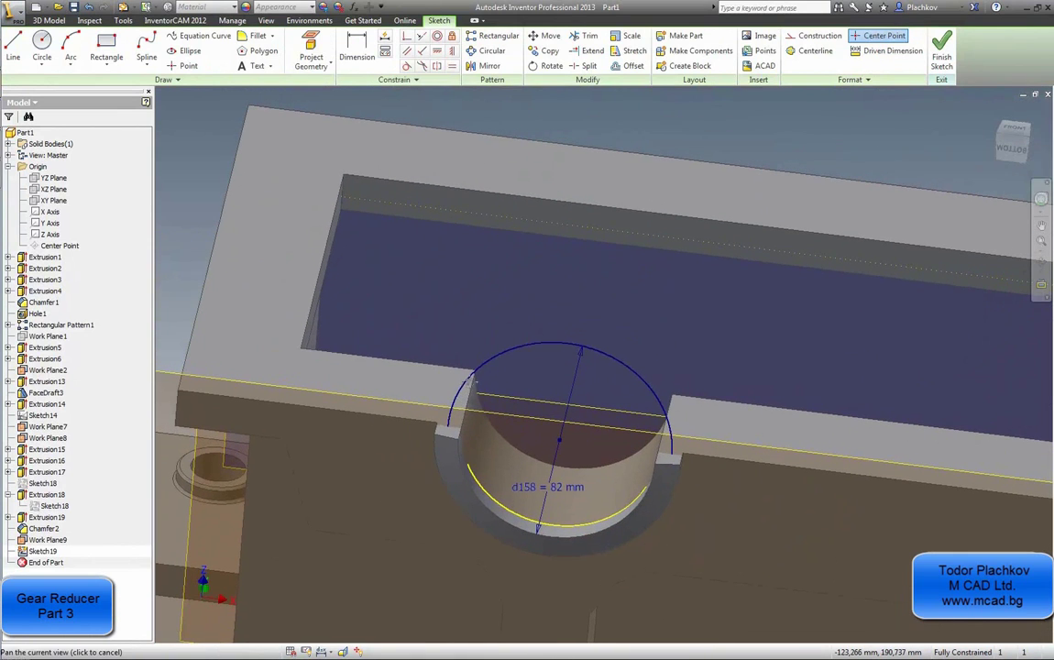
{"action": "left_click", "coordinate": [941, 47]}
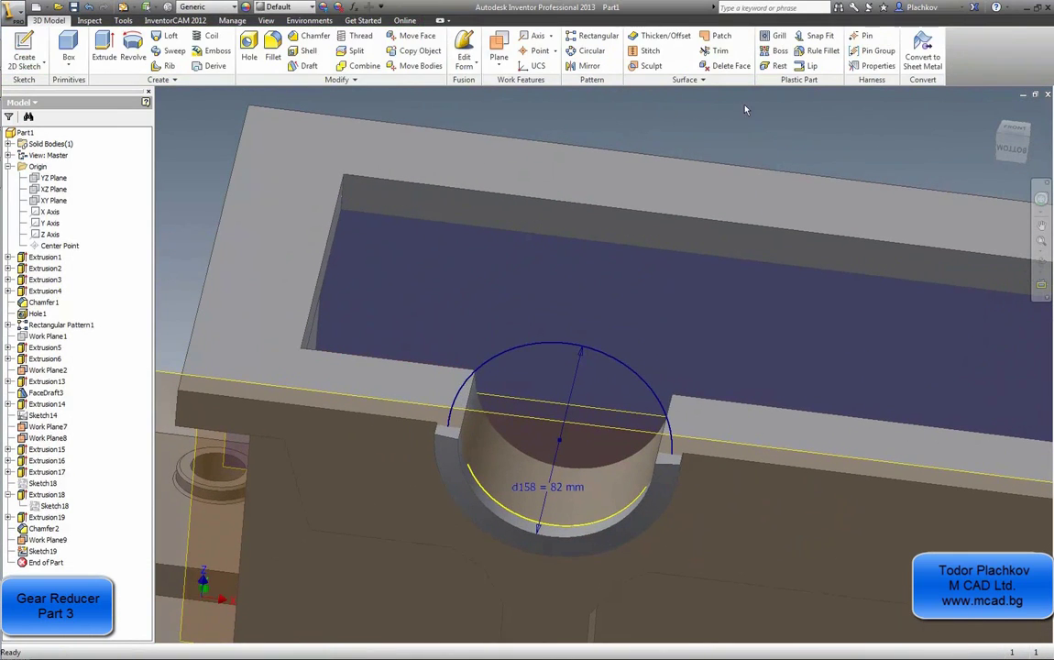
{"action": "left_click", "coordinate": [108, 48]}
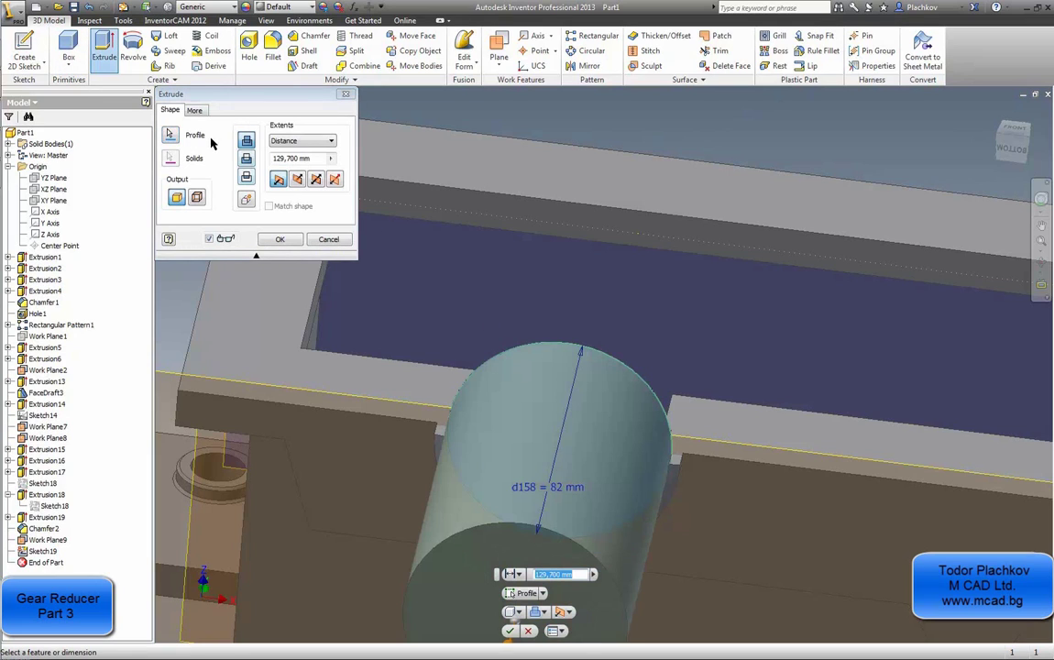
{"action": "left_click", "coordinate": [247, 156]}
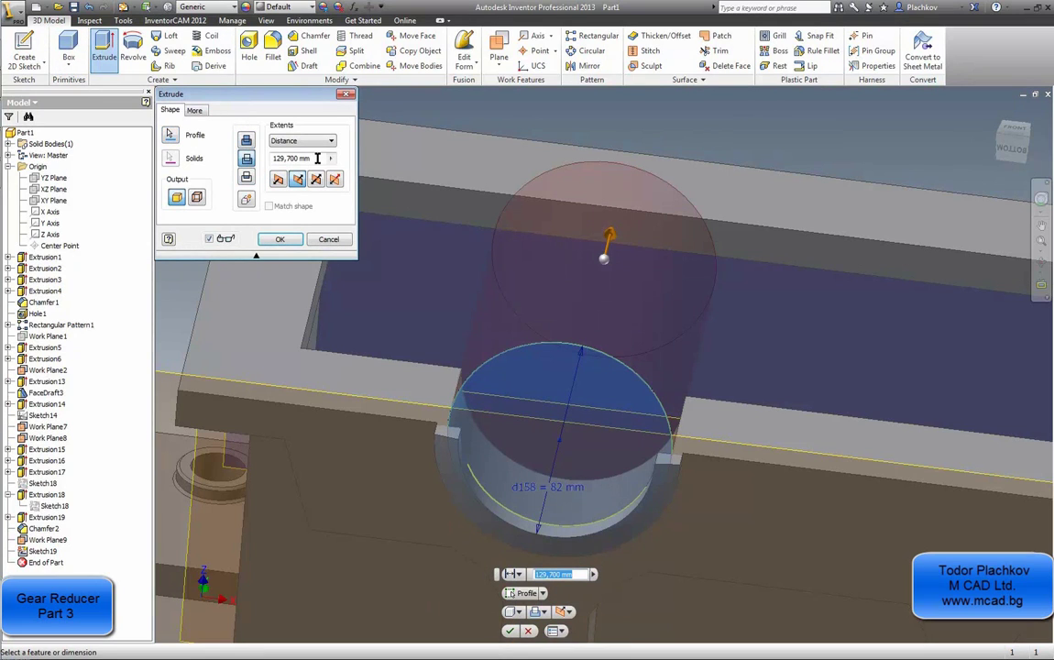
{"action": "left_click_drag", "start_coordinate": [317, 157], "coordinate": [238, 163]}
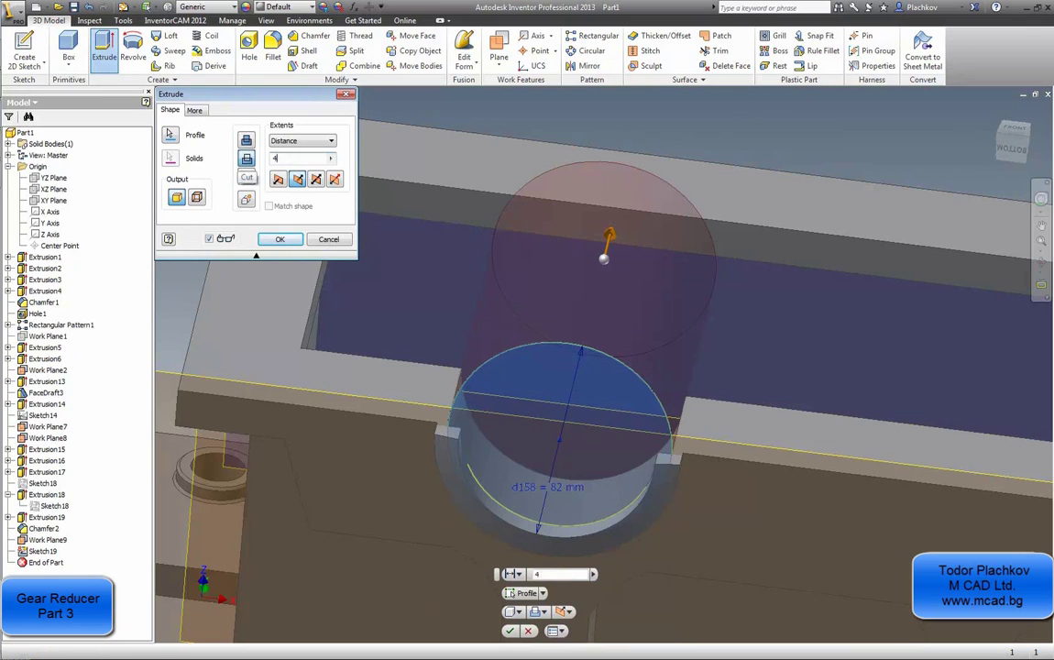
{"action": "scroll", "coordinate": [504, 414], "scroll_direction": "down", "scroll_amount": 4}
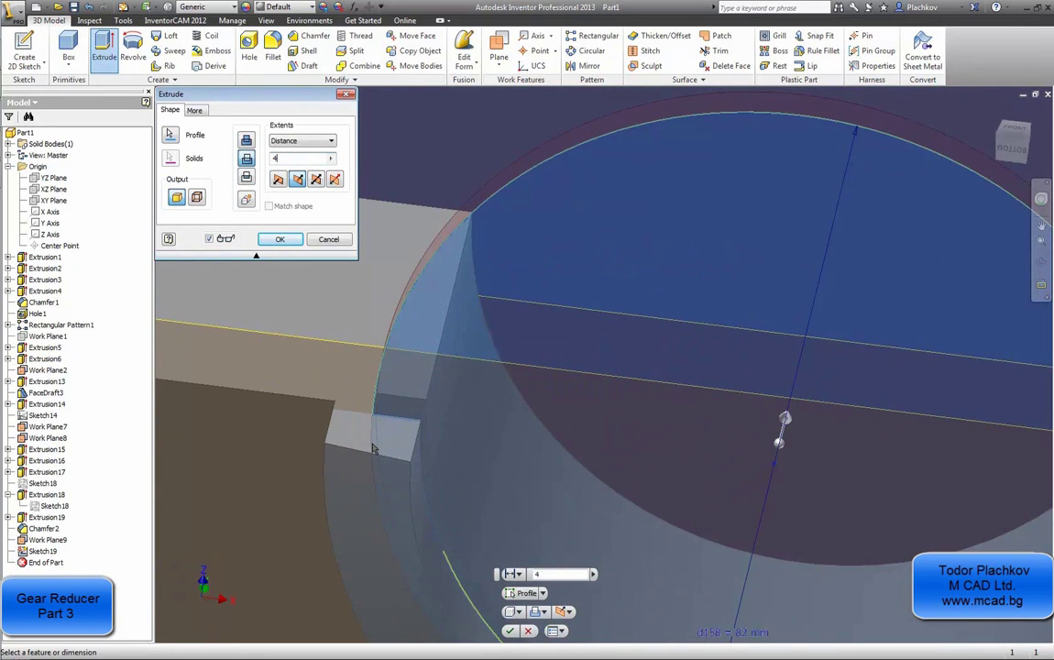
{"action": "left_click", "coordinate": [278, 179]}
{"action": "scroll", "coordinate": [383, 264], "scroll_direction": "up", "scroll_amount": 3}
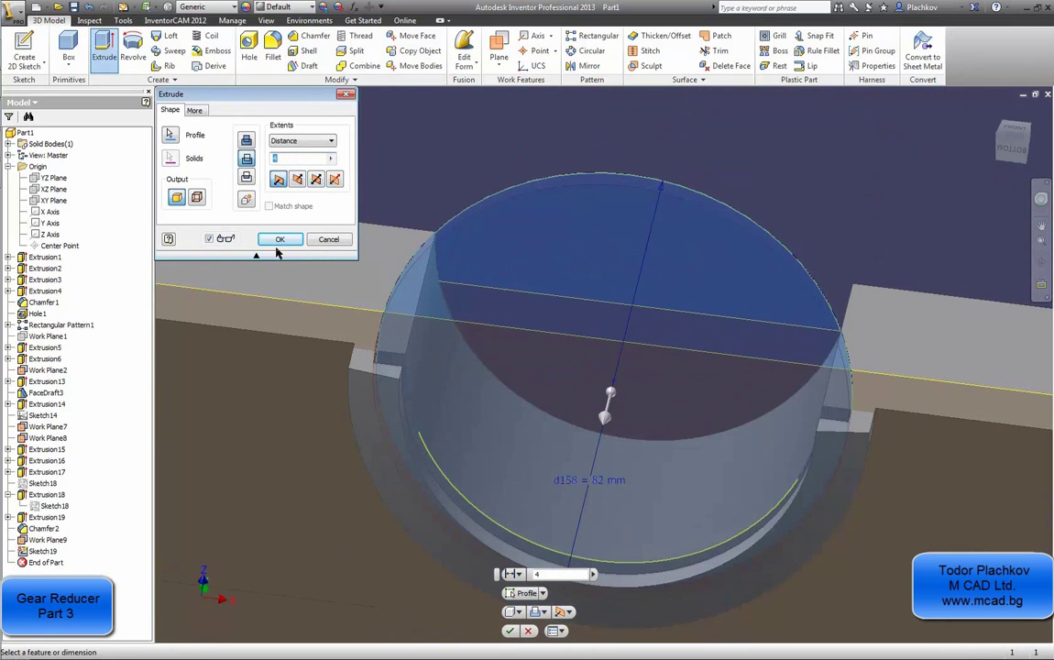
{"action": "left_click", "coordinate": [279, 239]}
- Switch to AutoCAD and examine the plan view's bearing cover sections on both sides of the housing
{"action": "scroll", "coordinate": [425, 241], "scroll_direction": "up", "scroll_amount": 2}
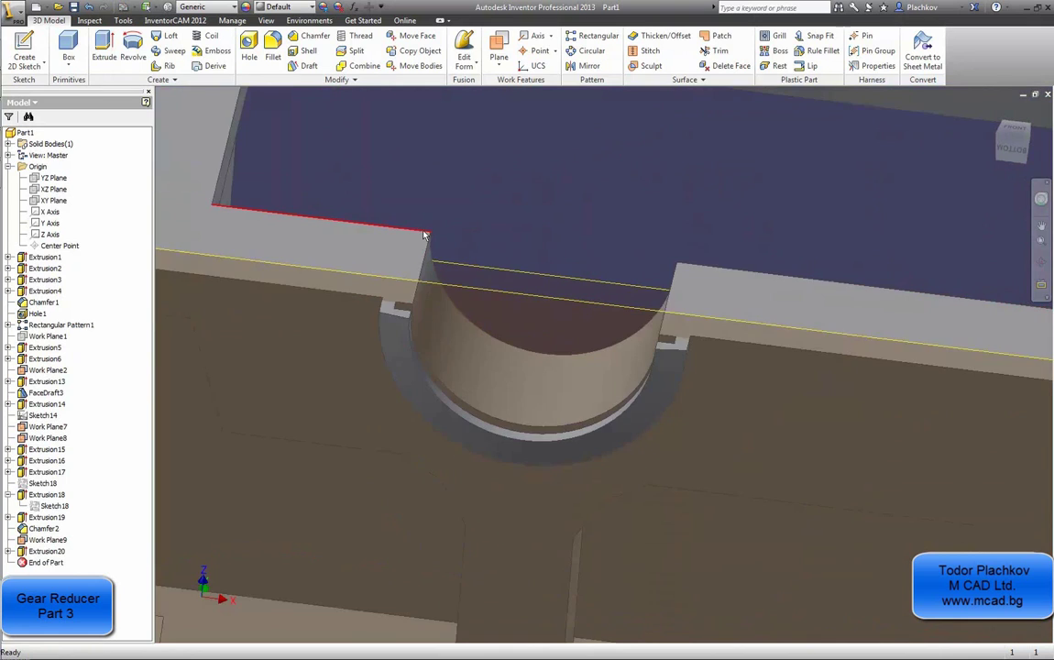
{"action": "middle_click_drag", "start_coordinate": [452, 418], "coordinate": [446, 429]}
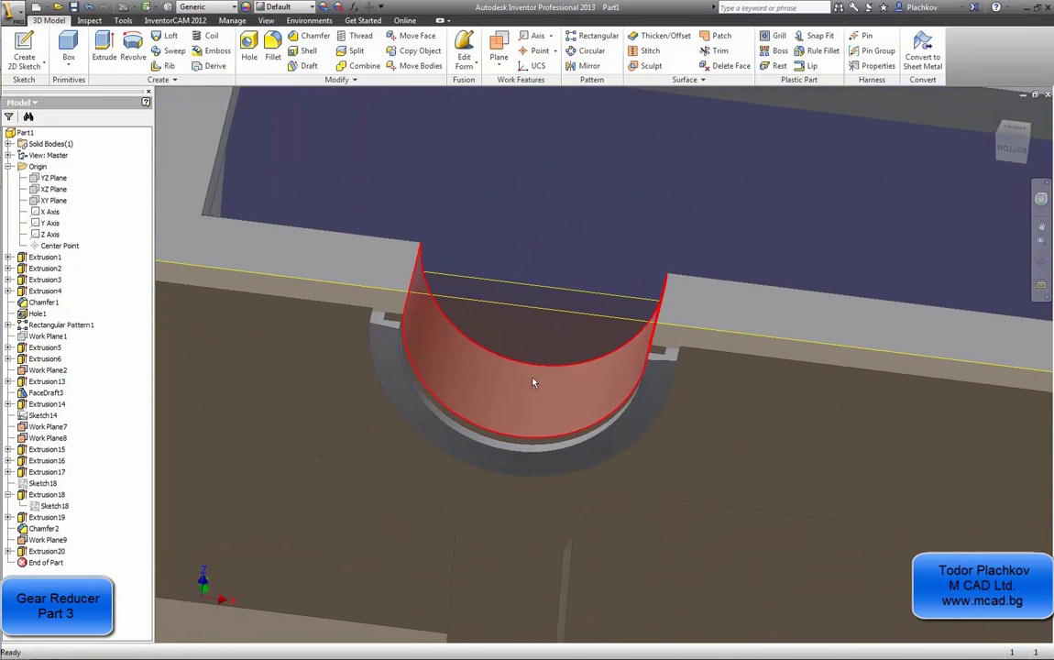
{"action": "scroll", "coordinate": [495, 405], "scroll_direction": "up", "scroll_amount": 2}
{"action": "middle_click_drag", "start_coordinate": [668, 424], "coordinate": [389, 394]}
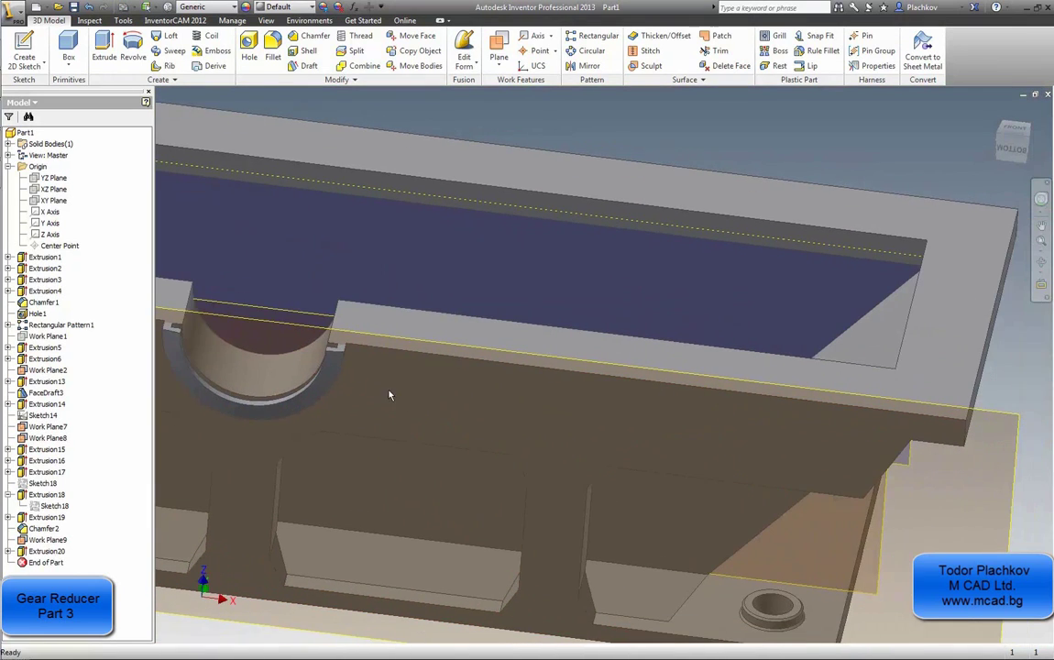
{"action": "mouse_move", "coordinate": [1, 80]}
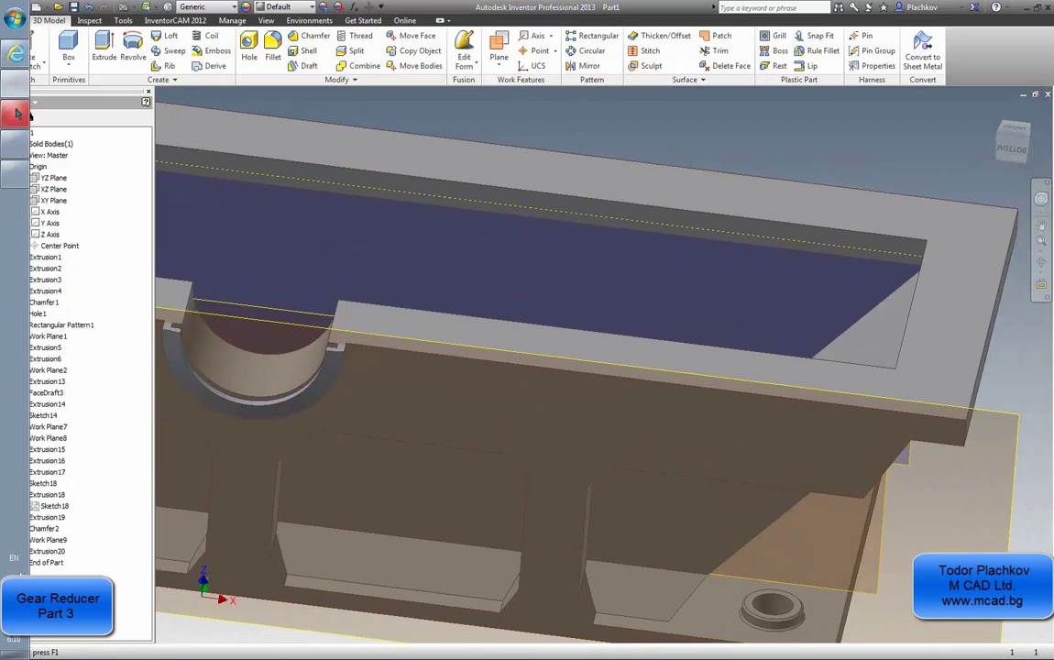
{"action": "left_click", "coordinate": [17, 114]}
{"action": "middle_click_drag", "start_coordinate": [762, 356], "coordinate": [319, 401]}
{"action": "scroll", "coordinate": [327, 402], "scroll_direction": "down", "scroll_amount": 1}
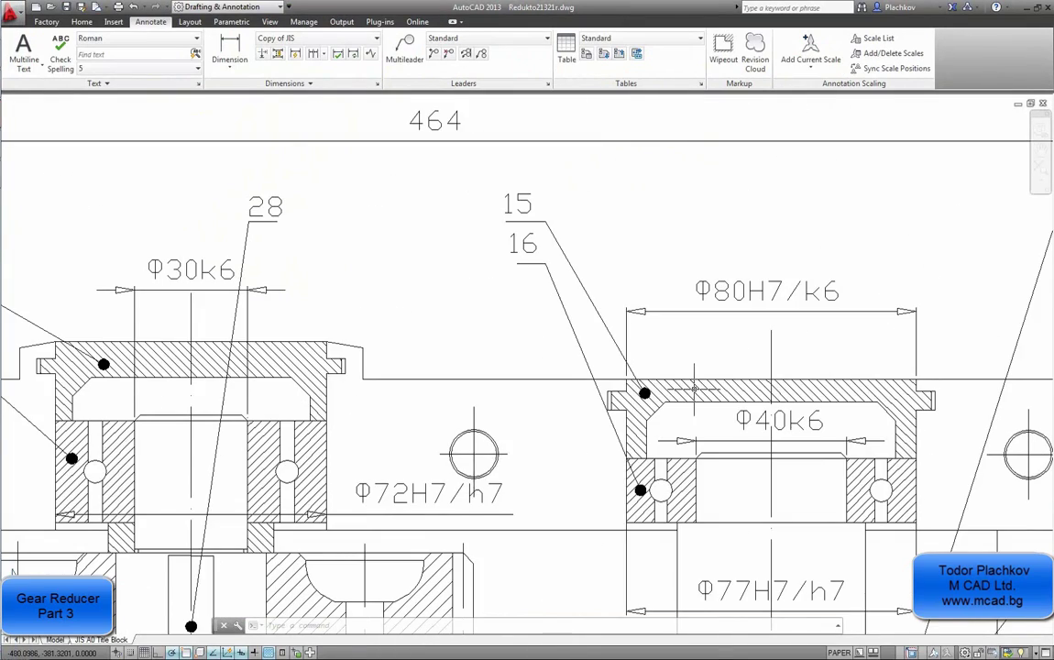
{"action": "scroll", "coordinate": [694, 389], "scroll_direction": "down", "scroll_amount": 2}
{"action": "scroll", "coordinate": [580, 319], "scroll_direction": "down", "scroll_amount": 1}
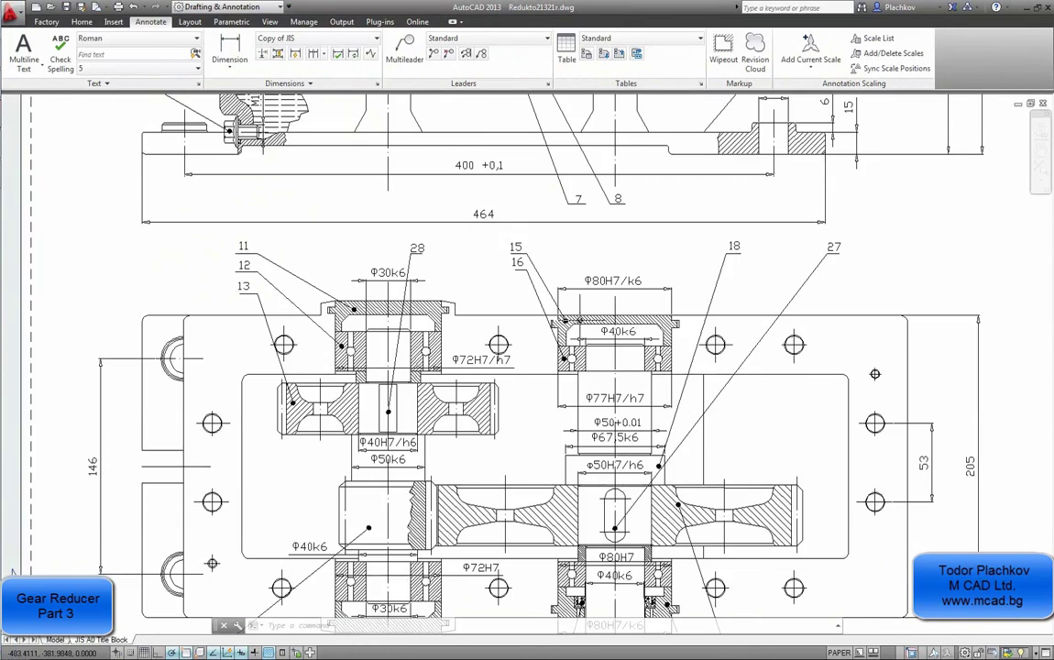
{"action": "middle_click_drag", "start_coordinate": [553, 455], "coordinate": [556, 212]}
{"action": "scroll", "coordinate": [337, 390], "scroll_direction": "up", "scroll_amount": 1}
{"action": "scroll", "coordinate": [336, 389], "scroll_direction": "up", "scroll_amount": 4}
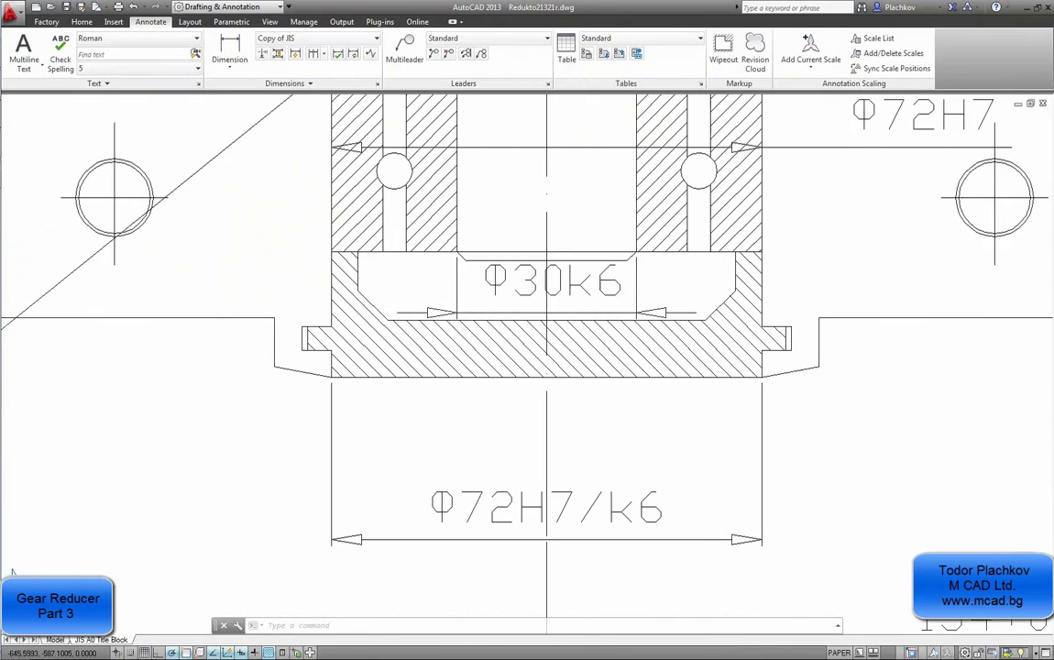
- Look up the second shaft's bearing seat diameter, cover shape and spacing from the first shaft in the plan view
{"action": "middle_click_drag", "start_coordinate": [677, 357], "coordinate": [282, 332]}
{"action": "scroll", "coordinate": [282, 332], "scroll_direction": "up", "scroll_amount": 2}
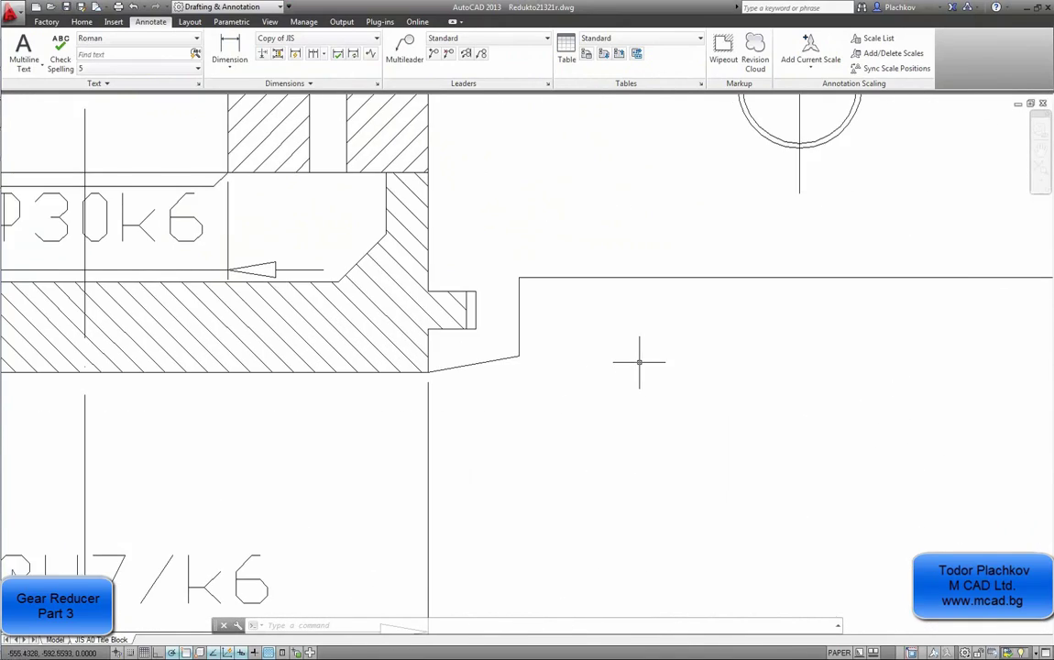
{"action": "scroll", "coordinate": [639, 362], "scroll_direction": "down", "scroll_amount": 2}
{"action": "middle_click_drag", "start_coordinate": [788, 416], "coordinate": [291, 490]}
{"action": "mouse_move", "coordinate": [546, 456]}
{"action": "middle_mouse_down"}
{"action": "mouse_move", "coordinate": [489, 486]}
{"action": "mouse_move", "coordinate": [411, 572]}
{"action": "mouse_move", "coordinate": [405, 560]}
{"action": "middle_mouse_up"}
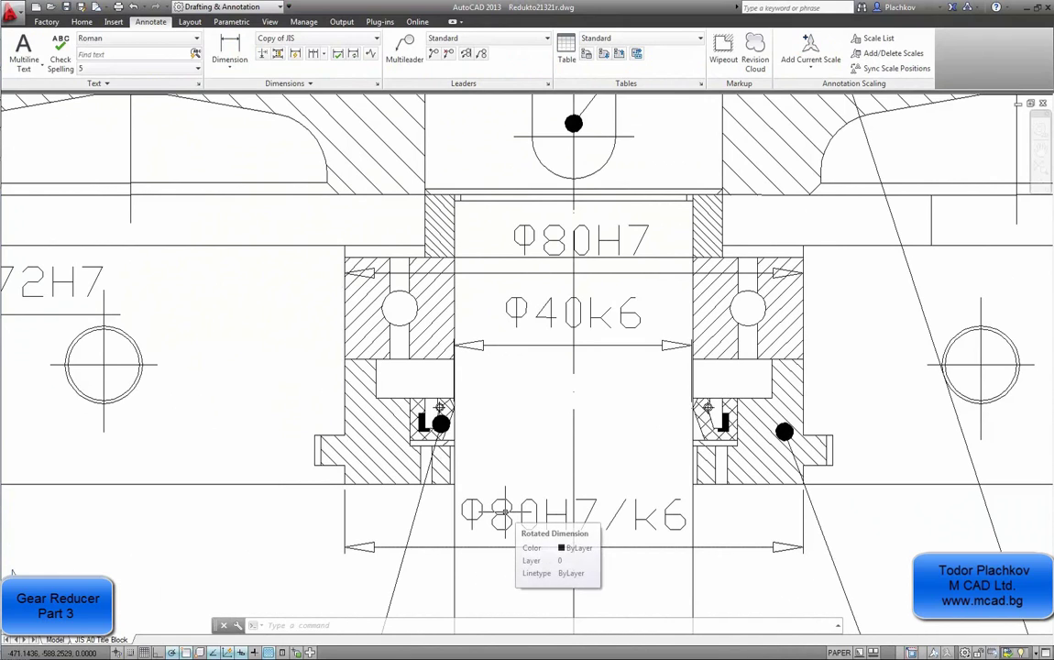
{"action": "scroll", "coordinate": [519, 478], "scroll_direction": "down", "scroll_amount": 4}
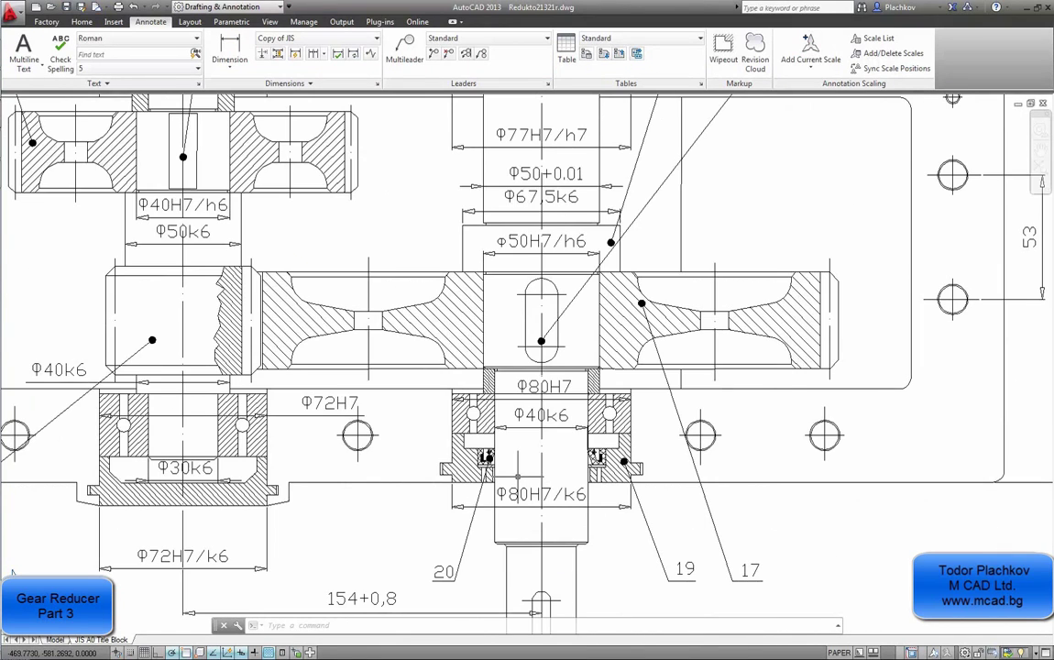
{"action": "scroll", "coordinate": [518, 477], "scroll_direction": "down", "scroll_amount": 4}
{"action": "middle_click_drag", "start_coordinate": [441, 189], "coordinate": [434, 290]}
{"action": "mouse_move", "coordinate": [3, 108]}
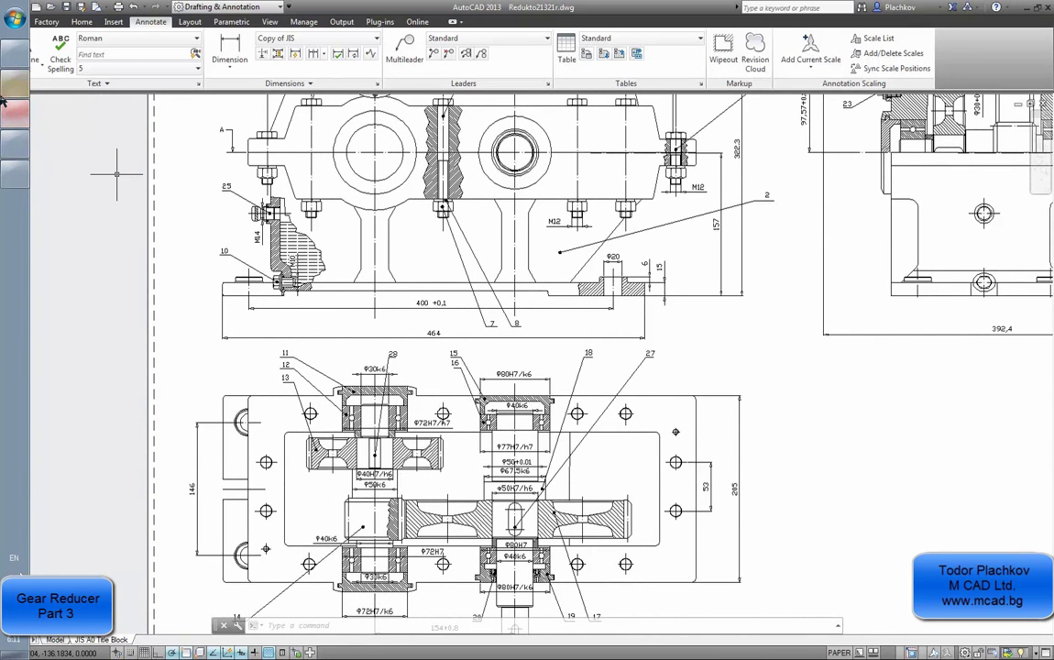
- Switch to Inventor and create a 2D sketch on the housing's outer wall face beside the first bearing boss
{"action": "left_click", "coordinate": [5, 106]}
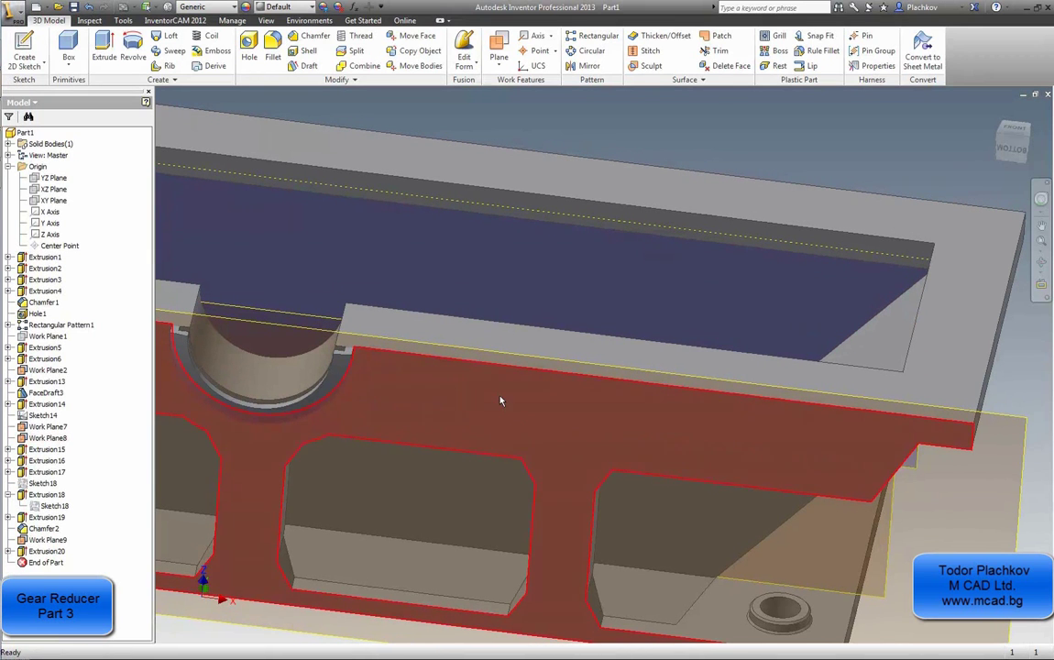
{"action": "left_click", "coordinate": [500, 400]}
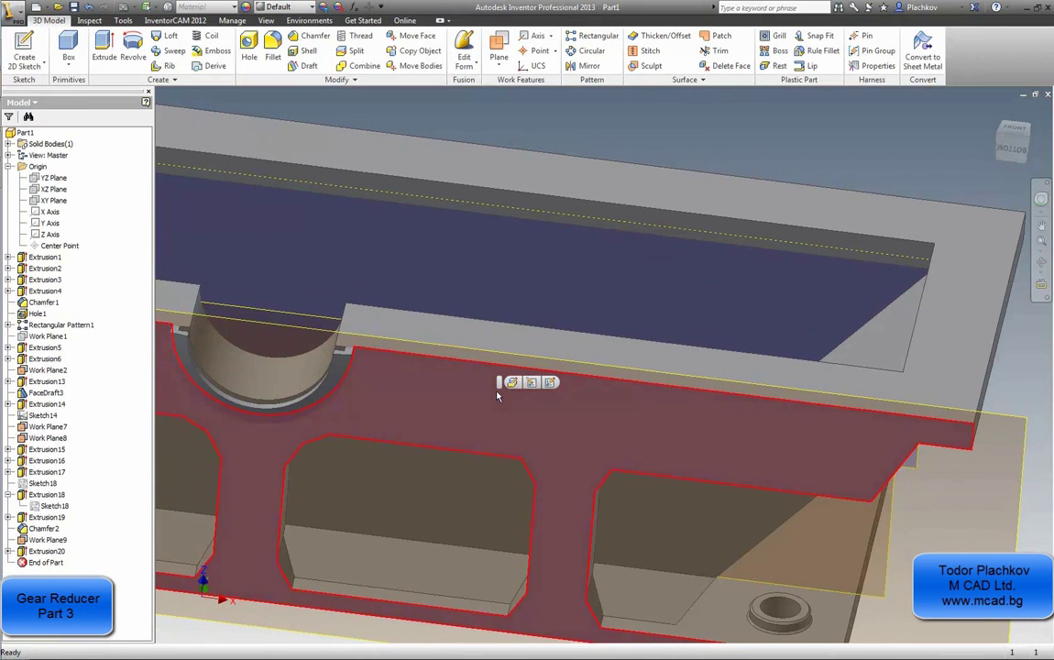
{"action": "left_click", "coordinate": [550, 383]}
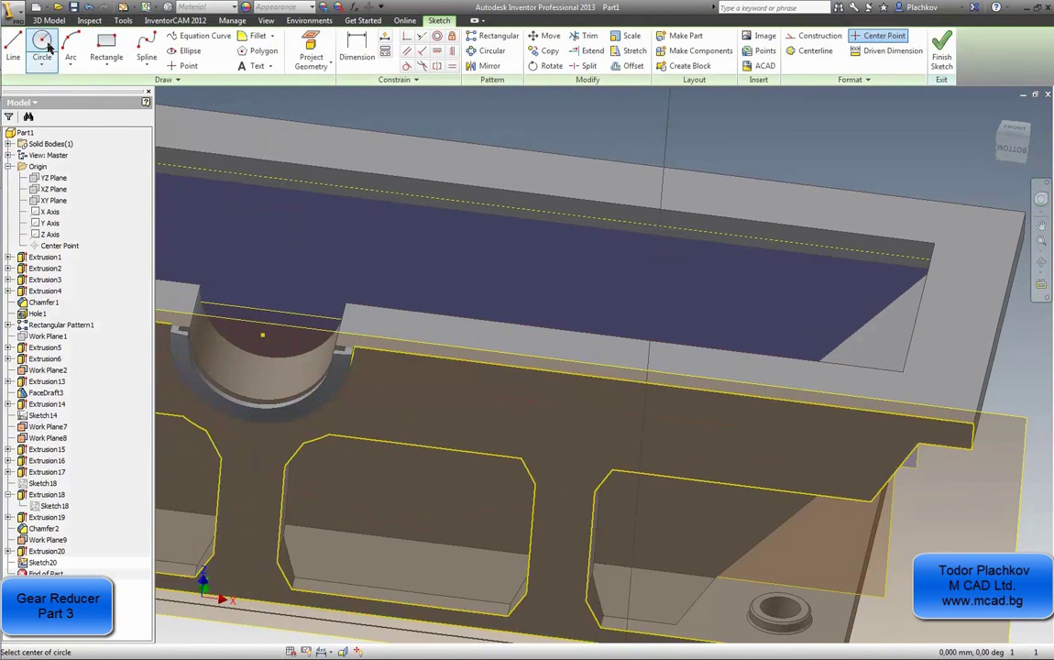
- Draw an 80 mm diameter circle centred on the wall's upper edge, to the right of the first bearing bore
{"action": "left_click", "coordinate": [48, 48]}
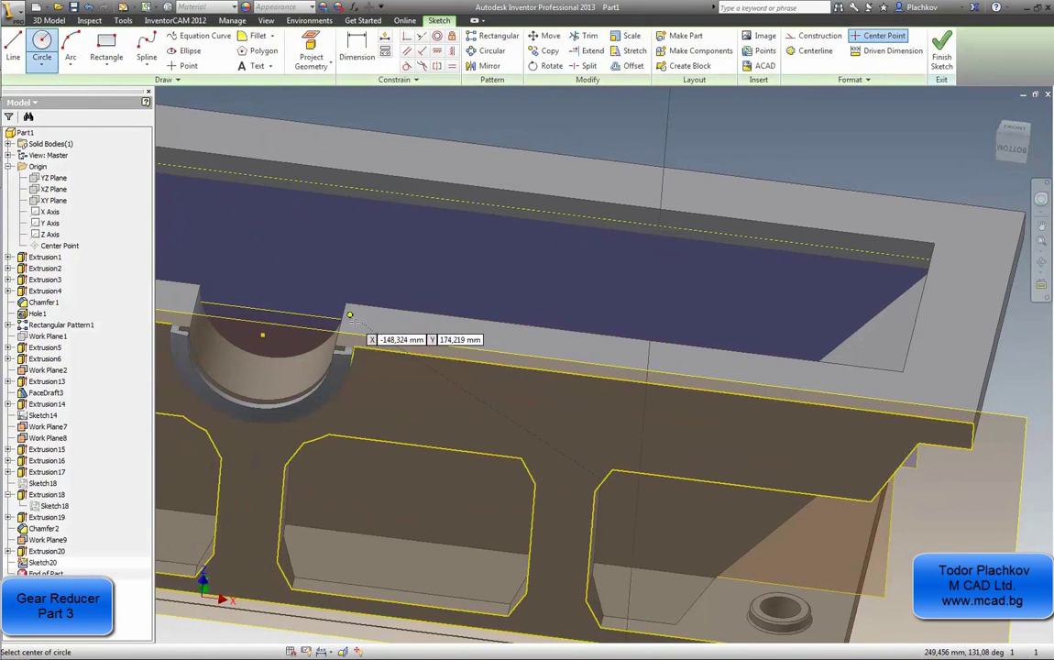
{"action": "left_click", "coordinate": [580, 374]}
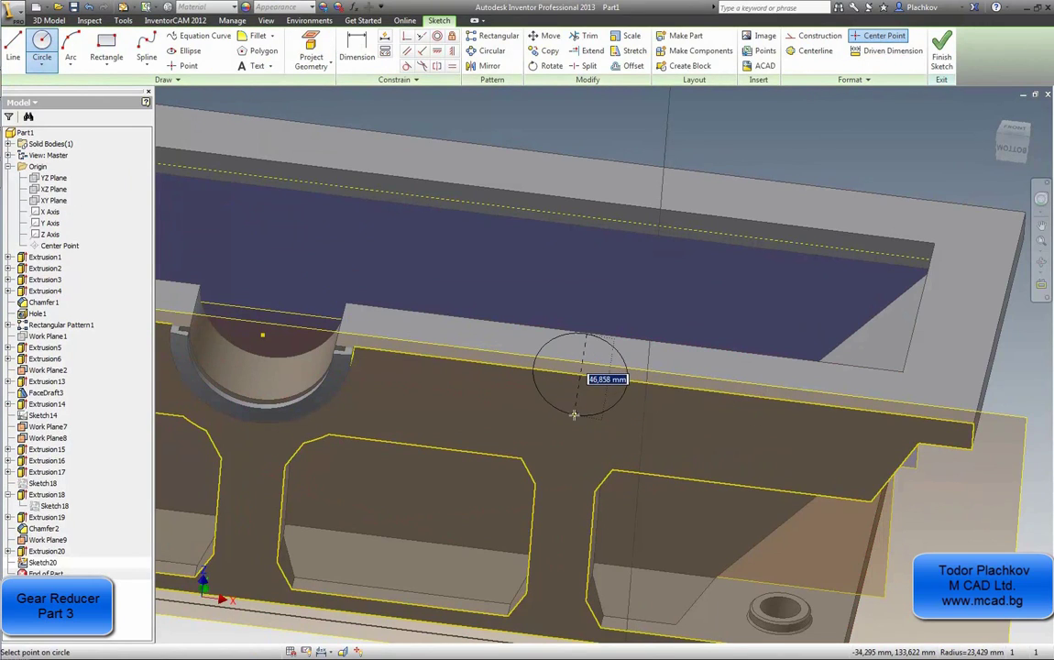
{"action": "type", "text": "8"}
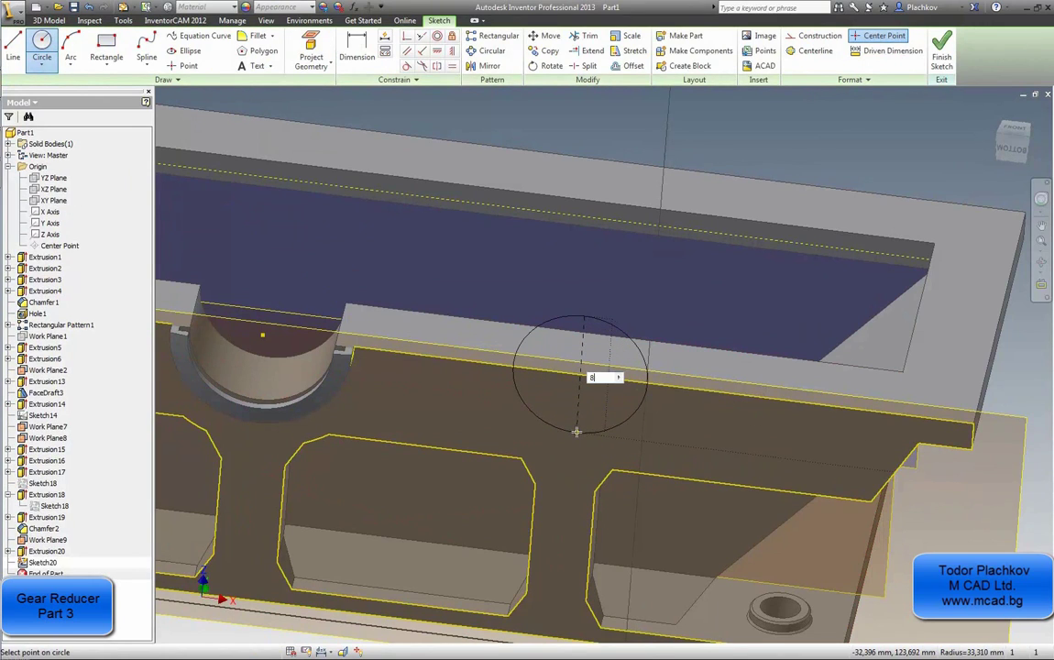
{"action": "type", "text": "0"}
{"action": "key", "text": "Return"}
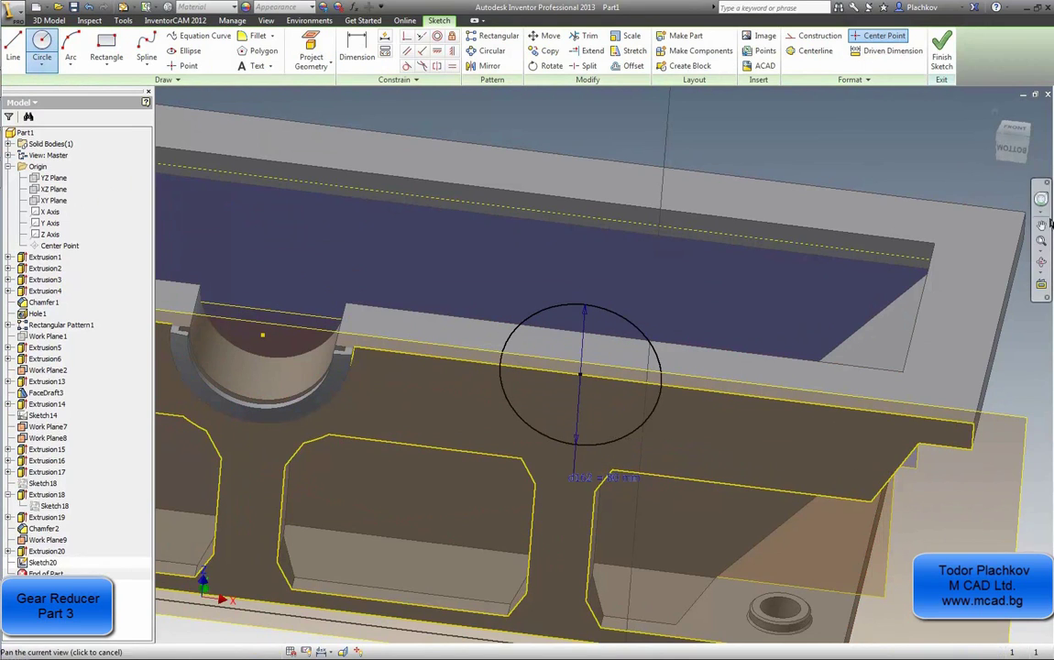
- Set the distance between the new circle's centre and the first bearing bore's centre to 154 mm and finish the sketch
{"action": "left_click", "coordinate": [1008, 153]}
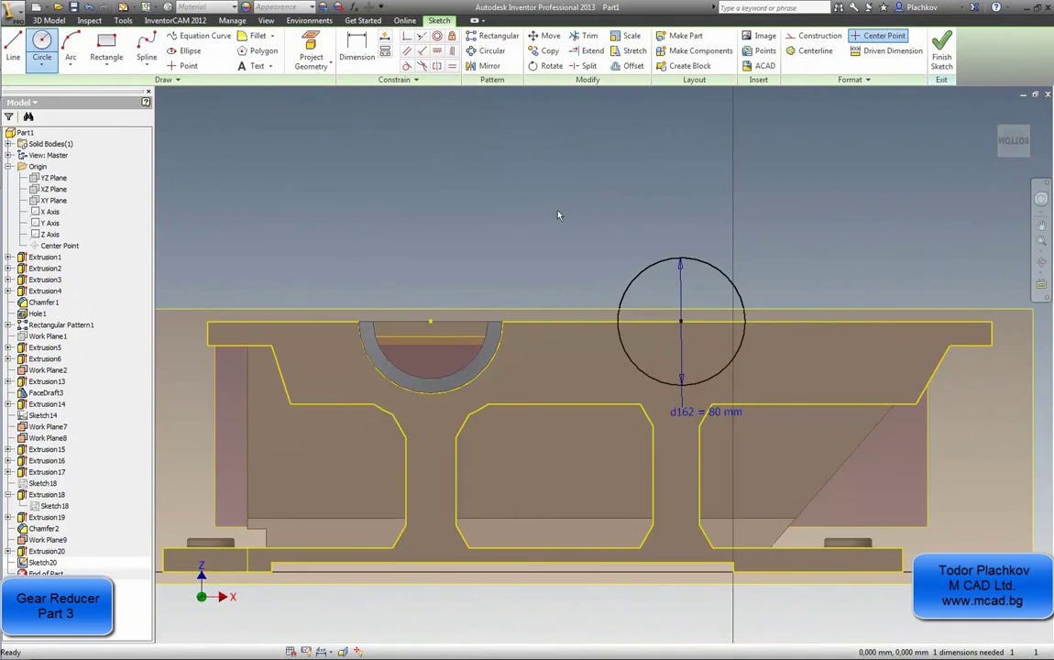
{"action": "scroll", "coordinate": [549, 207], "scroll_direction": "up", "scroll_amount": 3}
{"action": "key", "text": "Escape"}
{"action": "left_click", "coordinate": [348, 48]}
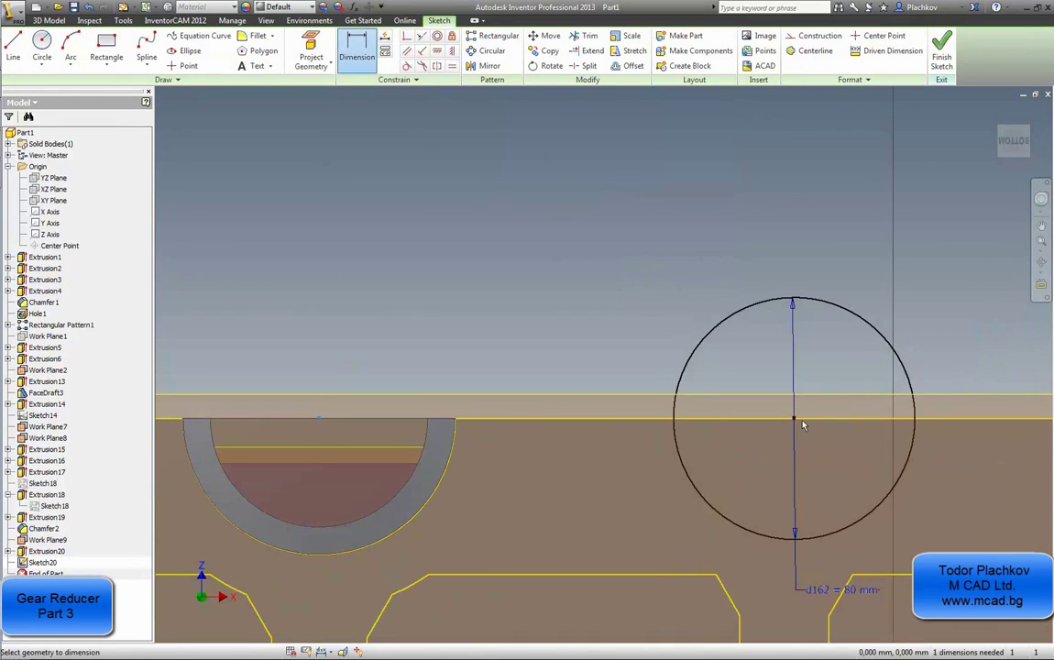
{"action": "left_click", "coordinate": [793, 421]}
{"action": "left_click", "coordinate": [319, 419]}
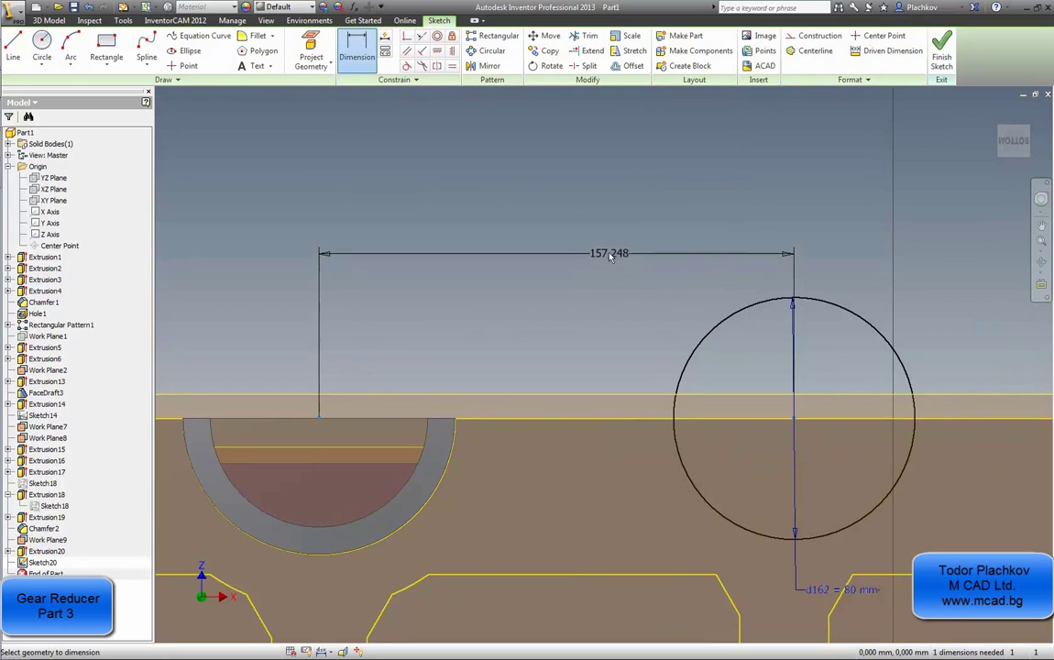
{"action": "left_click", "coordinate": [611, 255]}
{"action": "type", "text": "154"}
{"action": "key", "text": "Return"}
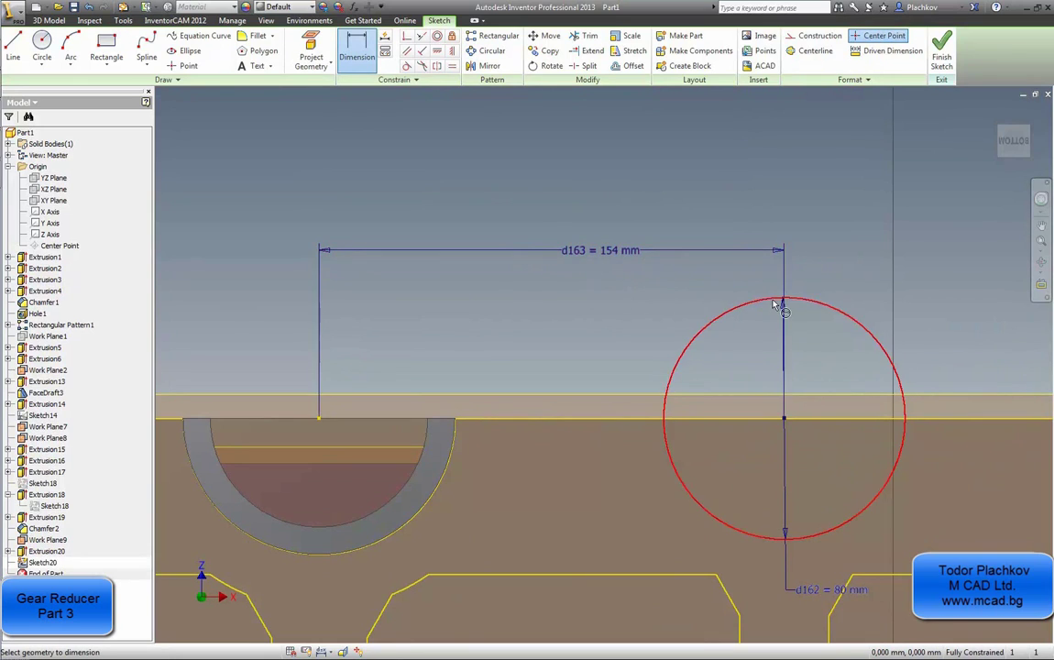
{"action": "left_click", "coordinate": [941, 51]}
- Cut-extrude the 80 mm circle about 58 mm inward through the housing wall to form the second bearing bore
{"action": "middle_click_drag", "start_coordinate": [711, 368], "coordinate": [698, 384], "text": "shift"}
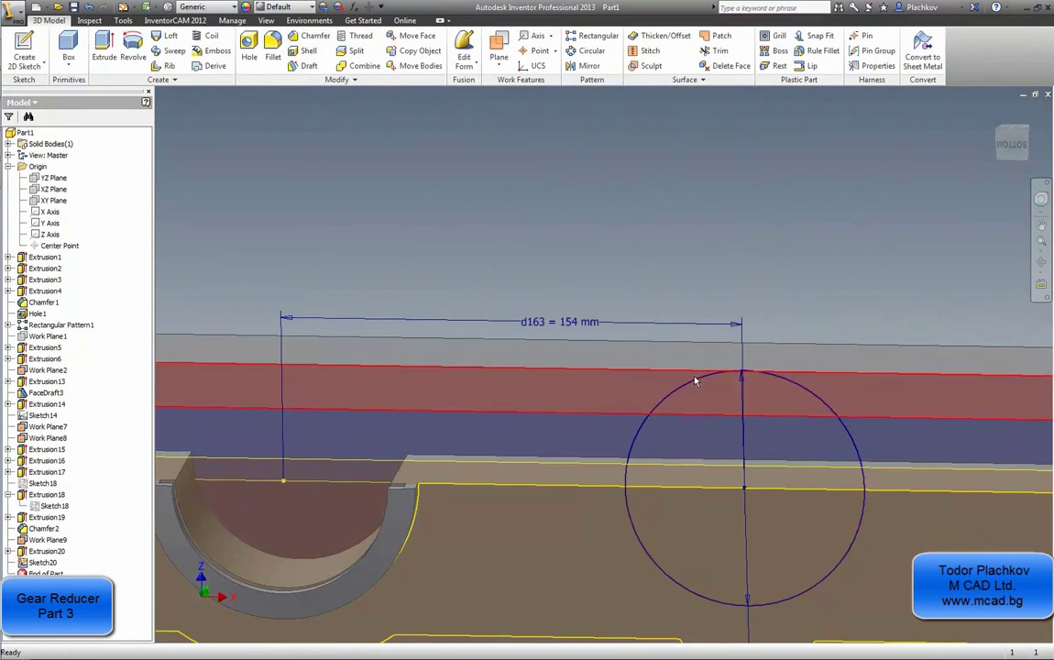
{"action": "right_click", "coordinate": [550, 201]}
{"action": "left_click", "coordinate": [597, 183]}
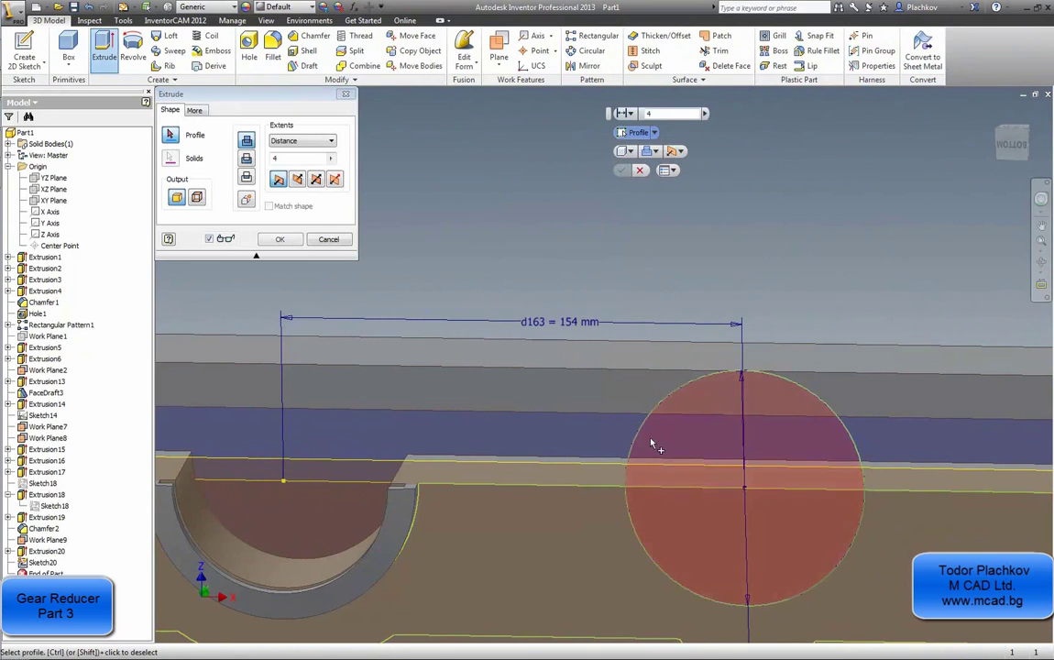
{"action": "left_click", "coordinate": [584, 392]}
{"action": "left_click", "coordinate": [297, 180]}
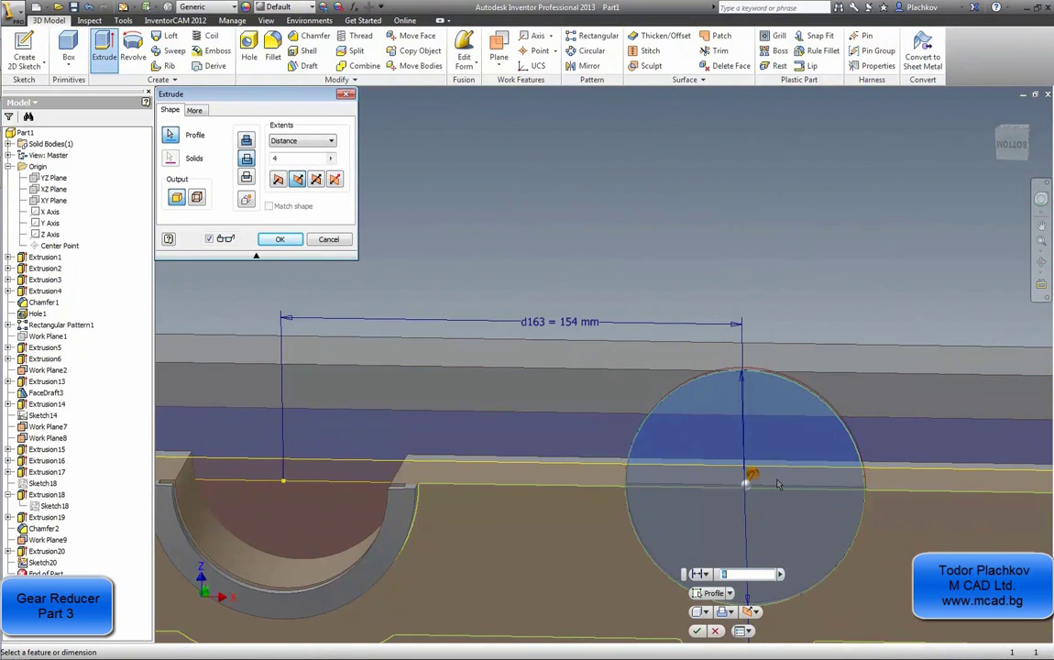
{"action": "left_click_drag", "start_coordinate": [752, 478], "coordinate": [772, 438]}
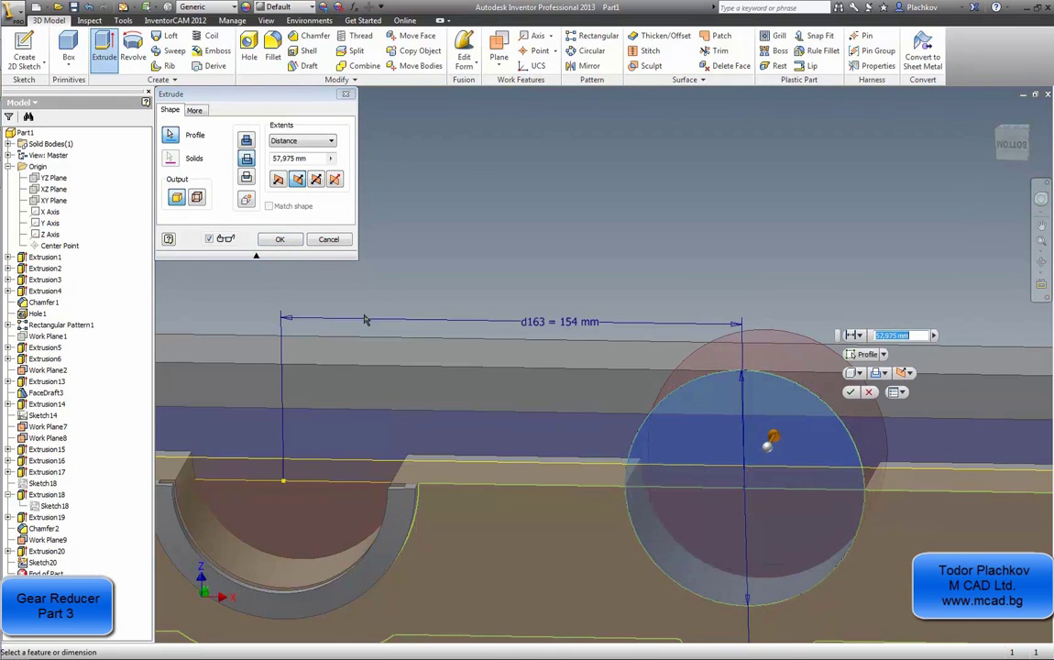
{"action": "left_click", "coordinate": [290, 237]}
{"action": "middle_click_drag", "start_coordinate": [732, 360], "coordinate": [624, 344]}
{"action": "scroll", "coordinate": [641, 310], "scroll_direction": "up", "scroll_amount": 4}
{"action": "scroll", "coordinate": [624, 343], "scroll_direction": "down", "scroll_amount": 3}
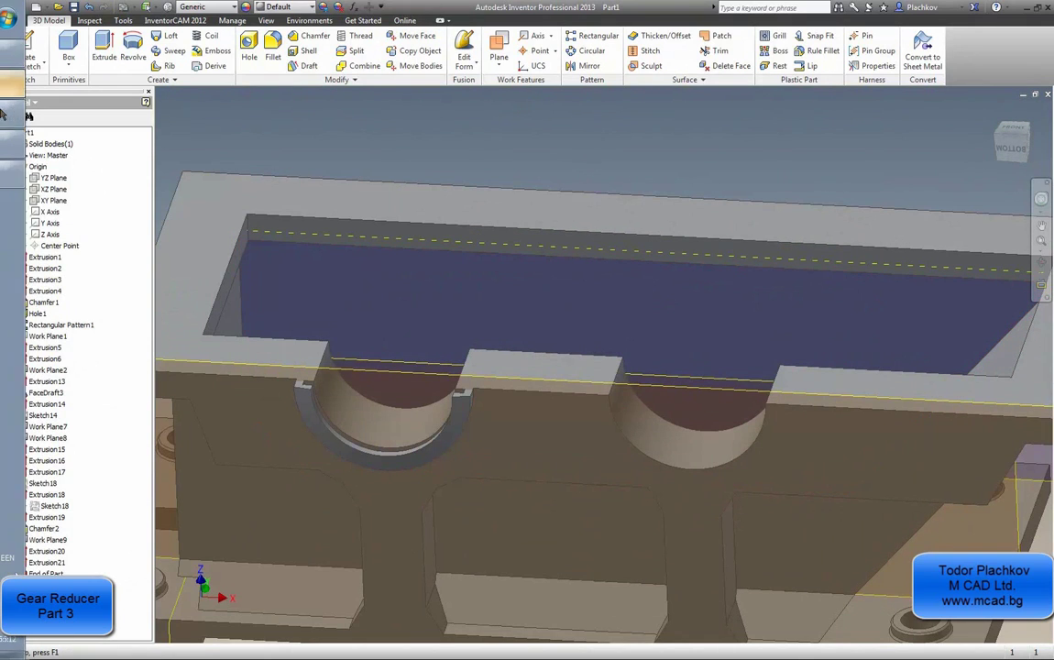
- Switch to AutoCAD and measure the distance from the second bearing cover's flange to the housing's outer face in the plan view
{"action": "left_click", "coordinate": [9, 108]}
{"action": "scroll", "coordinate": [467, 367], "scroll_direction": "up", "scroll_amount": 5}
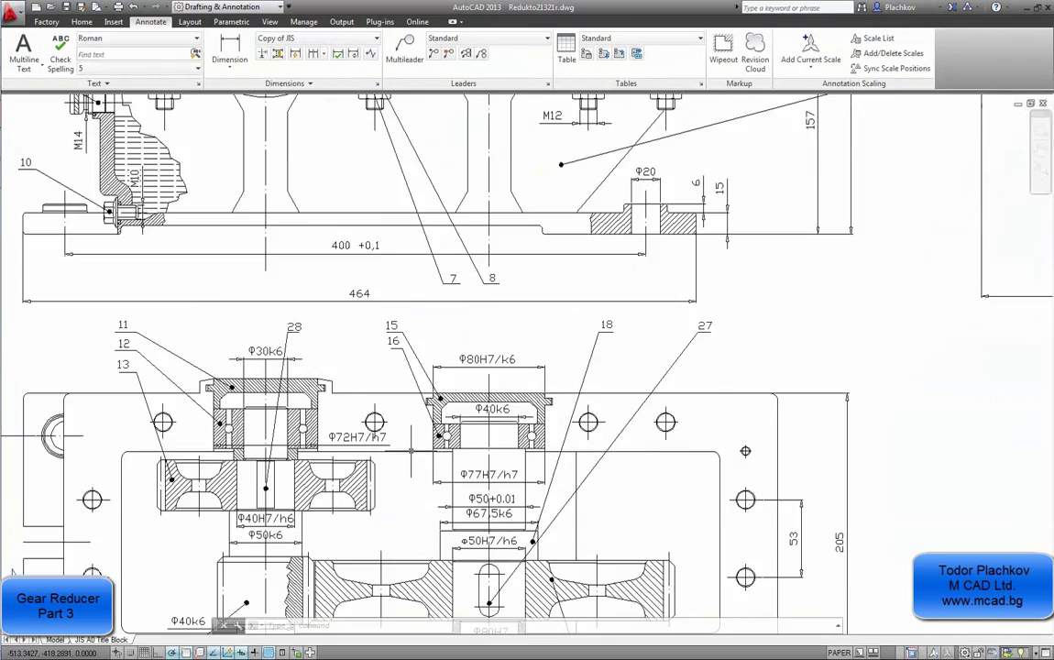
{"action": "scroll", "coordinate": [413, 403], "scroll_direction": "up", "scroll_amount": 5}
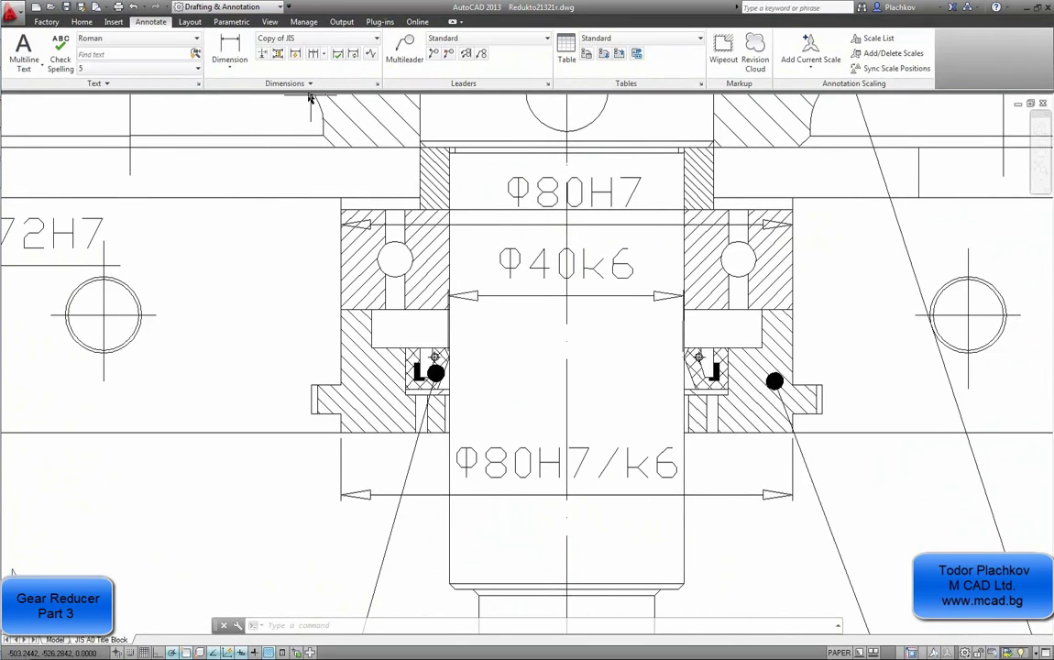
{"action": "left_click", "coordinate": [229, 48]}
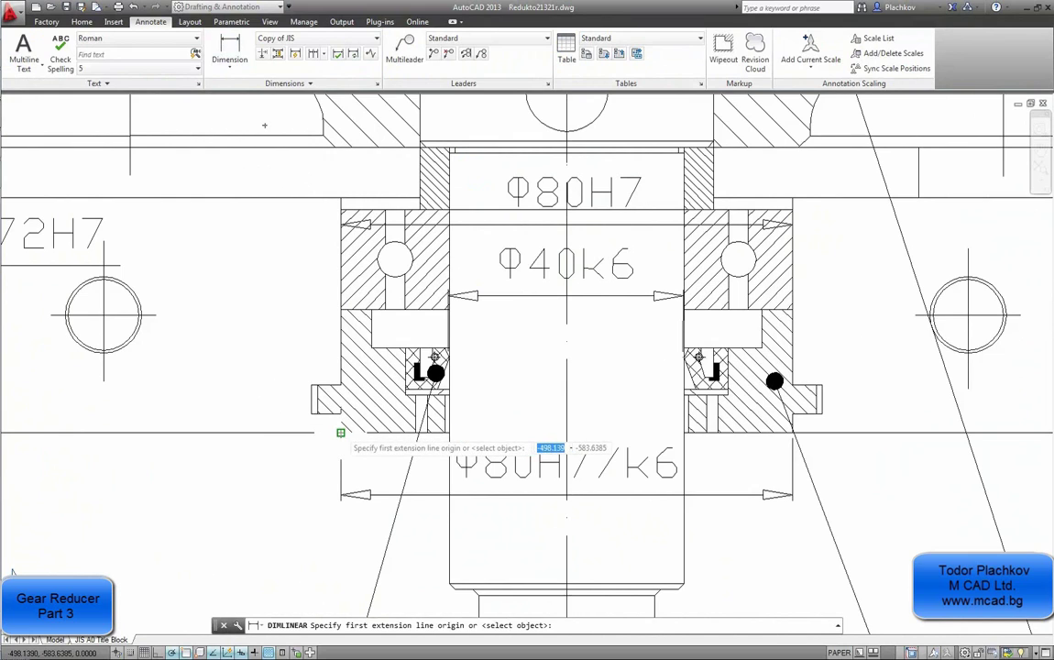
{"action": "left_click", "coordinate": [340, 413]}
{"action": "left_click", "coordinate": [340, 413]}
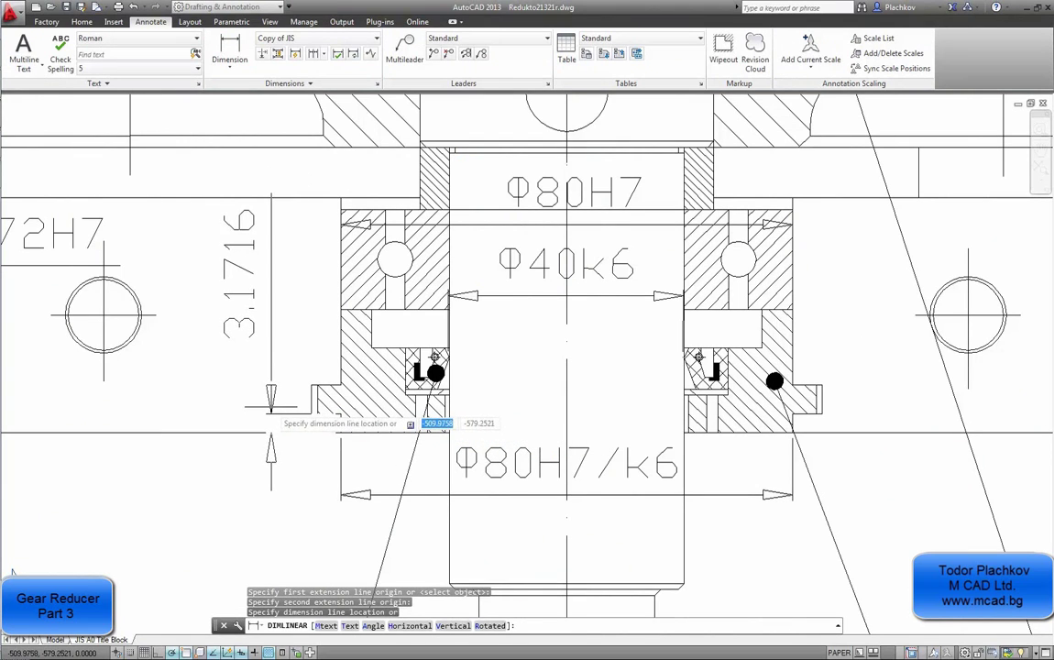
{"action": "key", "text": "Escape"}
- Measure the outer diameter and the thickness of the second bearing cover's flange with temporary linear dimensions
{"action": "key", "text": "Return"}
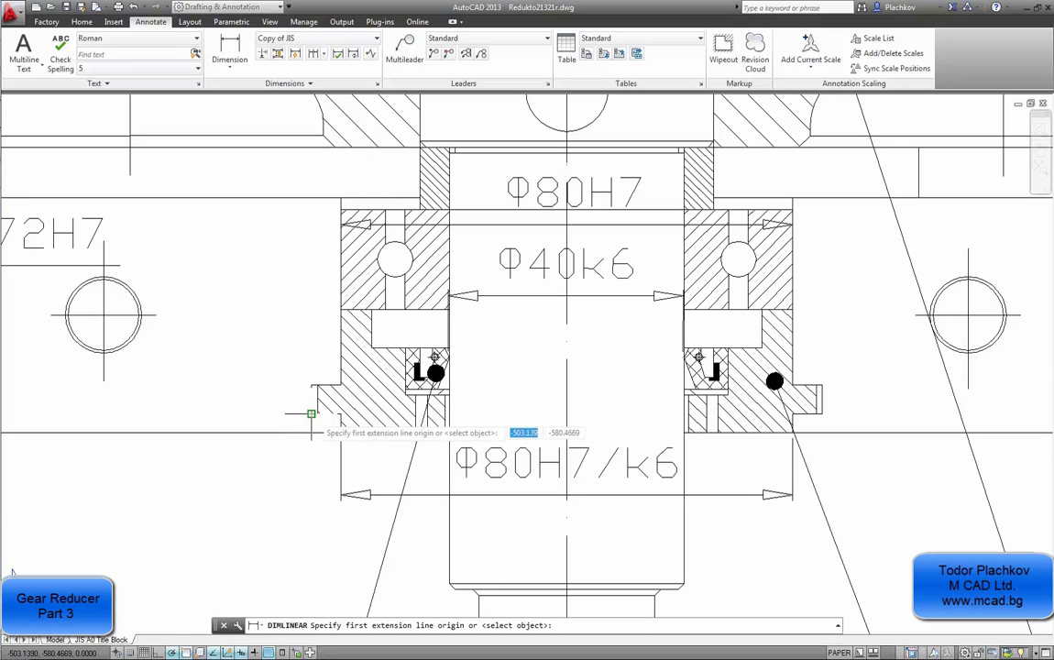
{"action": "left_click", "coordinate": [311, 414]}
{"action": "left_click", "coordinate": [815, 414]}
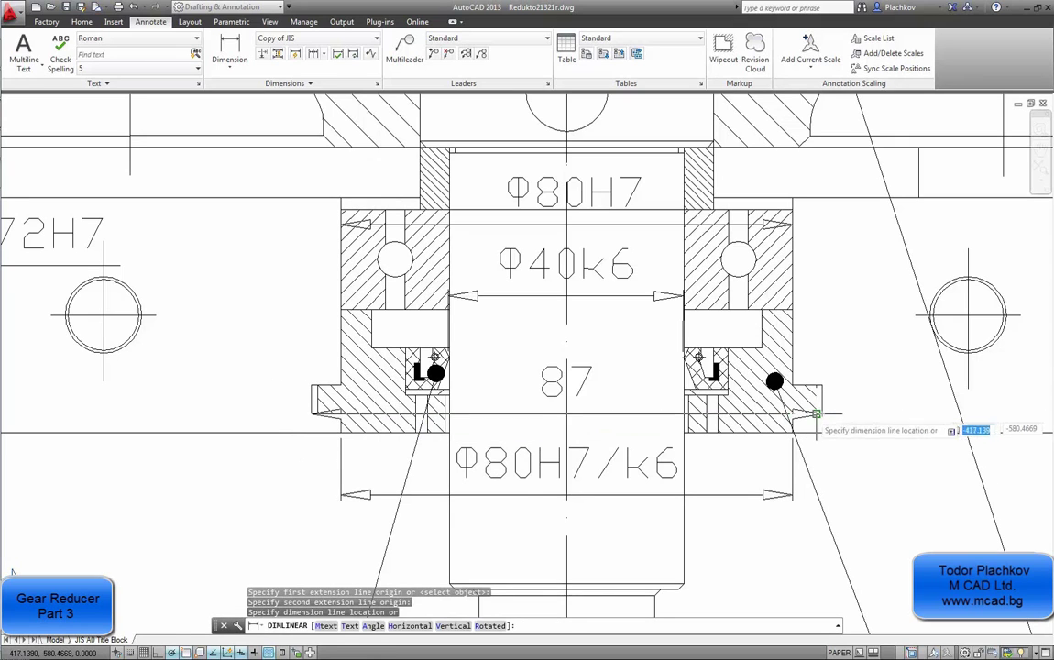
{"action": "key", "text": "Escape"}
{"action": "key", "text": "Return"}
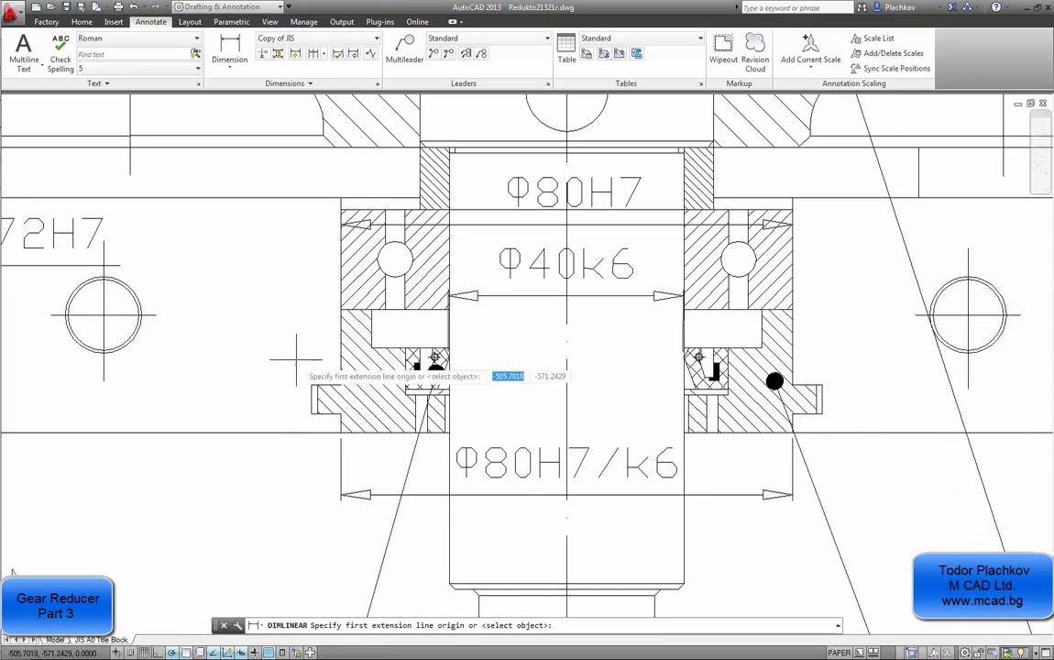
{"action": "left_click", "coordinate": [312, 412]}
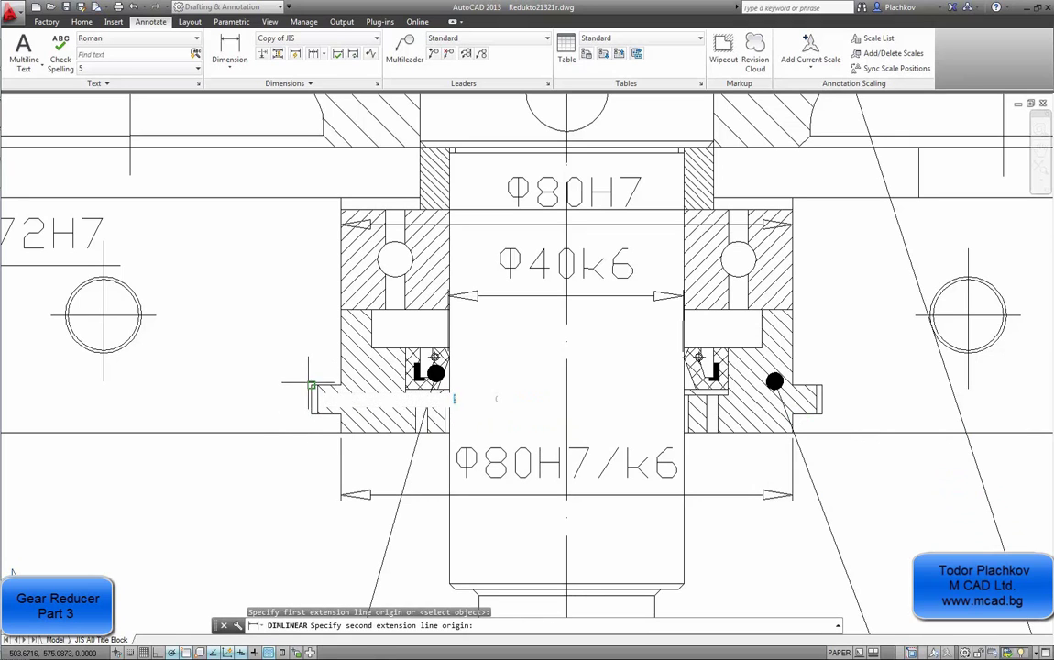
{"action": "left_click", "coordinate": [312, 385]}
{"action": "key", "text": "Escape"}
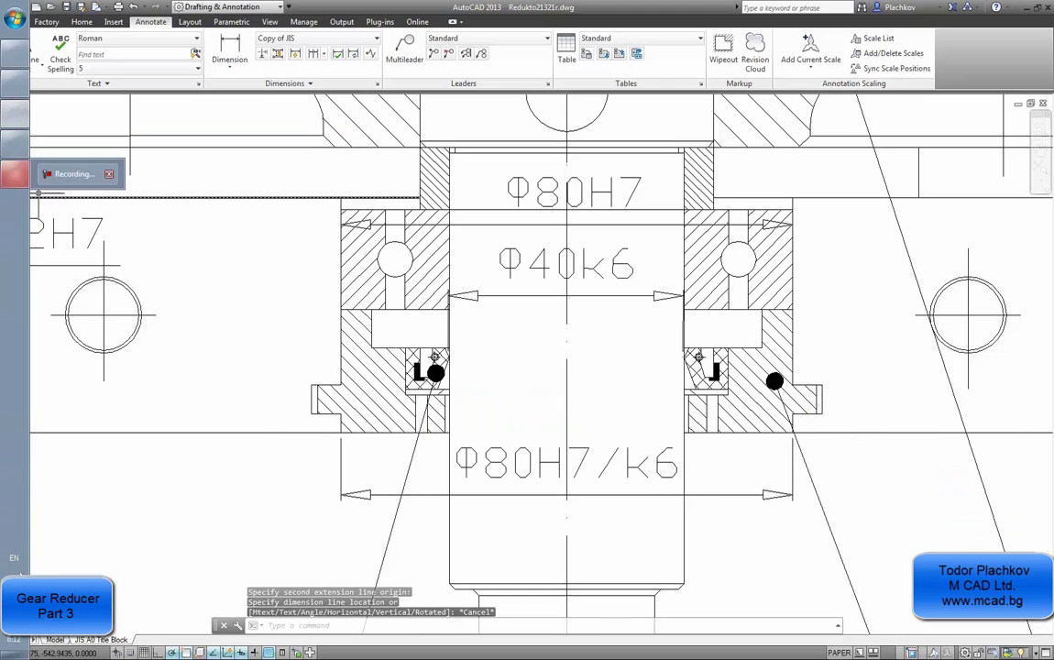
- Switch back to the housing model in Inventor
{"action": "mouse_move", "coordinate": [4, 108]}
{"action": "left_click", "coordinate": [9, 81]}
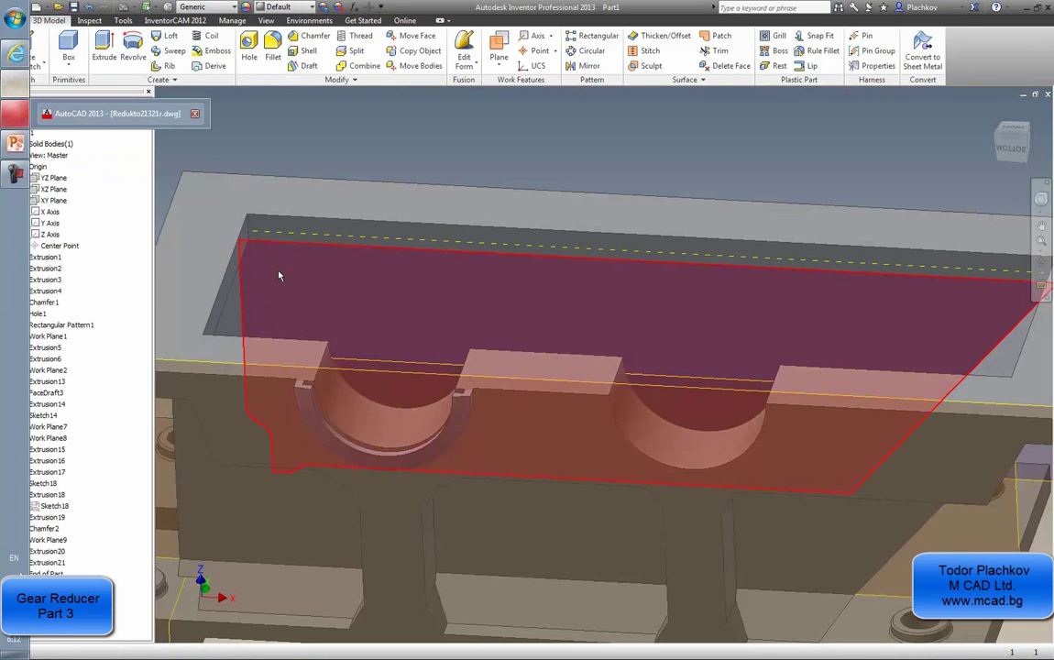
{"action": "middle_click_drag", "start_coordinate": [551, 364], "coordinate": [466, 385]}
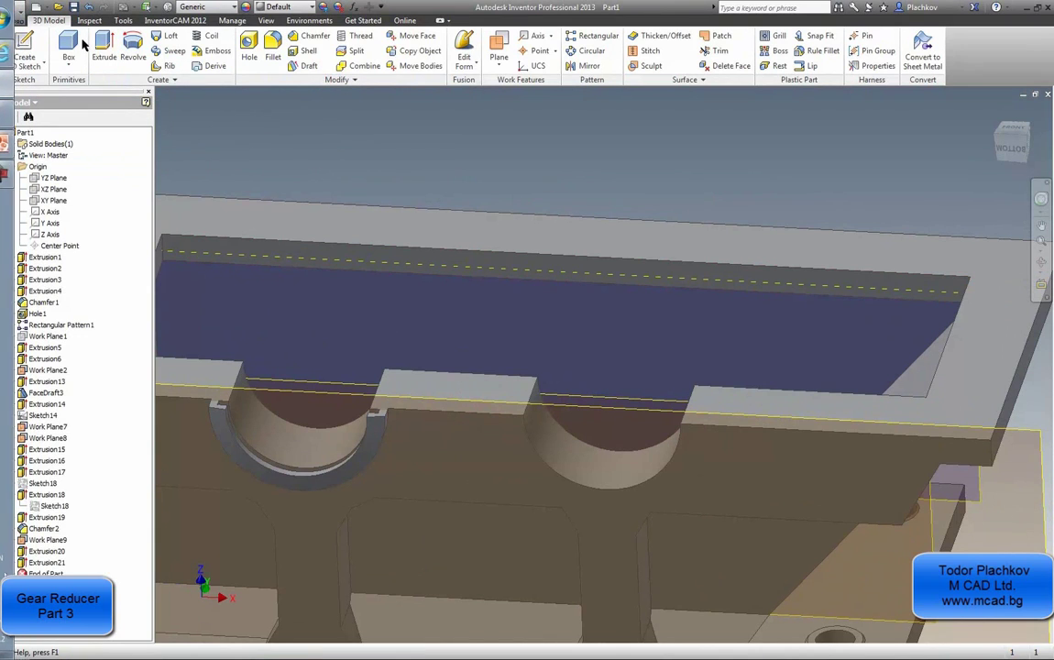
{"action": "left_click", "coordinate": [27, 46]}
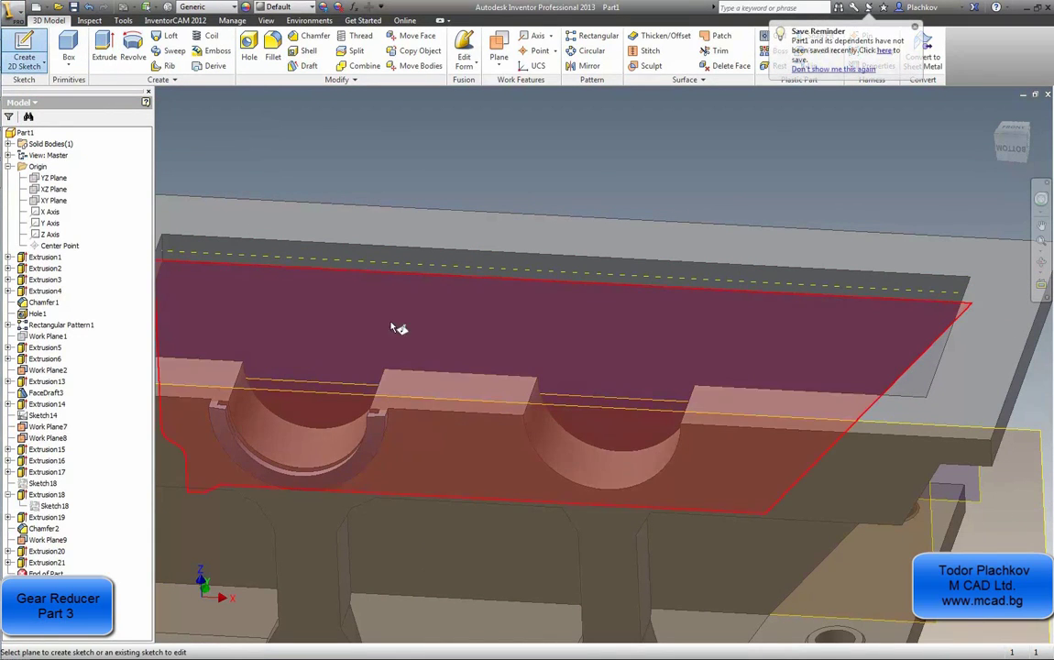
{"action": "left_click_drag", "start_coordinate": [505, 430], "coordinate": [515, 418]}
{"action": "left_click", "coordinate": [515, 421]}
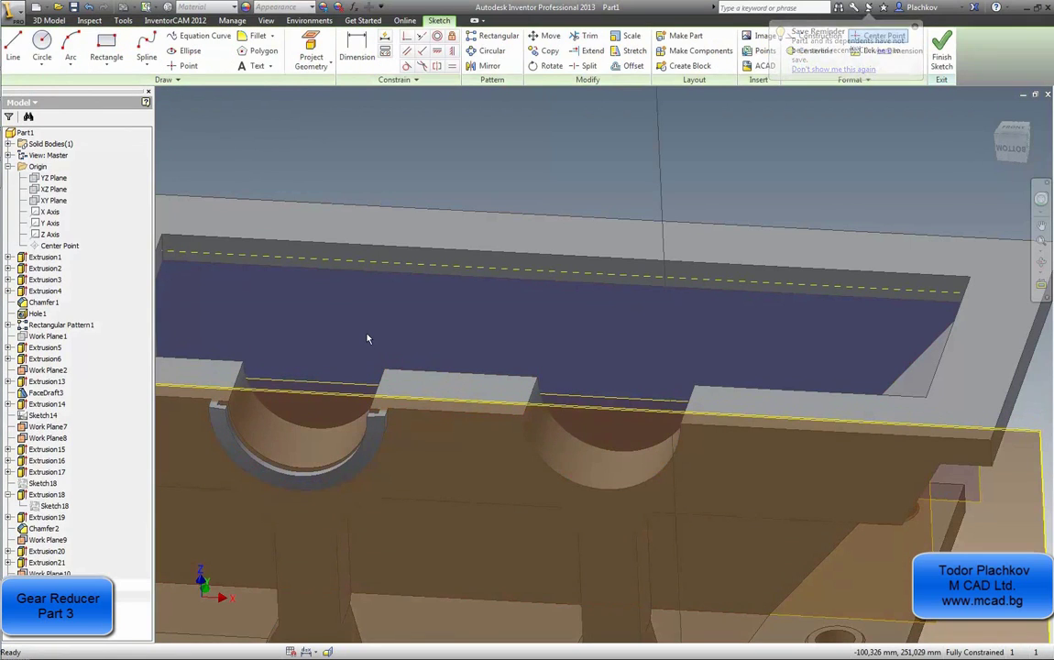
{"action": "key", "text": "ctrl+z"}
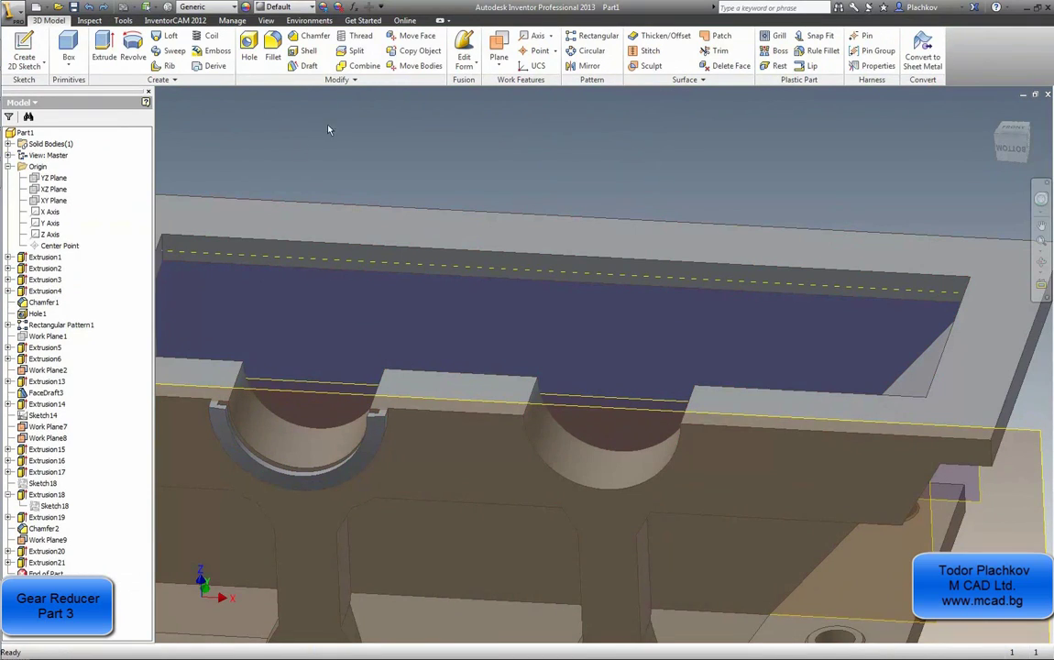
- Create a 2D sketch on a plane offset -3 mm from the housing's outer wall face
{"action": "left_click", "coordinate": [24, 50]}
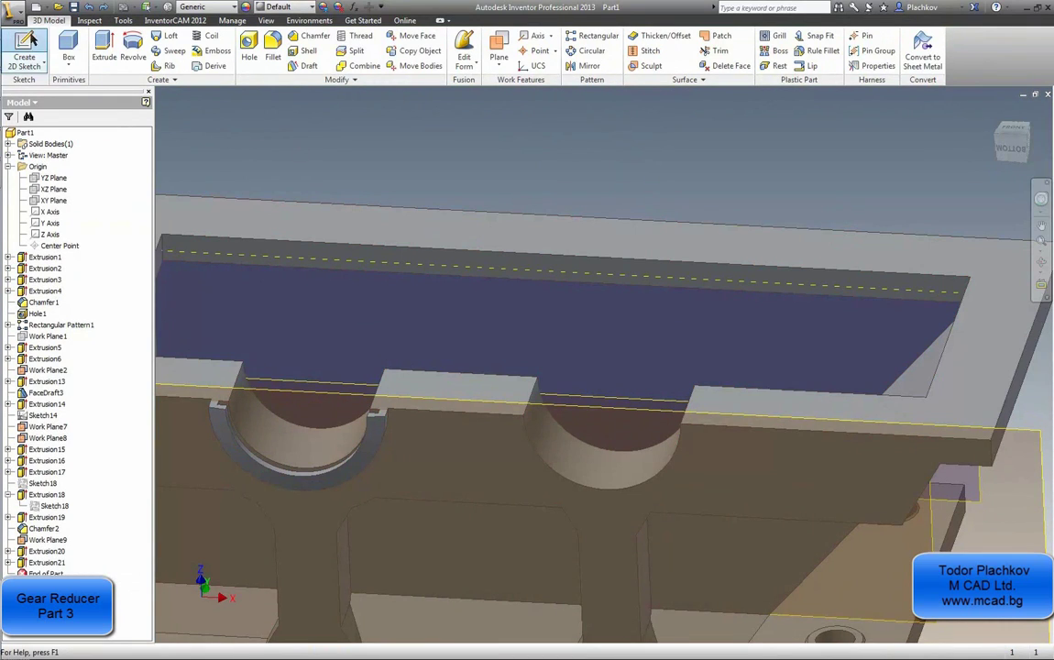
{"action": "left_click", "coordinate": [464, 454]}
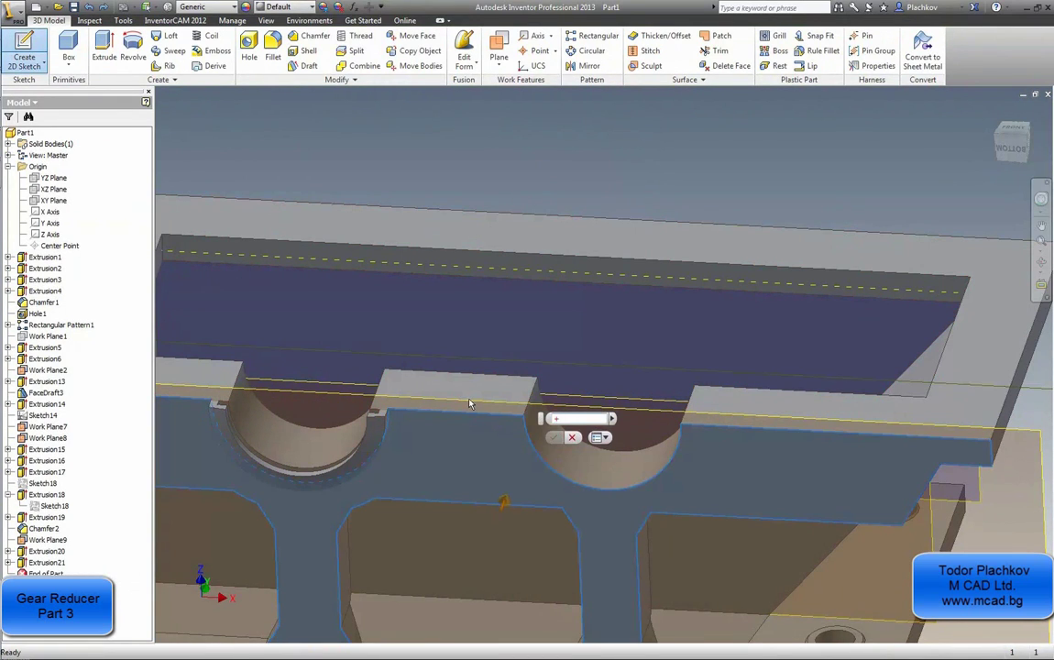
{"action": "type", "text": "-3"}
{"action": "key", "text": "Return"}
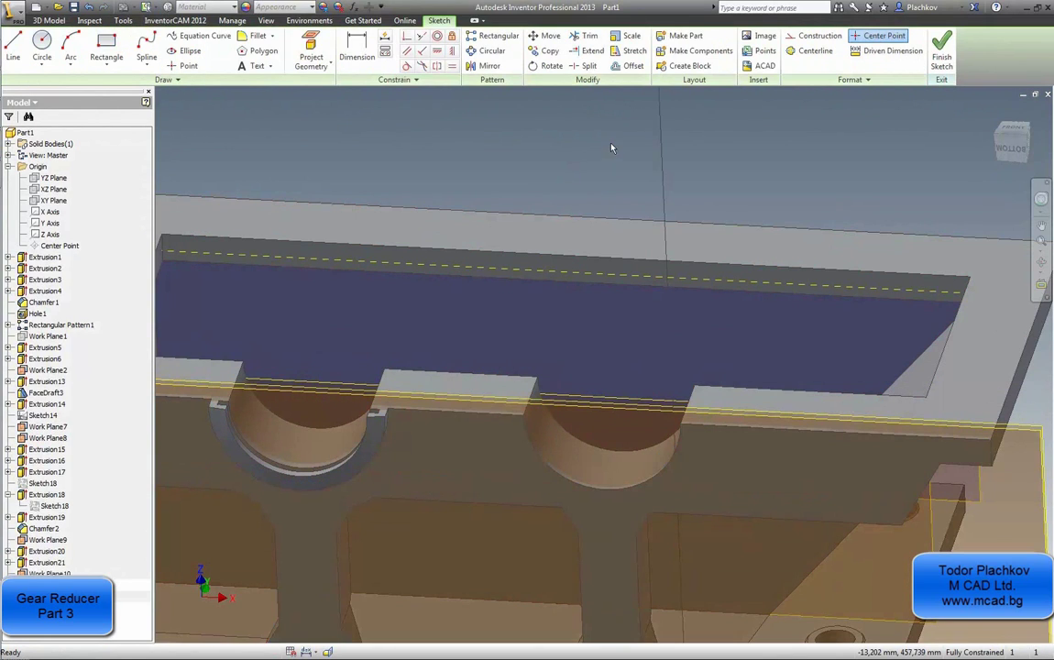
- Project the second bore's edge, draw an 87 mm diameter circle concentric with it and finish the sketch
{"action": "left_click", "coordinate": [311, 52]}
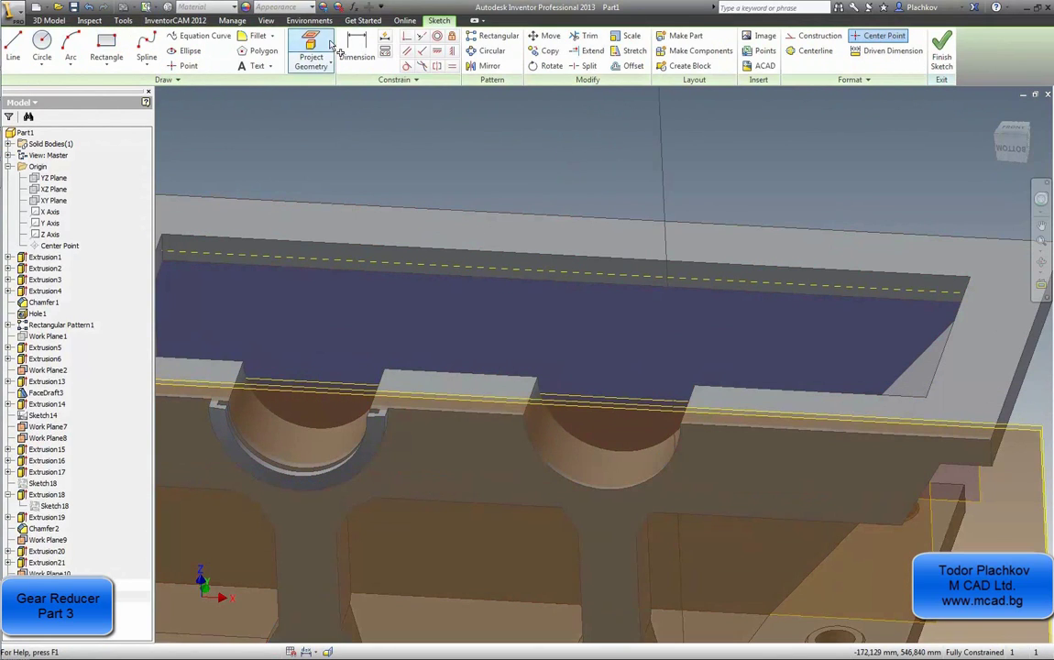
{"action": "left_click", "coordinate": [543, 465]}
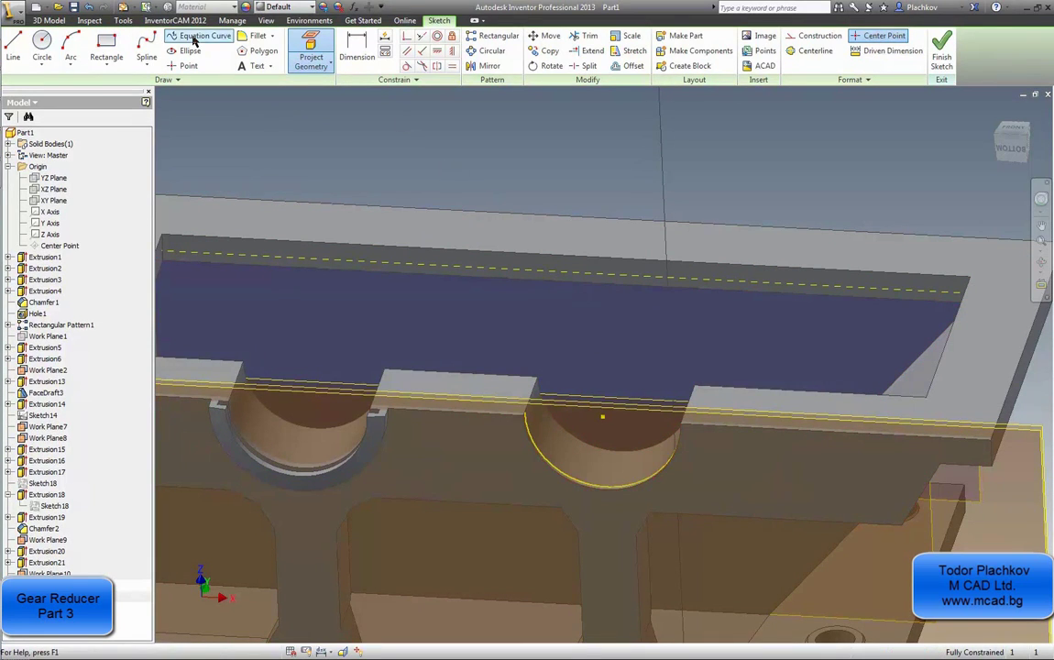
{"action": "left_click", "coordinate": [41, 44]}
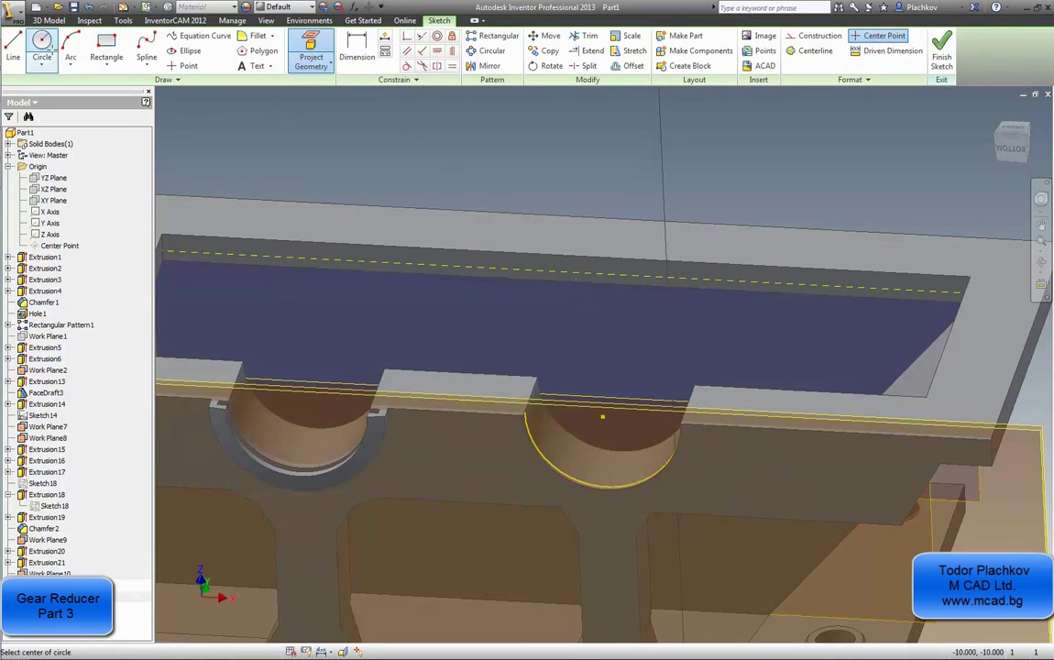
{"action": "left_click", "coordinate": [604, 417]}
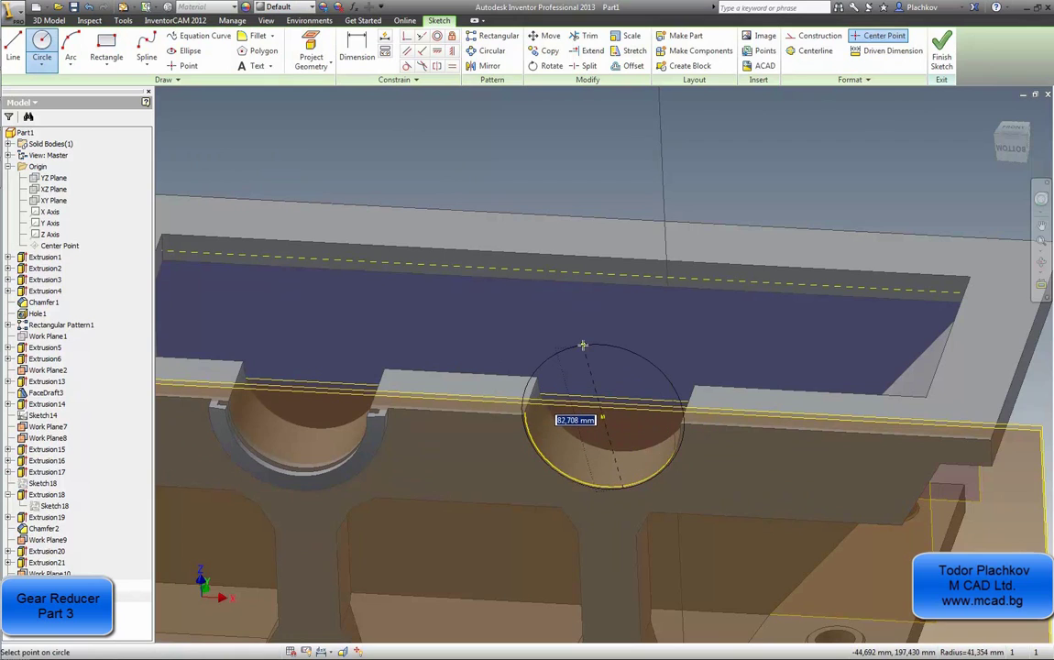
{"action": "left_click", "coordinate": [583, 344]}
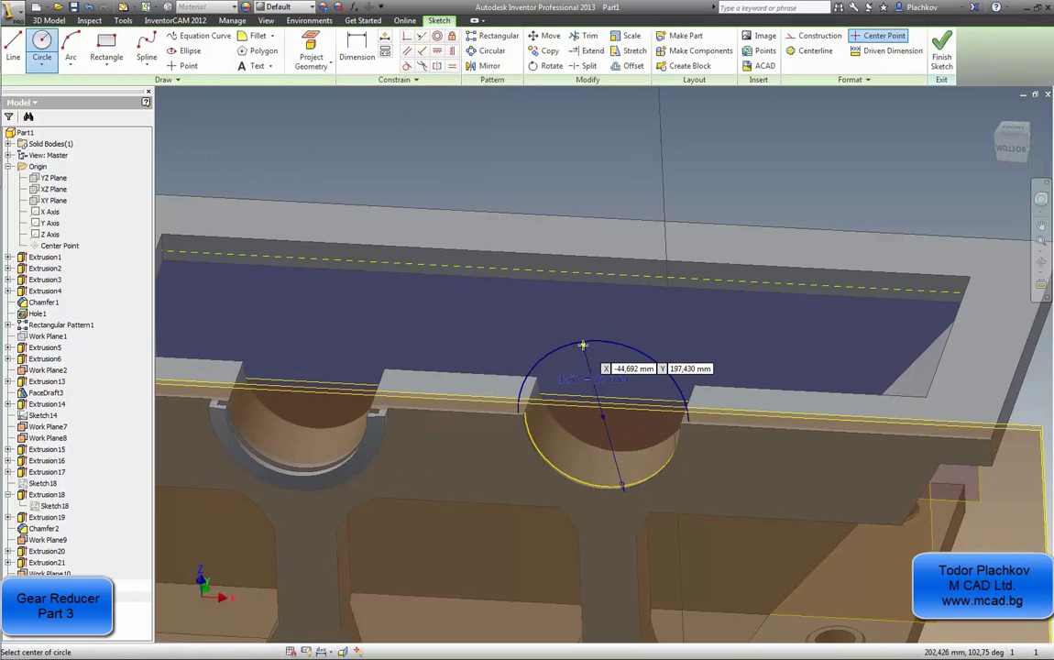
{"action": "left_click", "coordinate": [941, 50]}
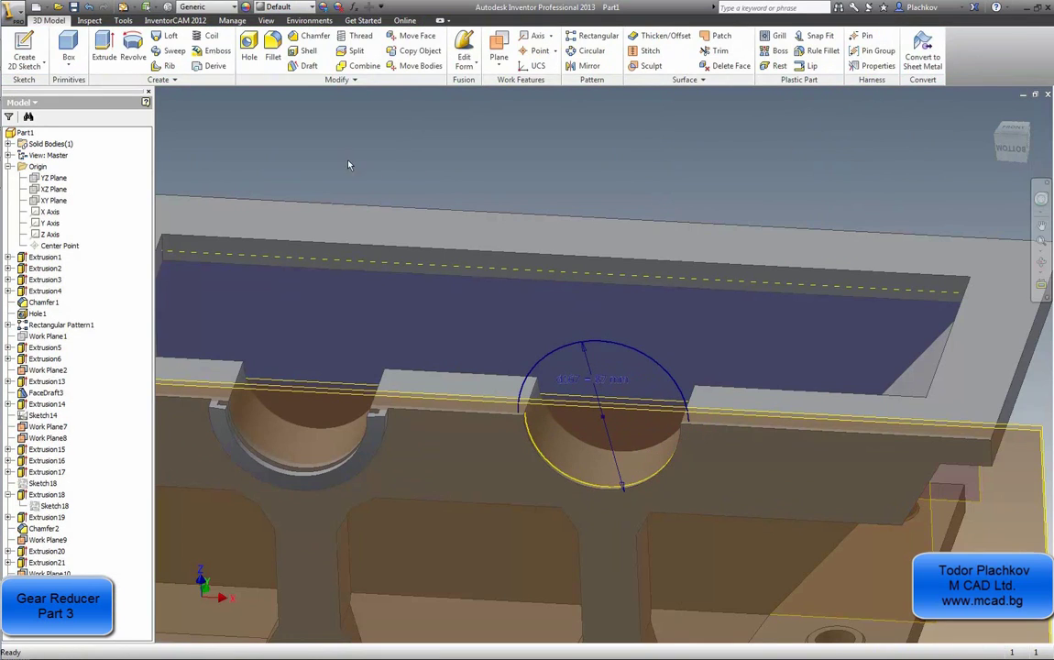
- Extrude the 87 mm circle as a cut 5 mm deep in direction 2, into the second bearing bore
{"action": "right_click", "coordinate": [267, 147]}
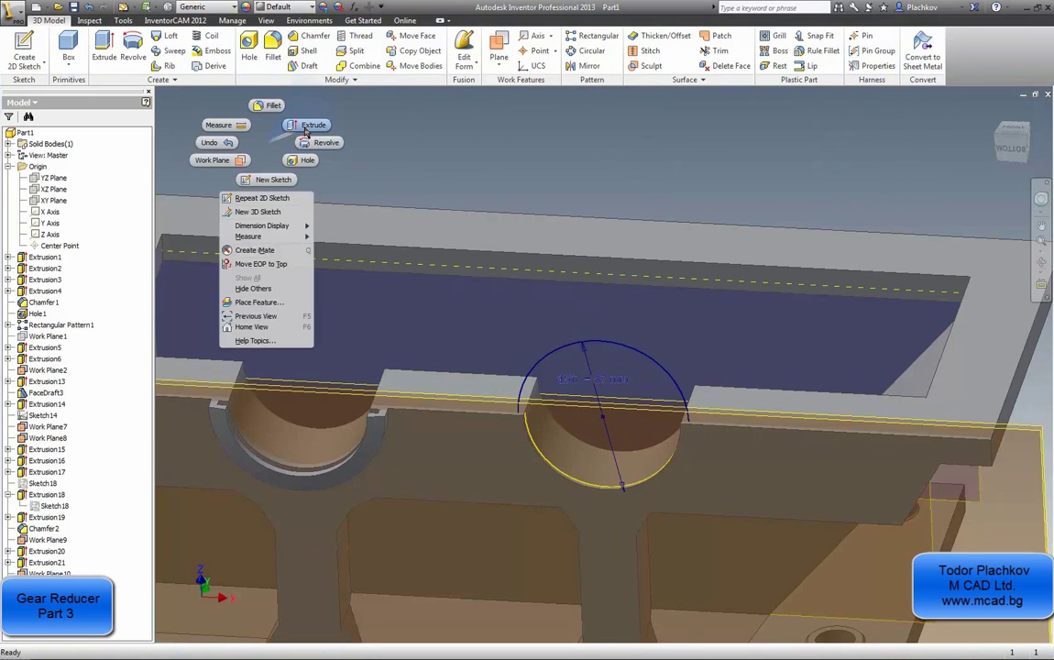
{"action": "left_click", "coordinate": [306, 128]}
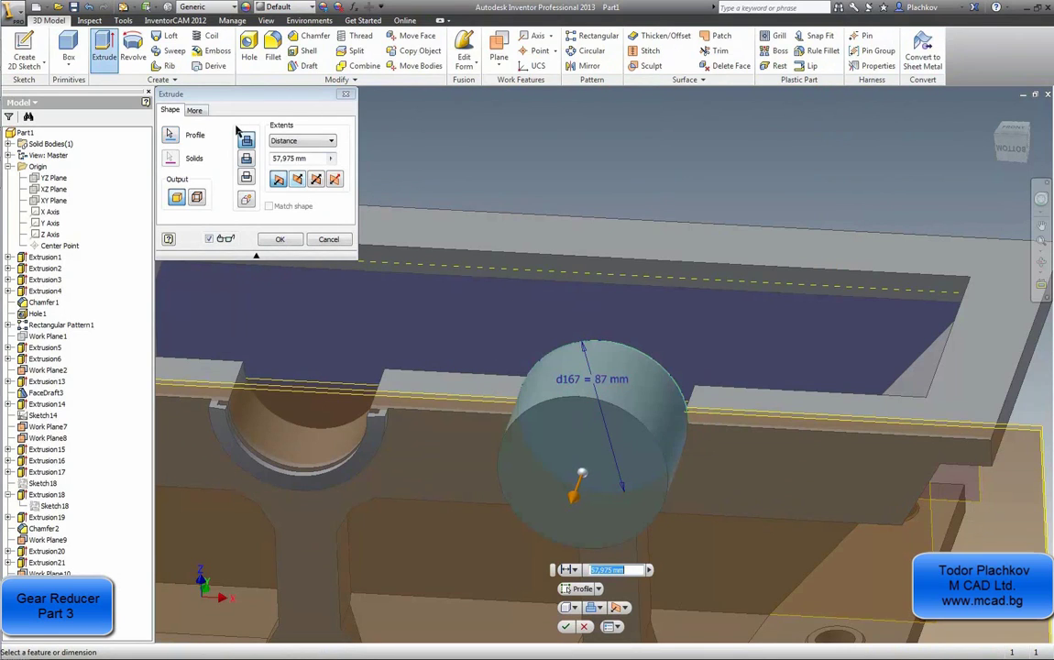
{"action": "left_click", "coordinate": [297, 178]}
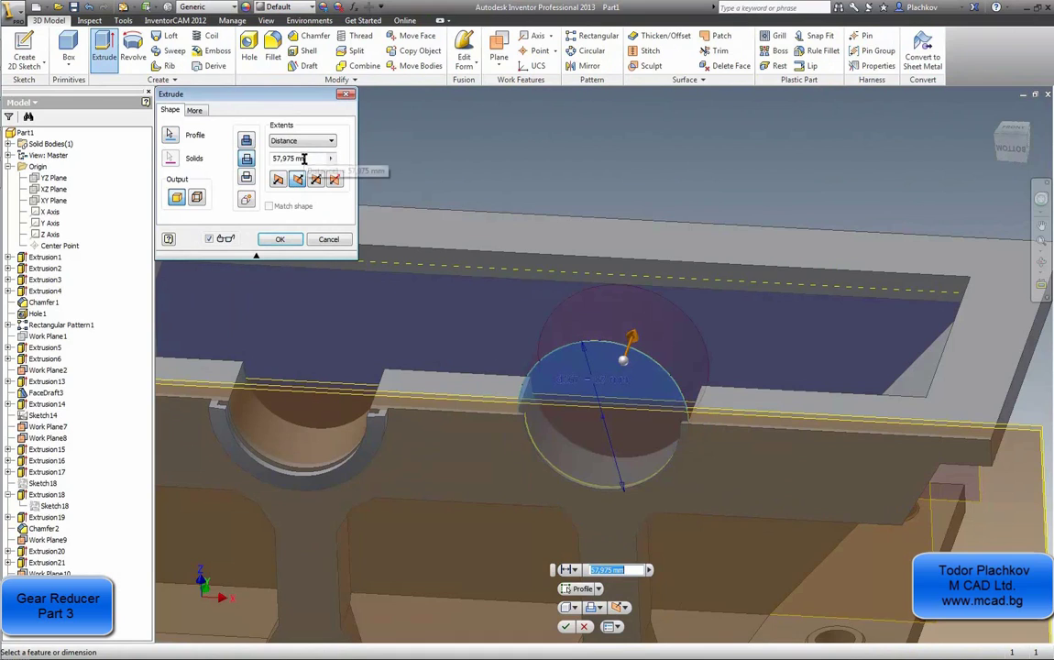
{"action": "double_click", "coordinate": [289, 159]}
{"action": "type", "text": "5m"}
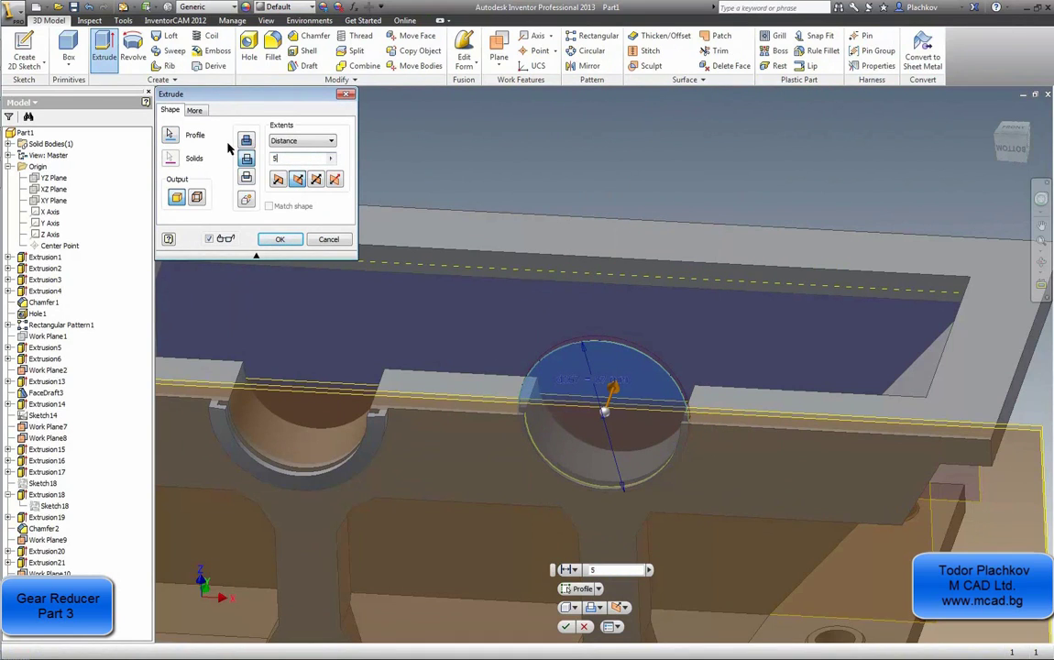
{"action": "left_click", "coordinate": [280, 238]}
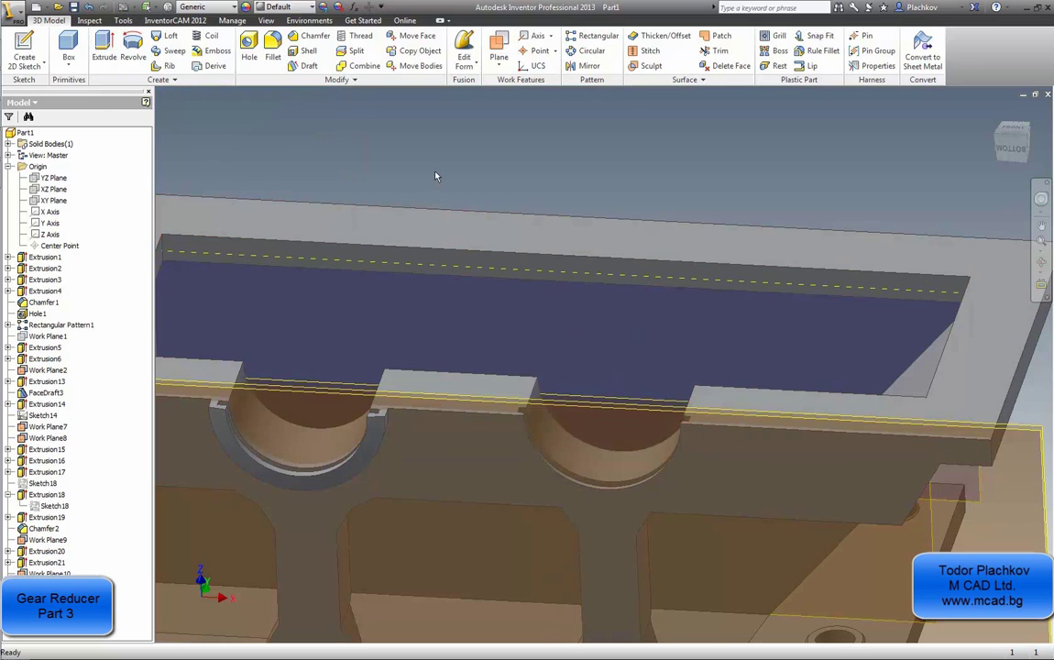
- Turn off the visibility of all work features in the housing model
{"action": "middle_click_drag", "start_coordinate": [585, 156], "coordinate": [585, 327], "text": "shift"}
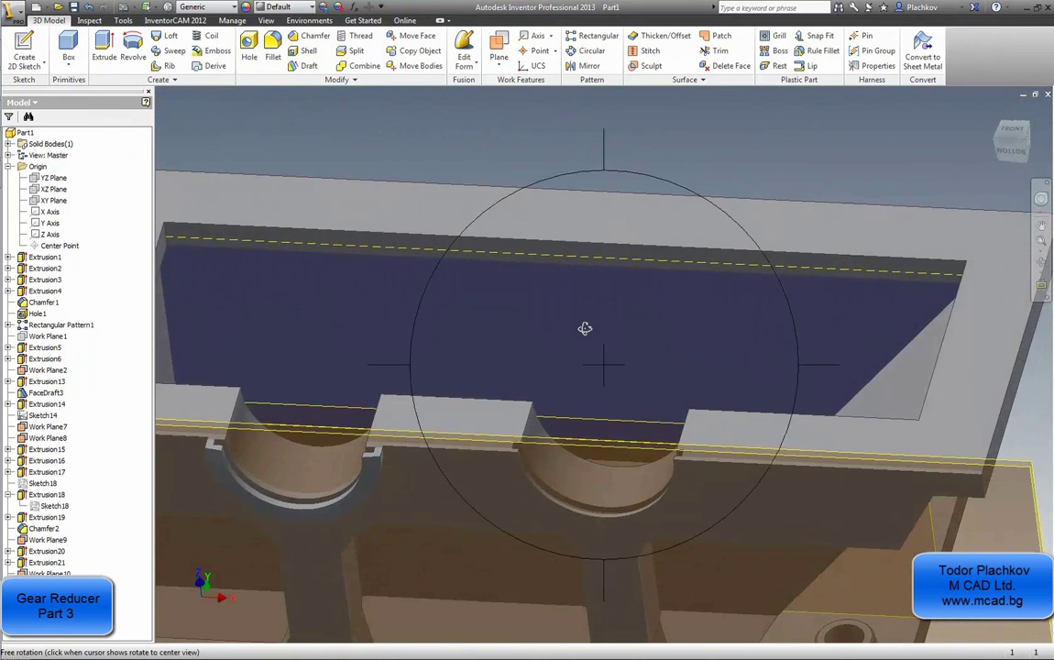
{"action": "middle_click_drag", "start_coordinate": [507, 367], "coordinate": [585, 276]}
{"action": "scroll", "coordinate": [586, 276], "scroll_direction": "up", "scroll_amount": 2}
{"action": "scroll", "coordinate": [585, 276], "scroll_direction": "down", "scroll_amount": 2}
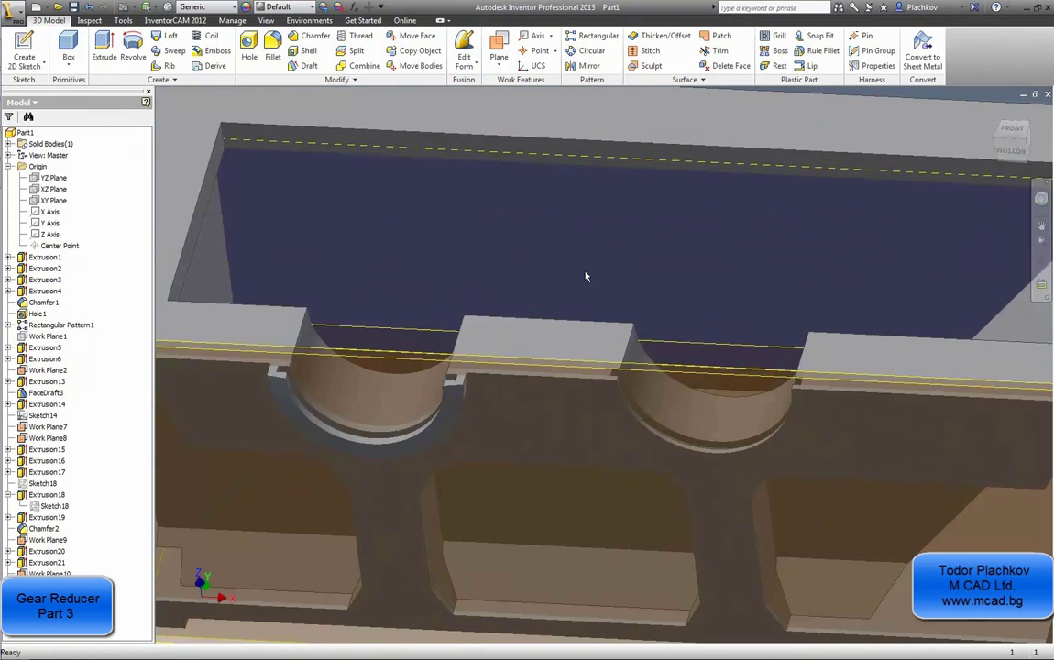
{"action": "scroll", "coordinate": [585, 276], "scroll_direction": "up", "scroll_amount": 2}
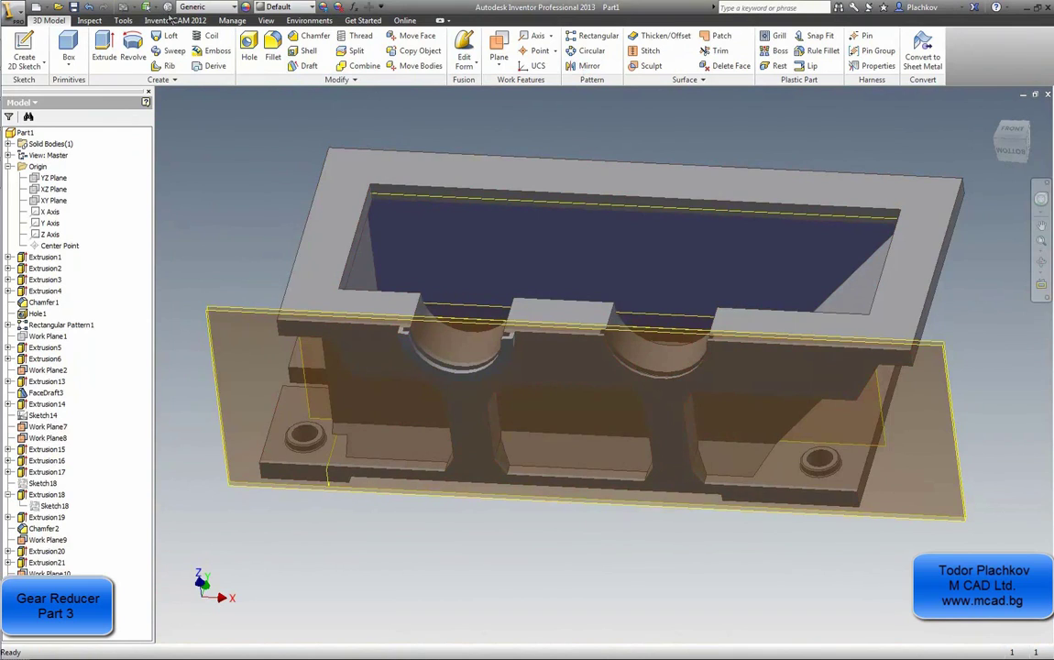
{"action": "left_click", "coordinate": [265, 20]}
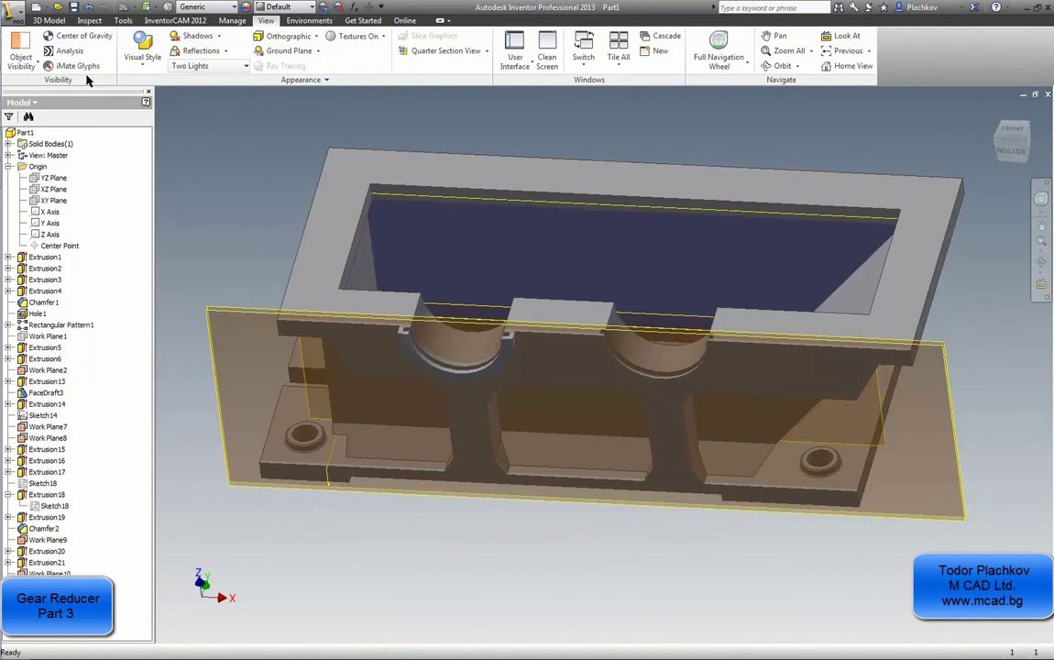
{"action": "left_click", "coordinate": [21, 61]}
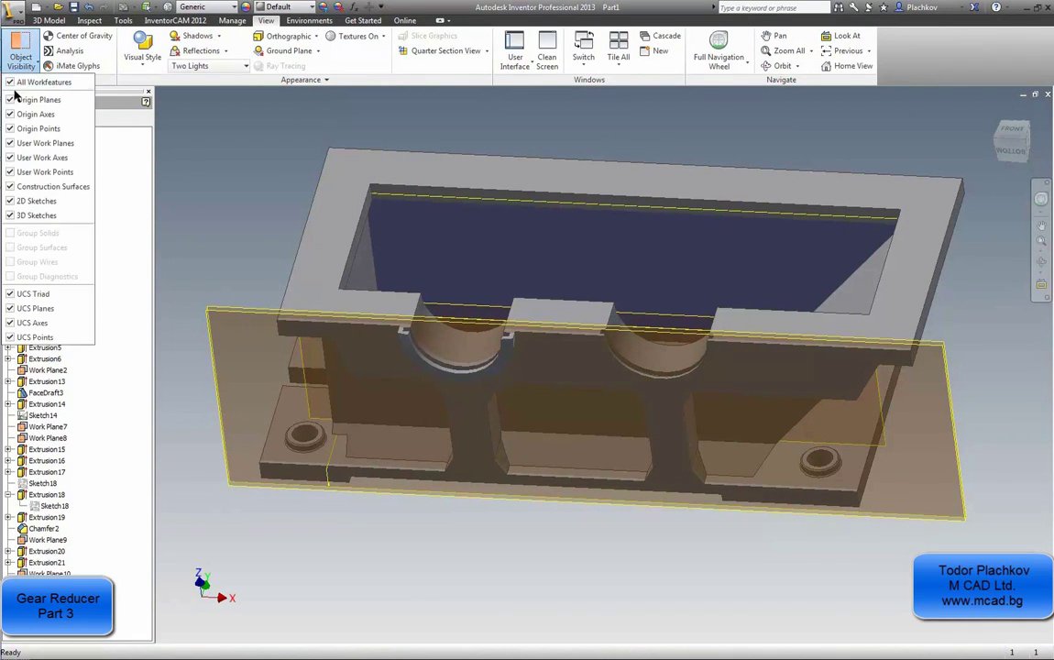
{"action": "left_click", "coordinate": [26, 82]}
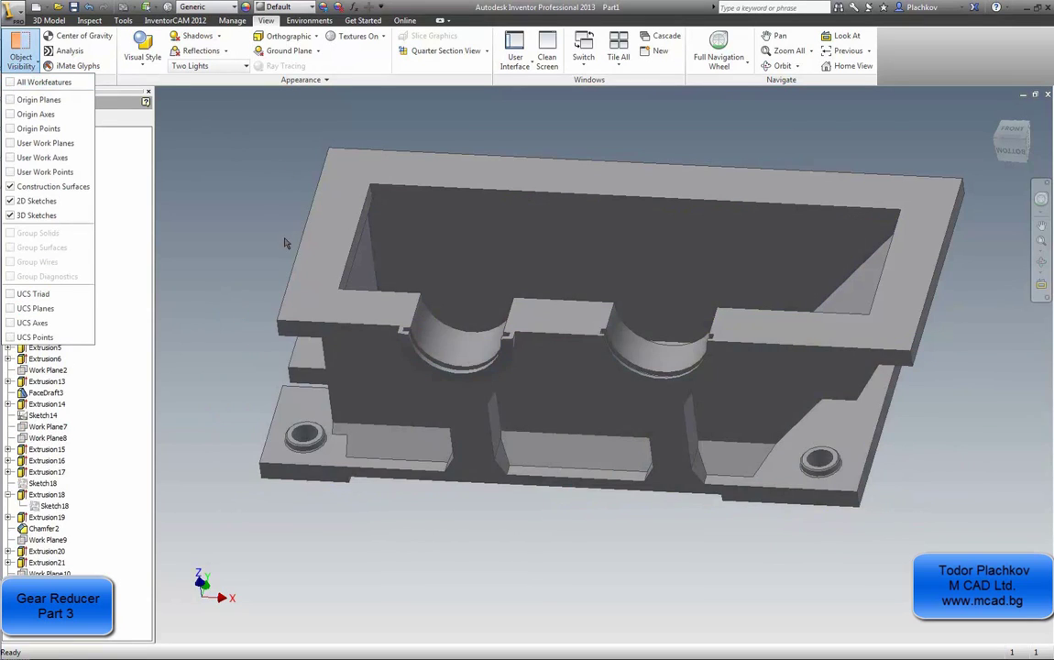
{"action": "left_click", "coordinate": [138, 201]}
{"action": "middle_click_drag", "start_coordinate": [253, 211], "coordinate": [252, 263]}
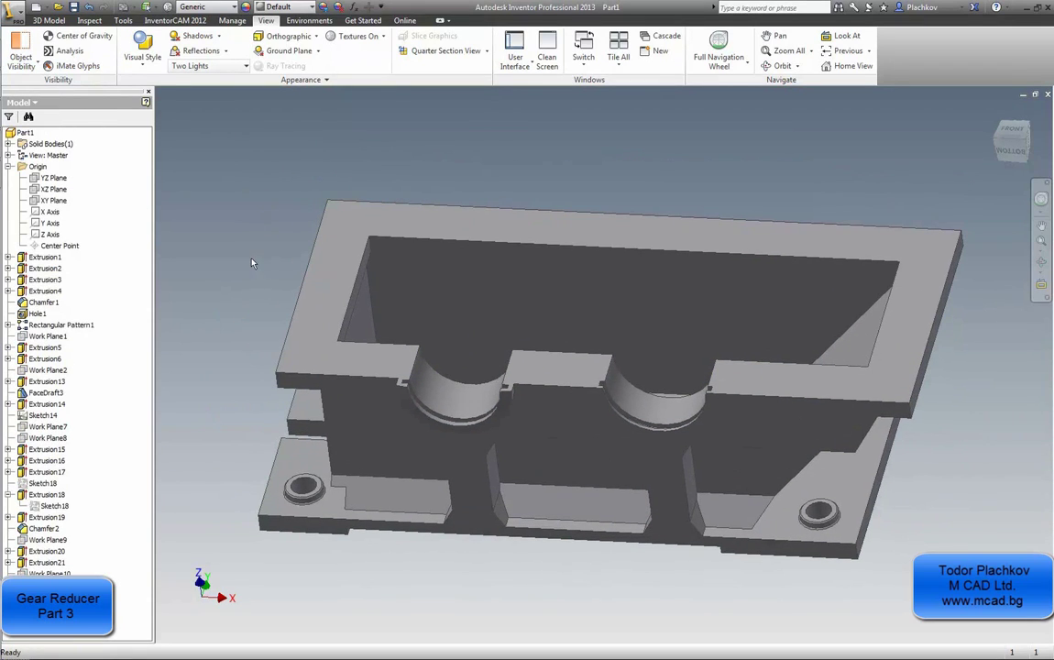
- Mirror the support ribs and bearing bore features (Extrusion16 to Extrusion21 and Chamfer2) about the origin XZ Plane
{"action": "left_click", "coordinate": [47, 22]}
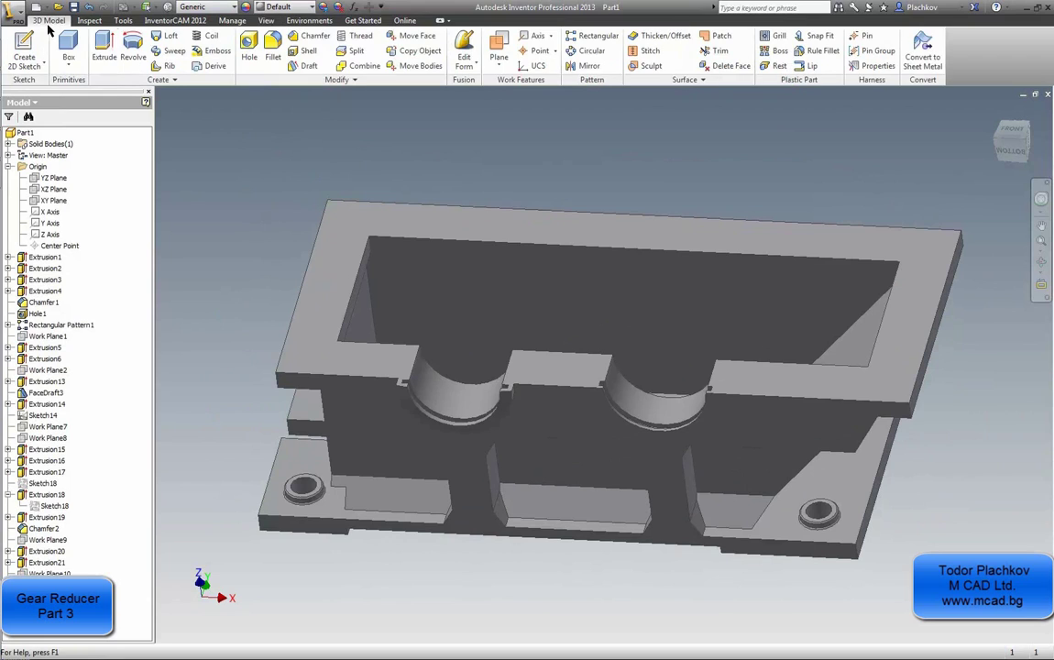
{"action": "left_click", "coordinate": [586, 65]}
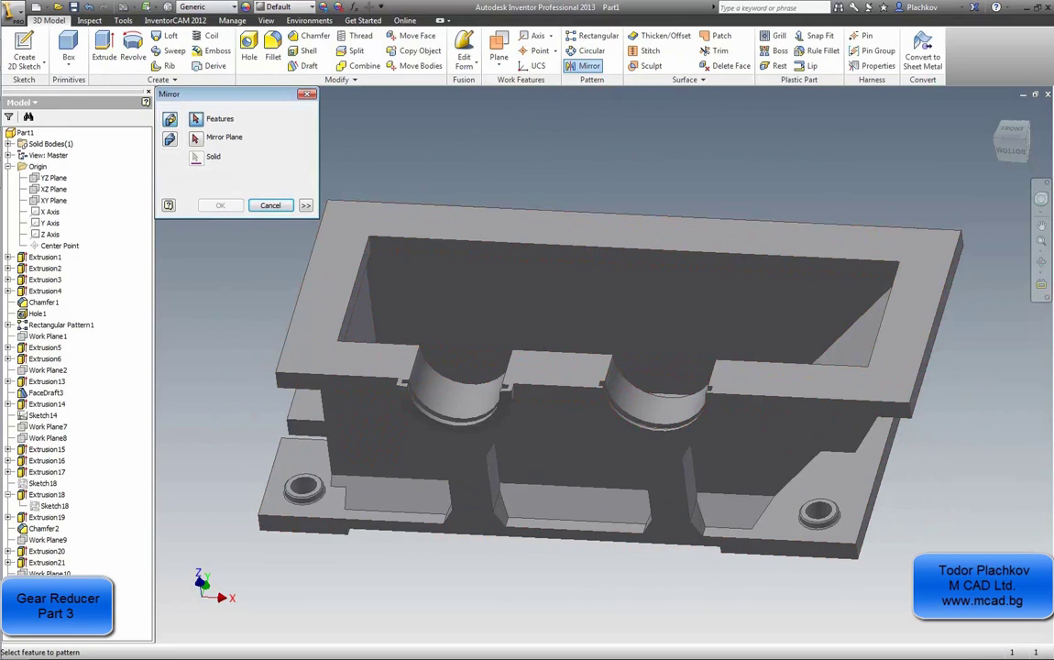
{"action": "left_click", "coordinate": [43, 461]}
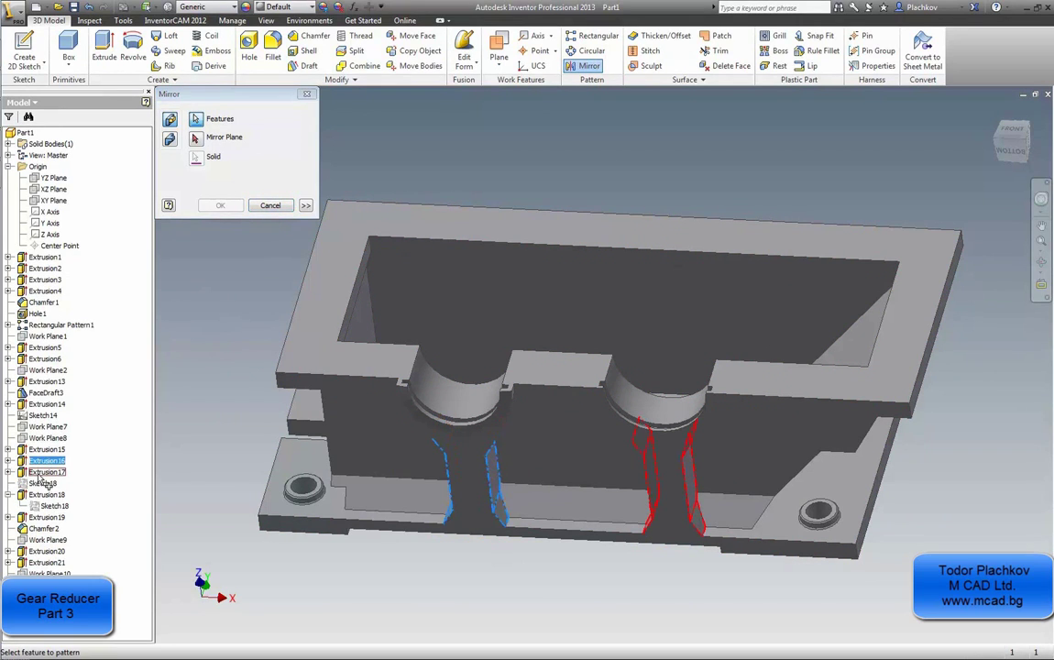
{"action": "left_click", "coordinate": [42, 473]}
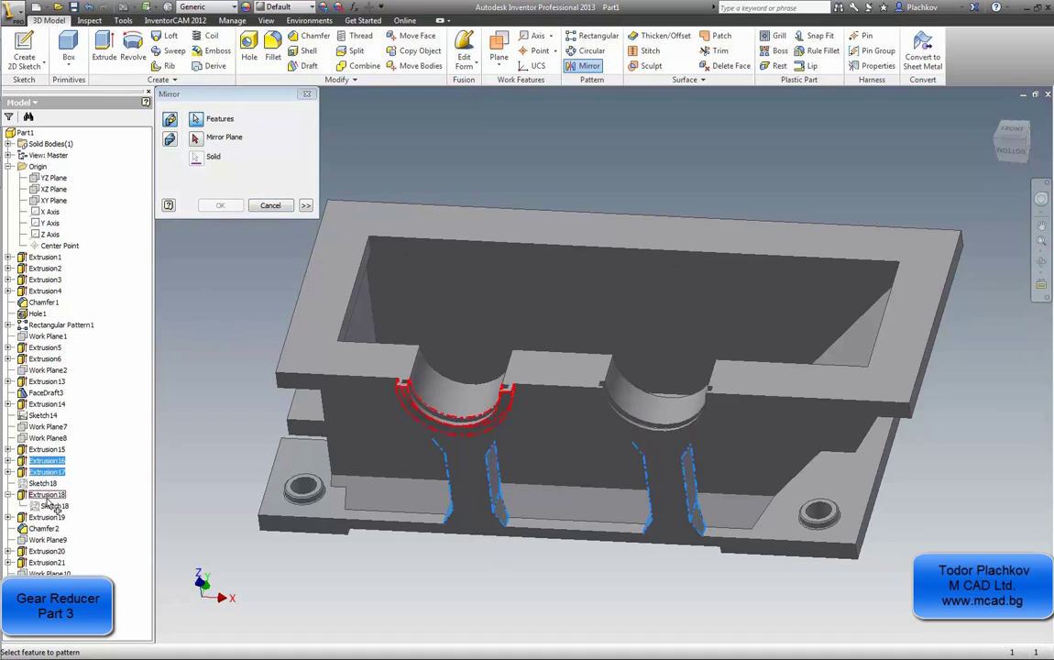
{"action": "left_click", "coordinate": [48, 496]}
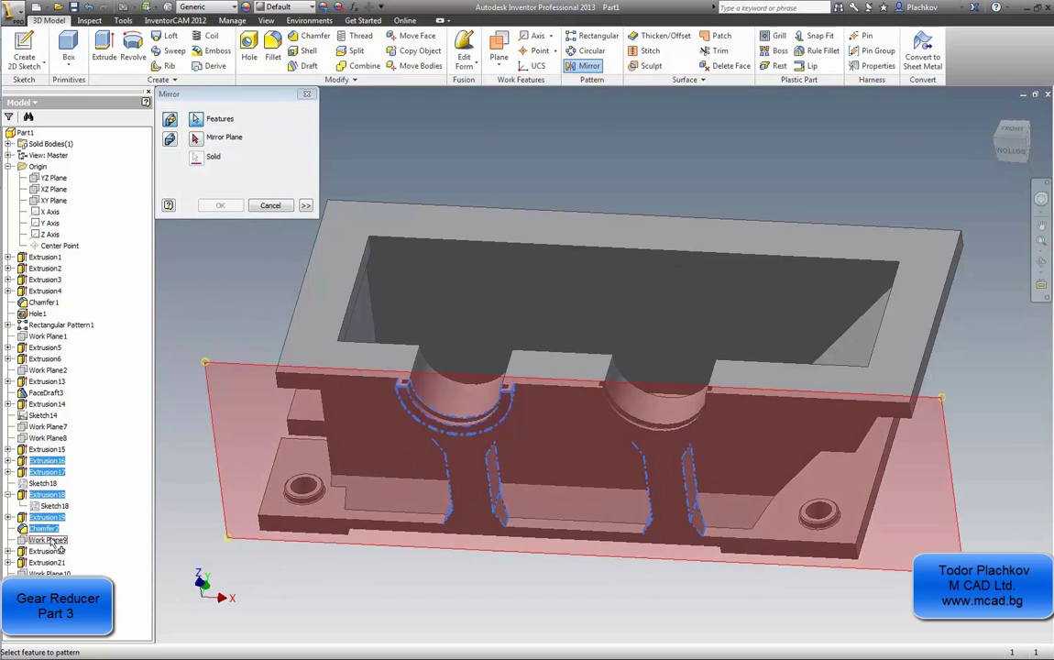
{"action": "left_click", "coordinate": [50, 550]}
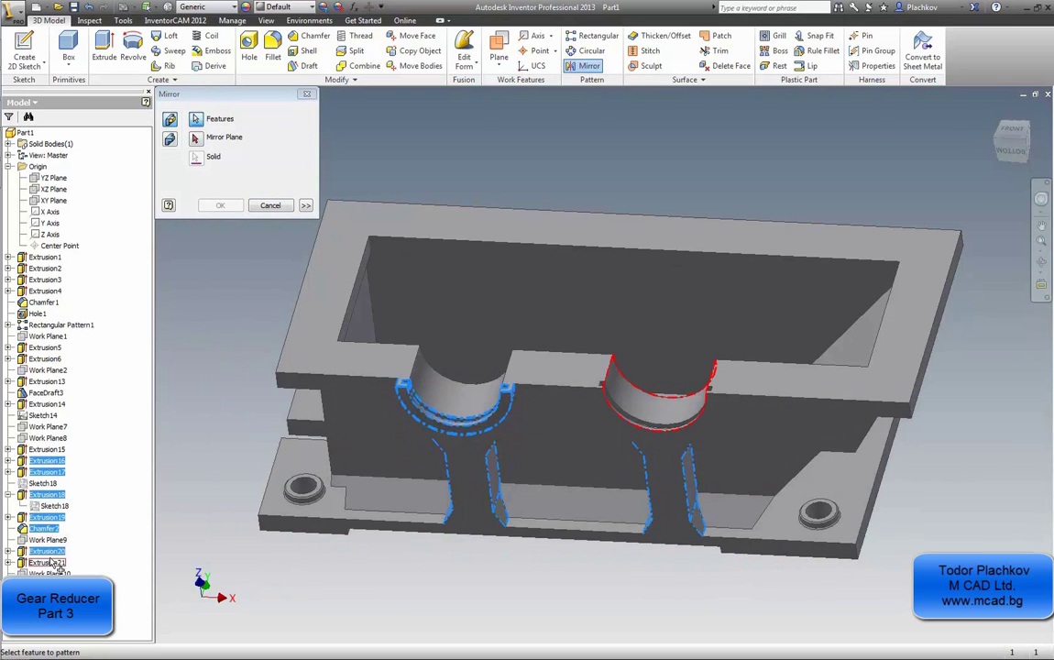
{"action": "left_click", "coordinate": [50, 561]}
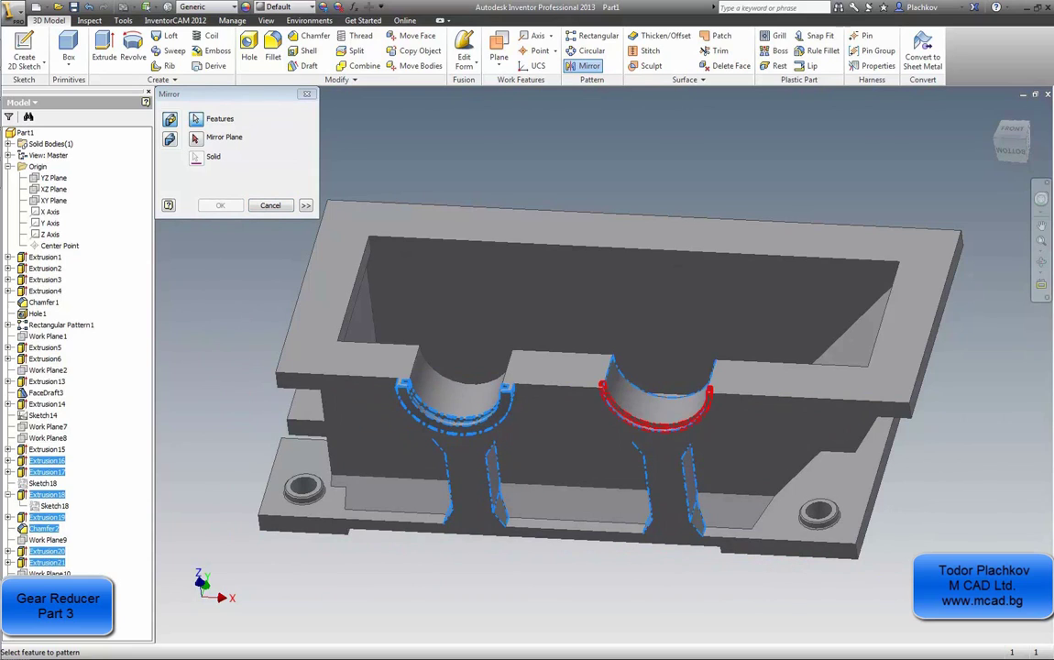
{"action": "left_click", "coordinate": [194, 137]}
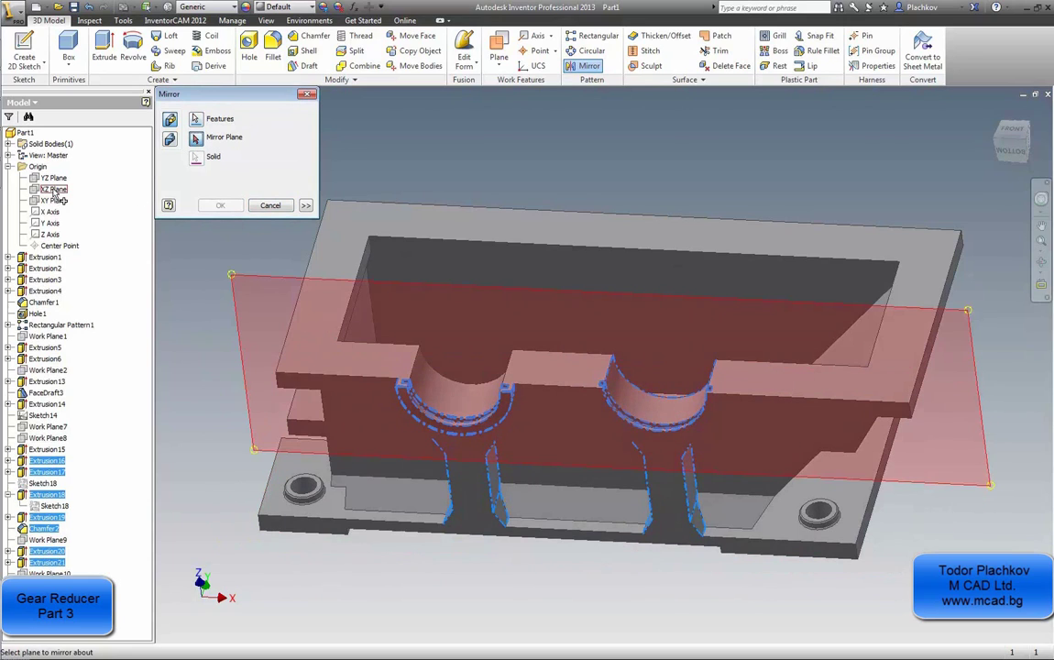
{"action": "left_click", "coordinate": [53, 188]}
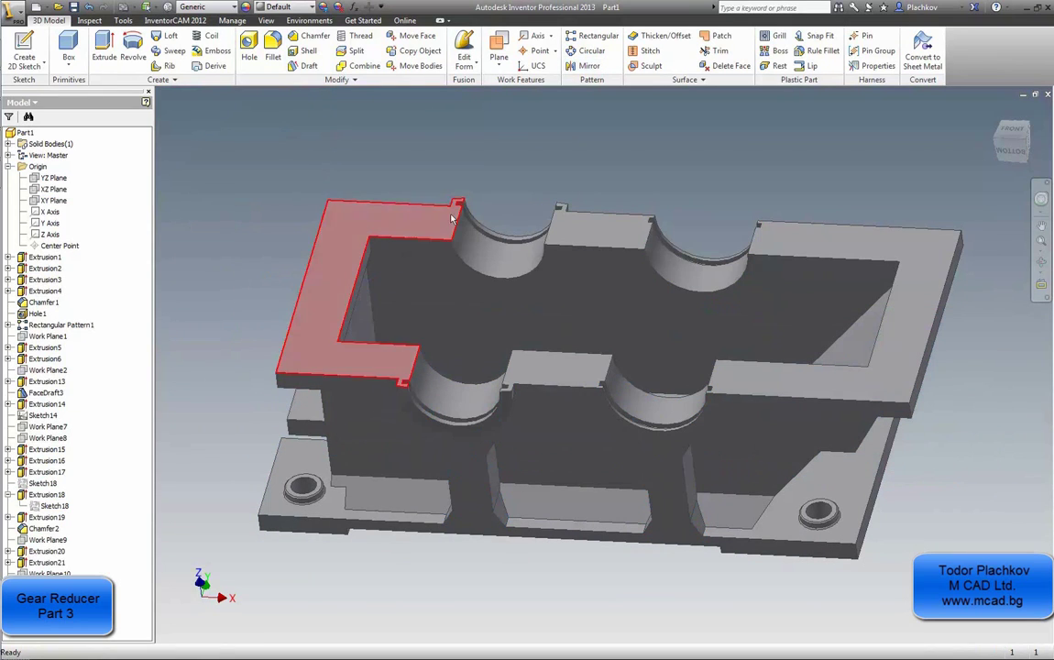
{"action": "middle_click_drag", "start_coordinate": [760, 346], "coordinate": [541, 431], "text": "shift"}
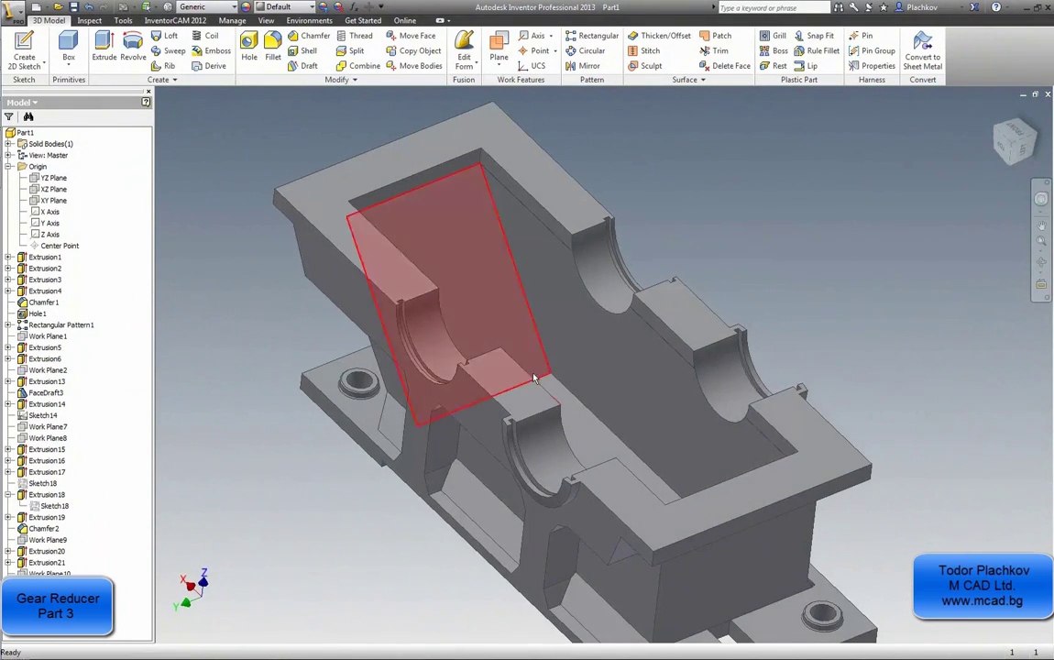
{"action": "middle_click_drag", "start_coordinate": [536, 376], "coordinate": [509, 351]}
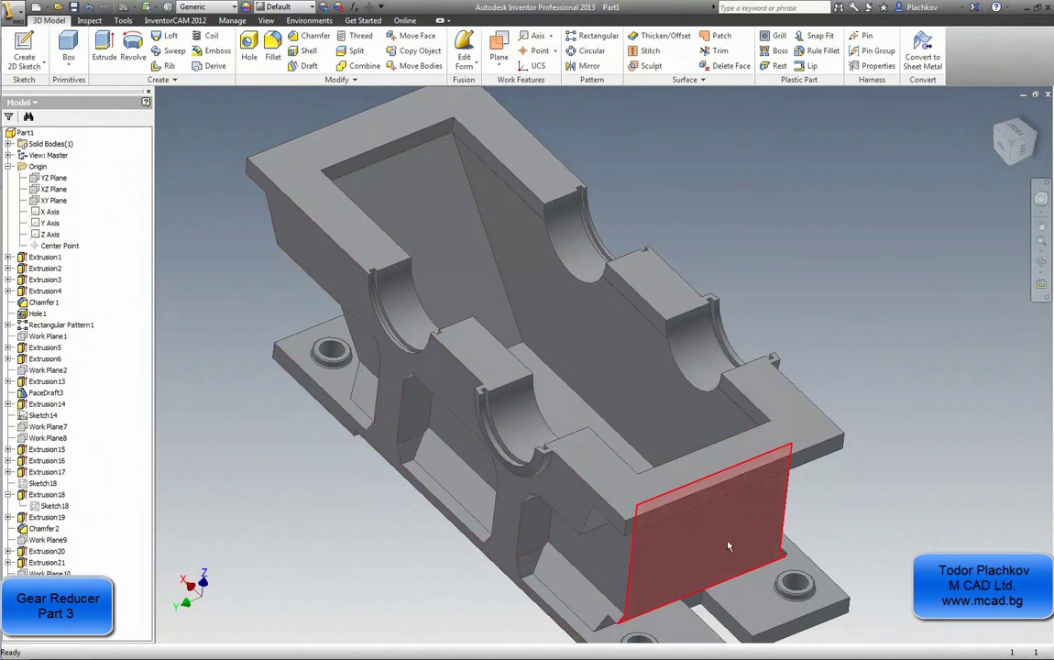
{"action": "middle_click_drag", "start_coordinate": [707, 538], "coordinate": [639, 516], "text": "shift"}
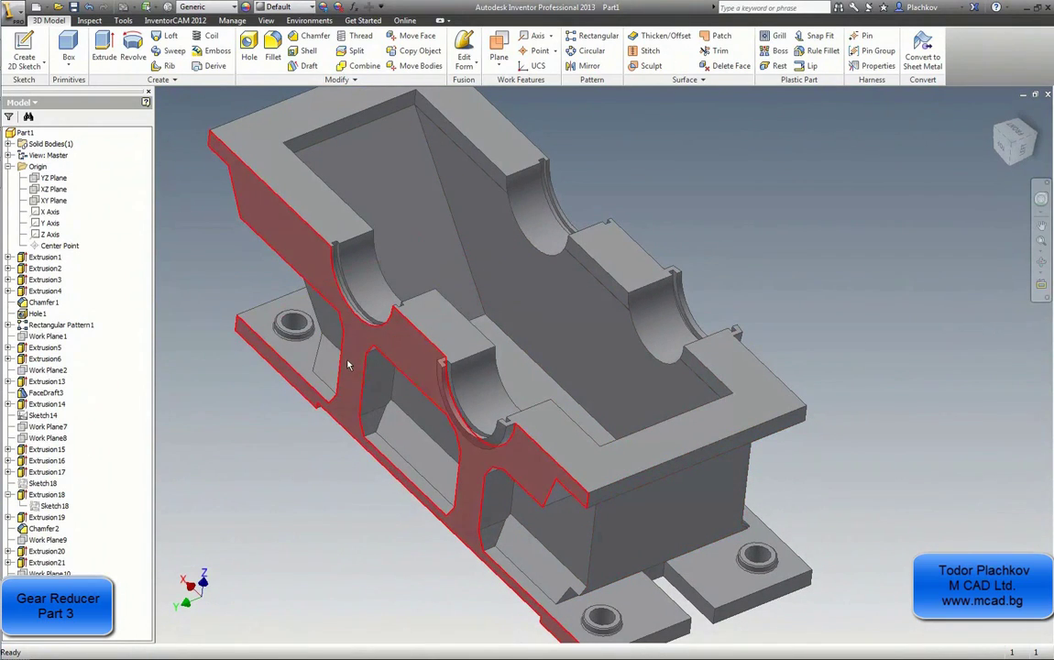
{"action": "middle_click_drag", "start_coordinate": [424, 326], "coordinate": [423, 344]}
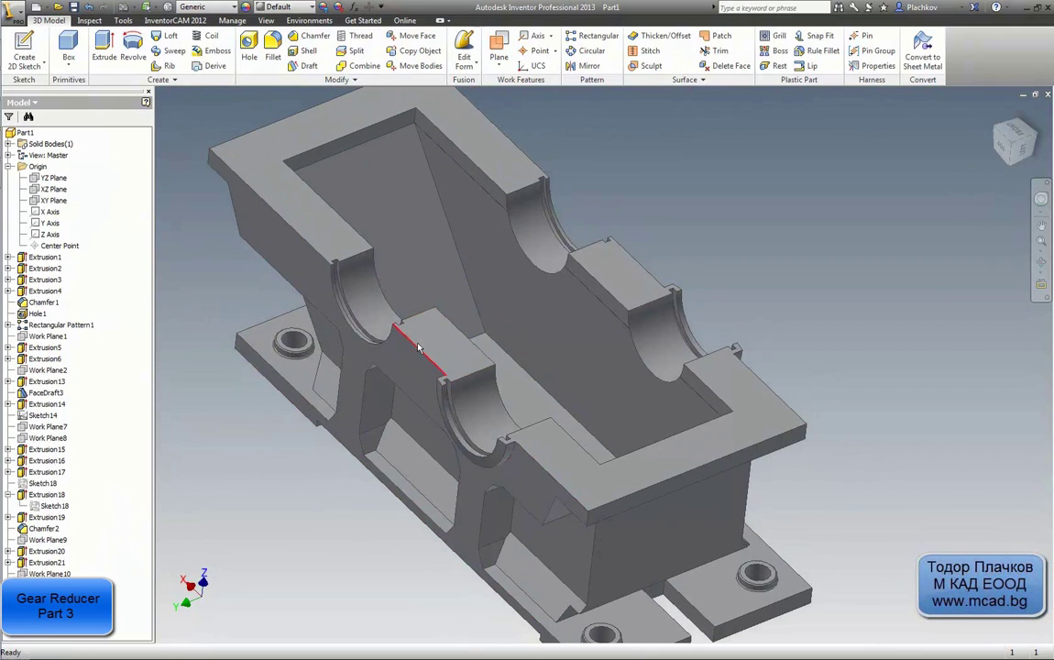